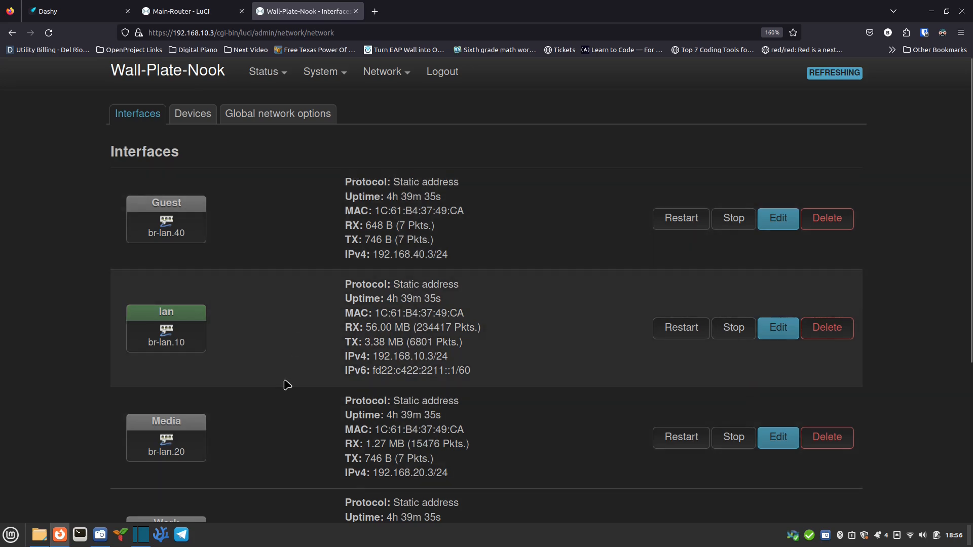
Step: Scroll through the Main-Router's Network > Interfaces list
{"action": "scroll", "coordinate": [282, 400], "scroll_direction": "down", "scroll_amount": 4}
{"action": "scroll", "coordinate": [284, 254], "scroll_direction": "up", "scroll_amount": 4}
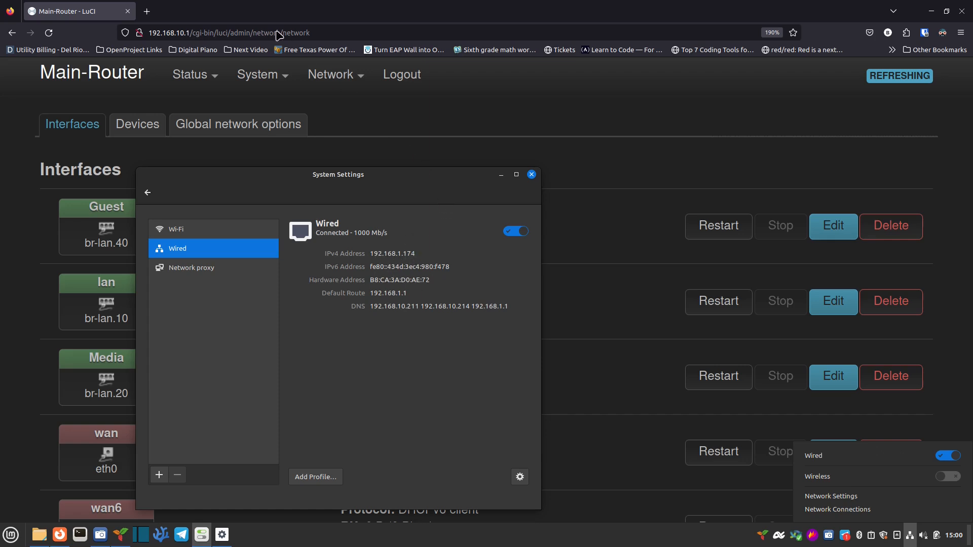
Step: Go to 192.168.1.1 and log in to AP-2's LuCI as root with the account password
{"action": "left_click", "coordinate": [330, 34]}
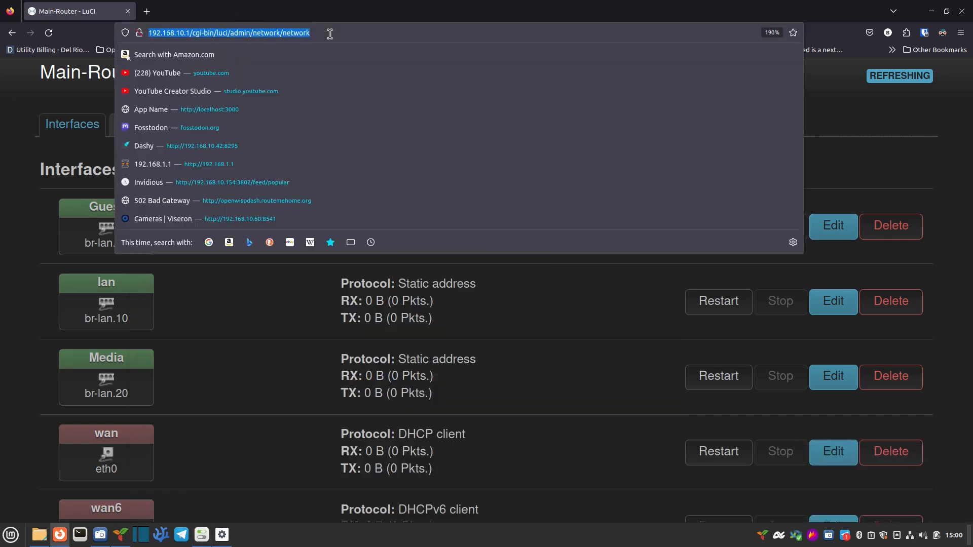
{"action": "type", "text": "192."}
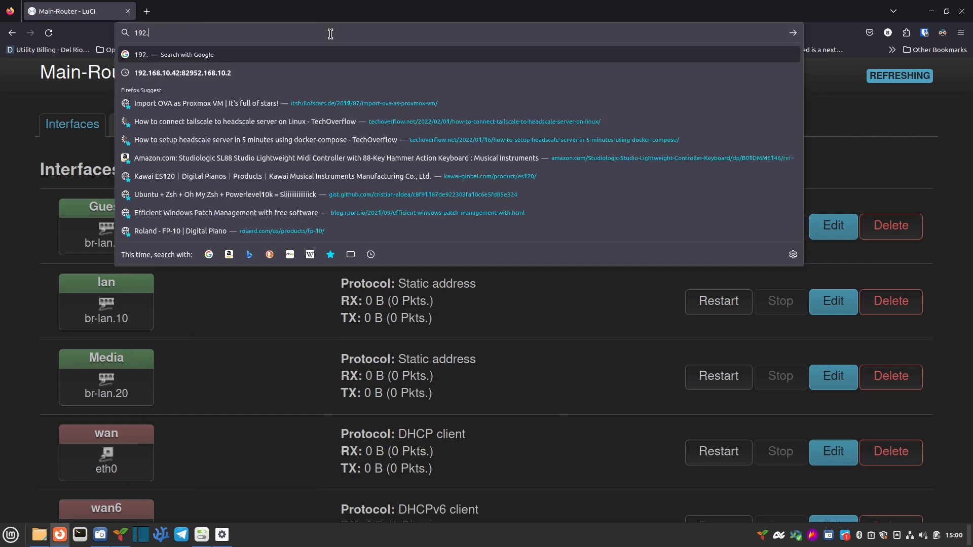
{"action": "type", "text": "168.1.1"}
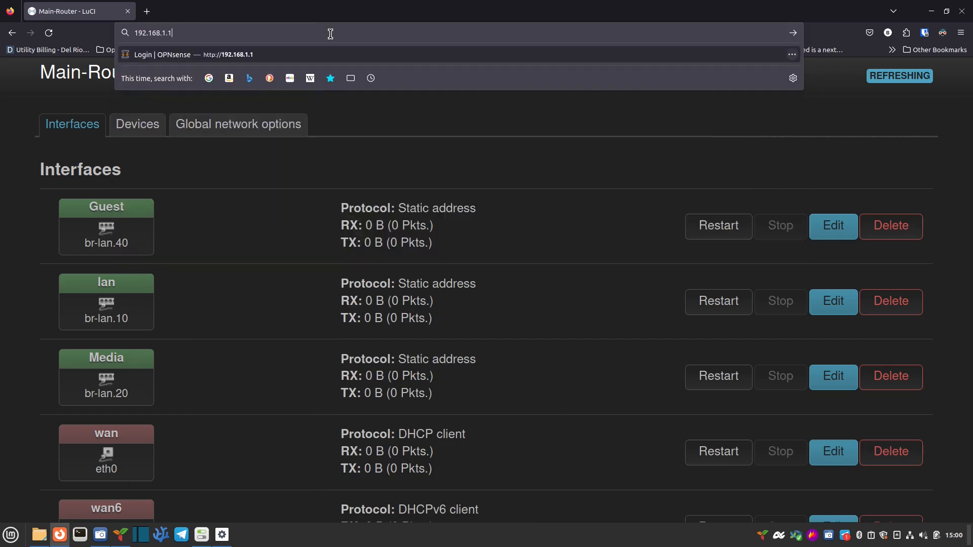
{"action": "key", "text": "Return"}
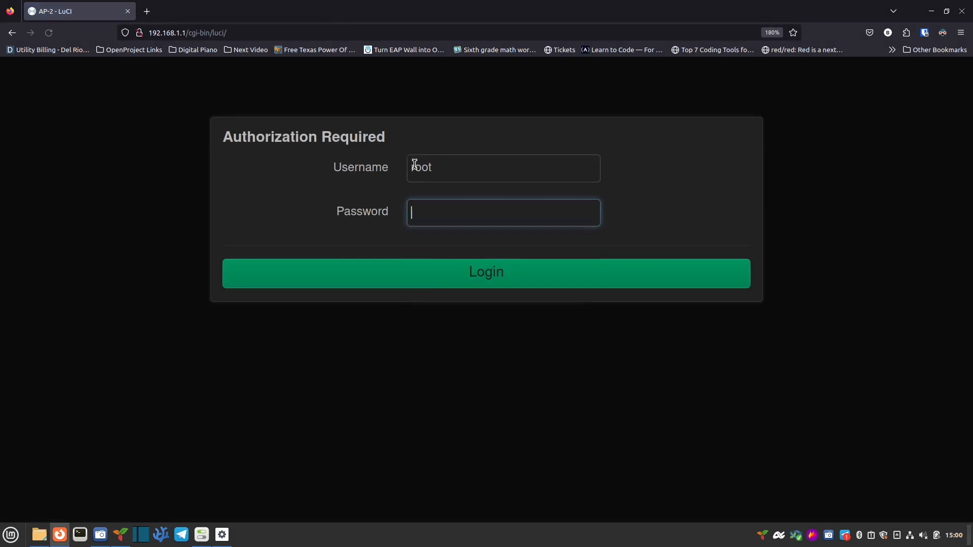
{"action": "left_click", "coordinate": [373, 285]}
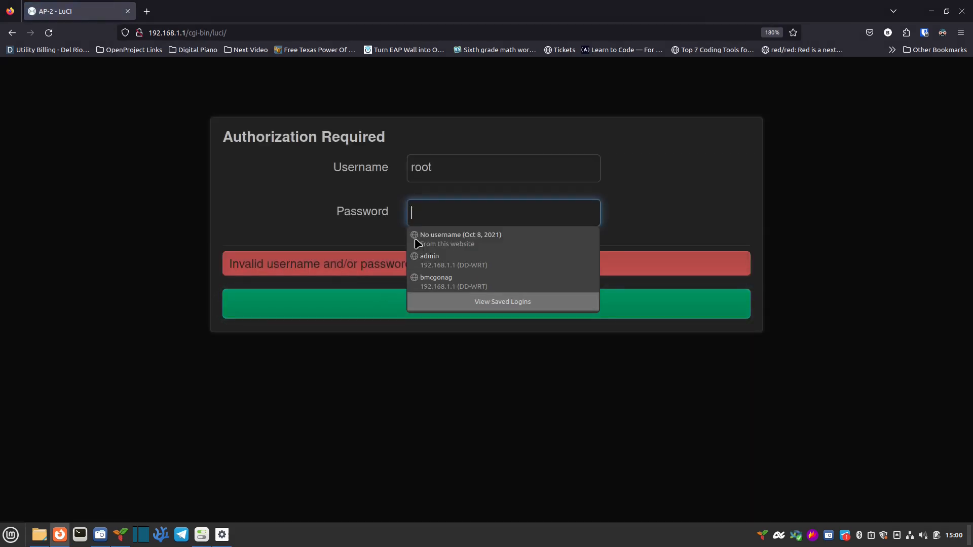
{"action": "left_click", "coordinate": [472, 211]}
{"action": "type", "text": "•••"}
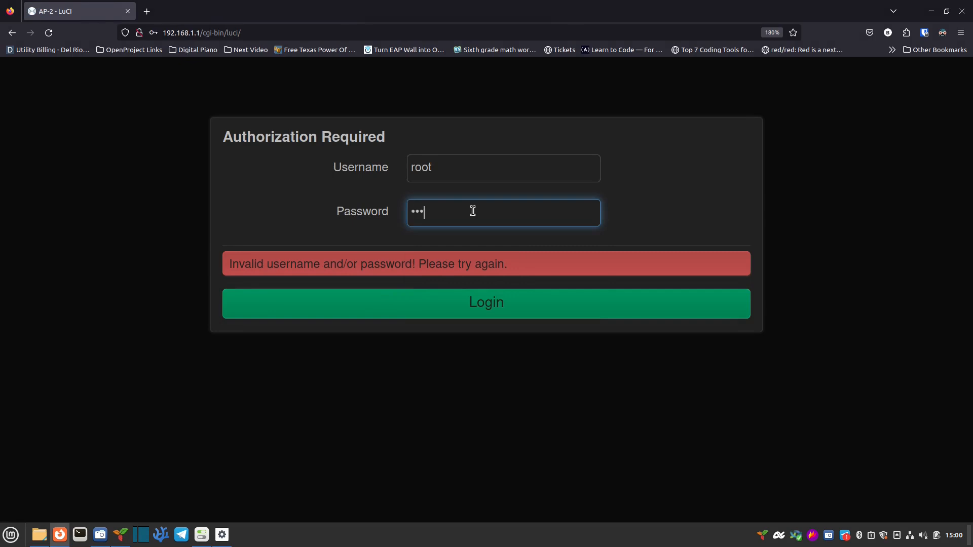
{"action": "type", "text": "••••••"}
{"action": "key", "text": "Return"}
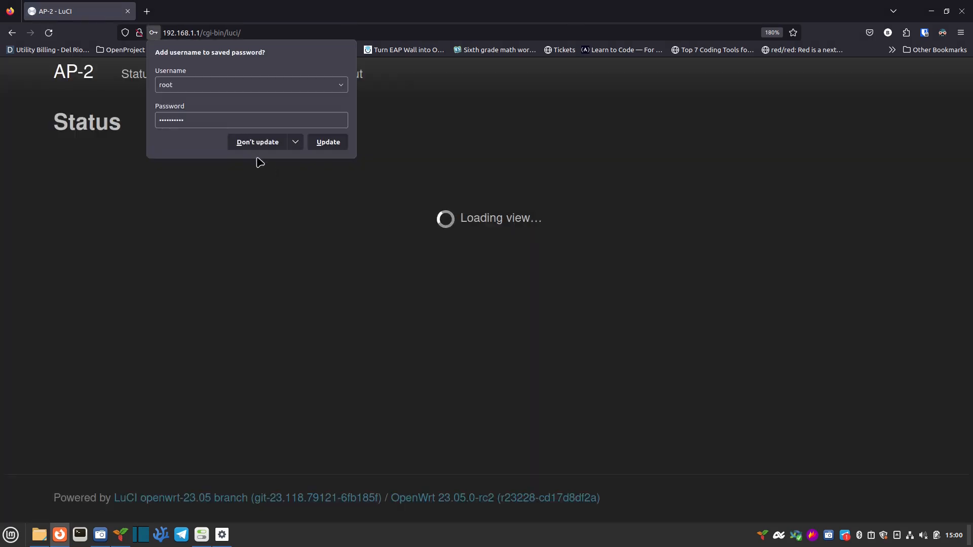
{"action": "left_click", "coordinate": [78, 102]}
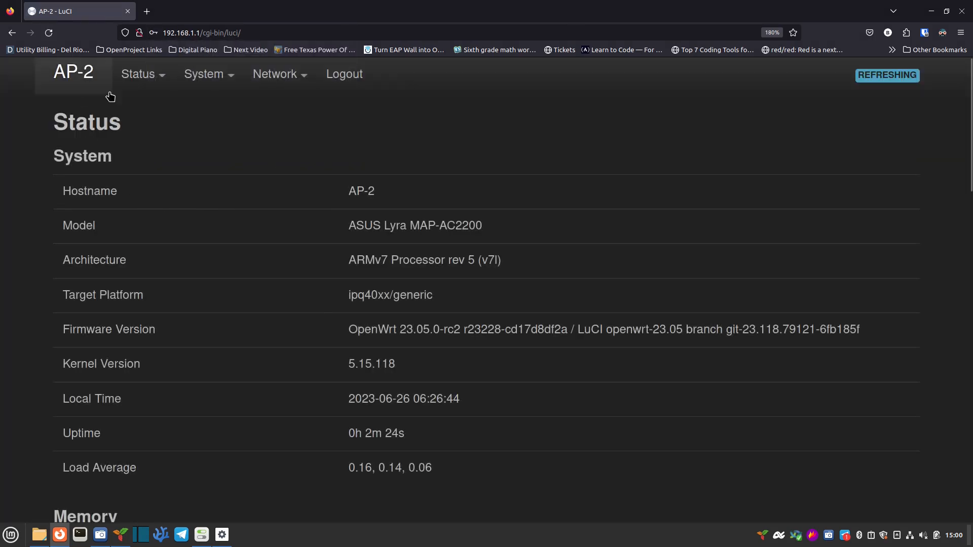
Step: Open System > System to review hostname AP-2, description Lyra AP 2, timezone America/Chicago
{"action": "mouse_move", "coordinate": [226, 80]}
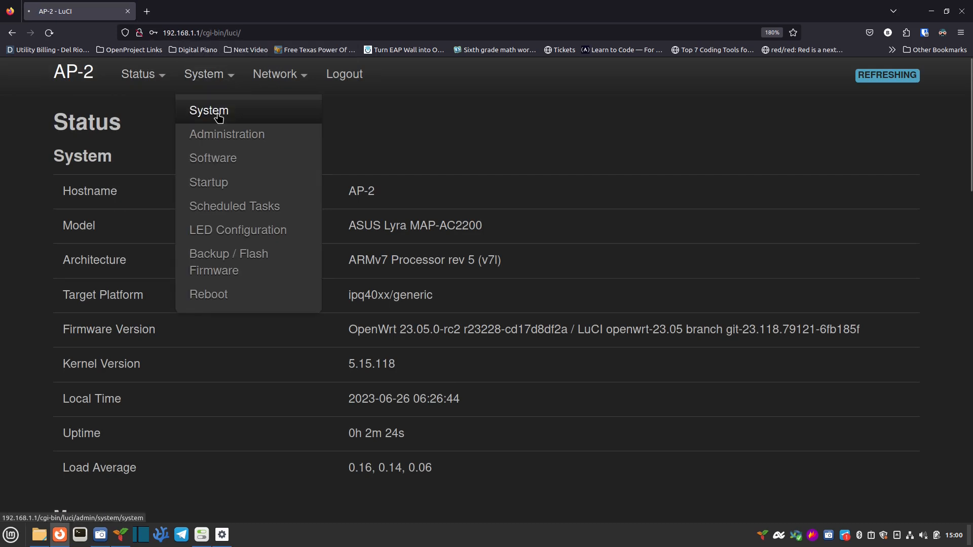
{"action": "left_click", "coordinate": [219, 118]}
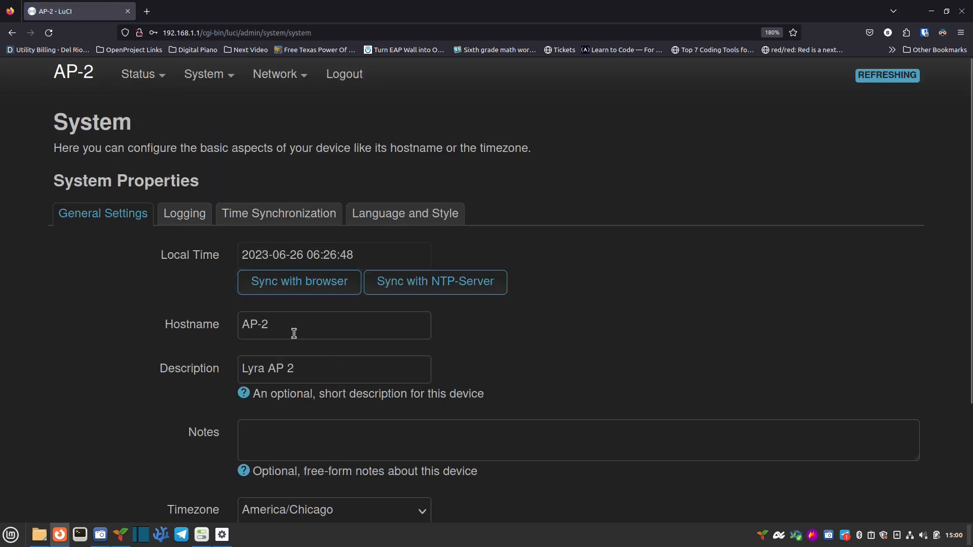
{"action": "scroll", "coordinate": [318, 367], "scroll_direction": "down", "scroll_amount": 3}
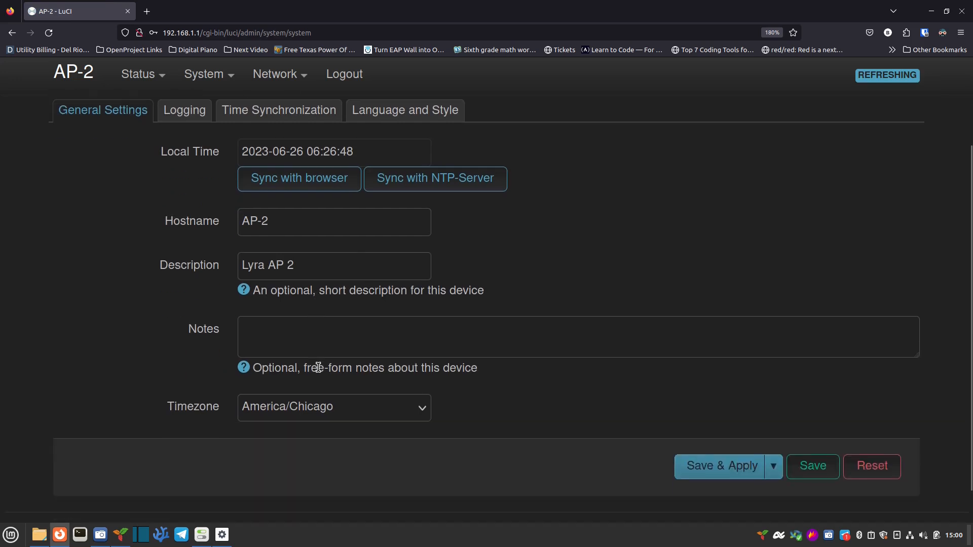
{"action": "scroll", "coordinate": [339, 387], "scroll_direction": "up", "scroll_amount": 3}
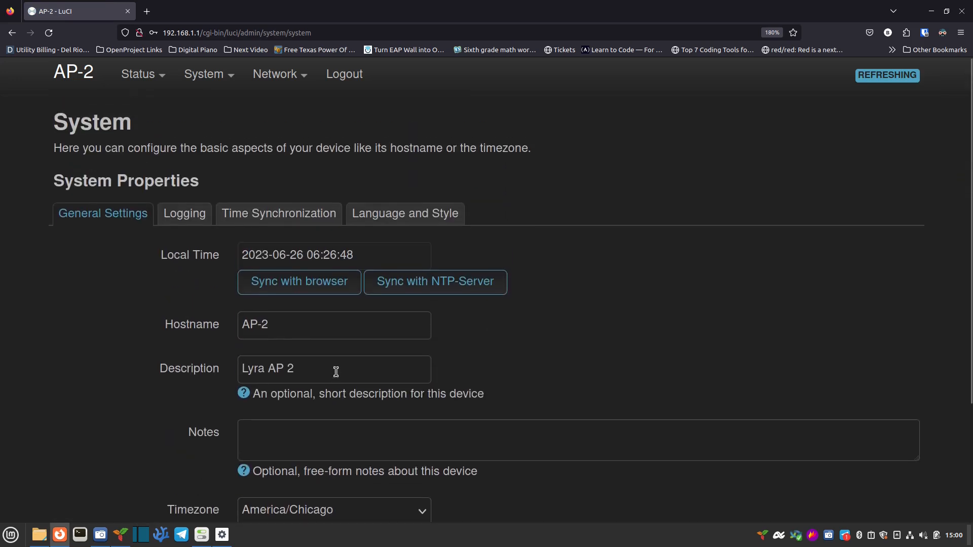
Step: Tick wan under br-lan's bridge ports alongside lan and save the device
{"action": "mouse_move", "coordinate": [304, 86]}
{"action": "left_click", "coordinate": [297, 110]}
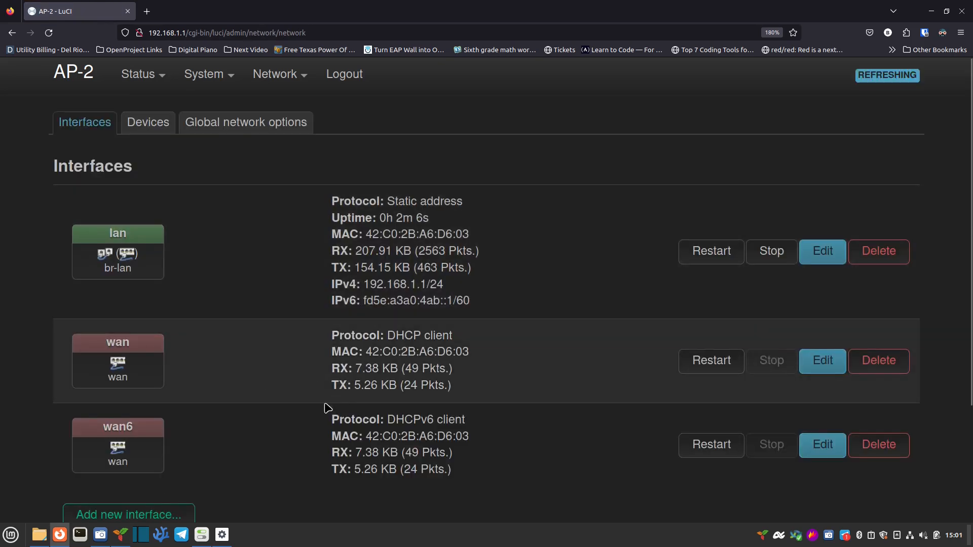
{"action": "mouse_move", "coordinate": [129, 254]}
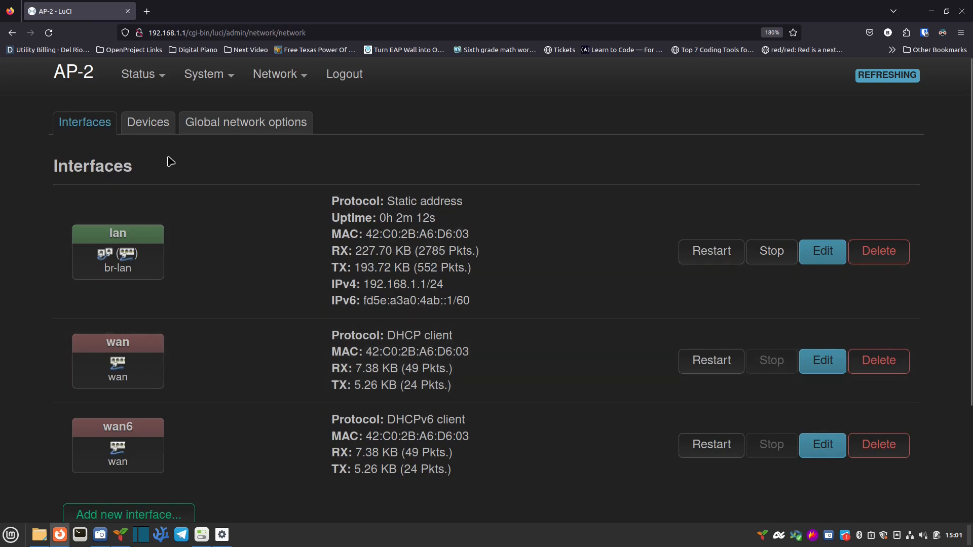
{"action": "left_click", "coordinate": [149, 124]}
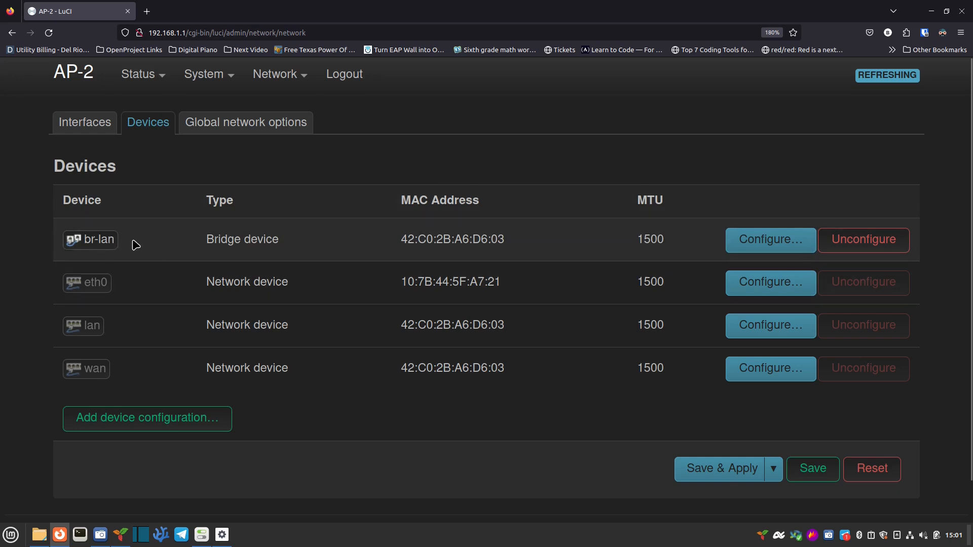
{"action": "left_click", "coordinate": [764, 242]}
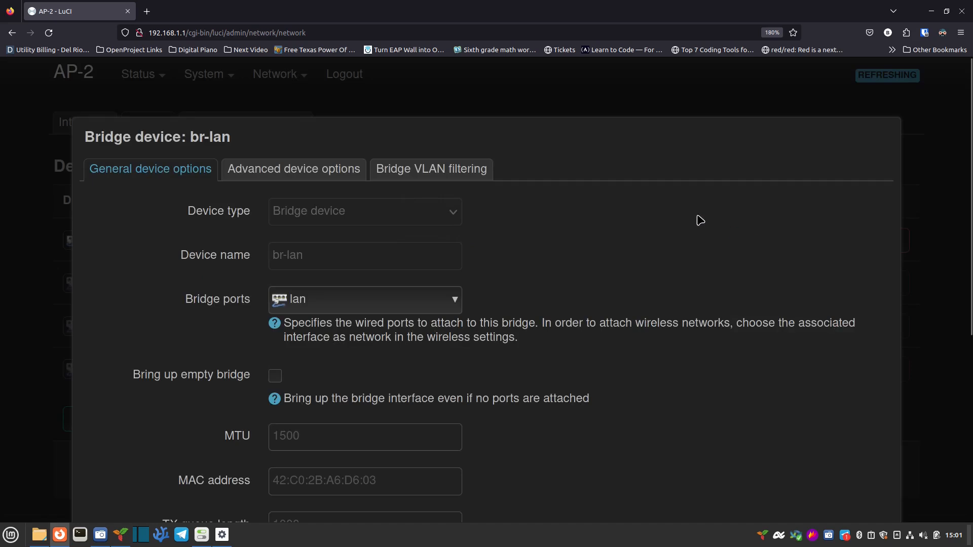
{"action": "left_click", "coordinate": [386, 309]}
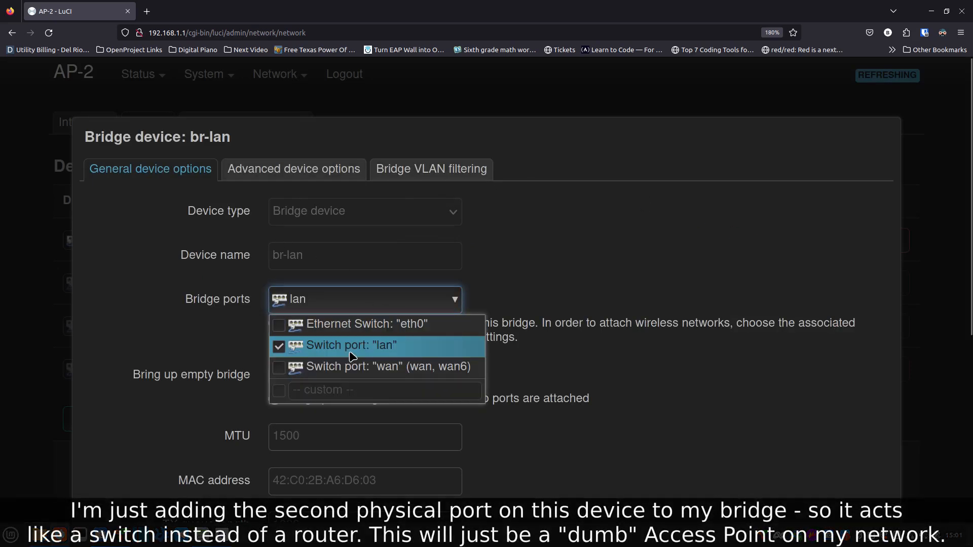
{"action": "left_click", "coordinate": [278, 374]}
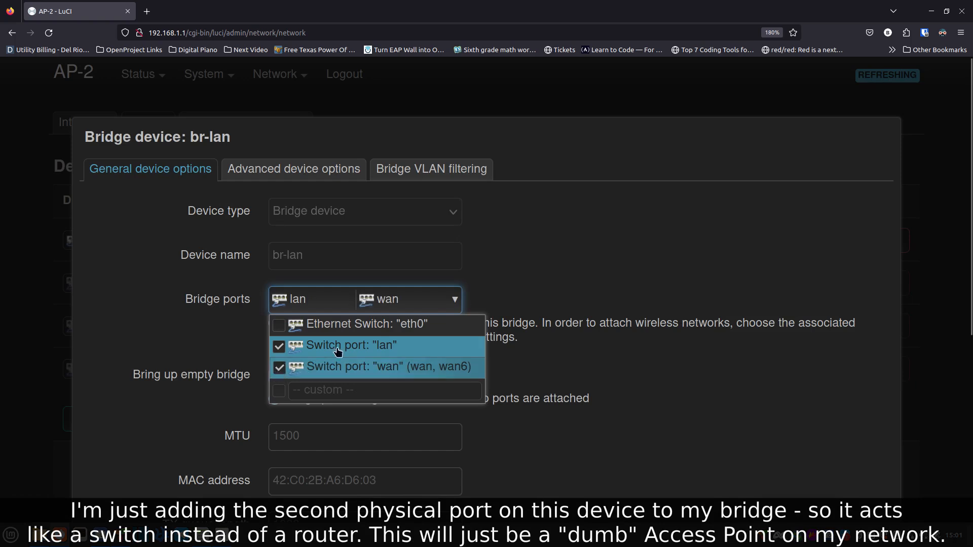
{"action": "left_click", "coordinate": [547, 287]}
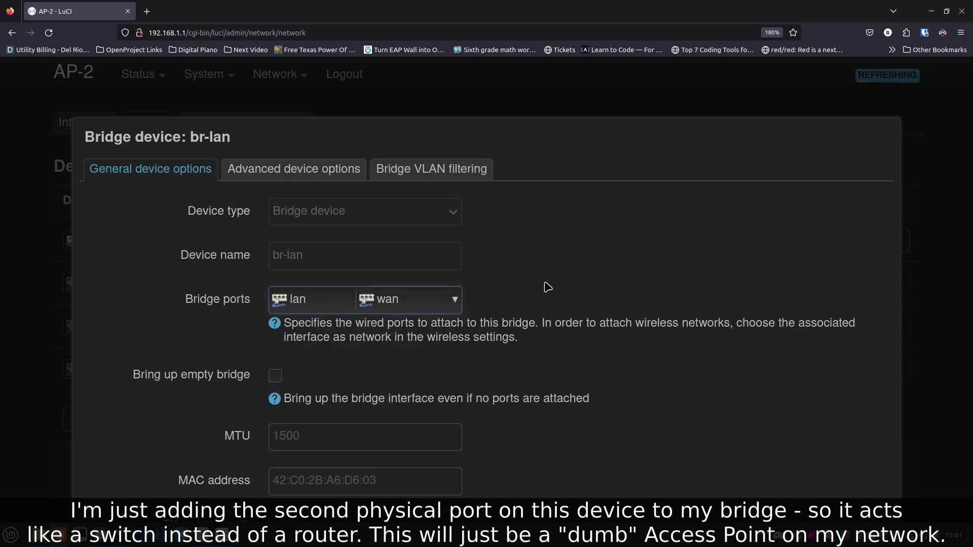
{"action": "scroll", "coordinate": [580, 385], "scroll_direction": "down", "scroll_amount": 5}
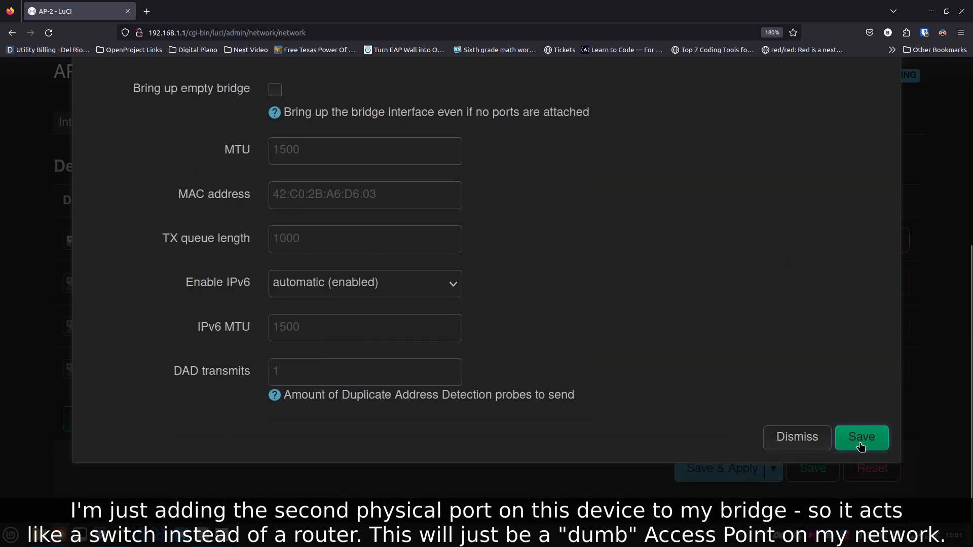
{"action": "left_click", "coordinate": [861, 437]}
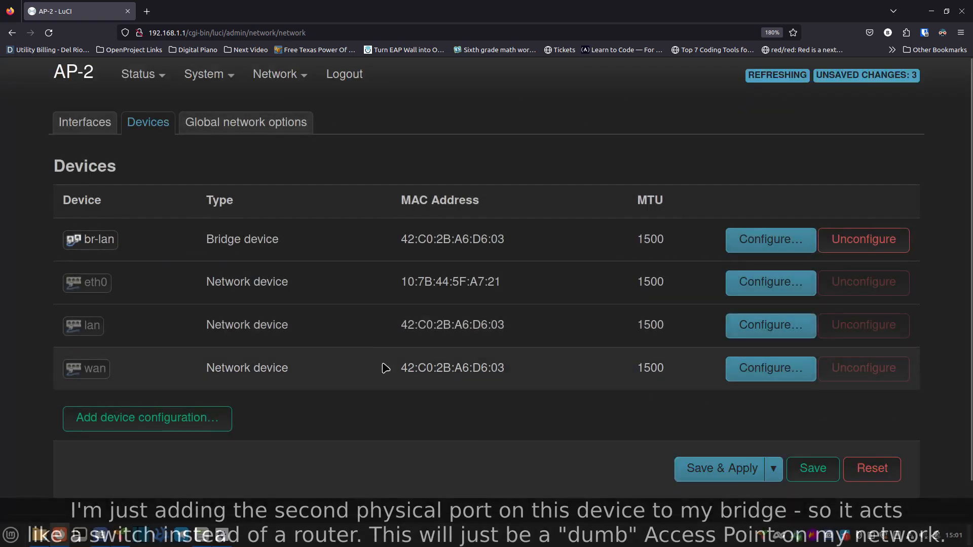
{"action": "left_click", "coordinate": [81, 128]}
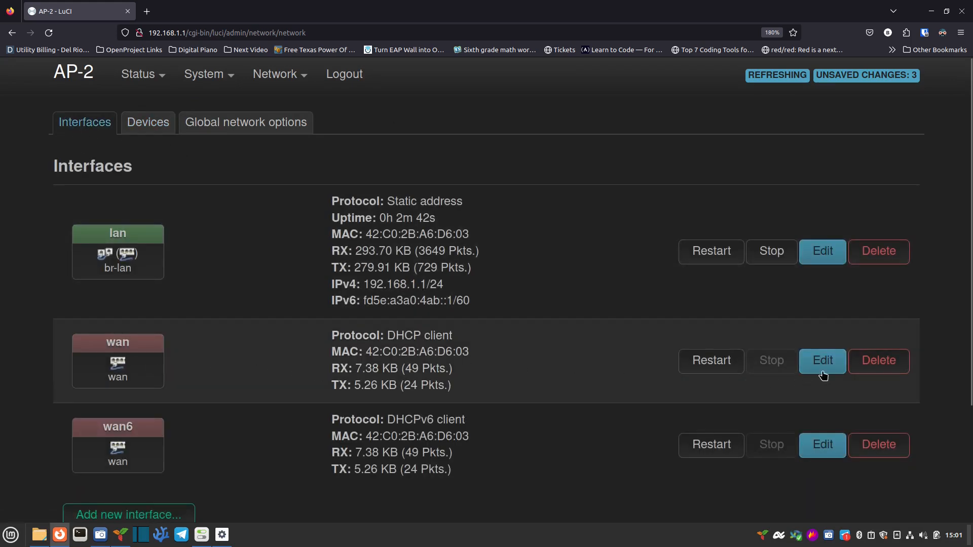
Step: Delete the wan and wan6 interfaces and Save & Apply the pending changes
{"action": "left_click", "coordinate": [876, 363]}
{"action": "left_click", "coordinate": [880, 435]}
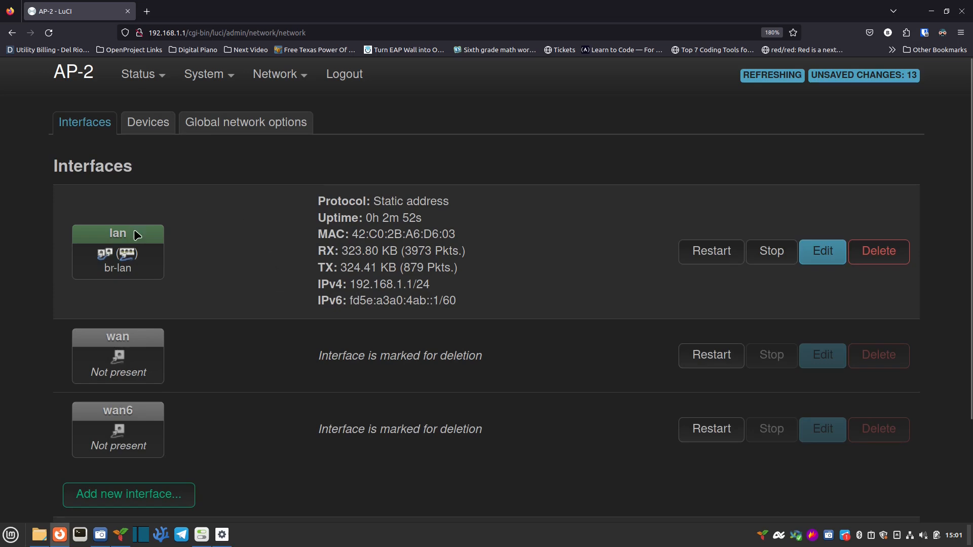
{"action": "scroll", "coordinate": [725, 400], "scroll_direction": "down", "scroll_amount": 3}
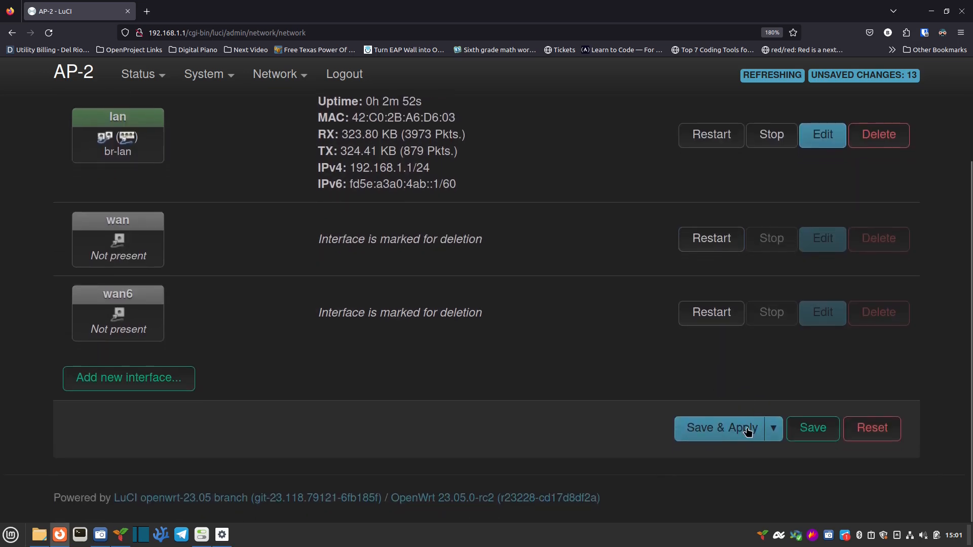
{"action": "left_click", "coordinate": [733, 437]}
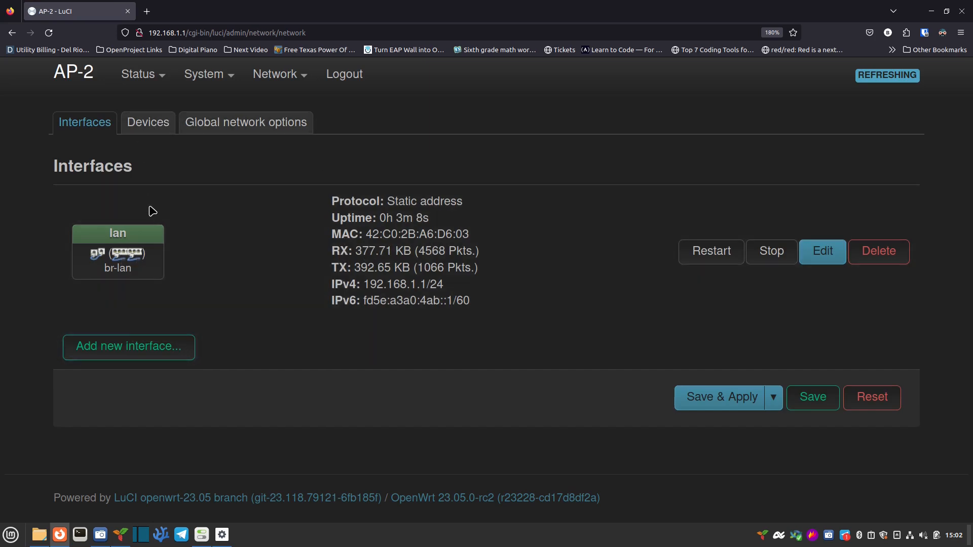
{"action": "left_click", "coordinate": [148, 126]}
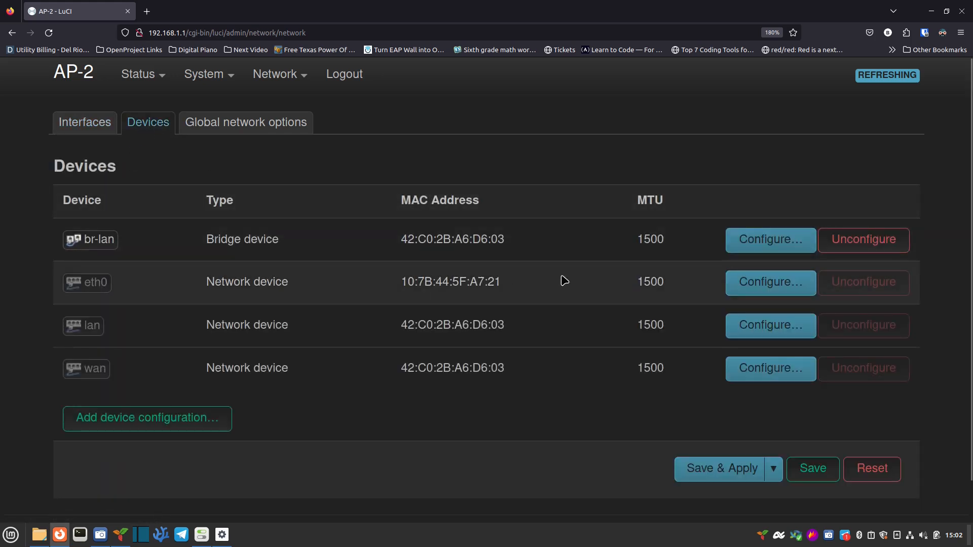
Step: Enable VLAN filtering on br-lan and add four VLAN rows
{"action": "left_click", "coordinate": [758, 247]}
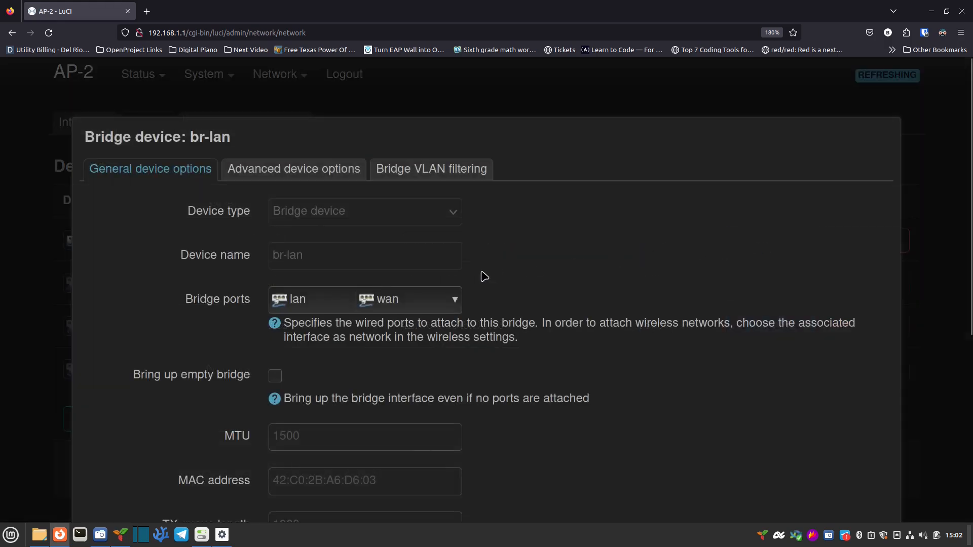
{"action": "left_click", "coordinate": [443, 173]}
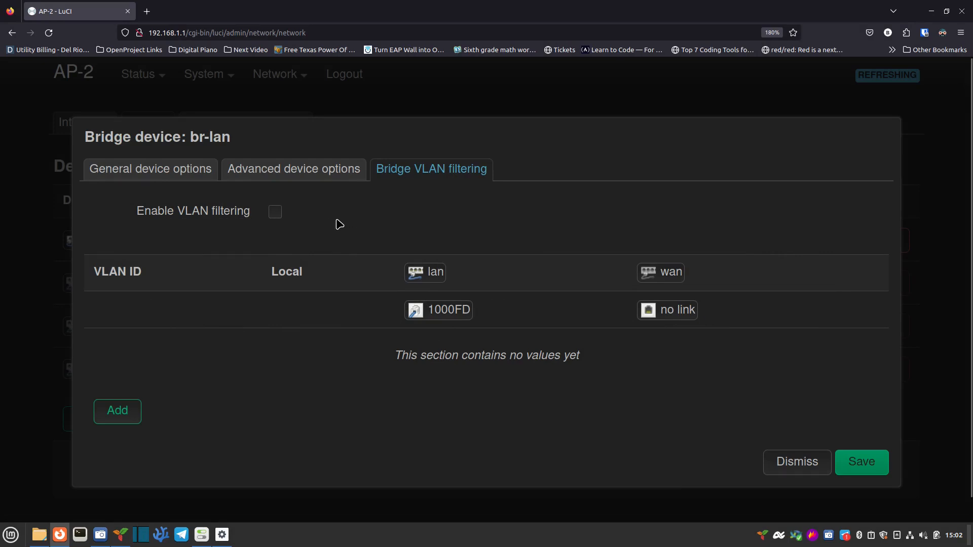
{"action": "left_click", "coordinate": [275, 213]}
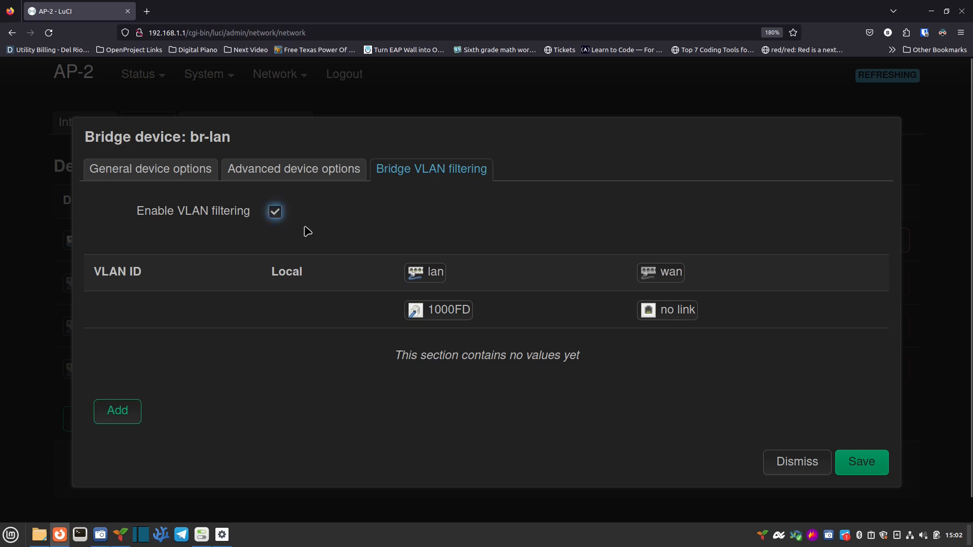
{"action": "left_click", "coordinate": [124, 412]}
{"action": "left_click", "coordinate": [121, 408]}
{"action": "left_click", "coordinate": [115, 447]}
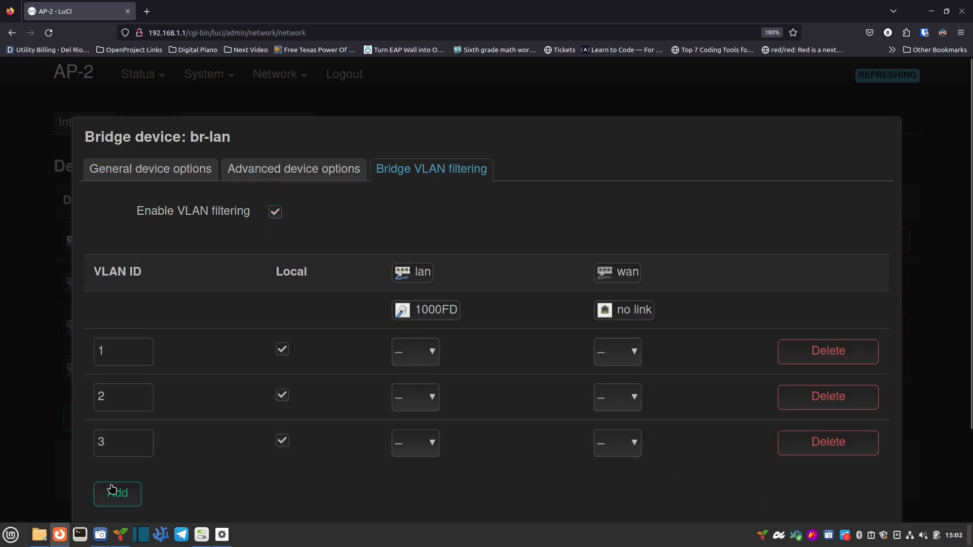
{"action": "left_click", "coordinate": [114, 491]}
Step: Set the VLAN IDs to 10, 20, 30 and 40
{"action": "left_click", "coordinate": [124, 354]}
{"action": "type", "text": "0"}
{"action": "left_click", "coordinate": [107, 386]}
{"action": "type", "text": "0"}
{"action": "left_click", "coordinate": [107, 445]}
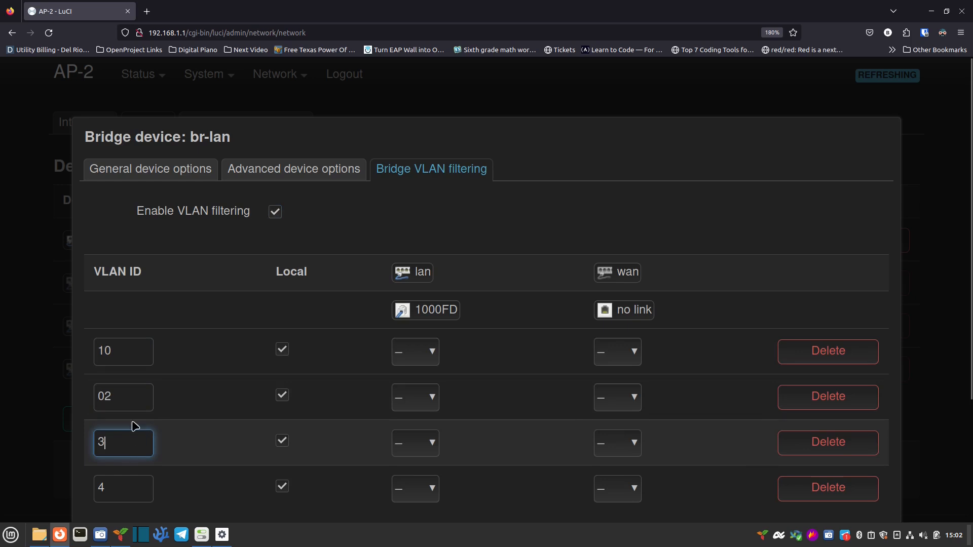
{"action": "double_click", "coordinate": [128, 397]}
{"action": "type", "text": "20"}
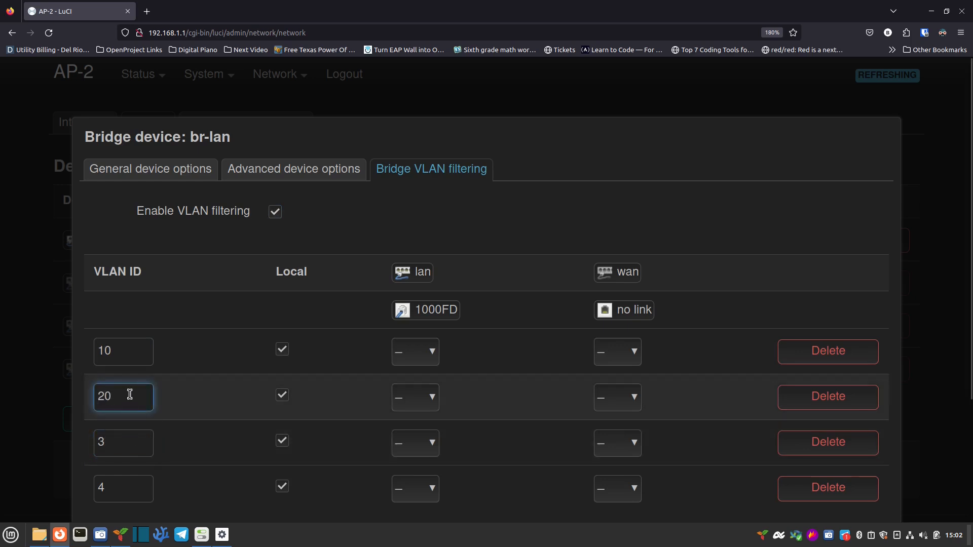
{"action": "left_click", "coordinate": [132, 441]}
{"action": "type", "text": "0"}
{"action": "left_click", "coordinate": [134, 488]}
Step: Finish VLAN ID 40 and make VLAN 10 untagged on the lan port
{"action": "type", "text": "0"}
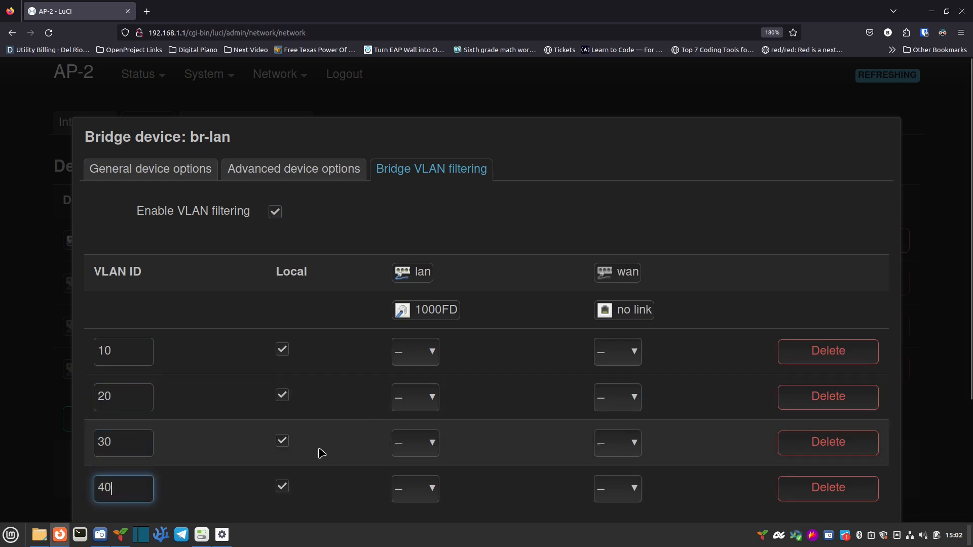
{"action": "scroll", "coordinate": [519, 239], "scroll_direction": "down", "scroll_amount": 3}
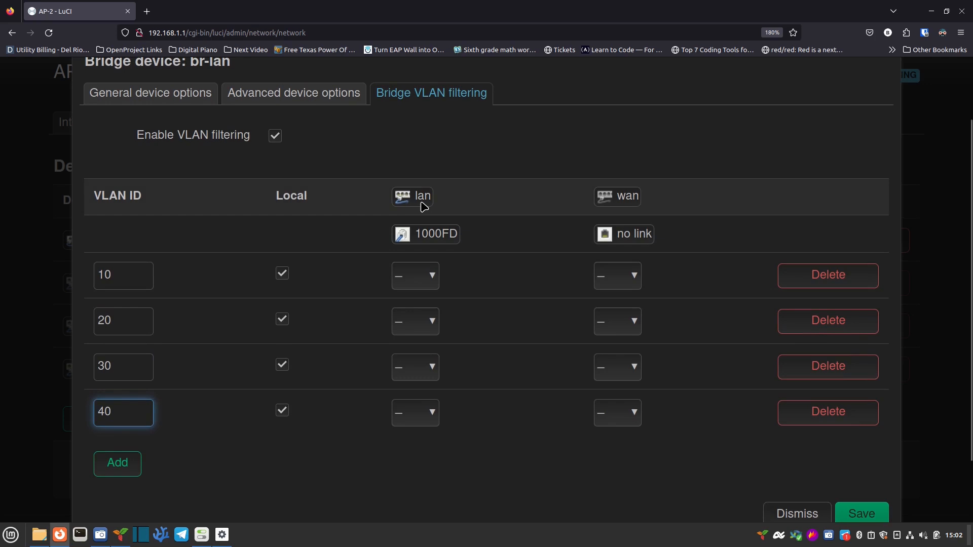
{"action": "mouse_move", "coordinate": [434, 235]}
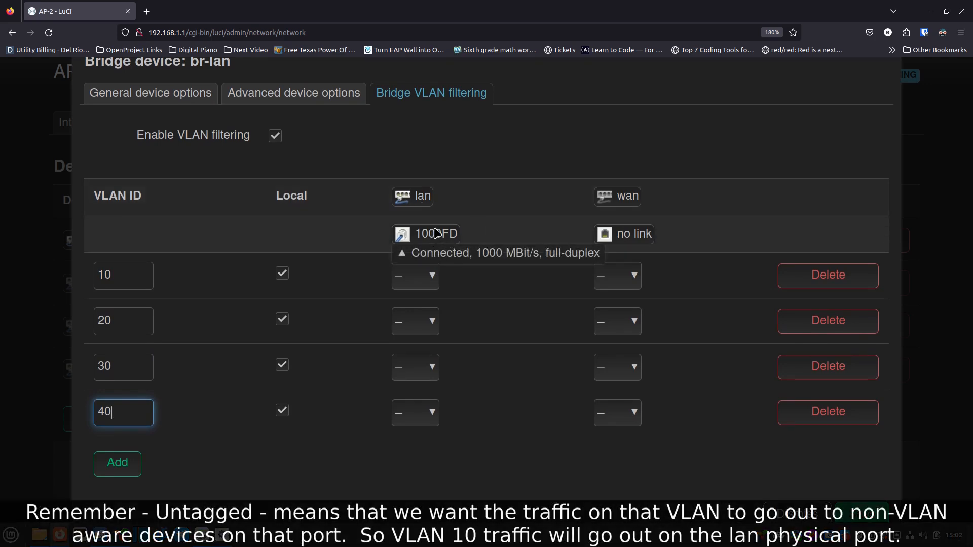
{"action": "left_click", "coordinate": [433, 276]}
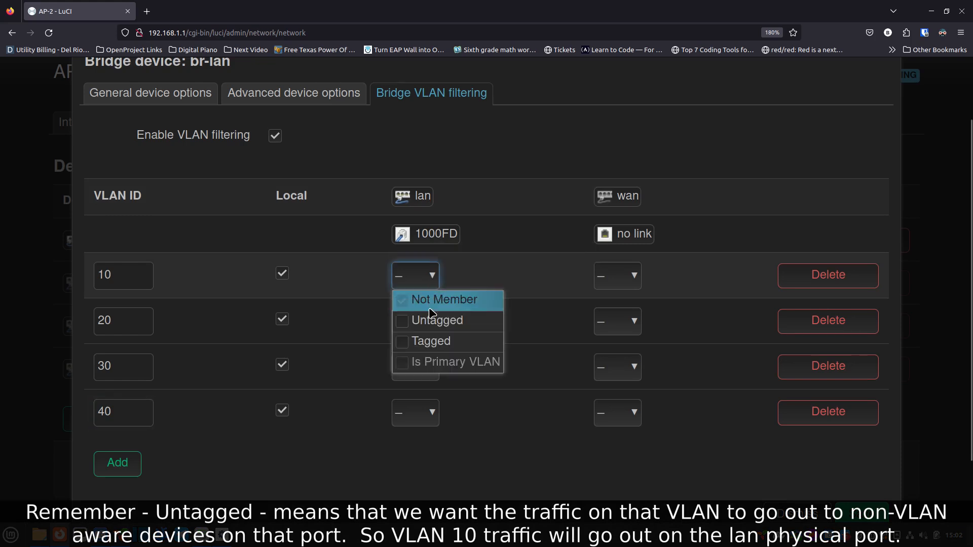
{"action": "left_click", "coordinate": [403, 323]}
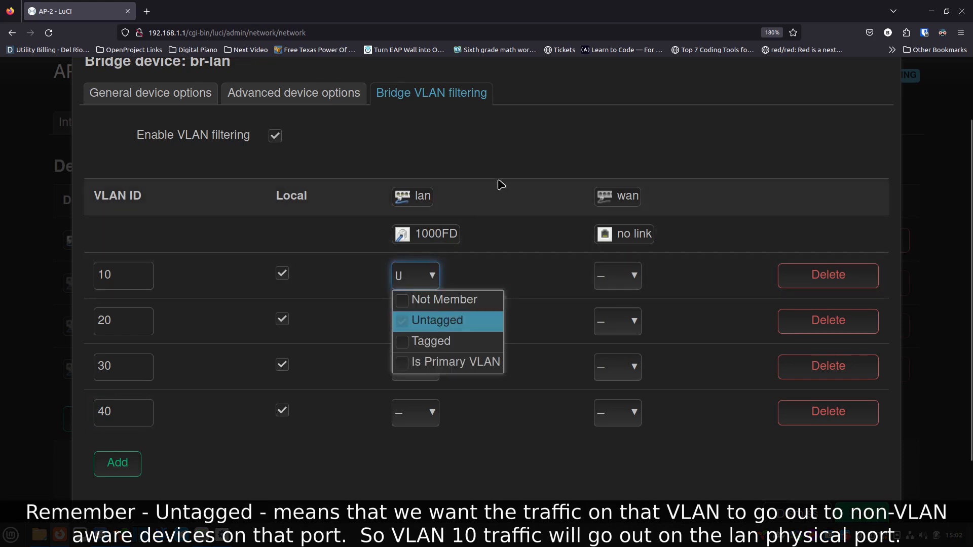
{"action": "left_click", "coordinate": [502, 163]}
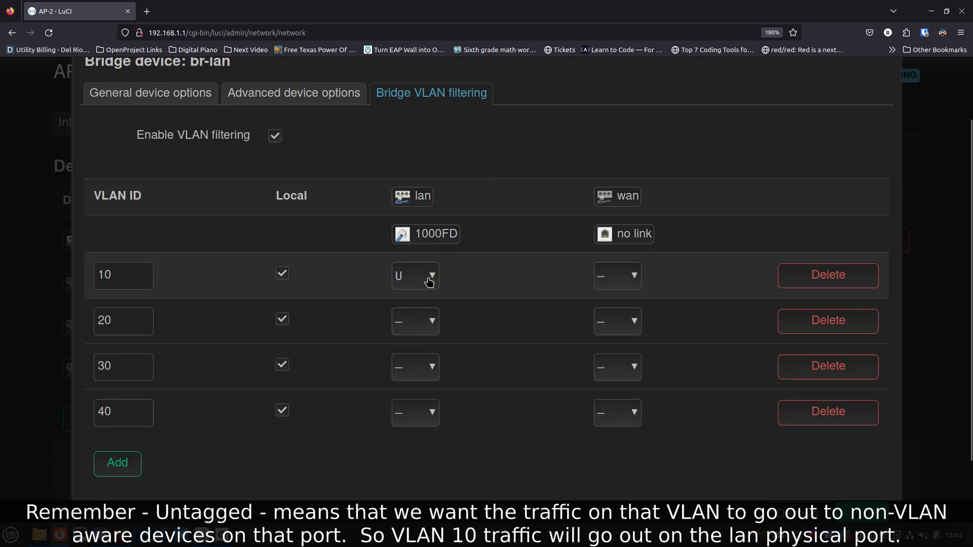
Step: Tag VLANs 10, 20, 30 and 40 on the wan port and save the bridge
{"action": "left_click", "coordinate": [634, 277]}
{"action": "left_click", "coordinate": [622, 341]}
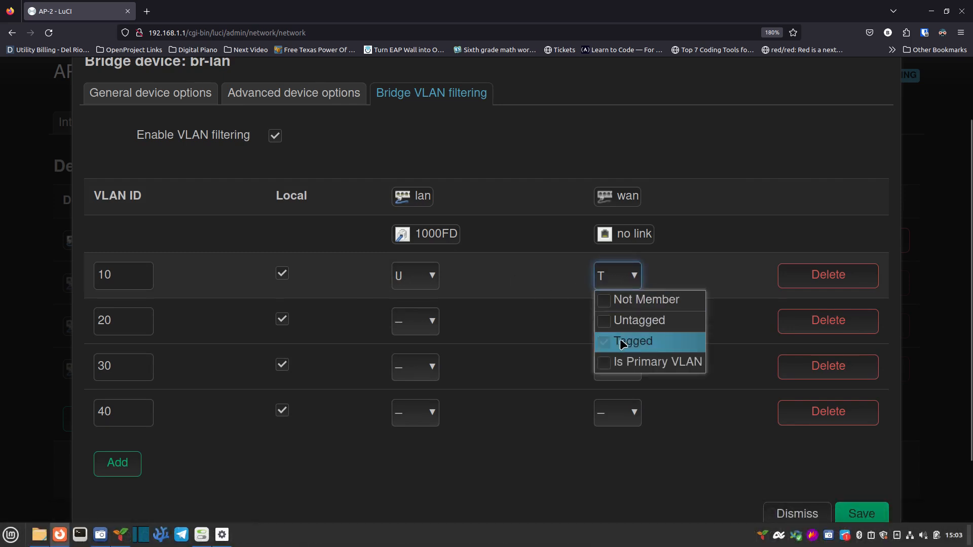
{"action": "left_click", "coordinate": [614, 323]}
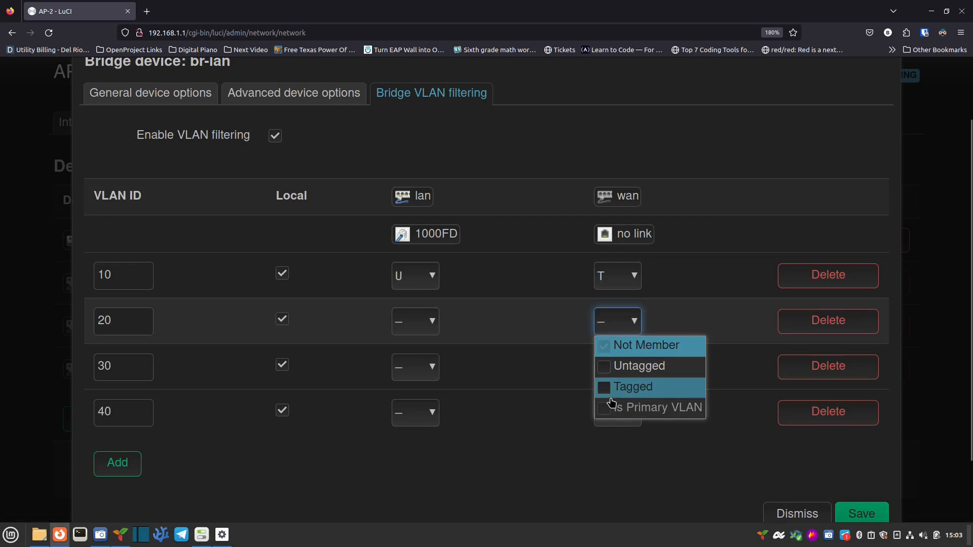
{"action": "left_click", "coordinate": [603, 393]}
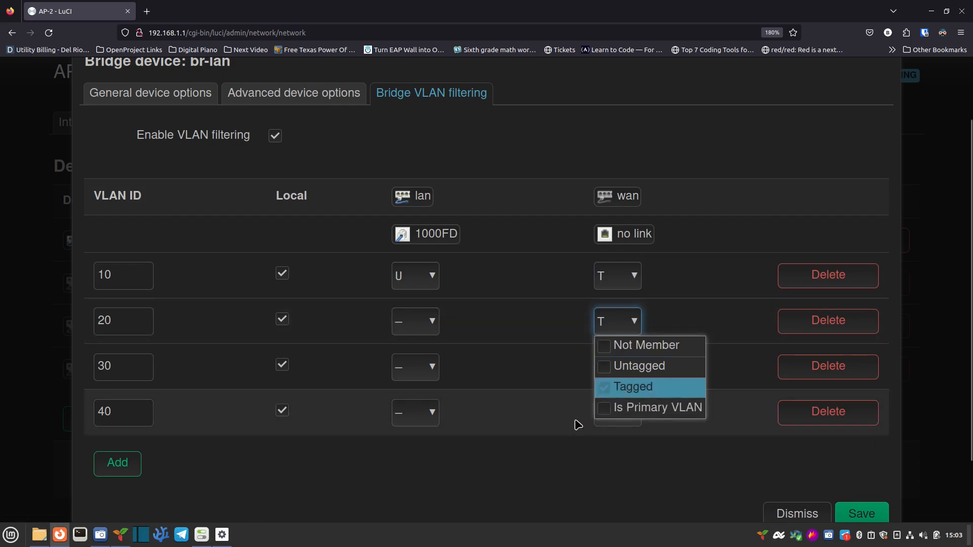
{"action": "left_click", "coordinate": [616, 371]}
{"action": "left_click", "coordinate": [603, 434]}
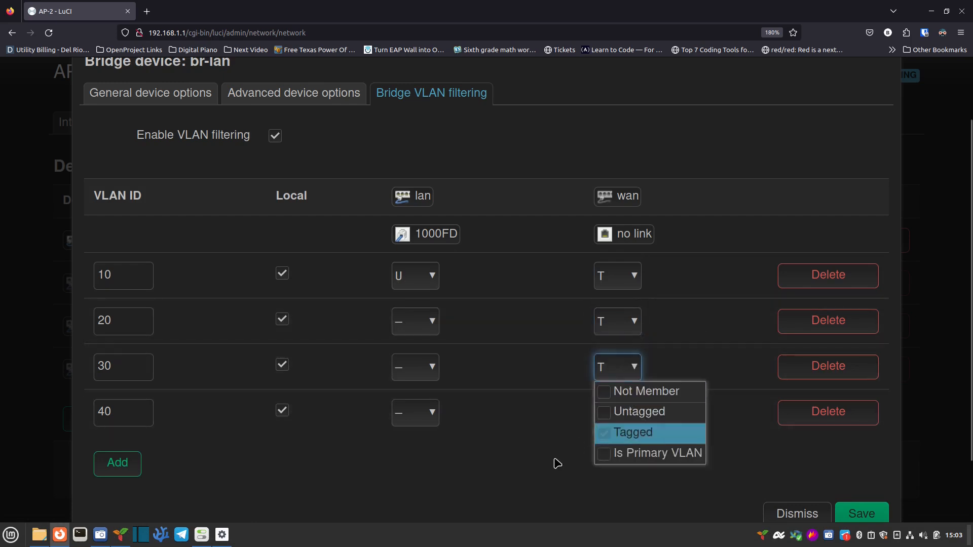
{"action": "left_click", "coordinate": [601, 428]}
{"action": "left_click", "coordinate": [604, 366]}
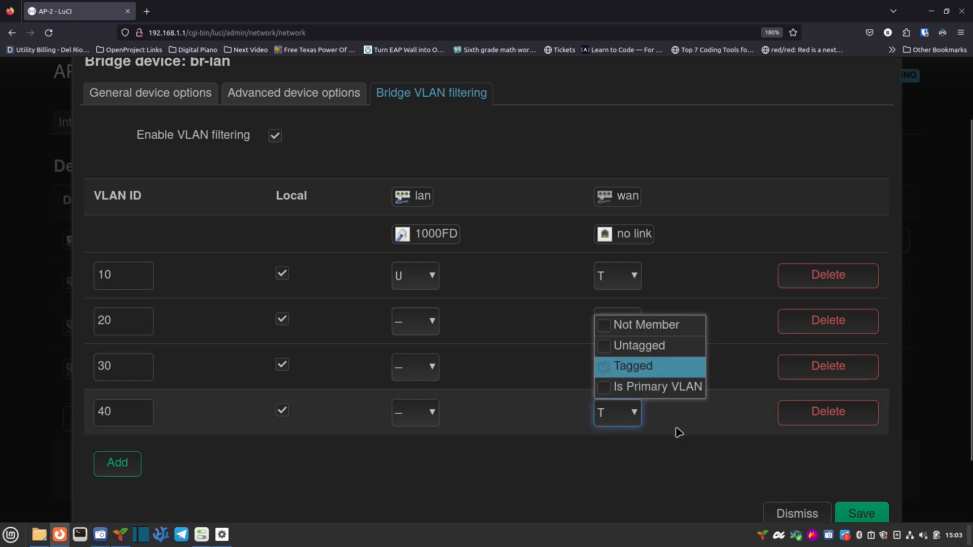
{"action": "scroll", "coordinate": [673, 464], "scroll_direction": "down", "scroll_amount": 2}
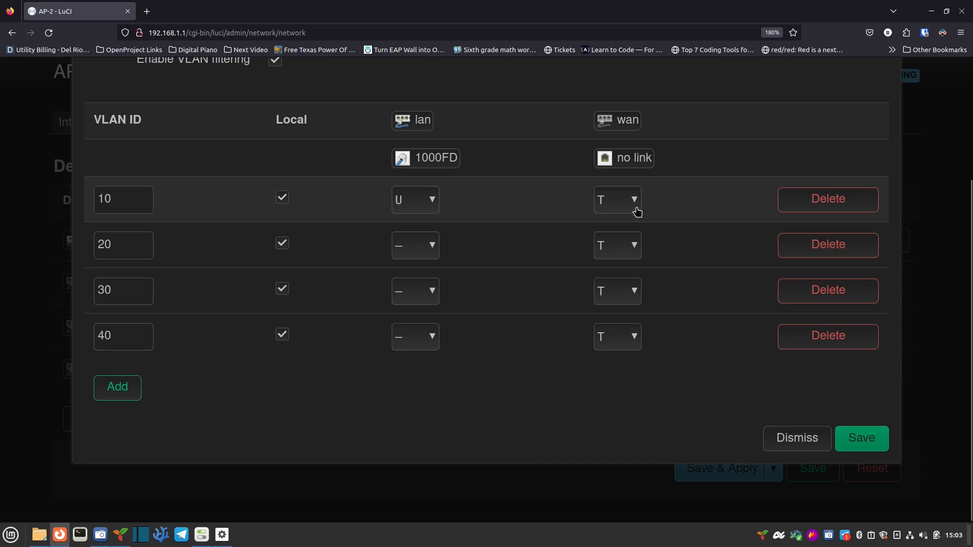
{"action": "left_click", "coordinate": [860, 446]}
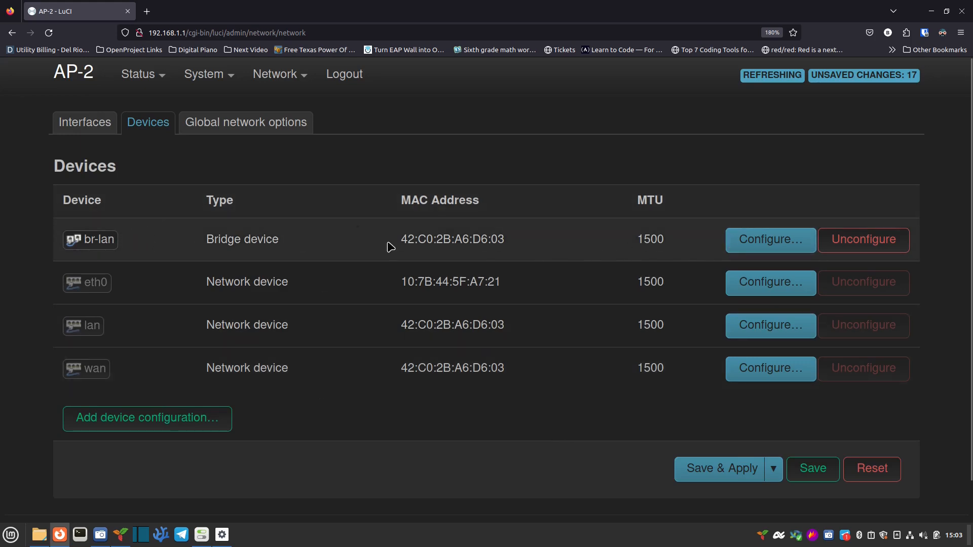
{"action": "left_click", "coordinate": [83, 127]}
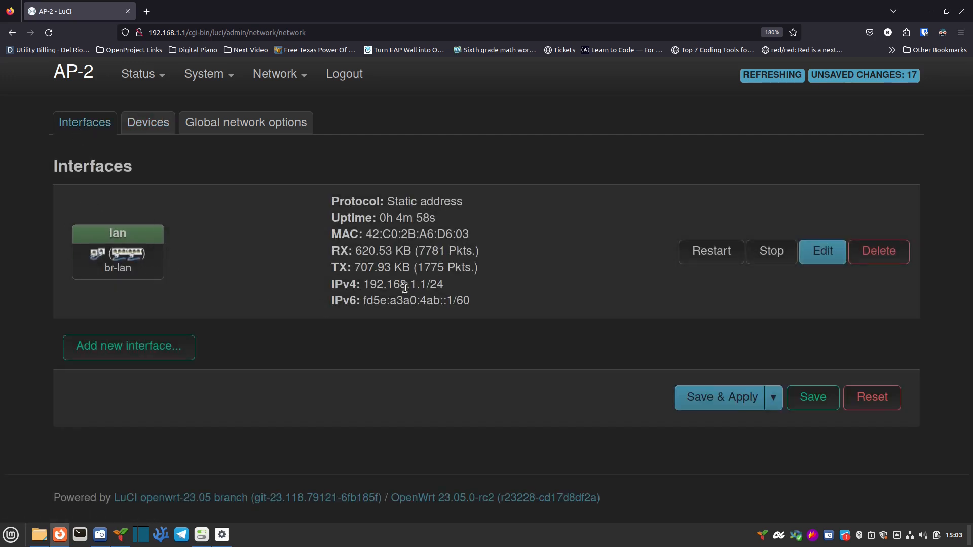
Step: Move the lan interface to device br-lan.10 and change its IPv4 address's last digit to 2
{"action": "left_click", "coordinate": [822, 254]}
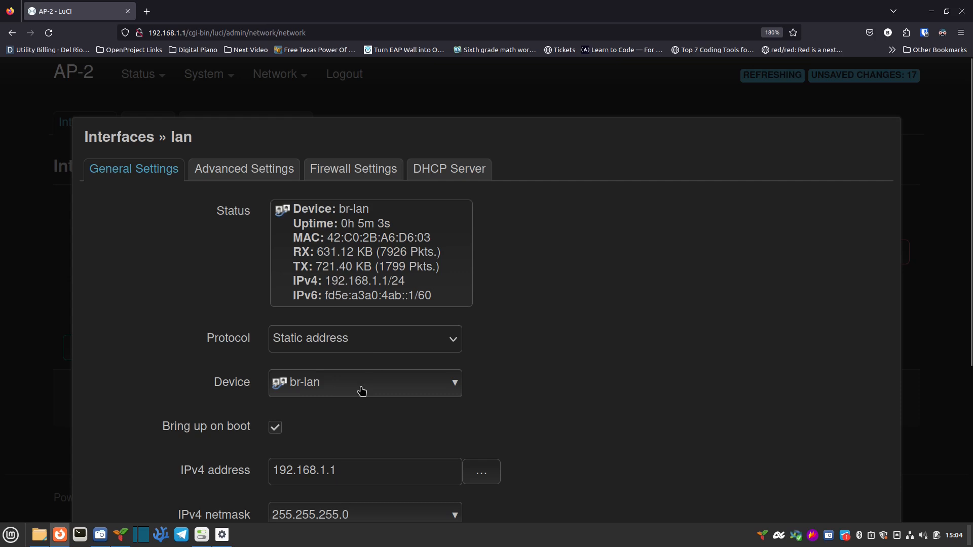
{"action": "left_click", "coordinate": [377, 395]}
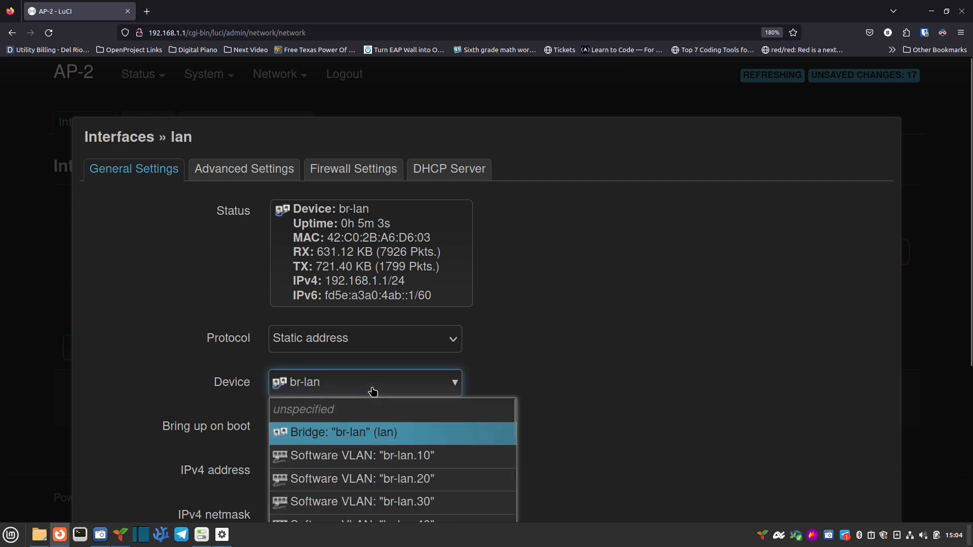
{"action": "left_click", "coordinate": [358, 458]}
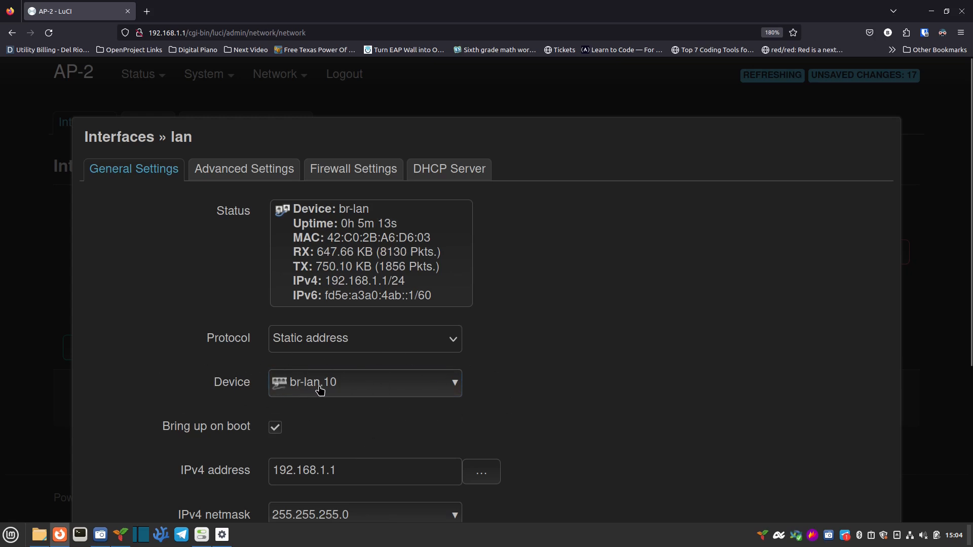
{"action": "left_click_drag", "start_coordinate": [486, 373], "coordinate": [525, 358]}
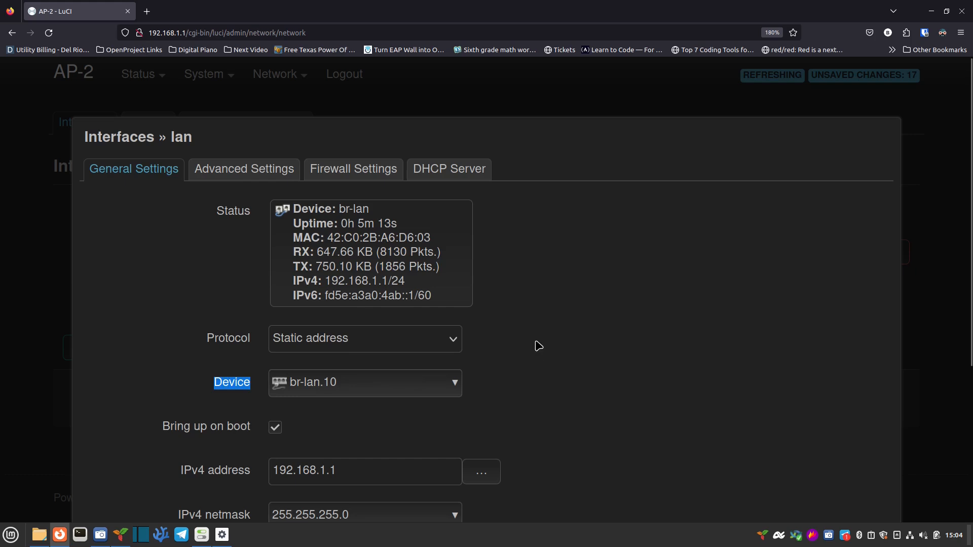
{"action": "scroll", "coordinate": [539, 342], "scroll_direction": "down", "scroll_amount": 2}
{"action": "scroll", "coordinate": [540, 343], "scroll_direction": "down", "scroll_amount": 2}
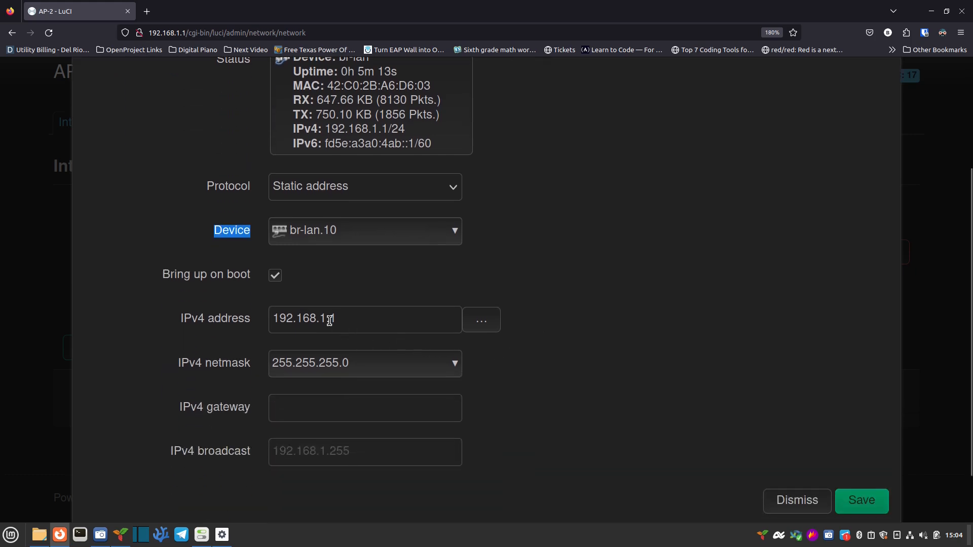
{"action": "left_click", "coordinate": [324, 318]}
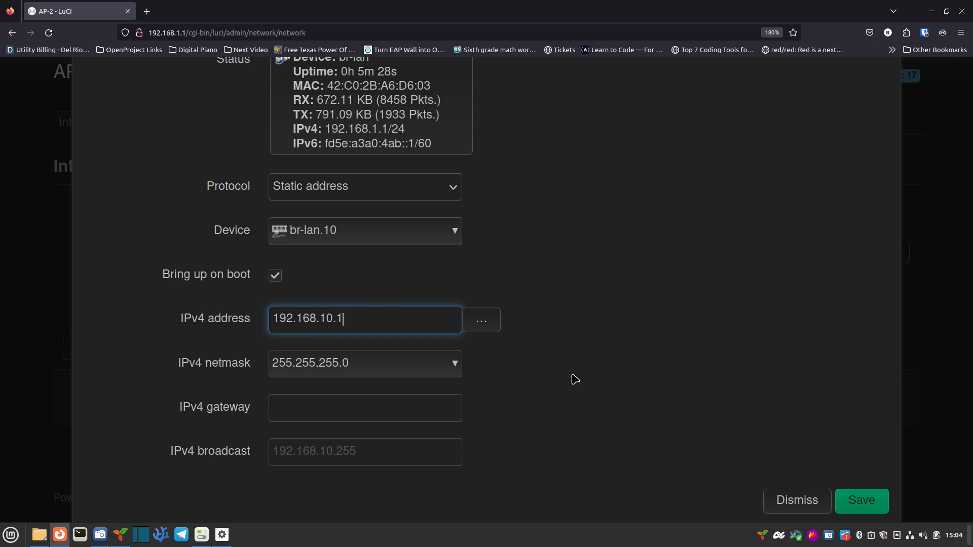
{"action": "key", "text": "BackSpace"}
{"action": "type", "text": "2"}
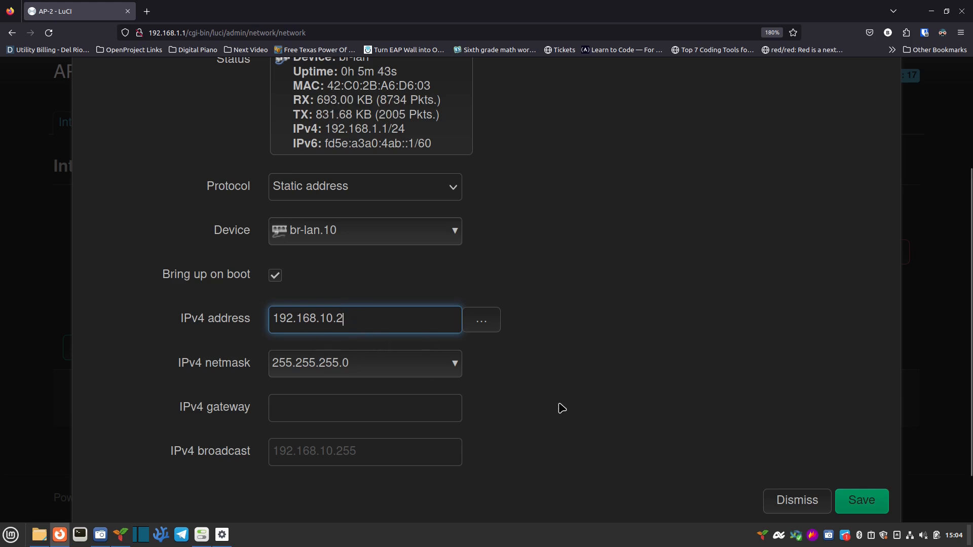
{"action": "scroll", "coordinate": [573, 408], "scroll_direction": "up", "scroll_amount": 3}
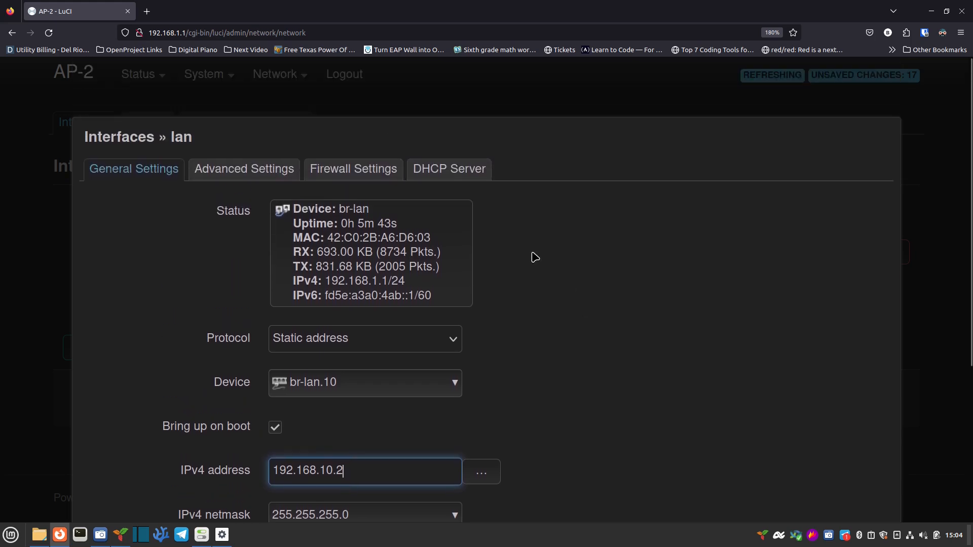
Step: Disable the DHCP server on lan and save the interface
{"action": "left_click", "coordinate": [449, 173]}
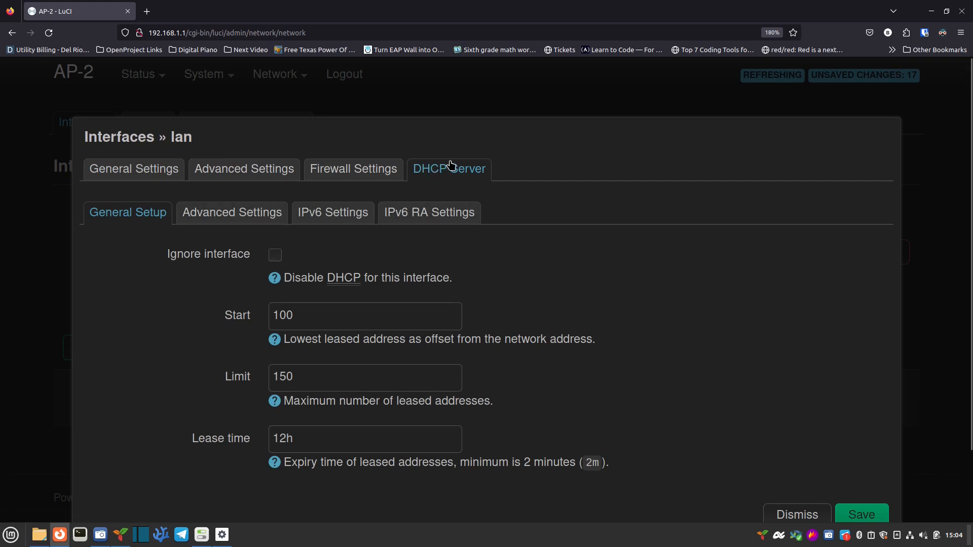
{"action": "left_click", "coordinate": [276, 257]}
{"action": "scroll", "coordinate": [696, 329], "scroll_direction": "down", "scroll_amount": 2}
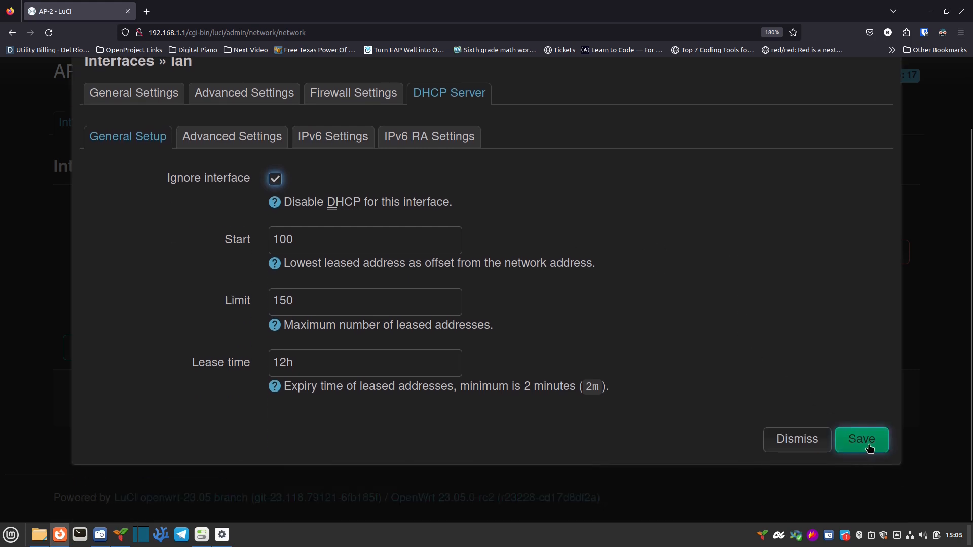
{"action": "left_click", "coordinate": [868, 447]}
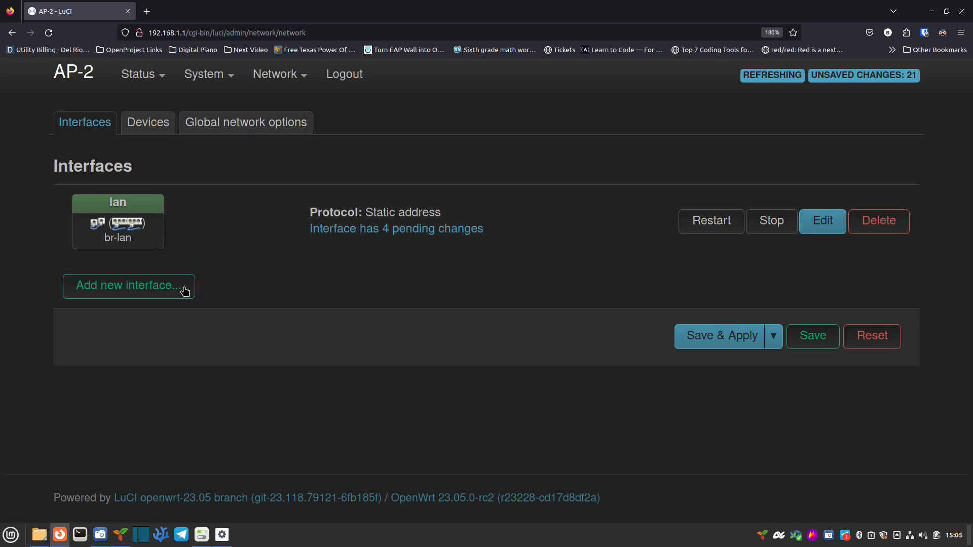
Step: Create a Media interface with Static address protocol on br-lan.20
{"action": "left_click", "coordinate": [157, 292]}
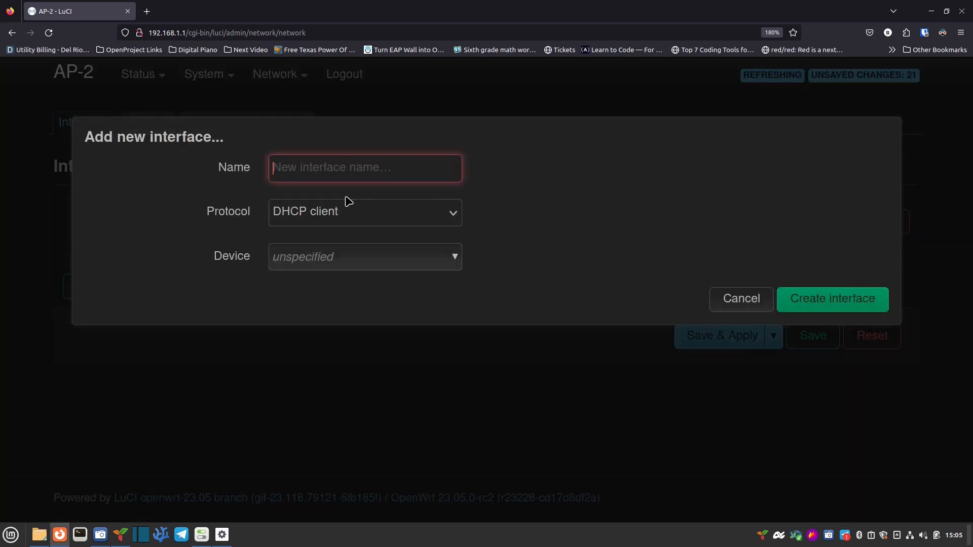
{"action": "type", "text": "Media"}
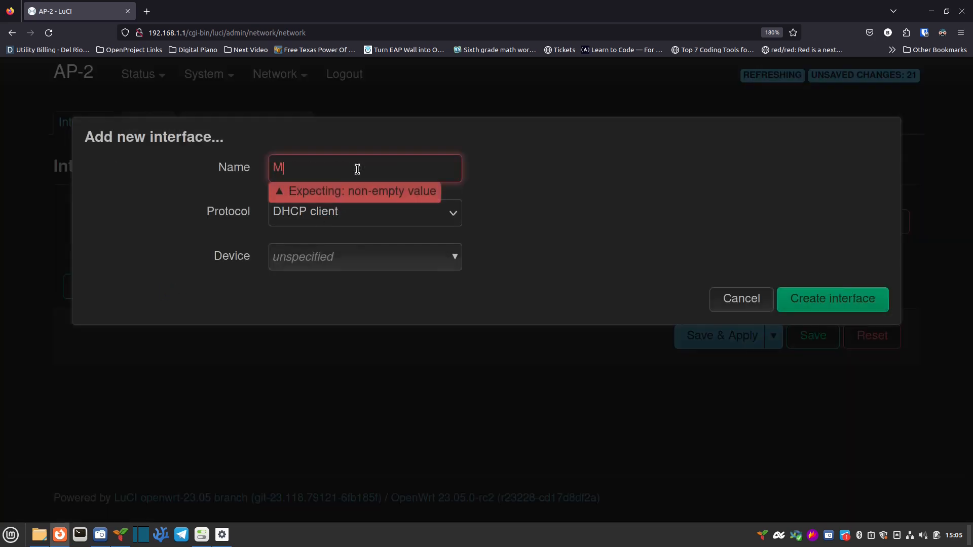
{"action": "left_click", "coordinate": [404, 224]}
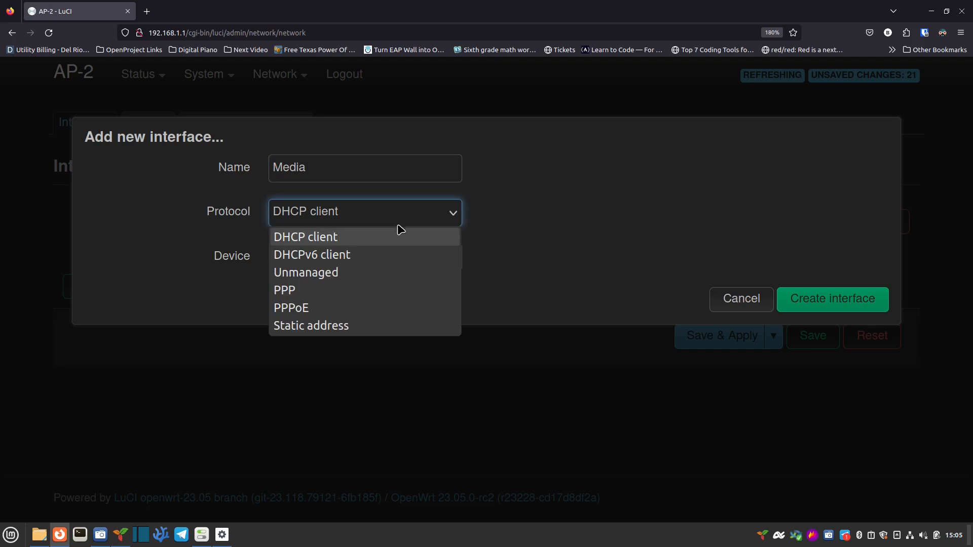
{"action": "left_click", "coordinate": [370, 330]}
{"action": "left_click", "coordinate": [376, 264]}
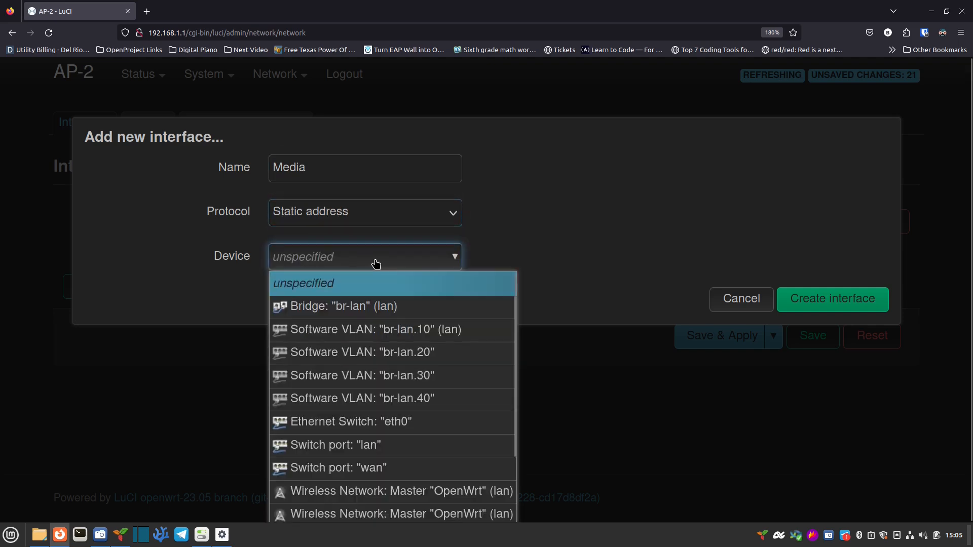
{"action": "left_click", "coordinate": [369, 350]}
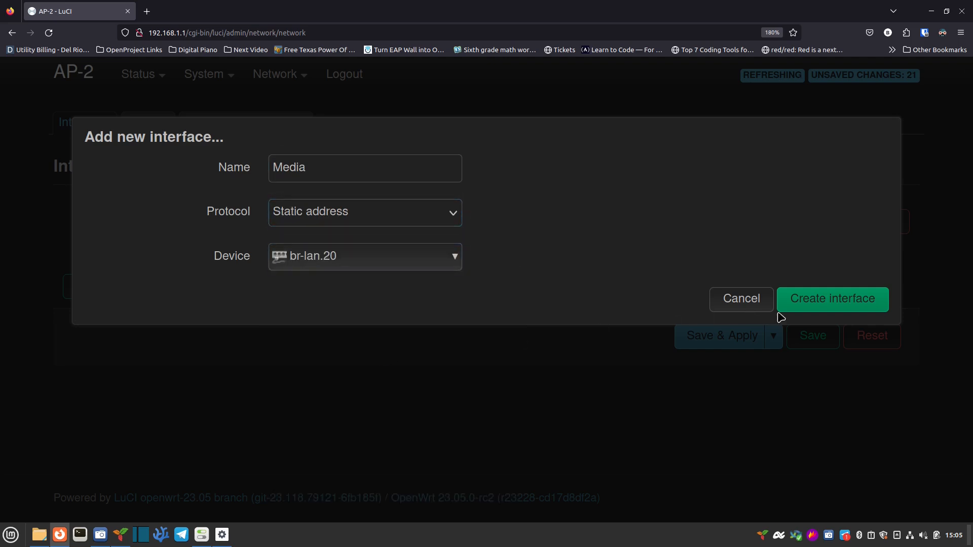
{"action": "left_click", "coordinate": [813, 304]}
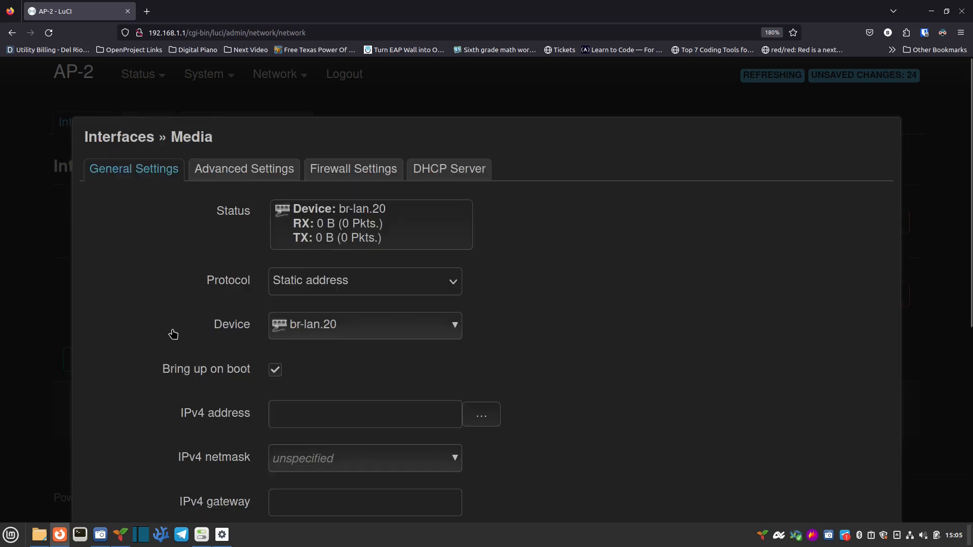
Step: Give Media IPv4 192.168.20.2 with netmask 255.255.255.0 and save it
{"action": "scroll", "coordinate": [163, 332], "scroll_direction": "down", "scroll_amount": 2}
{"action": "left_click", "coordinate": [297, 333]}
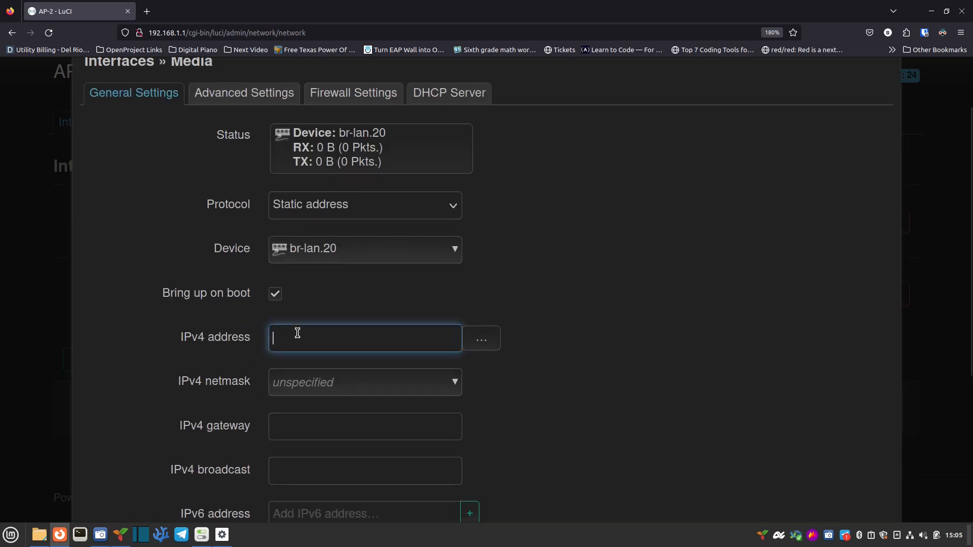
{"action": "type", "text": "192.168.20.2"}
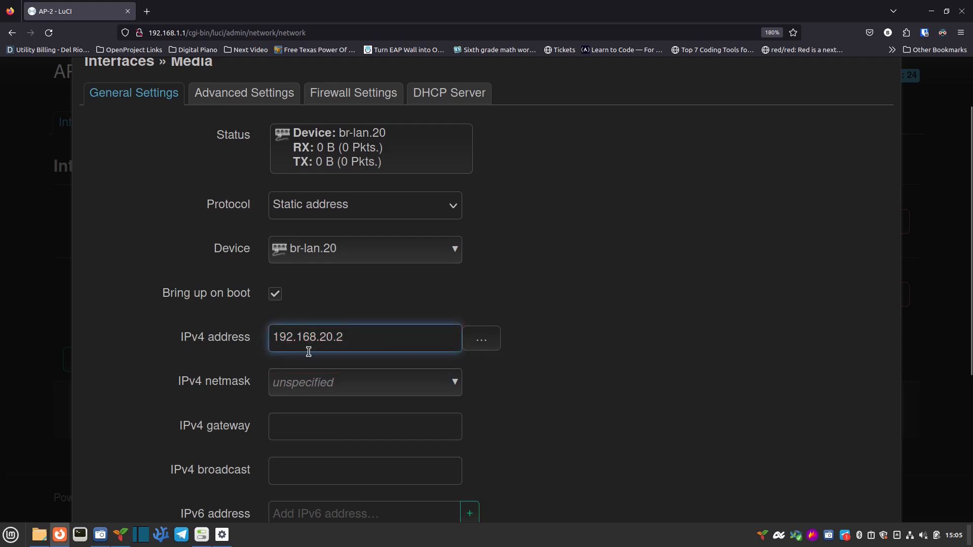
{"action": "left_click", "coordinate": [347, 387]}
{"action": "left_click", "coordinate": [358, 431]}
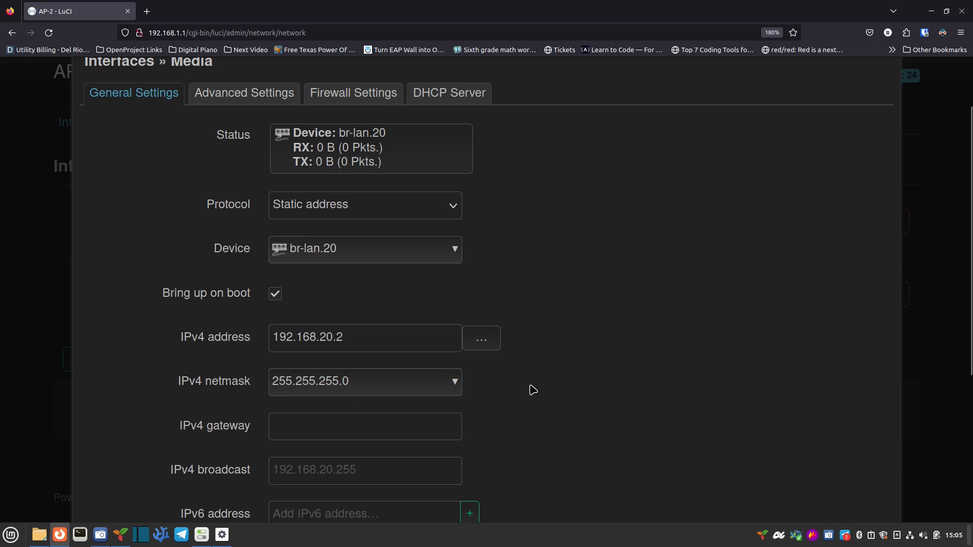
{"action": "scroll", "coordinate": [567, 382], "scroll_direction": "down", "scroll_amount": 2}
{"action": "scroll", "coordinate": [584, 380], "scroll_direction": "up", "scroll_amount": 4}
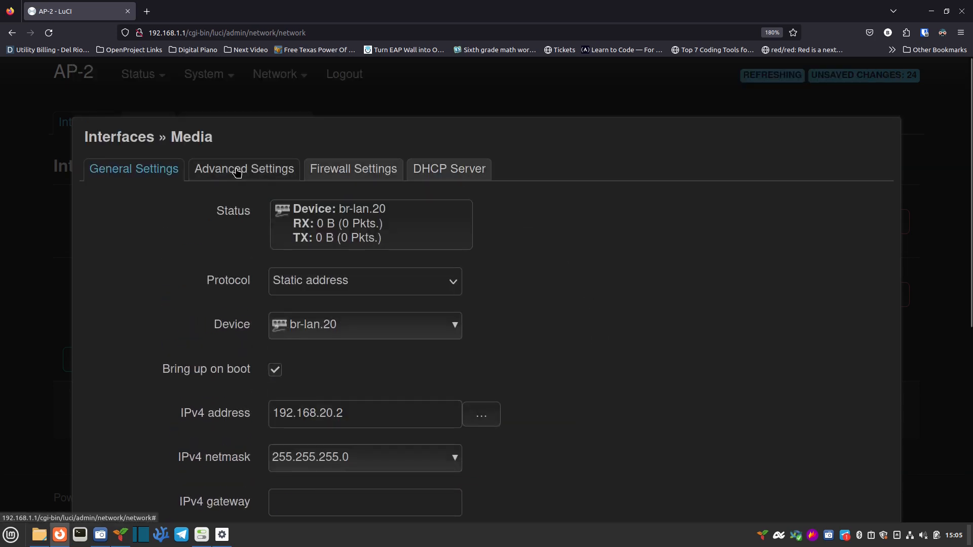
{"action": "left_click", "coordinate": [341, 170]}
{"action": "left_click", "coordinate": [469, 176]}
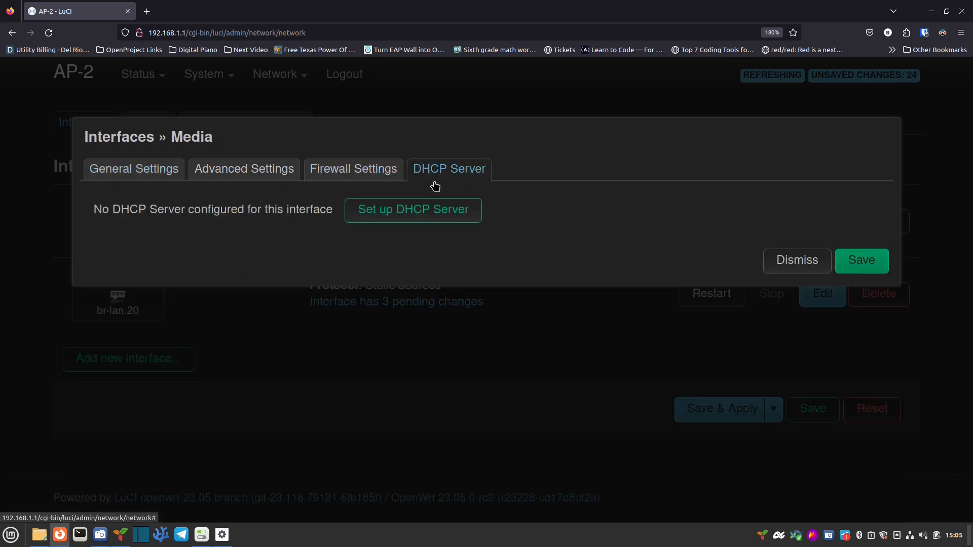
{"action": "left_click", "coordinate": [243, 173]}
{"action": "left_click", "coordinate": [129, 179]}
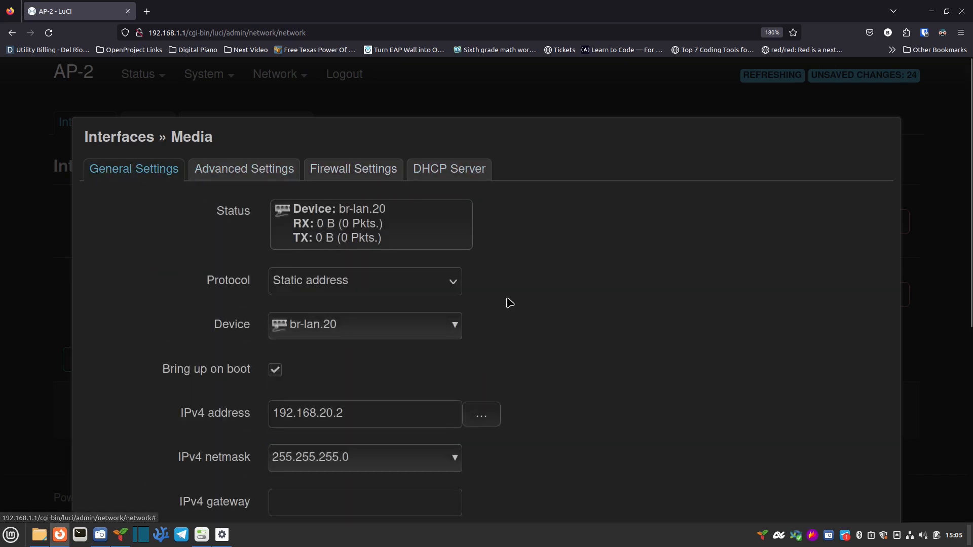
{"action": "scroll", "coordinate": [577, 349], "scroll_direction": "down", "scroll_amount": 2}
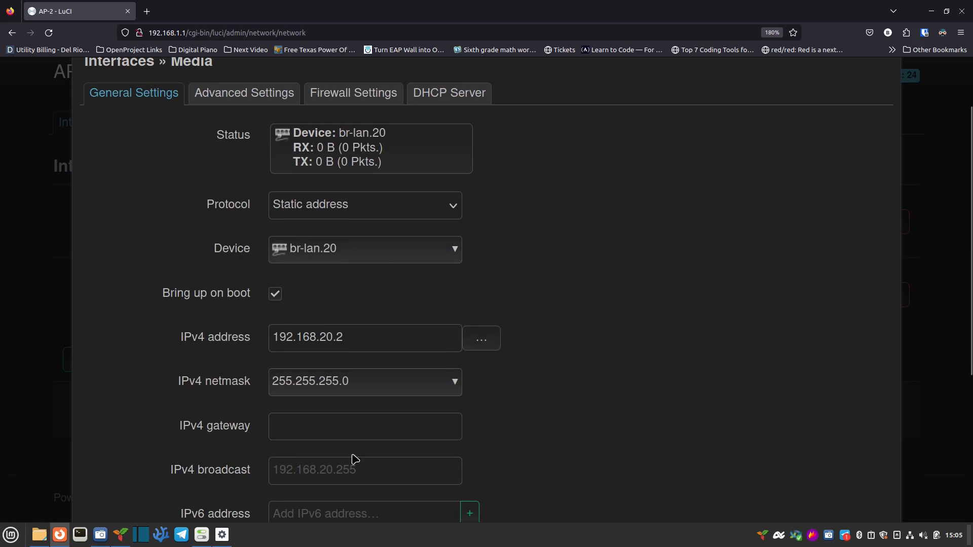
{"action": "scroll", "coordinate": [689, 367], "scroll_direction": "down", "scroll_amount": 5}
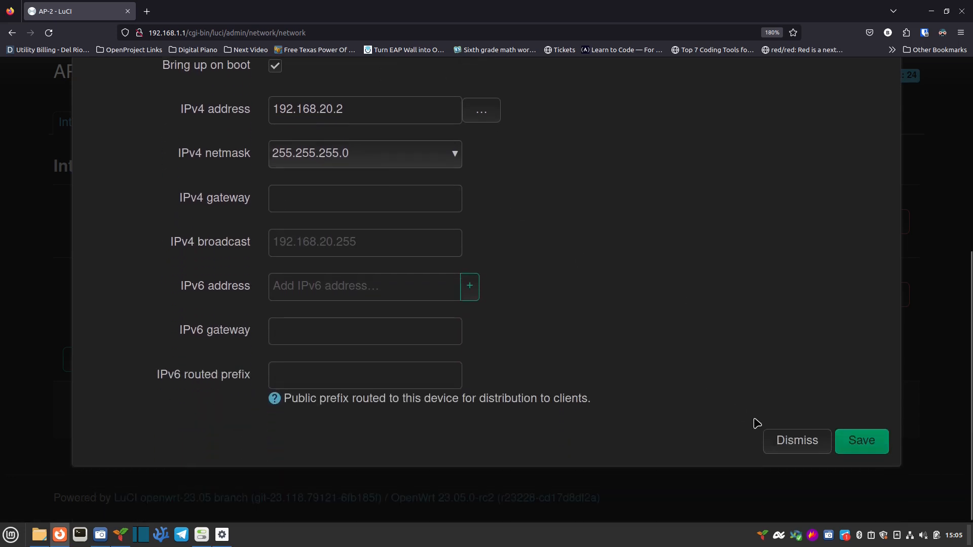
{"action": "left_click", "coordinate": [854, 450]}
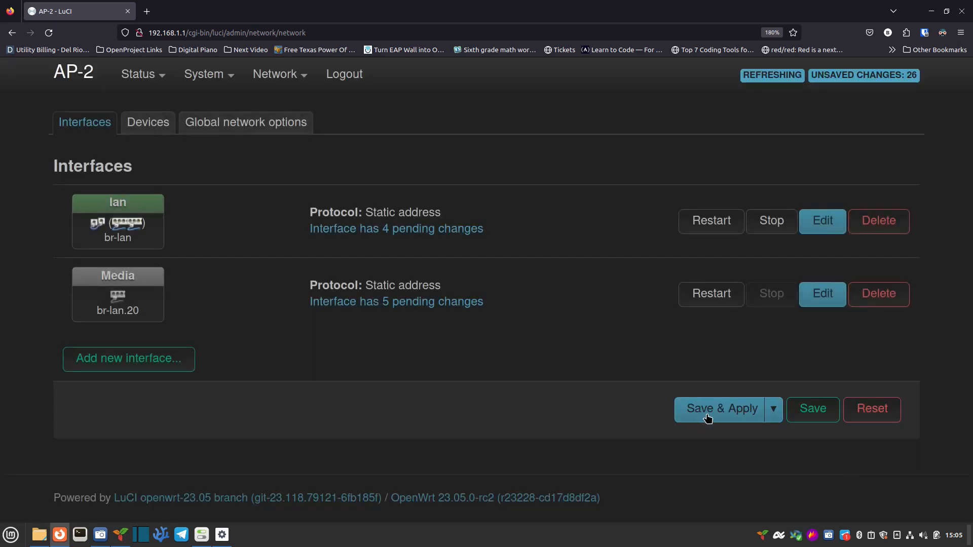
Step: Create a Work interface with Static address protocol on br-lan.30
{"action": "left_click", "coordinate": [166, 370]}
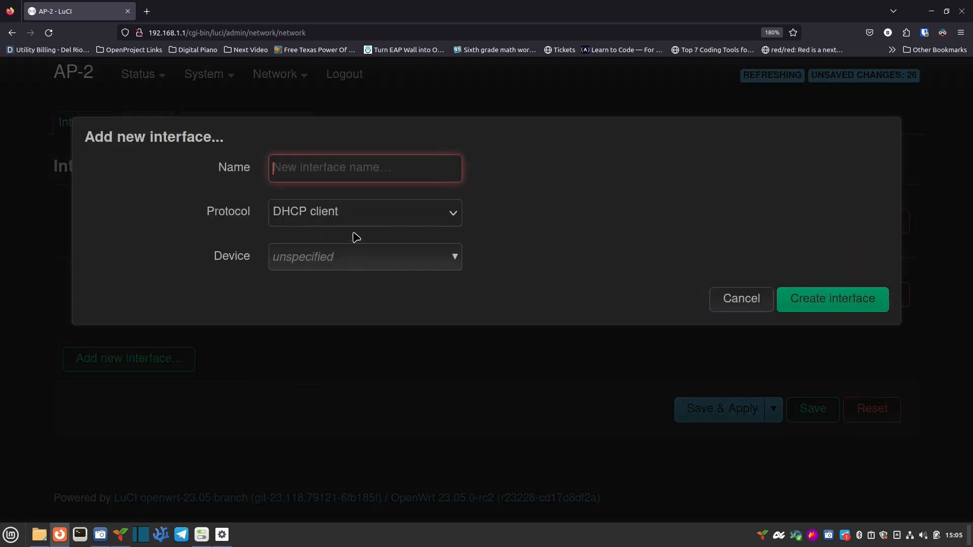
{"action": "type", "text": "Work"}
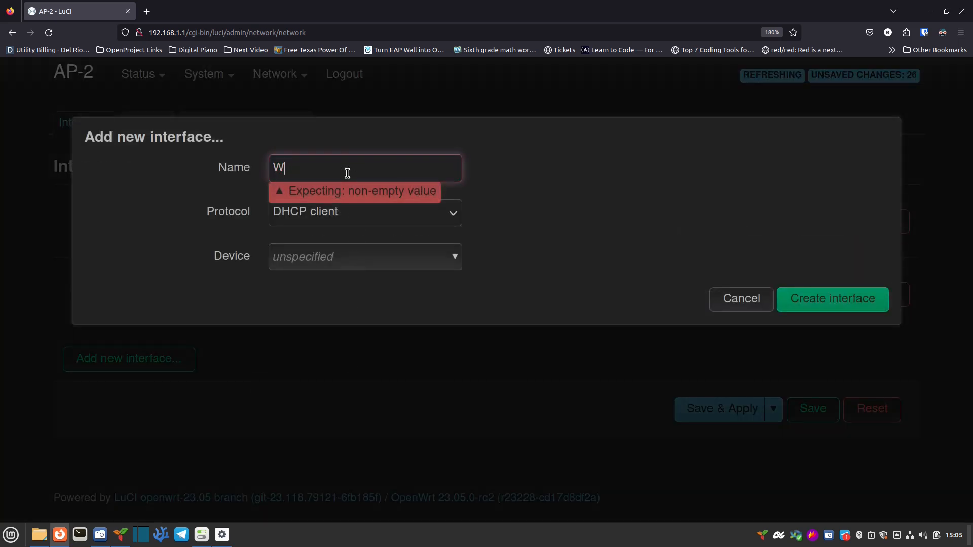
{"action": "left_click", "coordinate": [382, 221]}
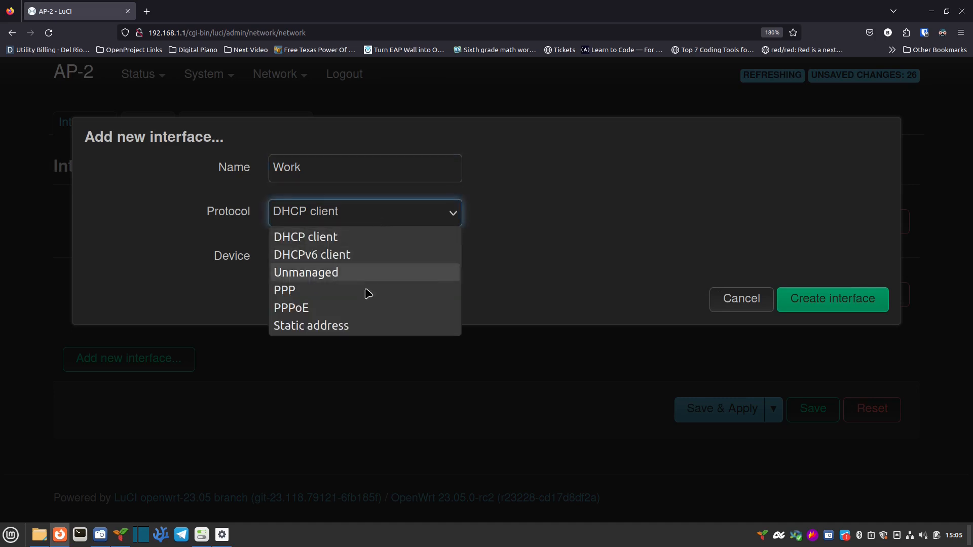
{"action": "left_click", "coordinate": [354, 330]}
{"action": "left_click", "coordinate": [353, 262]}
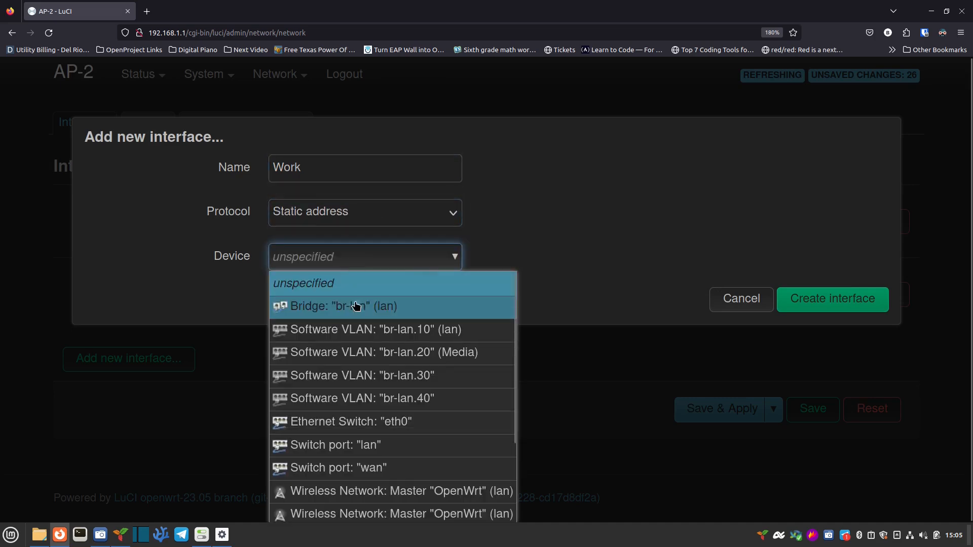
{"action": "left_click", "coordinate": [365, 377]}
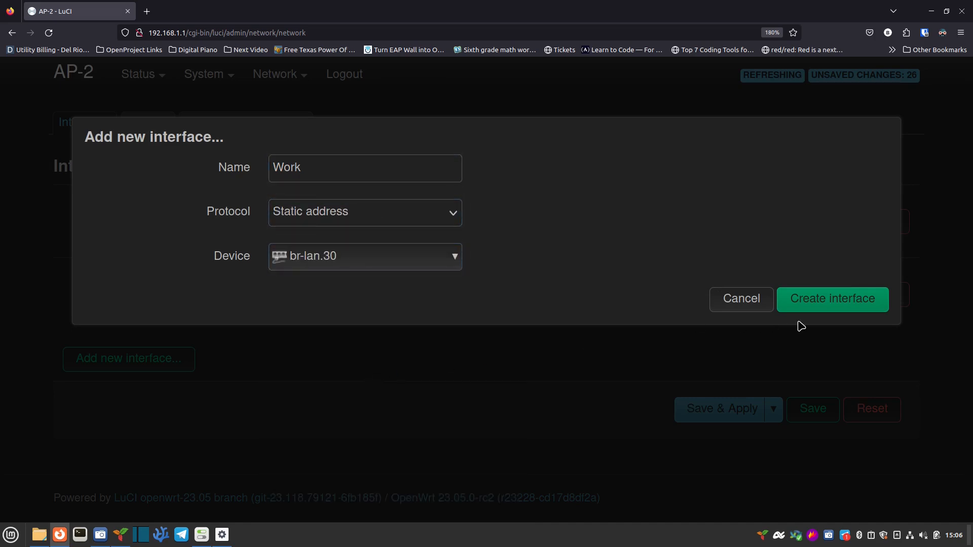
{"action": "left_click", "coordinate": [809, 299]}
Step: Set Work's IPv4 address to 192.168.30.2 with netmask 255.255.255.0
{"action": "left_click", "coordinate": [354, 416]}
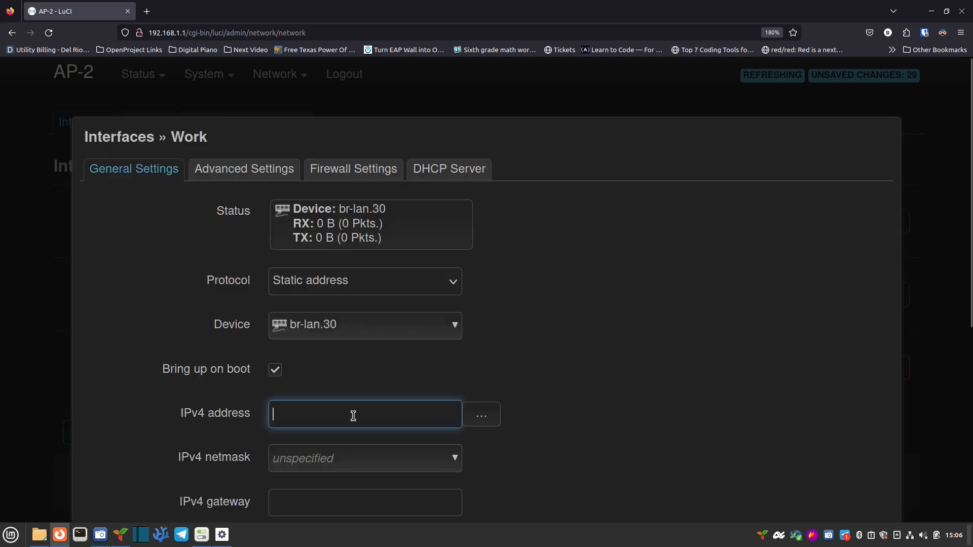
{"action": "type", "text": "192"}
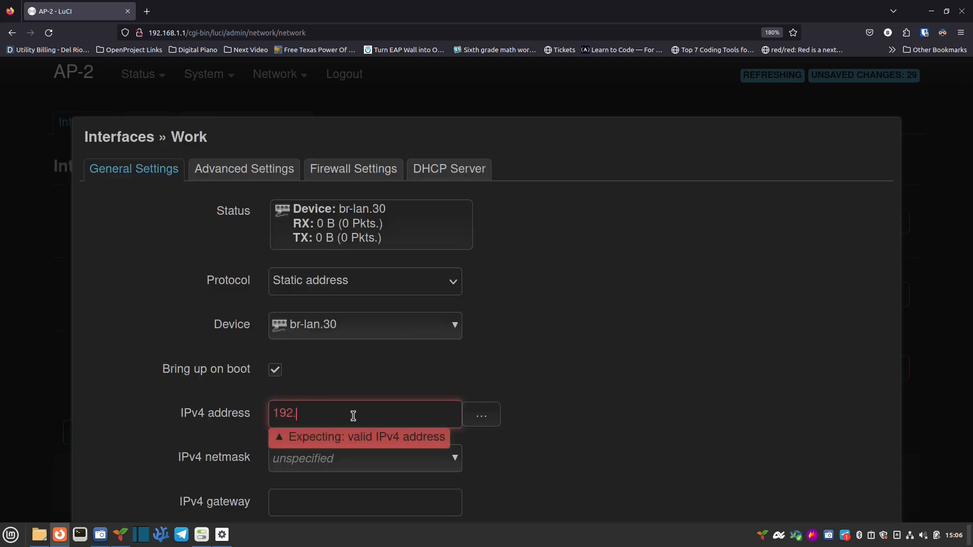
{"action": "type", "text": ".168.30.2"}
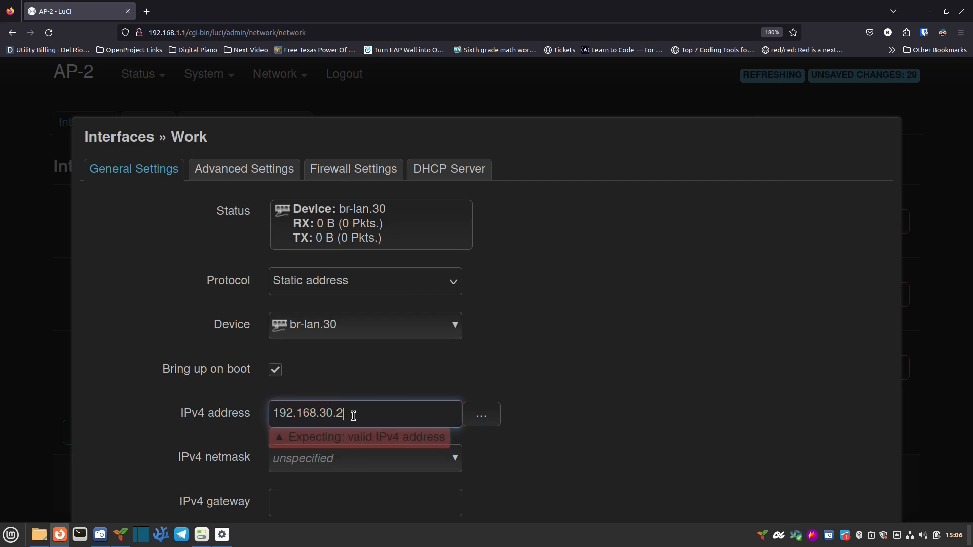
{"action": "left_click", "coordinate": [365, 464]}
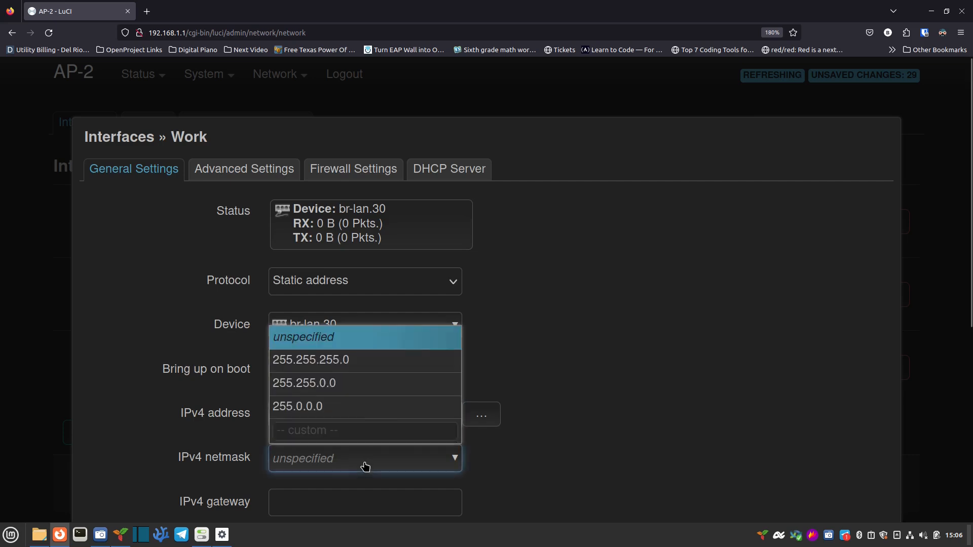
{"action": "left_click", "coordinate": [375, 364]}
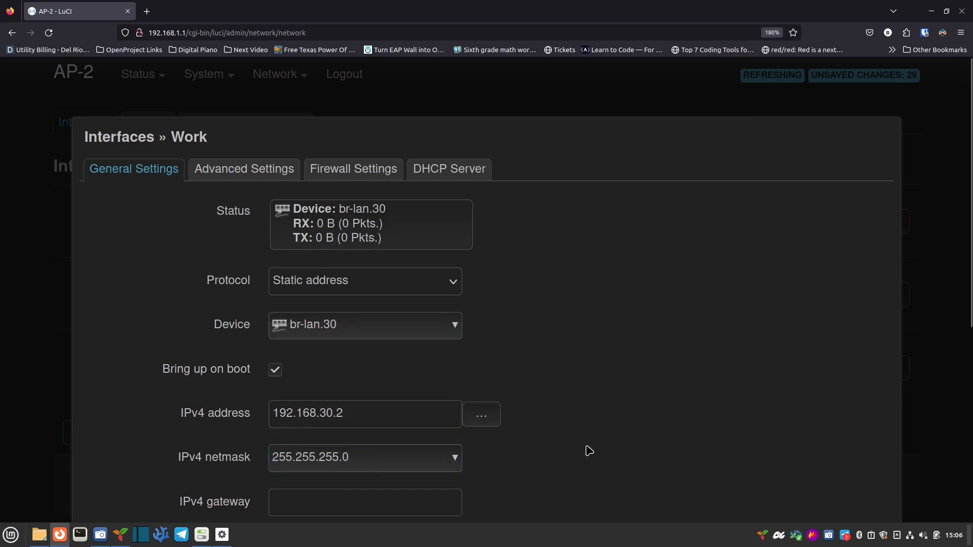
{"action": "scroll", "coordinate": [583, 426], "scroll_direction": "down", "scroll_amount": 2}
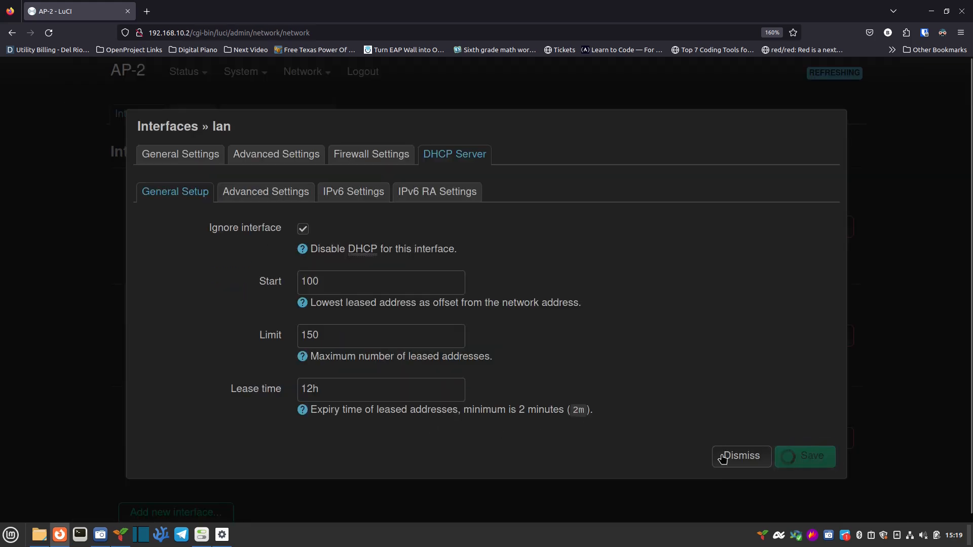
Step: Dismiss the lan DHCP dialog and edit the Media interface on br-lan.20
{"action": "left_click", "coordinate": [741, 456]}
{"action": "scroll", "coordinate": [639, 458], "scroll_direction": "down", "scroll_amount": 3}
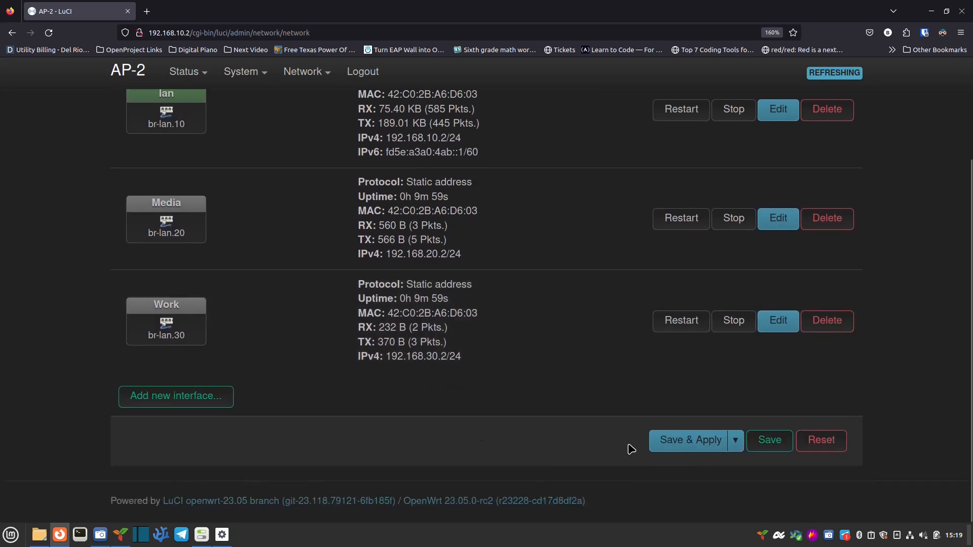
{"action": "scroll", "coordinate": [627, 416], "scroll_direction": "up", "scroll_amount": 2}
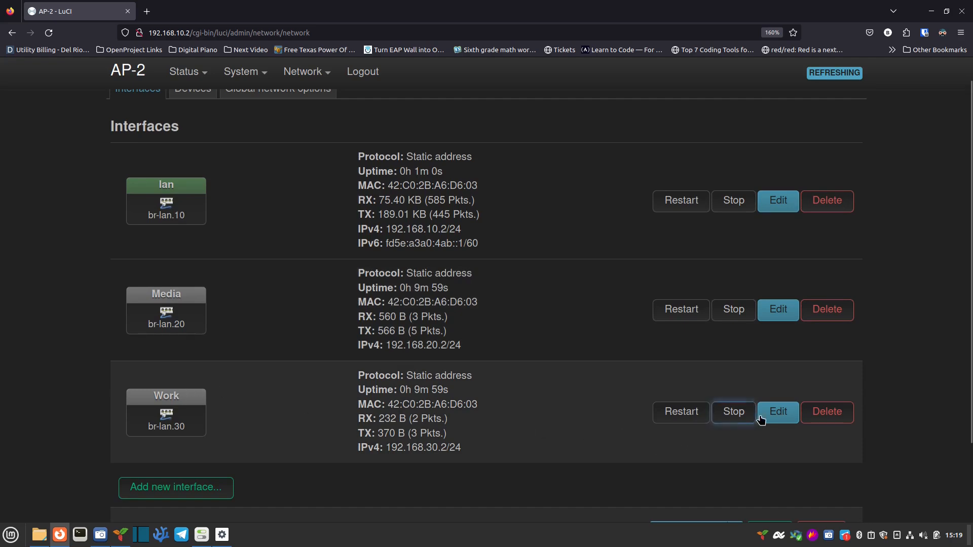
{"action": "left_click", "coordinate": [777, 312]}
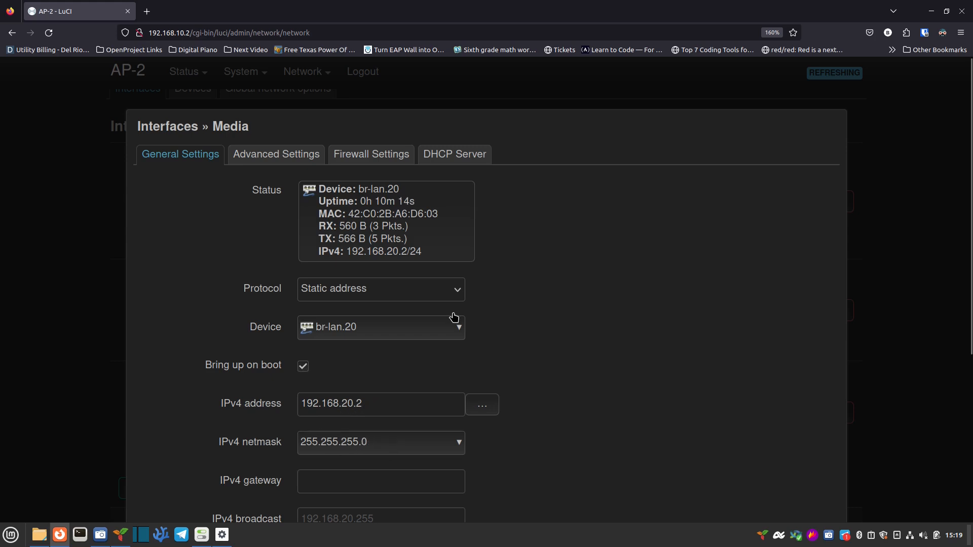
Step: Review the Media interface's Advanced, Firewall and DHCP Server tabs, close it unchanged, and begin a new interface
{"action": "left_click", "coordinate": [287, 157]}
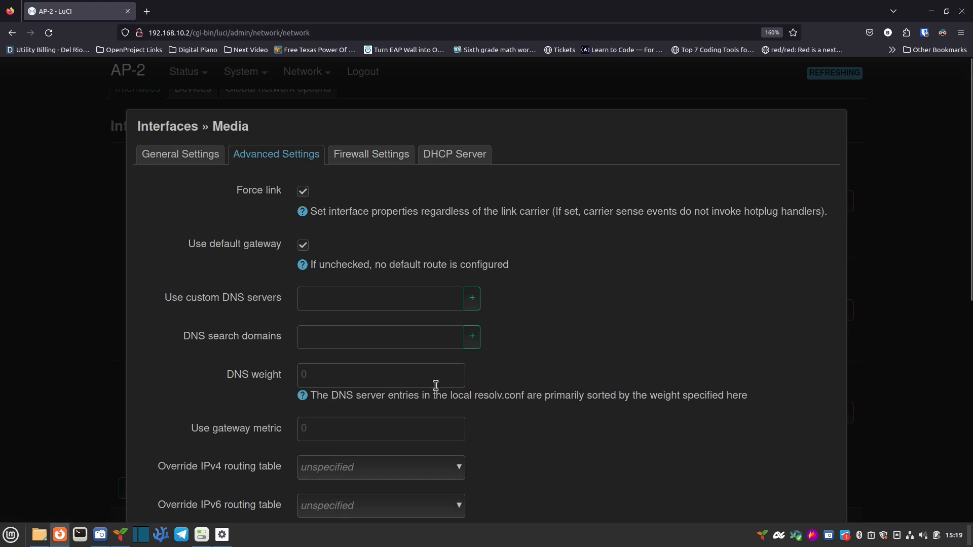
{"action": "left_click", "coordinate": [380, 157]}
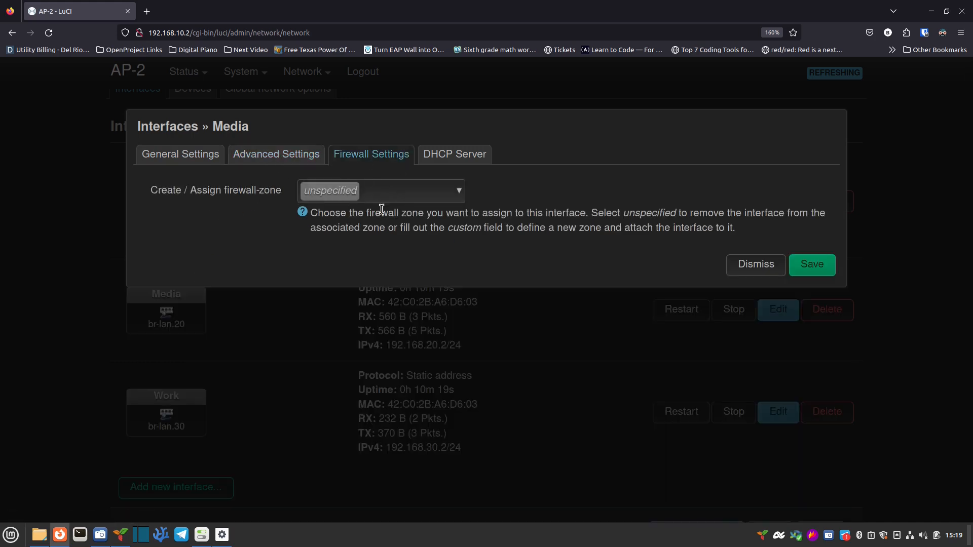
{"action": "left_click", "coordinate": [454, 155]}
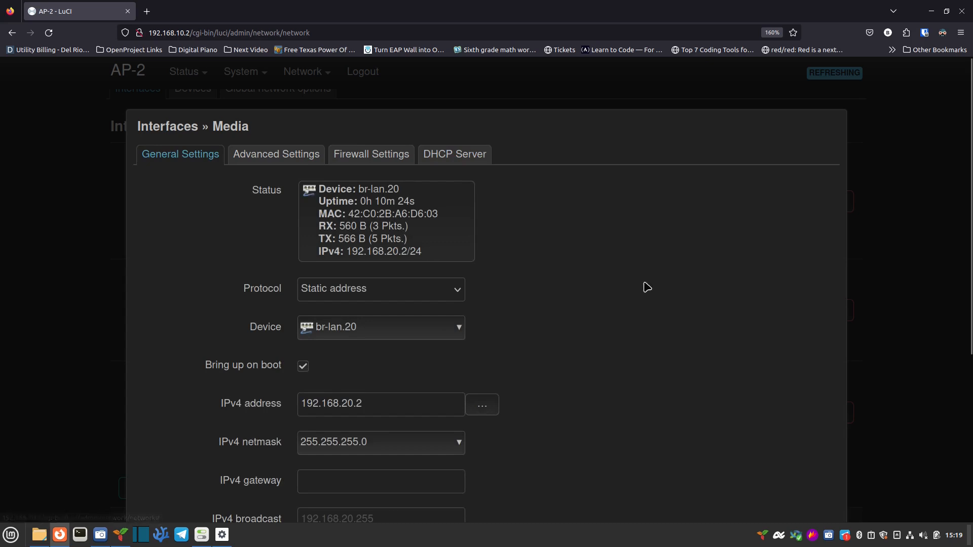
{"action": "scroll", "coordinate": [729, 416], "scroll_direction": "down", "scroll_amount": 5}
{"action": "left_click", "coordinate": [745, 444]}
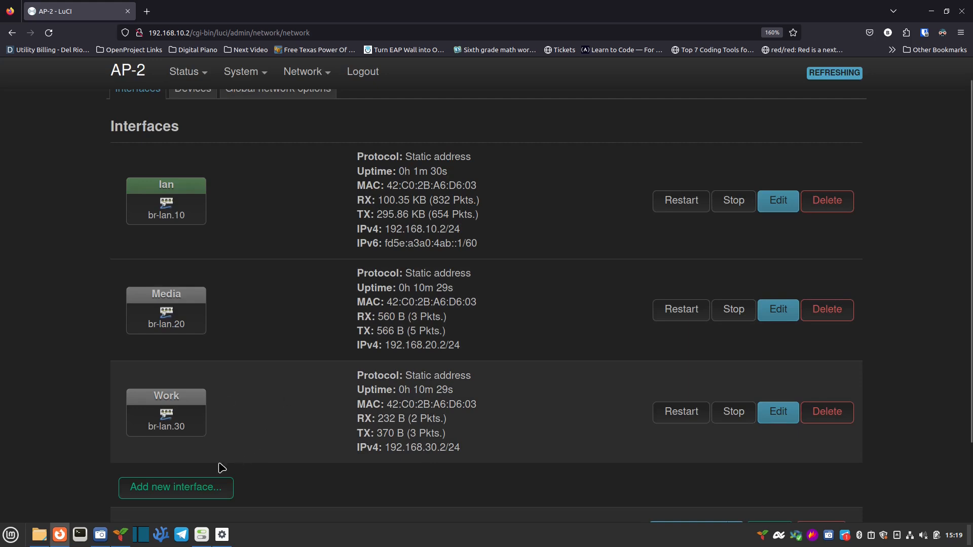
{"action": "left_click", "coordinate": [203, 497]}
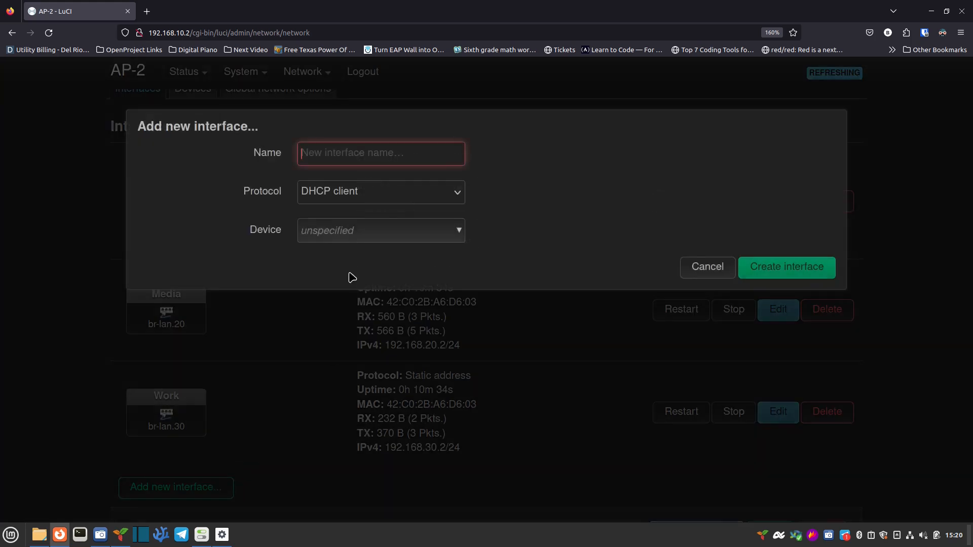
Step: Create an interface named Guest with Static address protocol on device br-lan.40
{"action": "left_click", "coordinate": [383, 157]}
{"action": "type", "text": "Guest"}
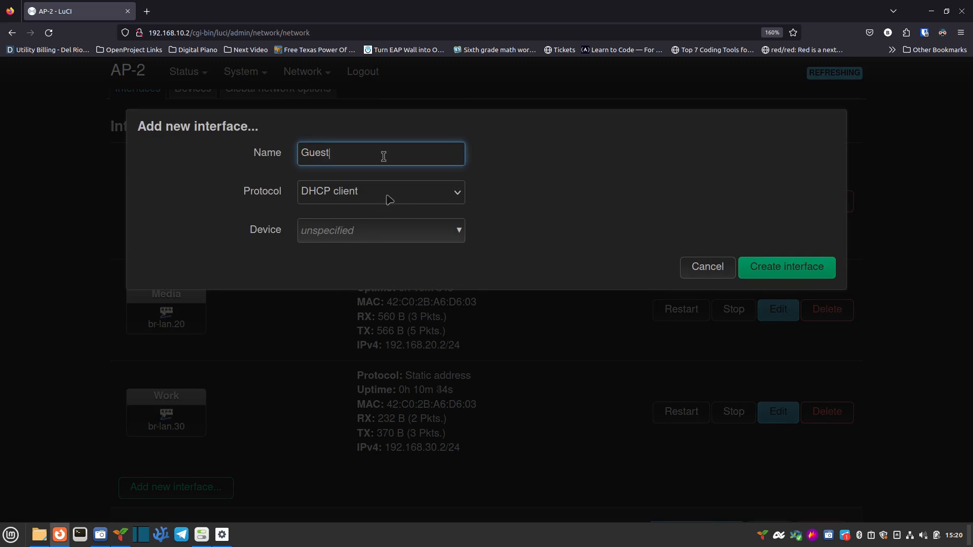
{"action": "left_click", "coordinate": [386, 198]}
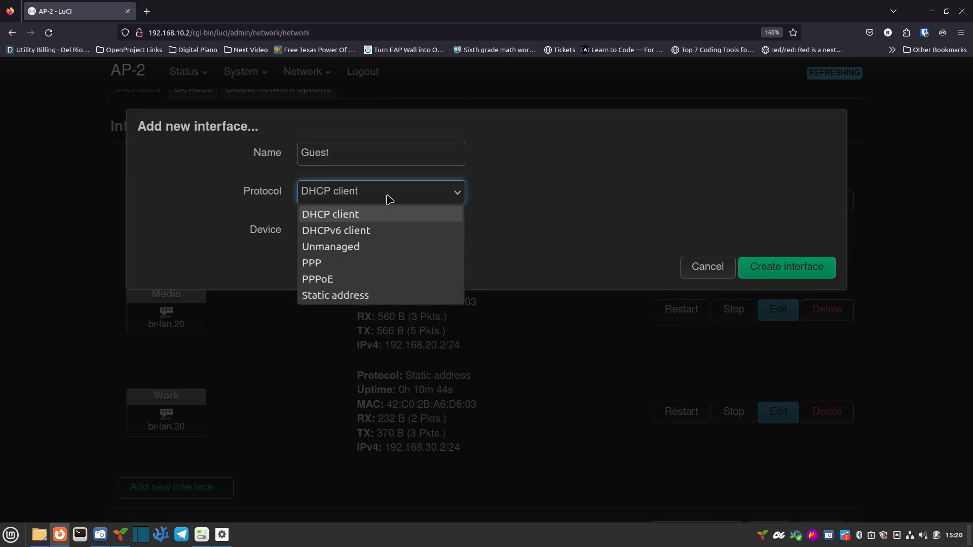
{"action": "left_click", "coordinate": [384, 302]}
{"action": "left_click", "coordinate": [367, 234]}
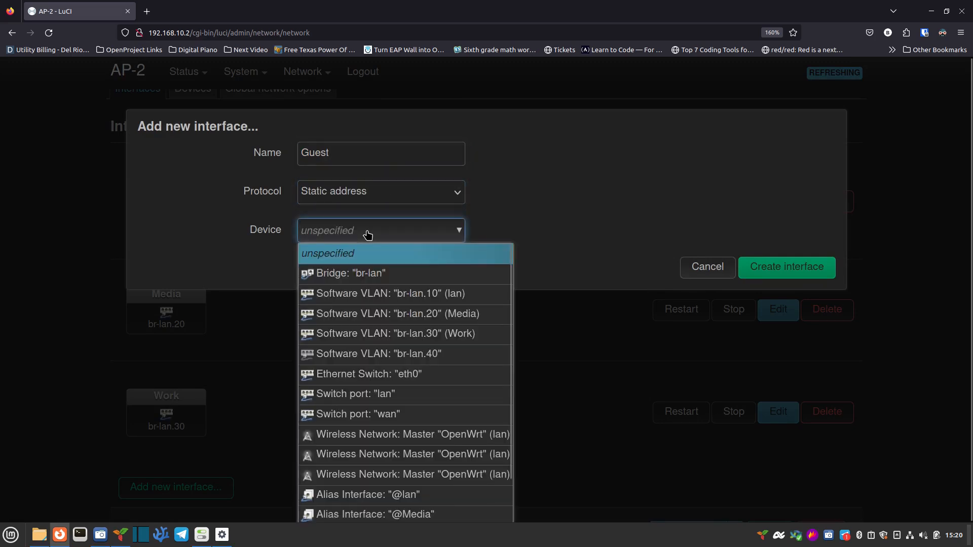
{"action": "left_click", "coordinate": [407, 356]}
{"action": "left_click", "coordinate": [767, 269]}
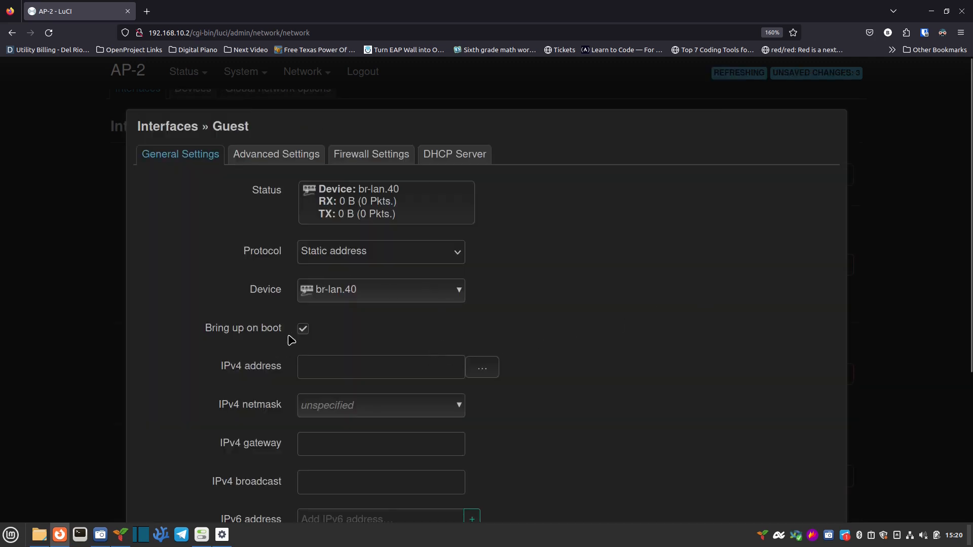
Step: Give Guest IPv4 address 192.168.40.2 with netmask 255.255.255.0 and save it
{"action": "left_click", "coordinate": [336, 366]}
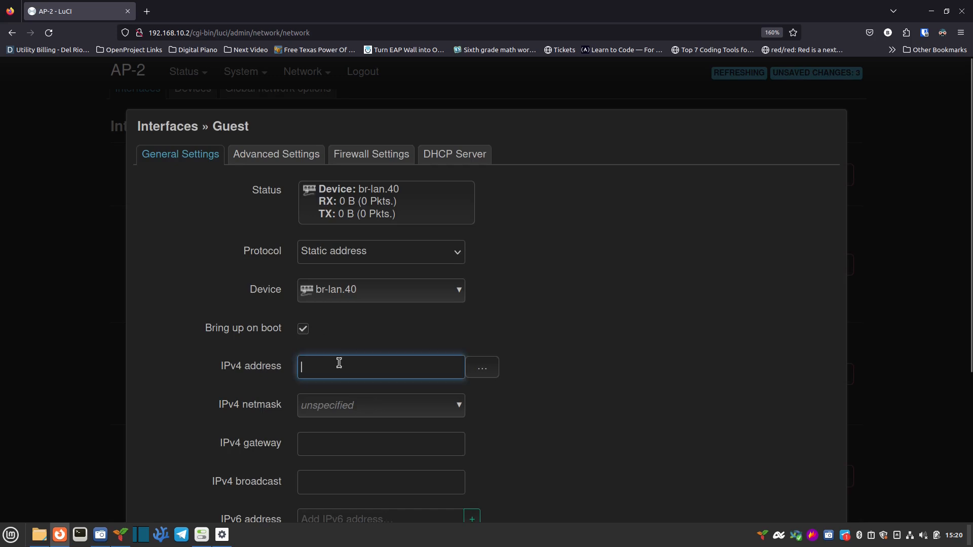
{"action": "type", "text": "192.168.40.2"}
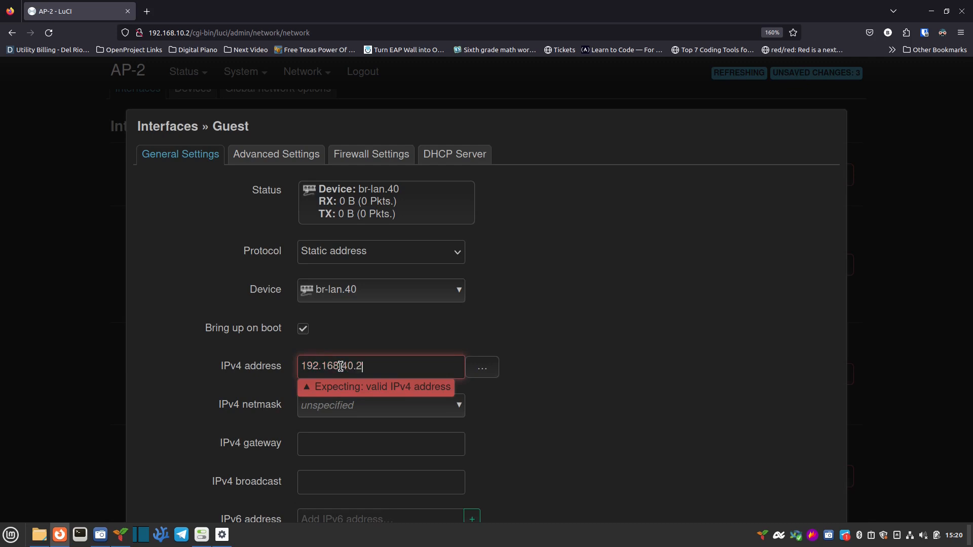
{"action": "left_click", "coordinate": [360, 413]}
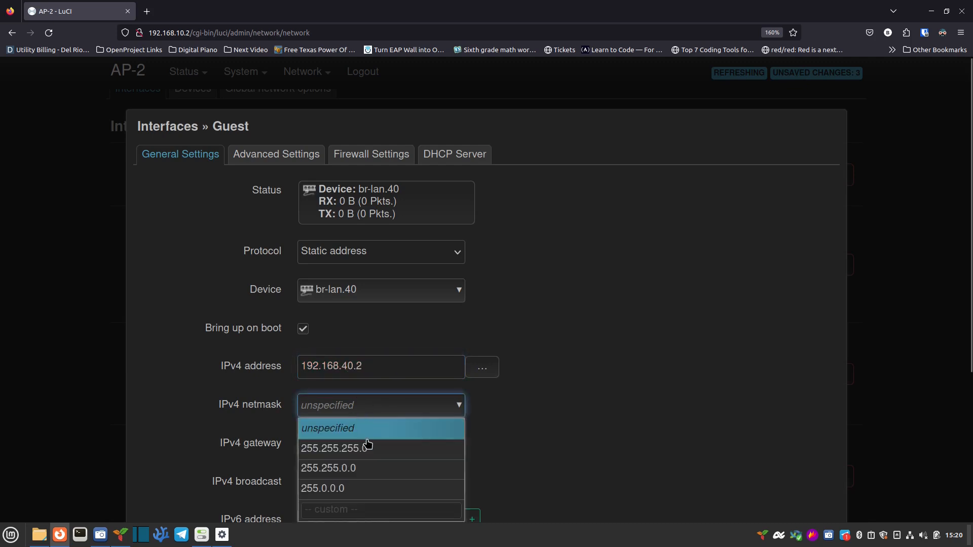
{"action": "left_click", "coordinate": [367, 449]}
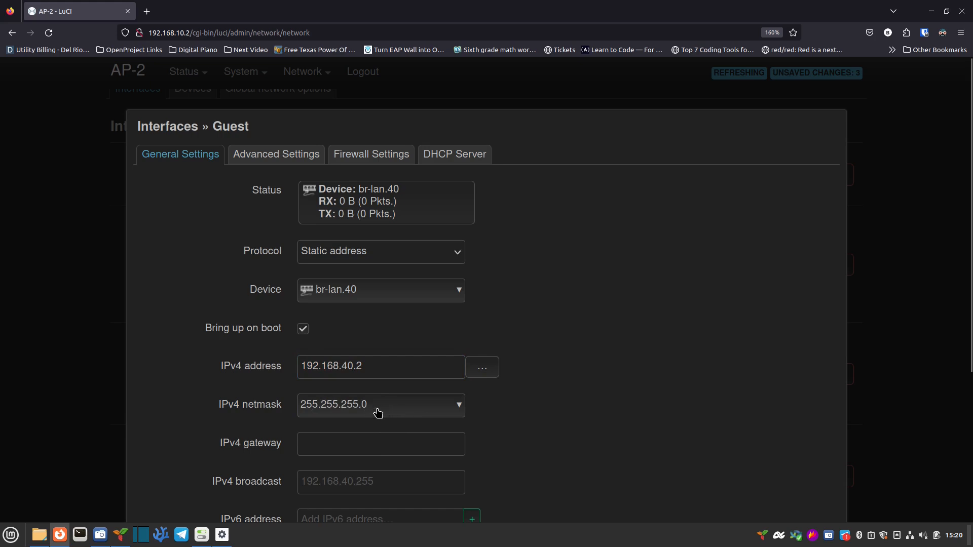
{"action": "scroll", "coordinate": [629, 409], "scroll_direction": "down", "scroll_amount": 5}
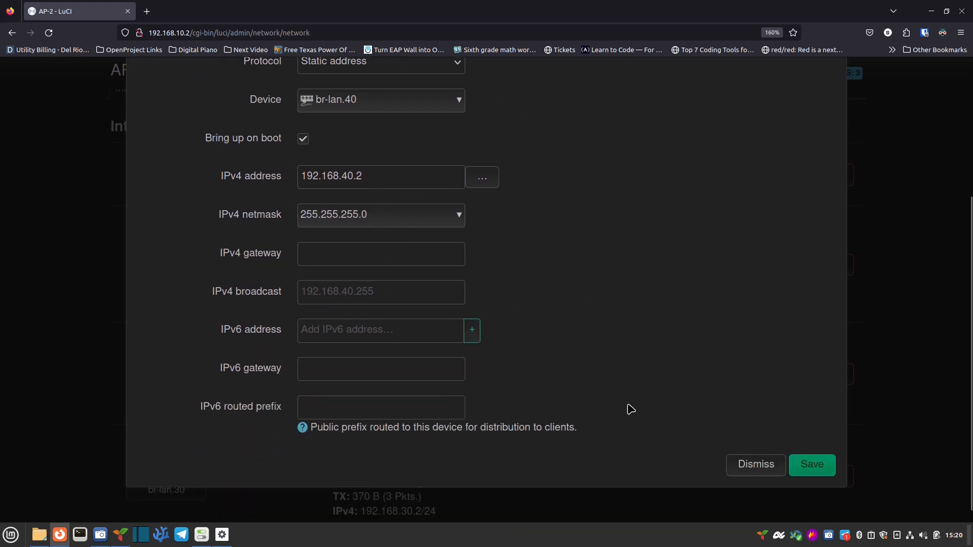
{"action": "left_click", "coordinate": [820, 470]}
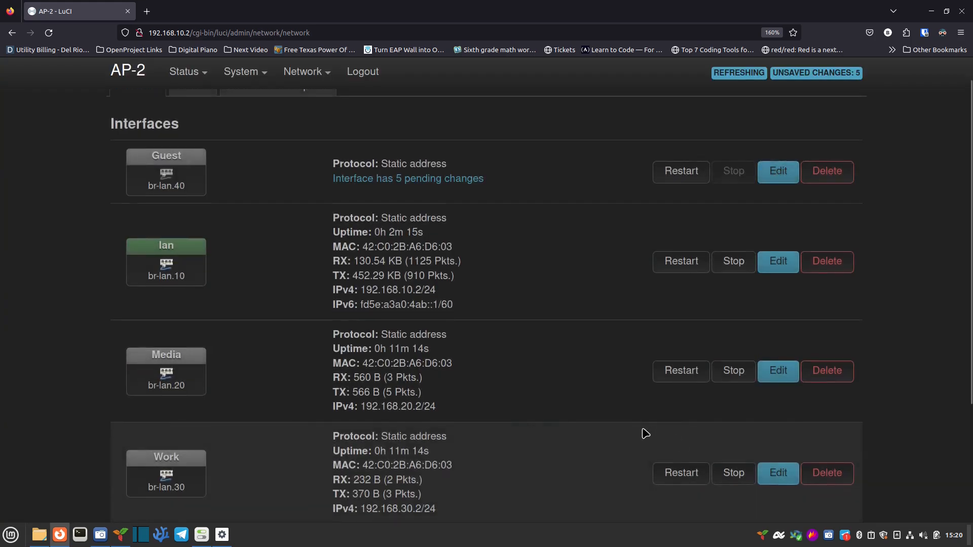
Step: Save & Apply the pending network changes, including the new Guest interface
{"action": "scroll", "coordinate": [633, 430], "scroll_direction": "down", "scroll_amount": 3}
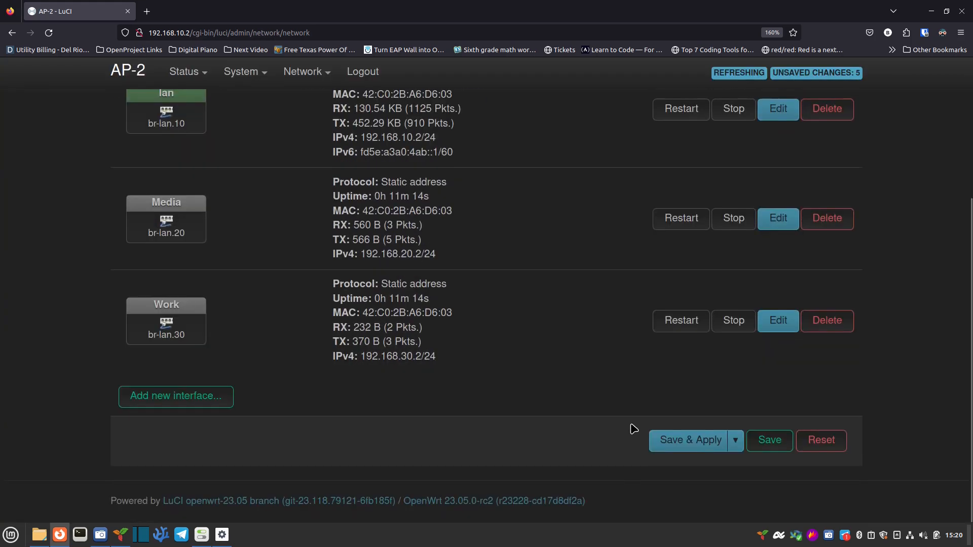
{"action": "left_click", "coordinate": [703, 444]}
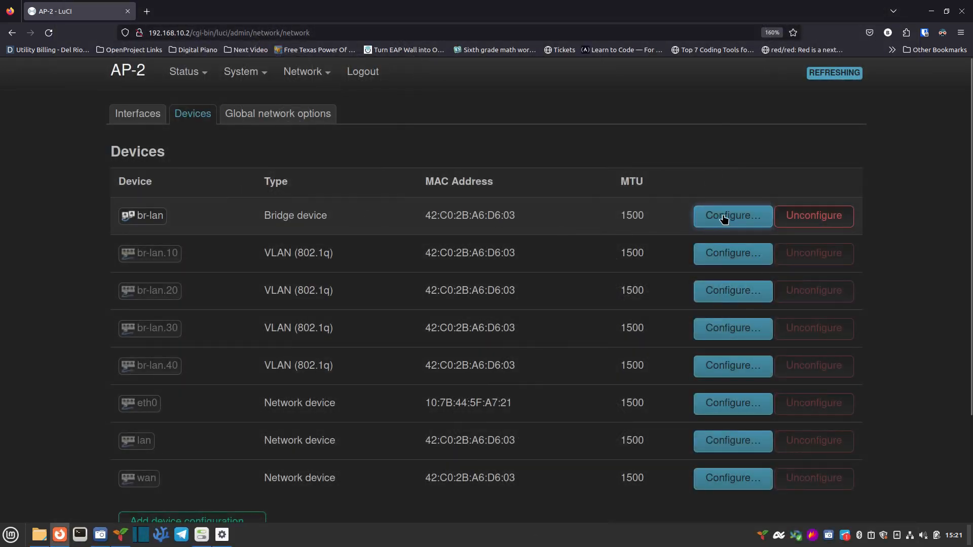
{"action": "left_click", "coordinate": [725, 217]}
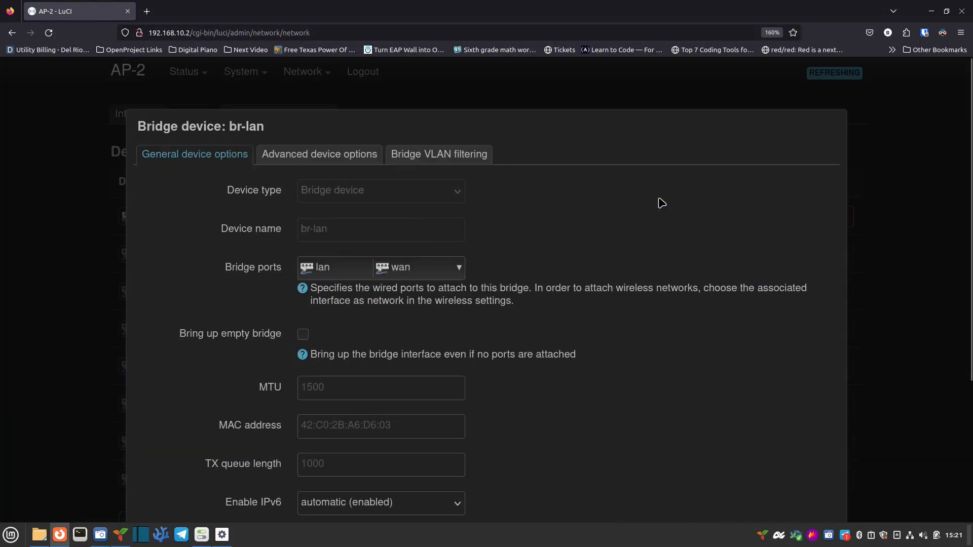
{"action": "left_click", "coordinate": [456, 157]}
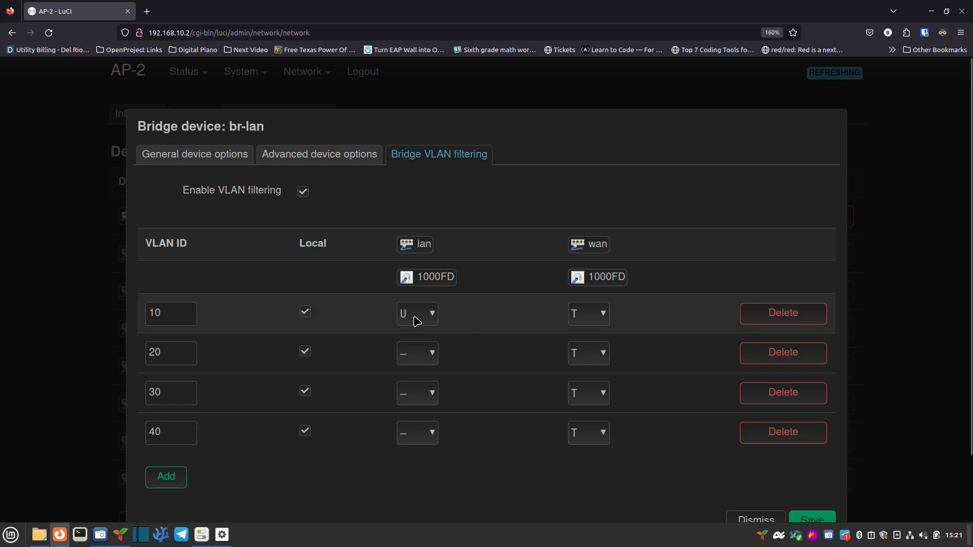
{"action": "scroll", "coordinate": [767, 491], "scroll_direction": "down", "scroll_amount": 2}
{"action": "left_click", "coordinate": [750, 465]}
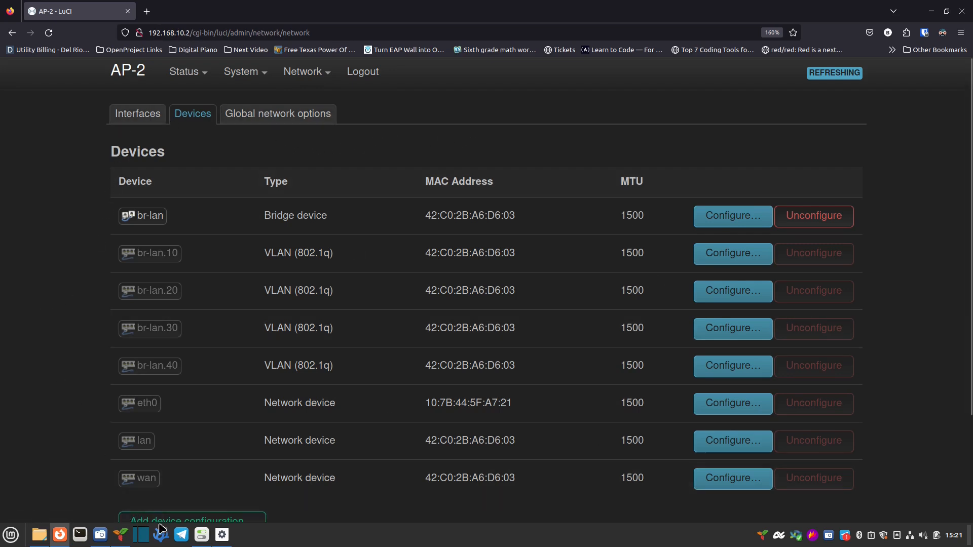
Step: Check the computer's wired connection details, then hide the system network settings window
{"action": "left_click", "coordinate": [202, 536]}
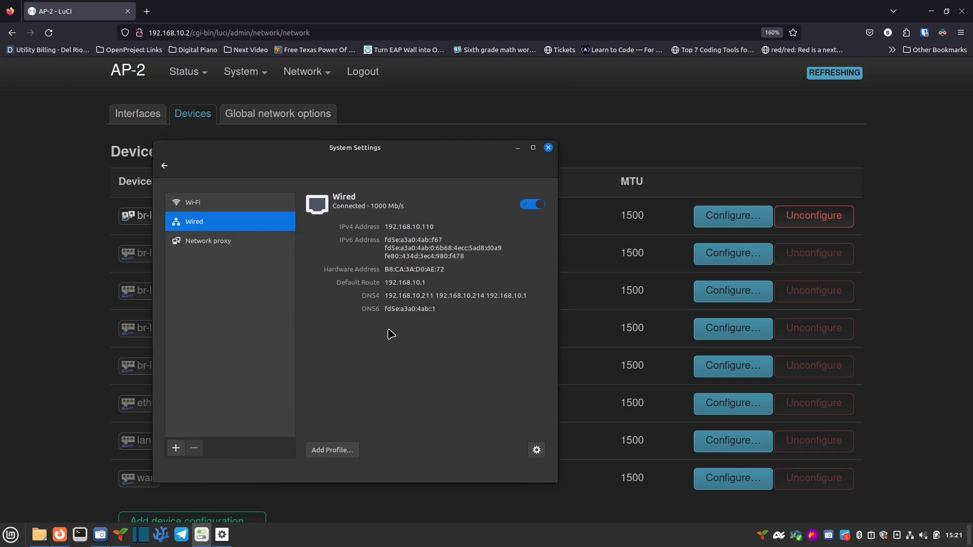
{"action": "left_click", "coordinate": [518, 147]}
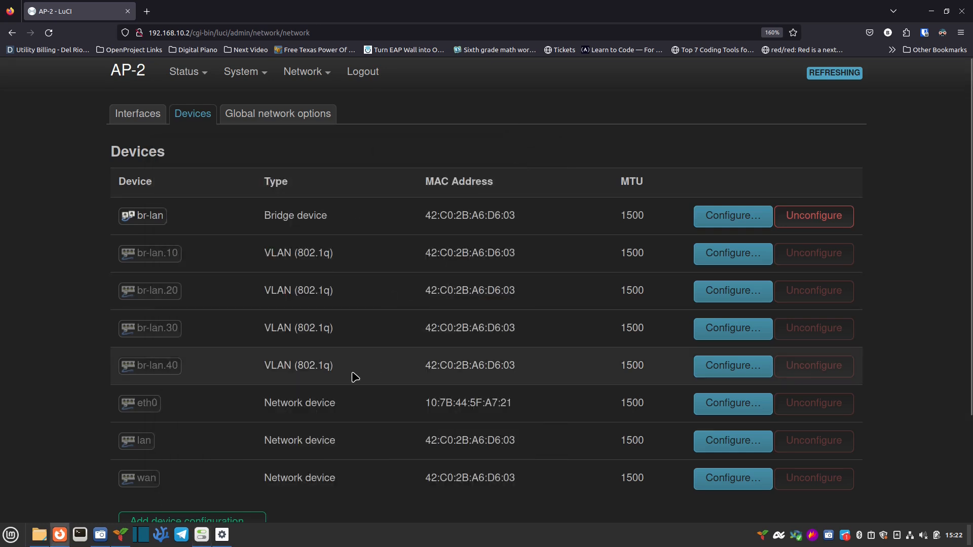
{"action": "mouse_move", "coordinate": [304, 73]}
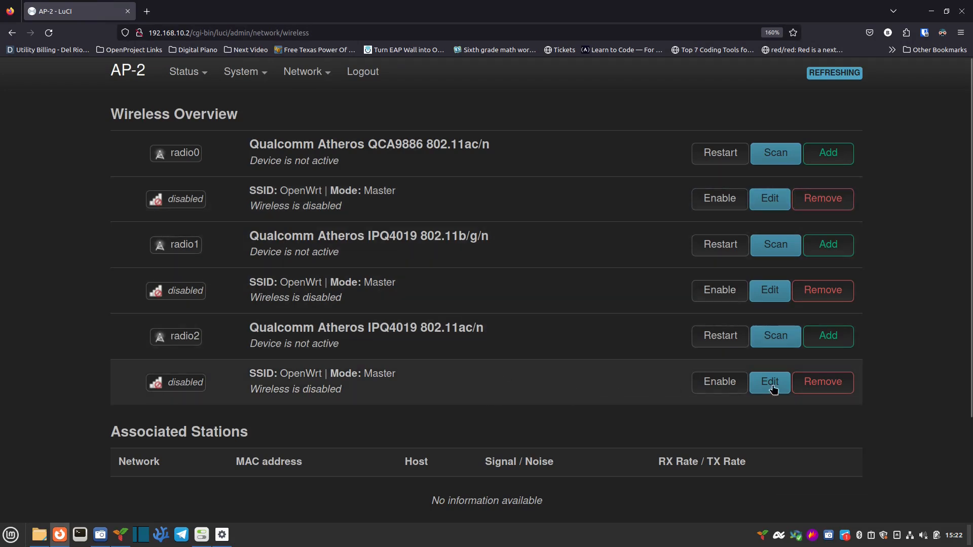
Step: Remove the disabled OpenWrt wireless networks from radio2, radio1 and radio0
{"action": "left_click", "coordinate": [824, 383]}
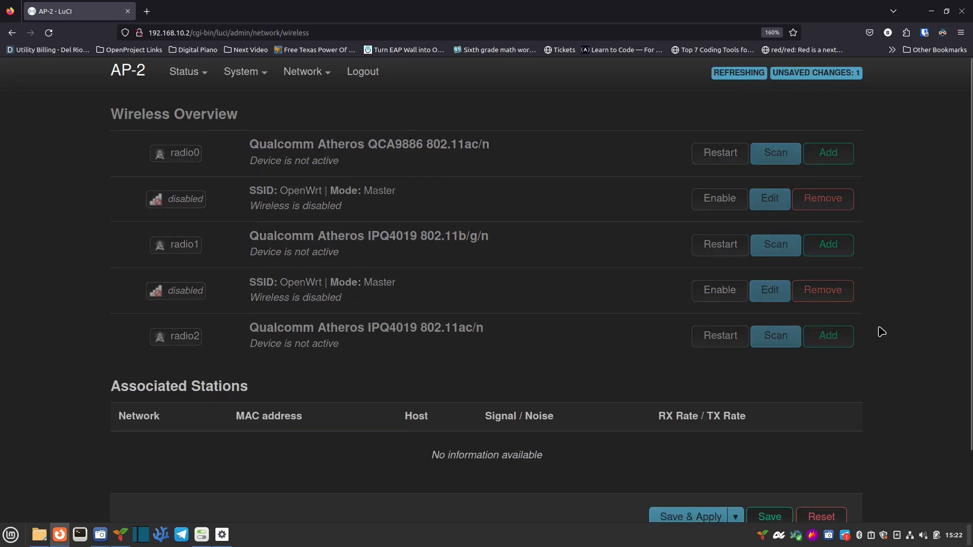
{"action": "left_click", "coordinate": [810, 290]}
{"action": "left_click", "coordinate": [838, 198]}
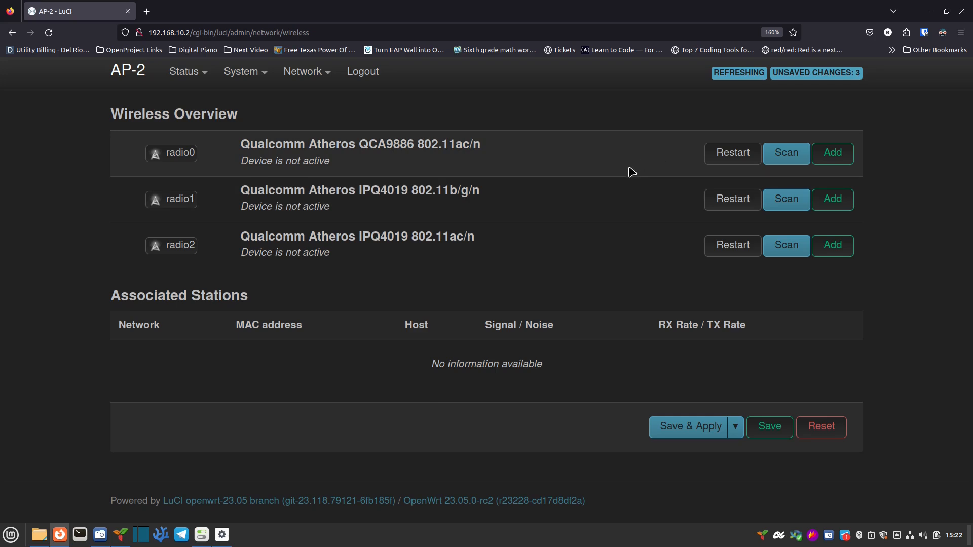
{"action": "left_click", "coordinate": [840, 154]}
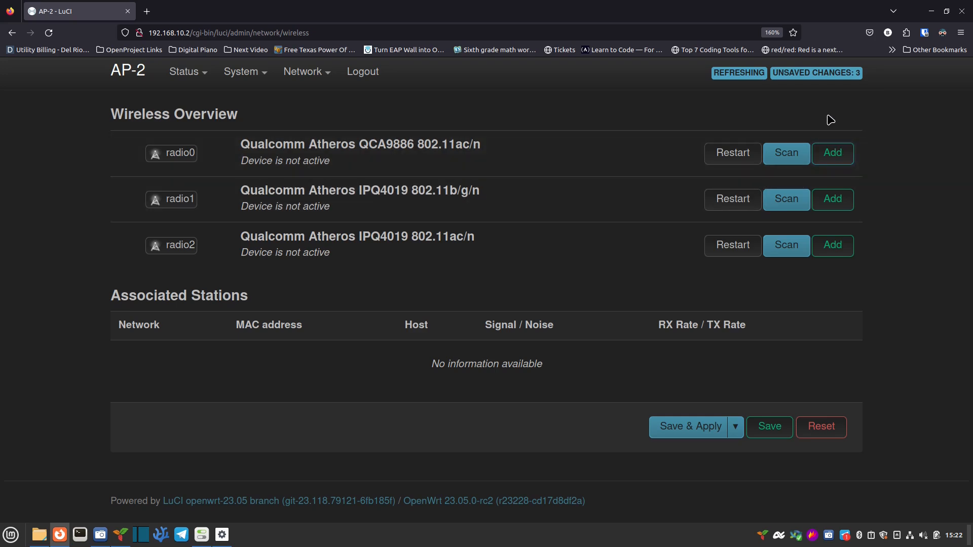
Step: Set the new radio0 network's ESSID to MyLAN and attach it to the lan network
{"action": "left_click", "coordinate": [839, 154]}
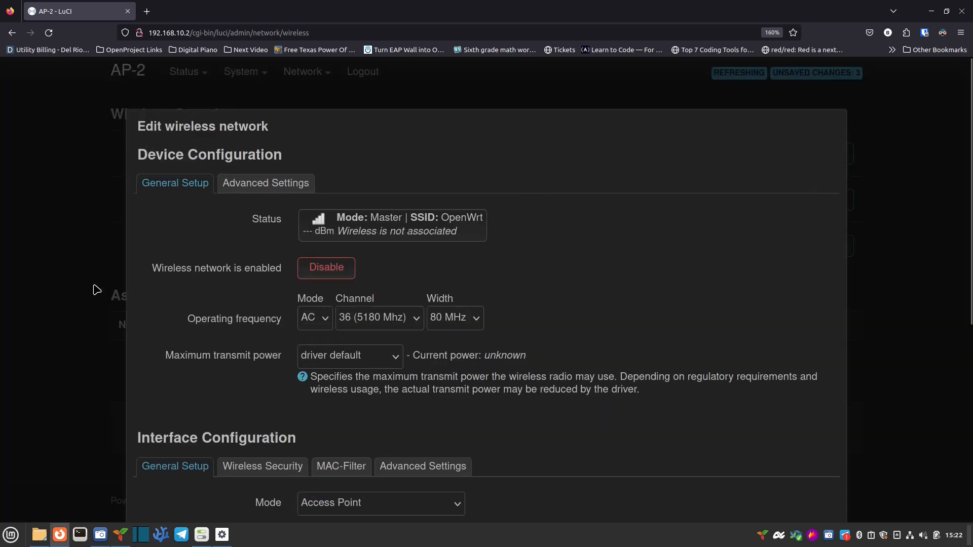
{"action": "scroll", "coordinate": [273, 346], "scroll_direction": "down", "scroll_amount": 2}
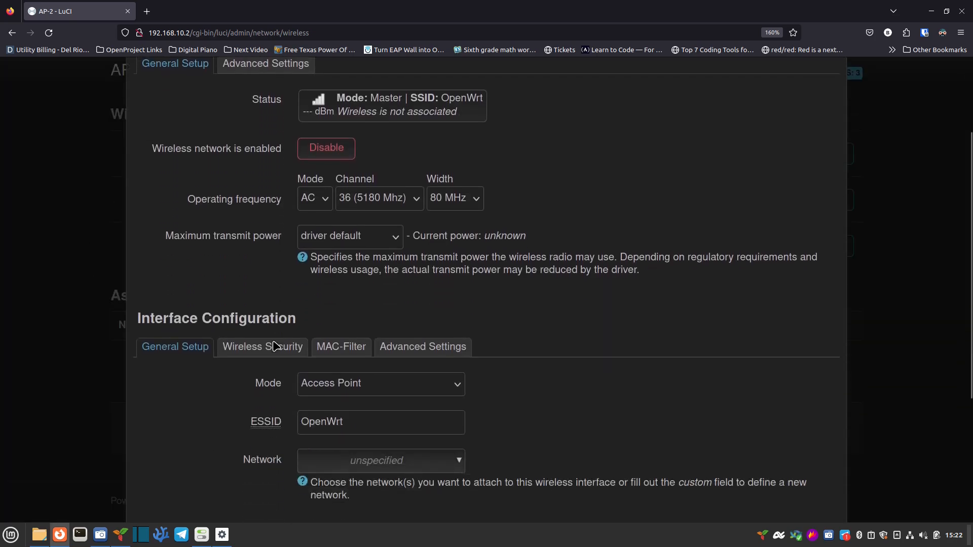
{"action": "scroll", "coordinate": [274, 346], "scroll_direction": "down", "scroll_amount": 1}
{"action": "left_click_drag", "start_coordinate": [356, 350], "coordinate": [297, 350]}
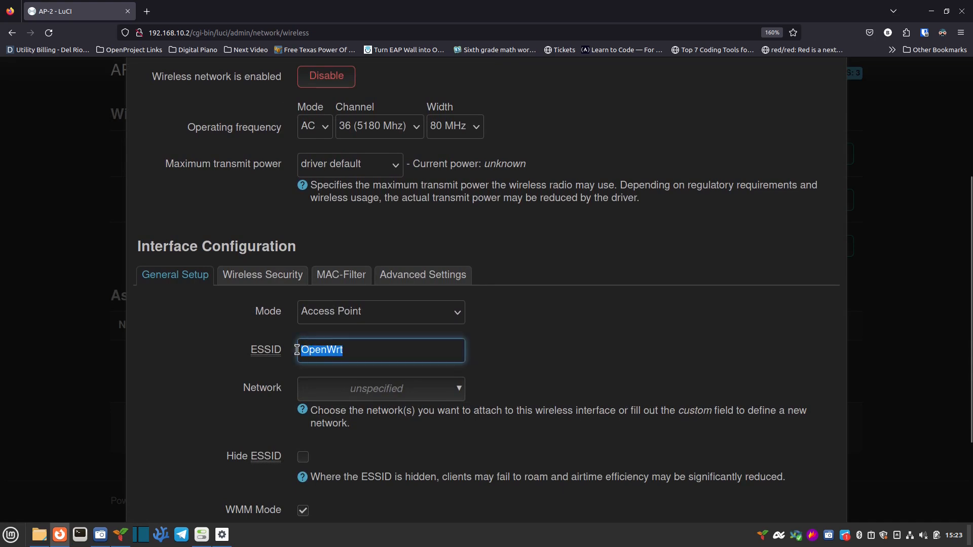
{"action": "type", "text": "MyLAN"}
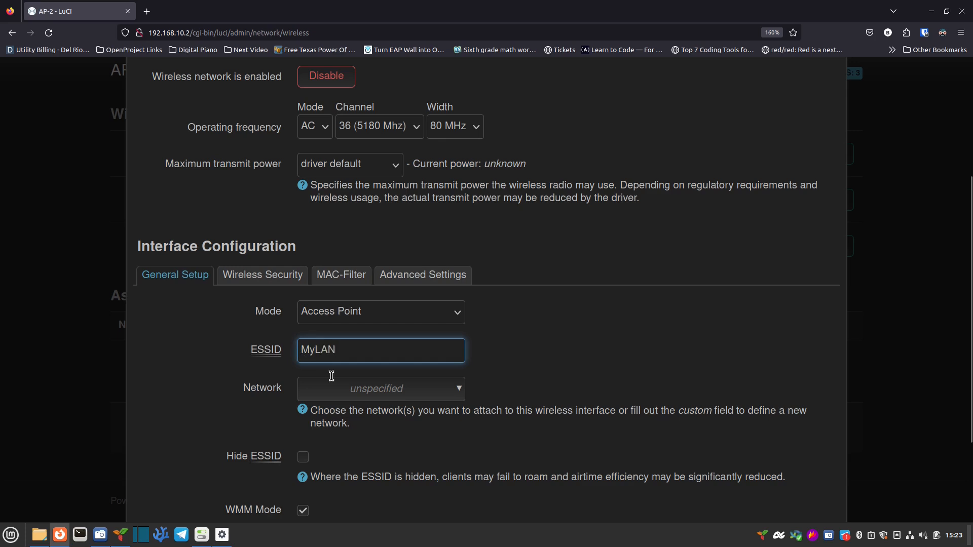
{"action": "left_click", "coordinate": [362, 391]}
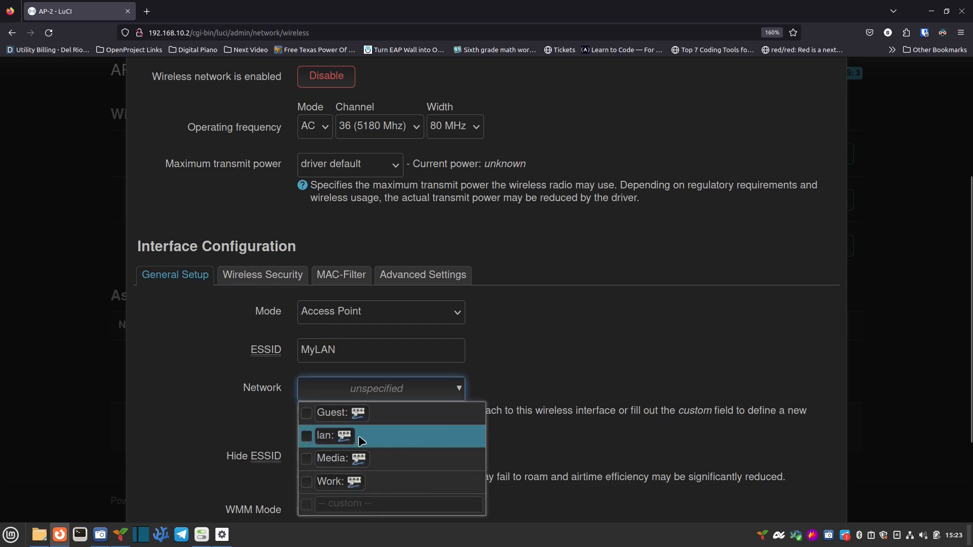
{"action": "left_click", "coordinate": [306, 436]}
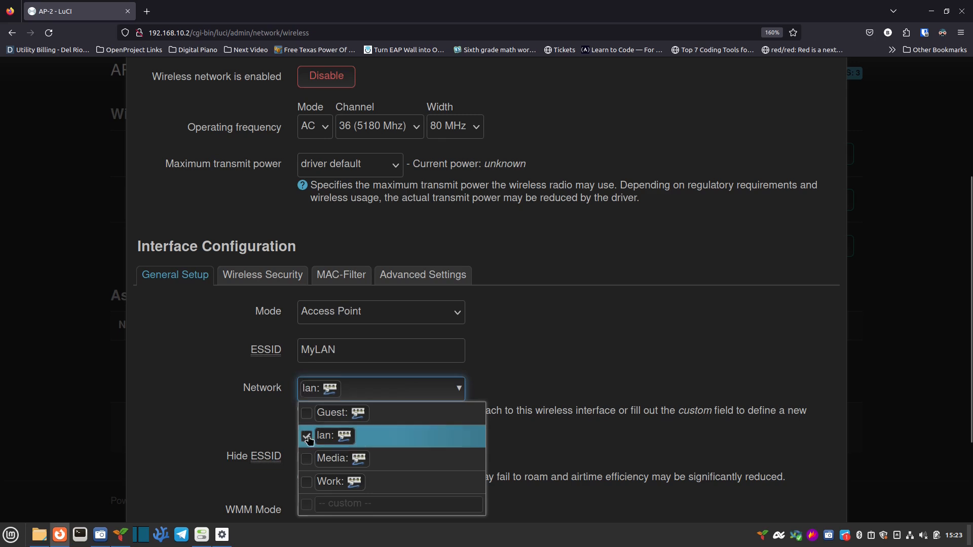
{"action": "left_click", "coordinate": [566, 384]}
{"action": "scroll", "coordinate": [497, 404], "scroll_direction": "down", "scroll_amount": 2}
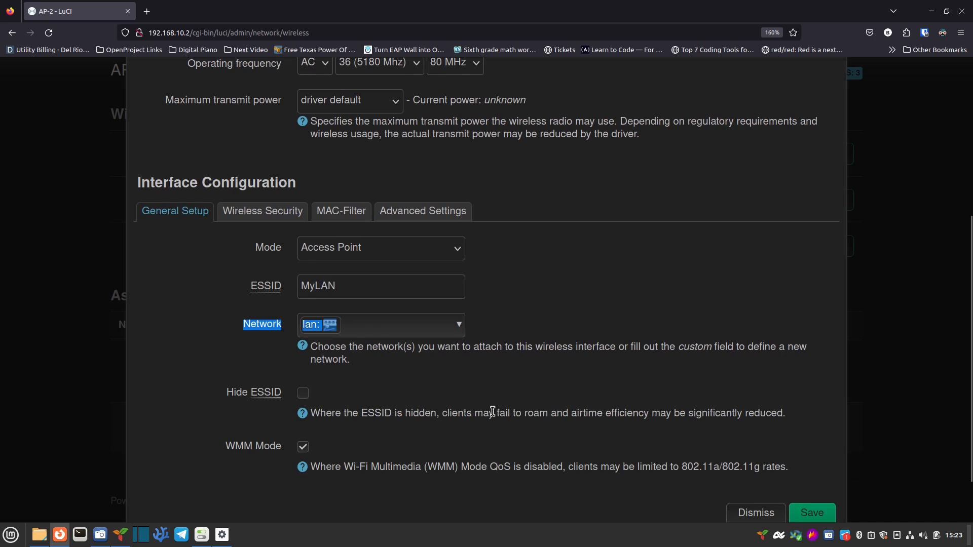
{"action": "scroll", "coordinate": [471, 365], "scroll_direction": "up", "scroll_amount": 2}
{"action": "left_click", "coordinate": [271, 280]}
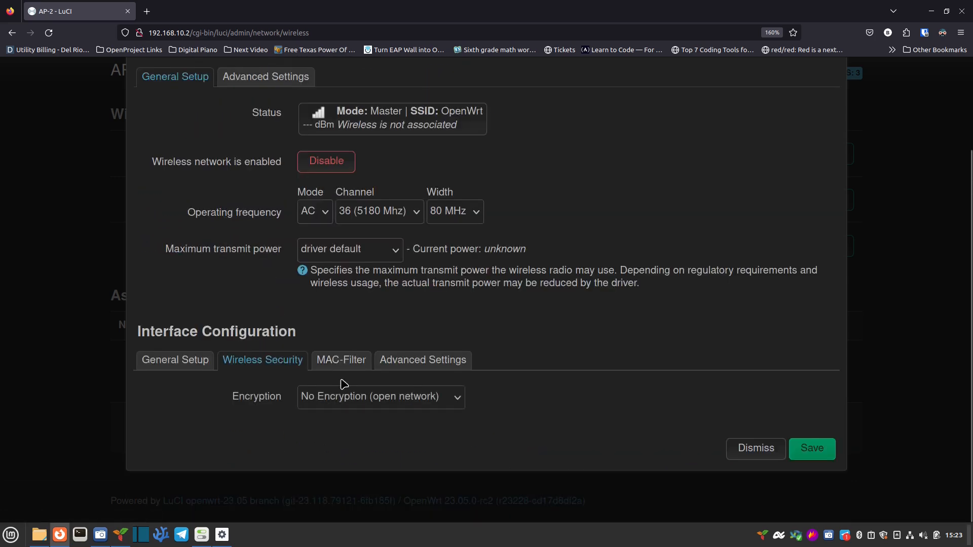
Step: Set MyLAN's encryption to WPA2-PSK/WPA3-SAE Mixed Mode and enter the network key
{"action": "left_click", "coordinate": [352, 397]}
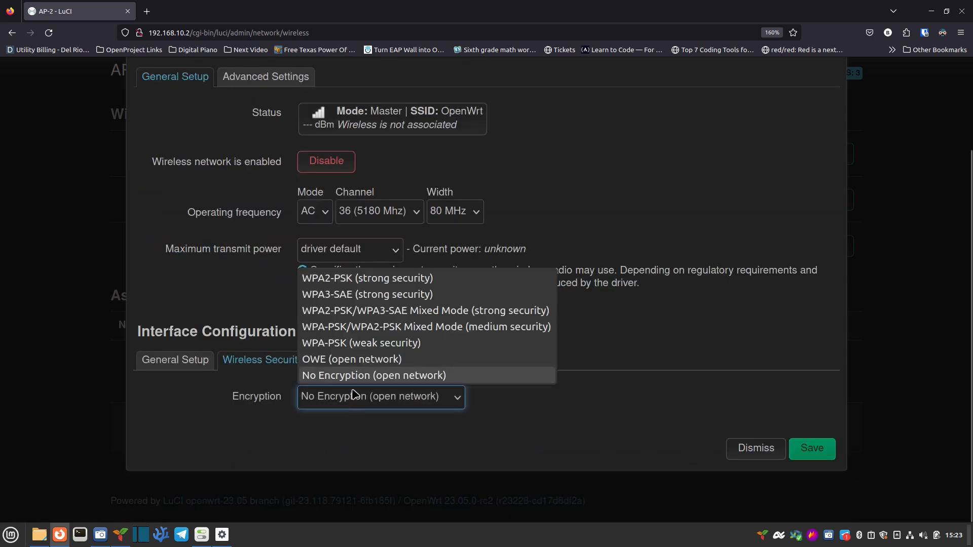
{"action": "left_click", "coordinate": [392, 311]}
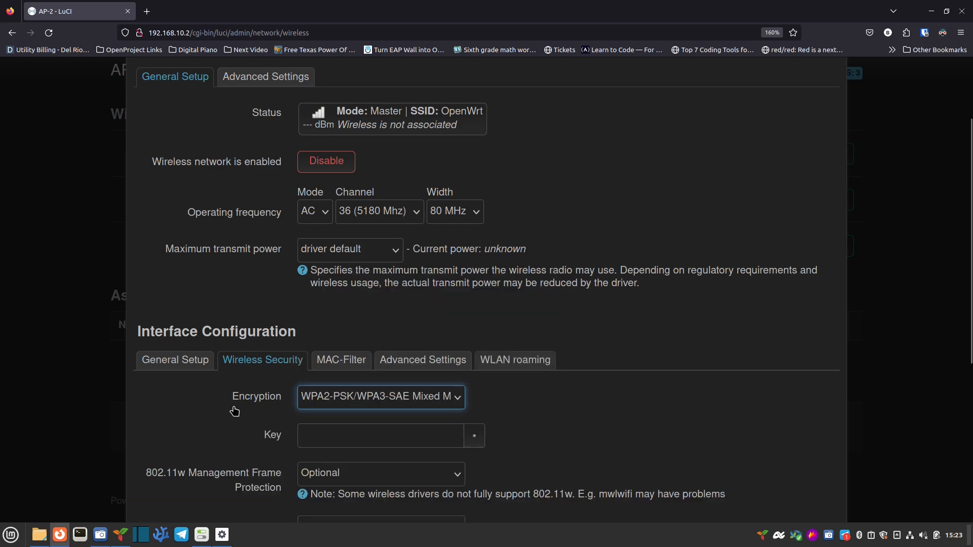
{"action": "scroll", "coordinate": [235, 409], "scroll_direction": "down", "scroll_amount": 1}
{"action": "left_click", "coordinate": [373, 370]}
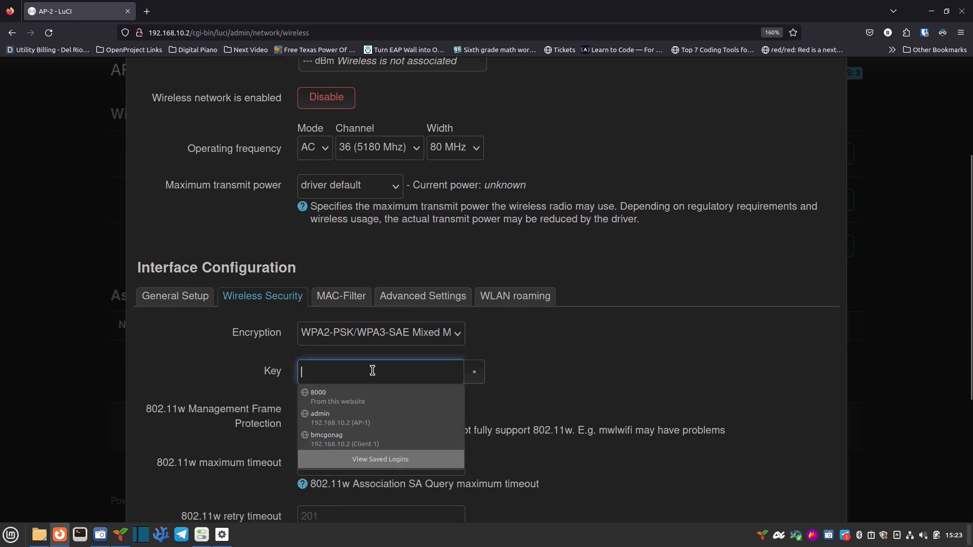
{"action": "type", "text": "•••••••••••"}
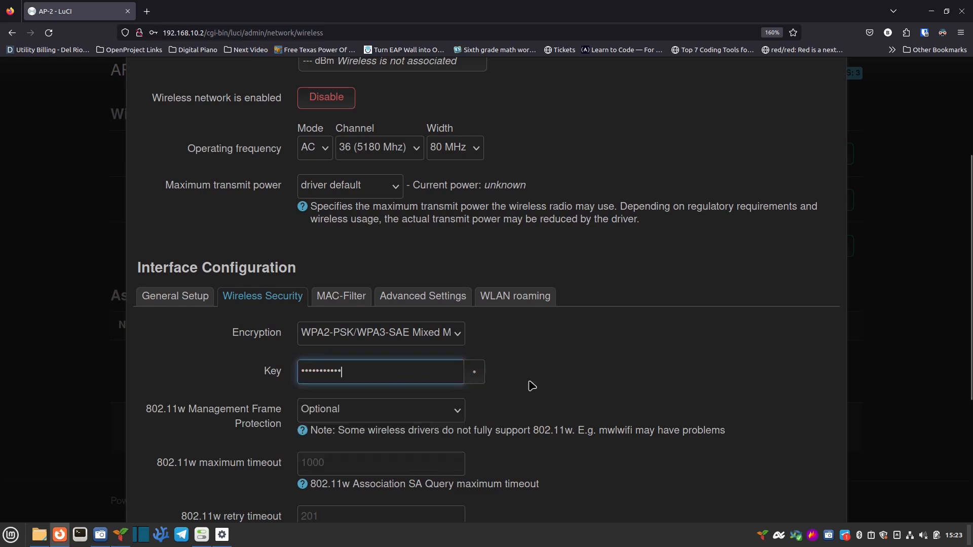
{"action": "left_click", "coordinate": [365, 455]}
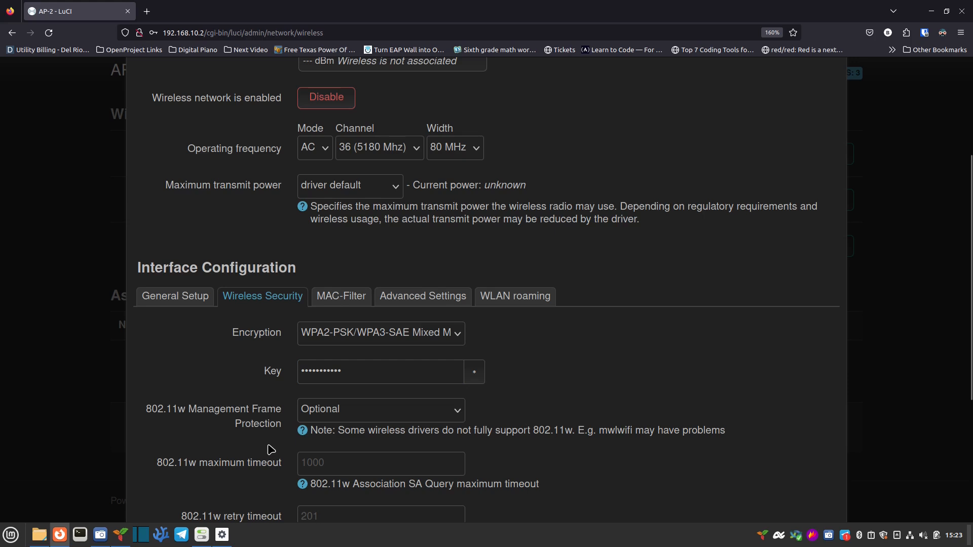
{"action": "scroll", "coordinate": [276, 454], "scroll_direction": "down", "scroll_amount": 2}
{"action": "scroll", "coordinate": [304, 432], "scroll_direction": "up", "scroll_amount": 2}
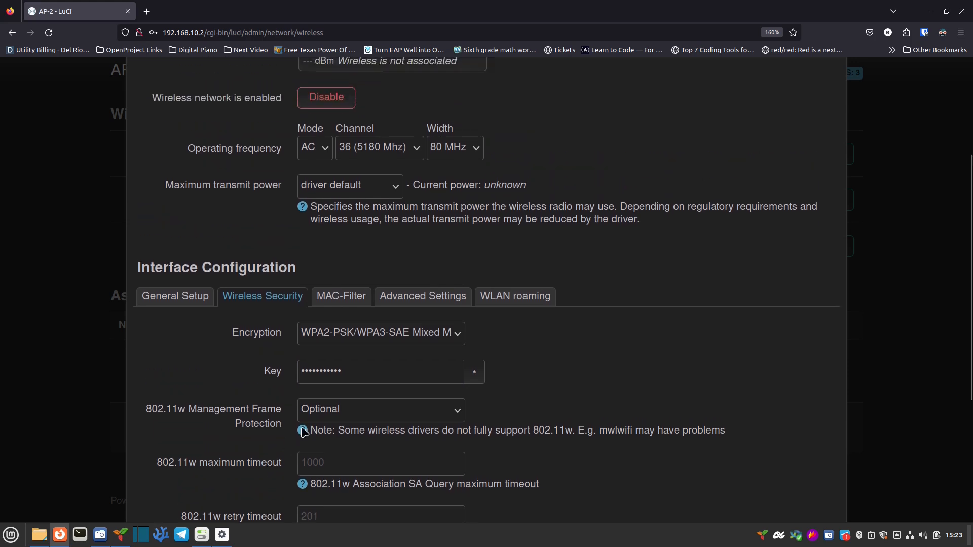
{"action": "left_click", "coordinate": [534, 297]}
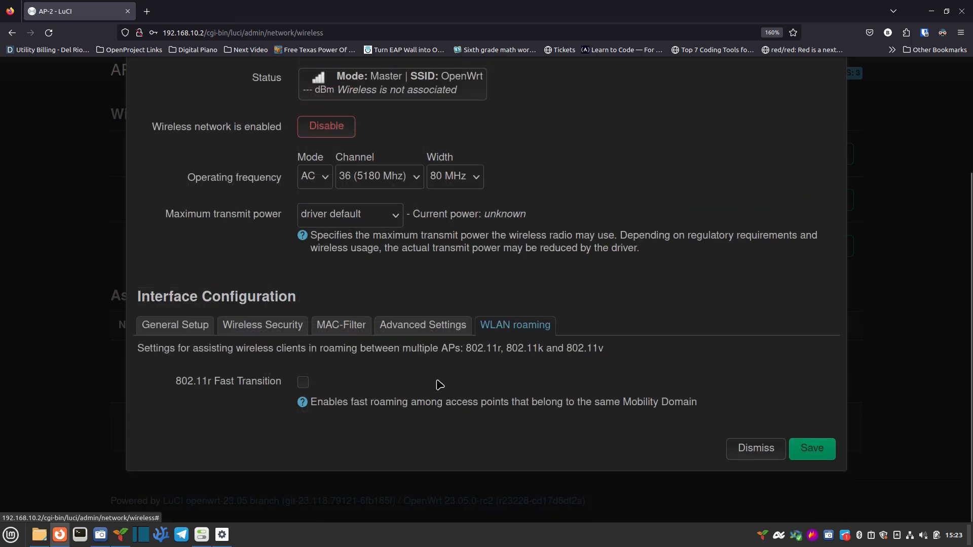
Step: Turn on 802.11r Fast Transition for MyLAN with Mobility Domain 112c
{"action": "left_click", "coordinate": [302, 384]}
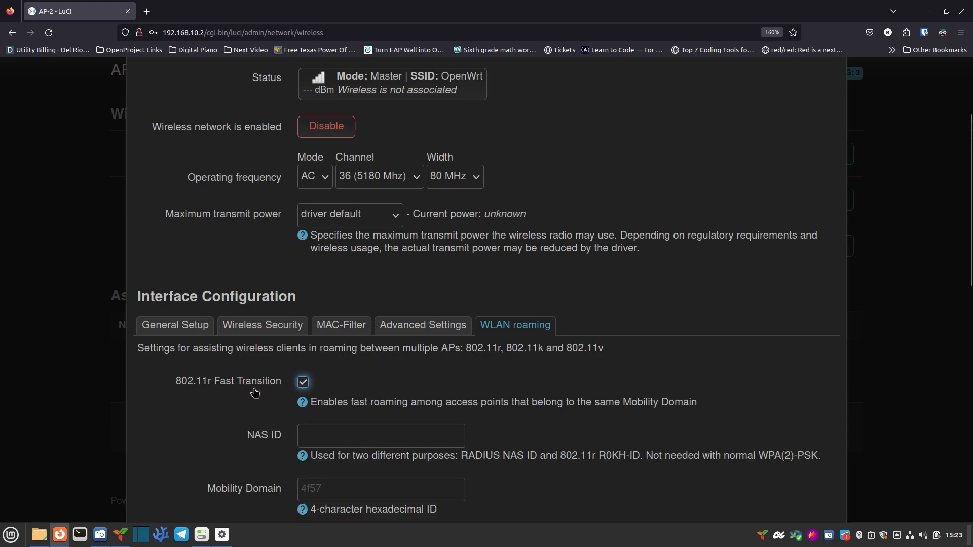
{"action": "scroll", "coordinate": [241, 458], "scroll_direction": "down", "scroll_amount": 3}
{"action": "left_click", "coordinate": [303, 362]}
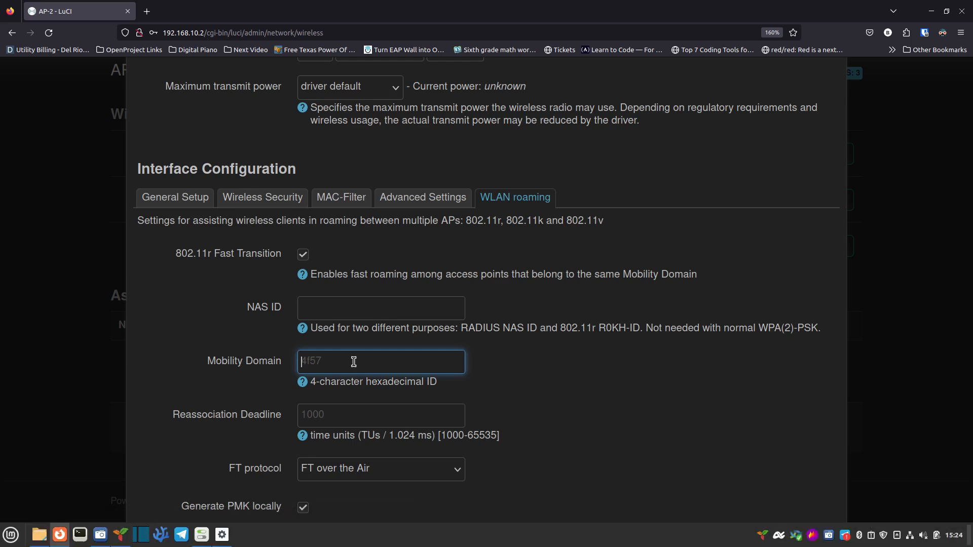
{"action": "type", "text": "112"}
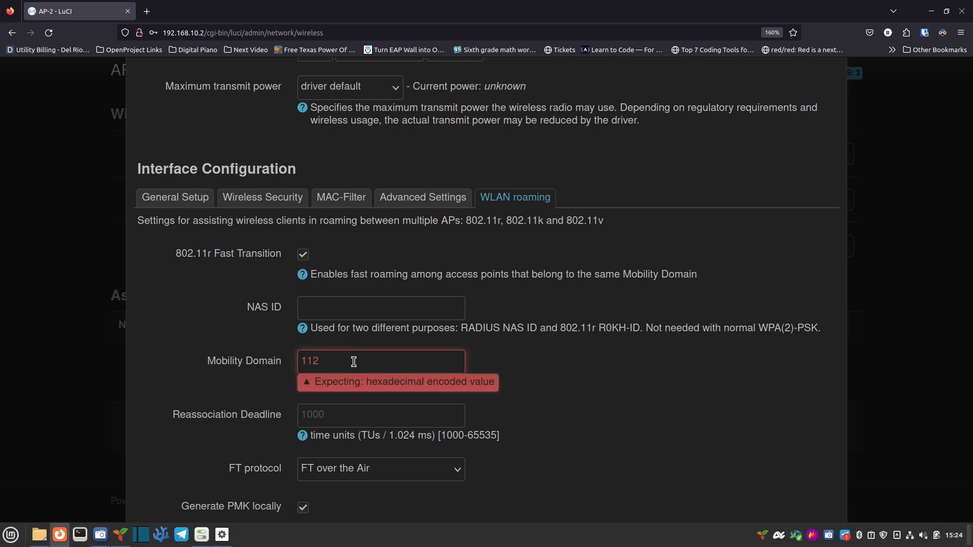
{"action": "type", "text": "c"}
{"action": "left_click", "coordinate": [427, 343]}
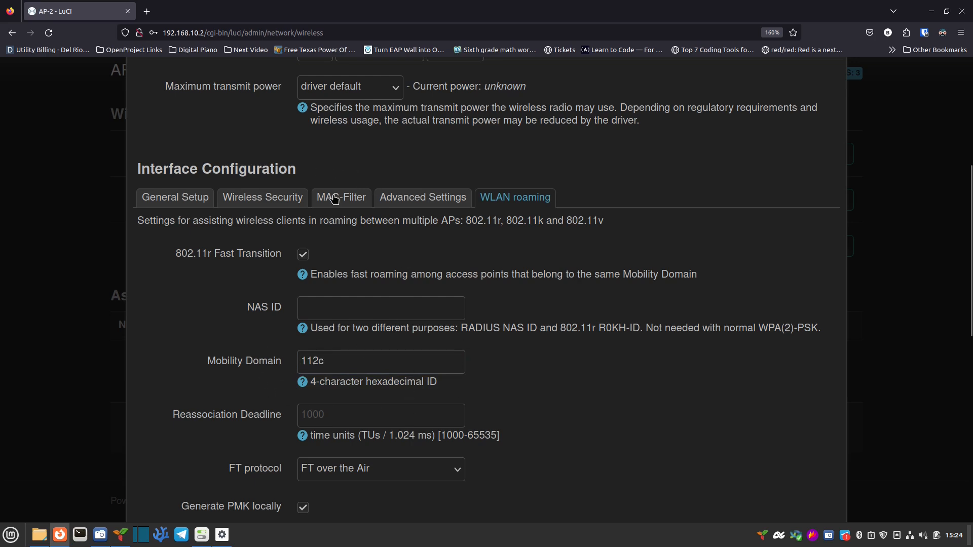
{"action": "scroll", "coordinate": [605, 362], "scroll_direction": "down", "scroll_amount": 2}
{"action": "scroll", "coordinate": [607, 361], "scroll_direction": "down", "scroll_amount": 5}
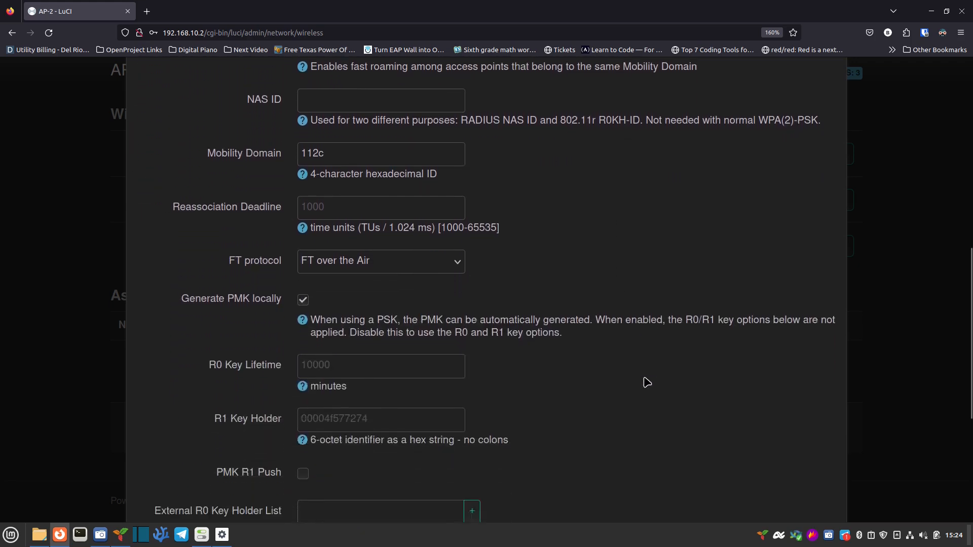
Step: Save the MyLAN wireless network and decline Firefox's offer to store the password
{"action": "left_click", "coordinate": [804, 453]}
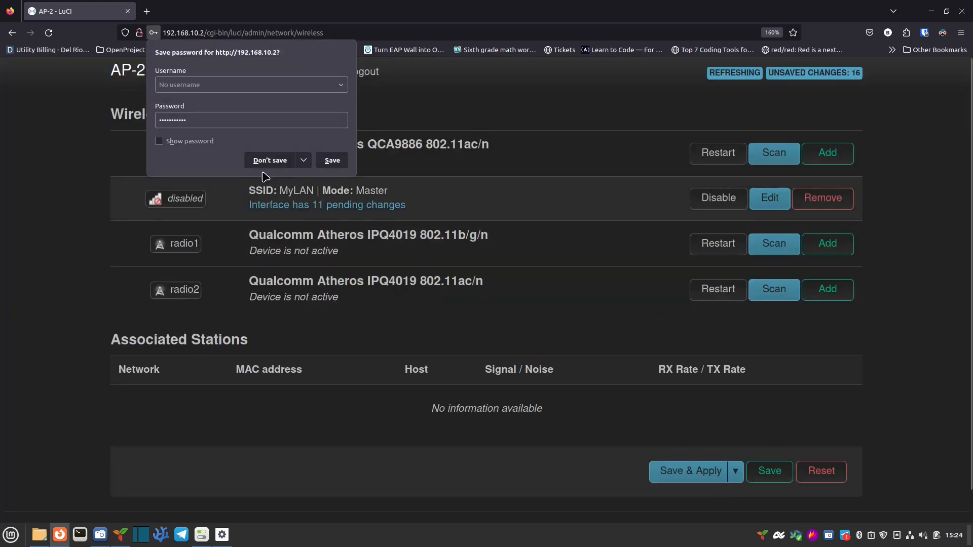
{"action": "left_click", "coordinate": [269, 160]}
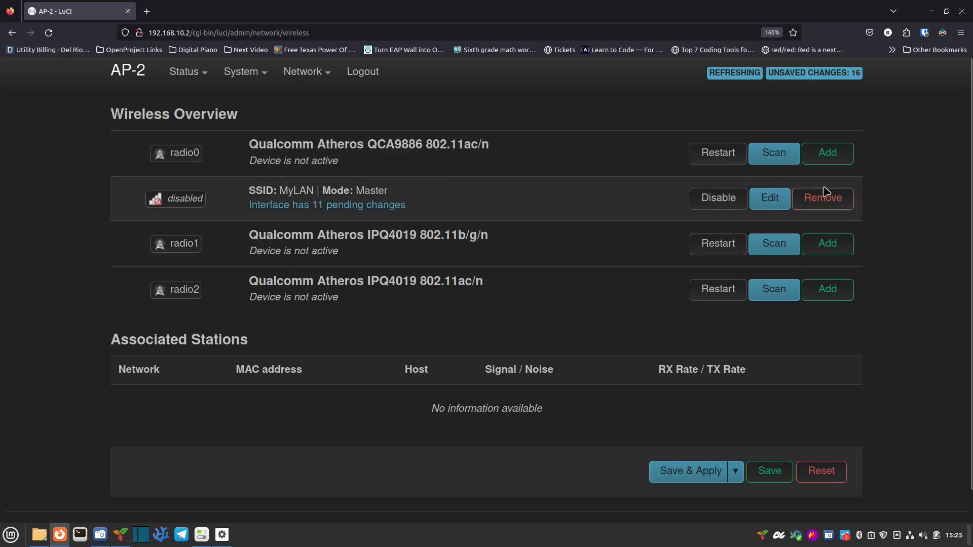
Step: Add a radio0 wireless network with ESSID MyMedia attached to the Media network
{"action": "left_click", "coordinate": [828, 155]}
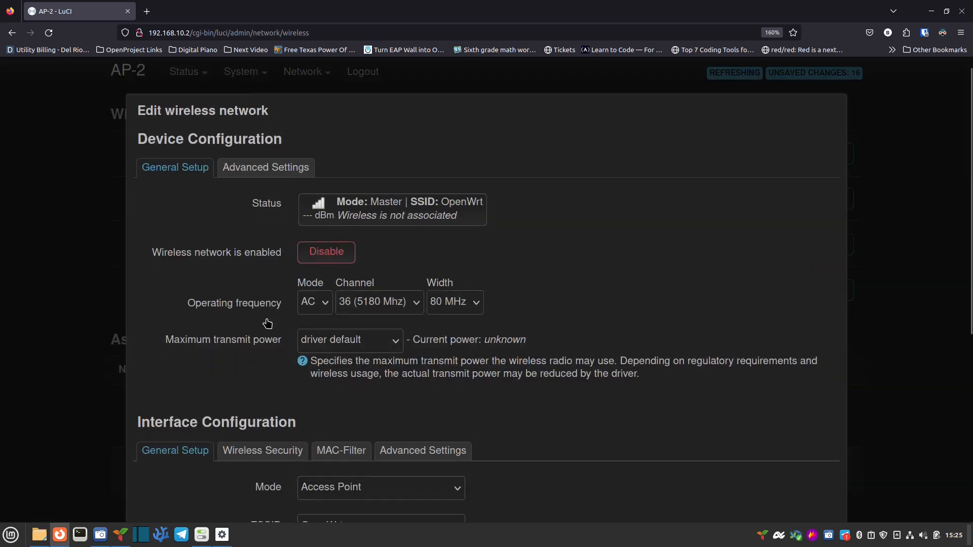
{"action": "scroll", "coordinate": [267, 318], "scroll_direction": "down", "scroll_amount": 2}
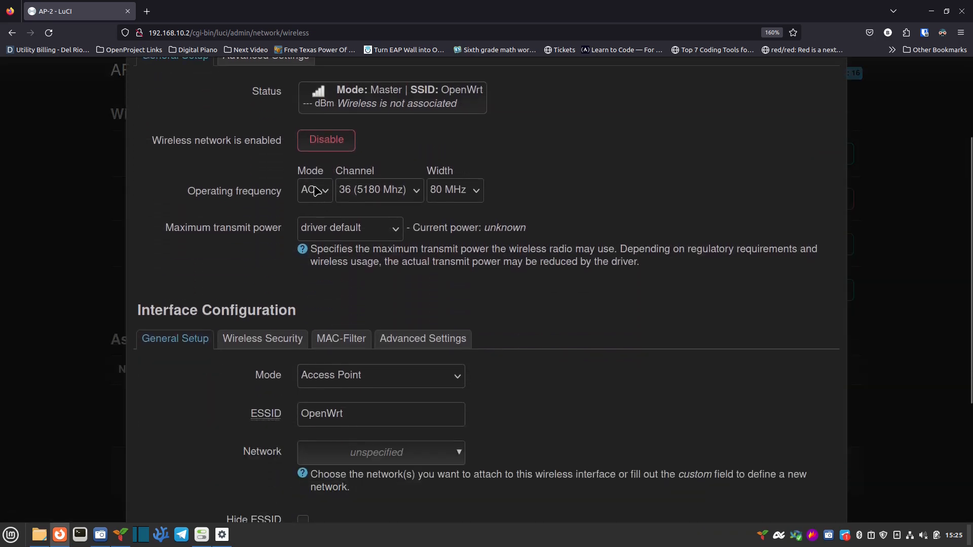
{"action": "double_click", "coordinate": [367, 413]}
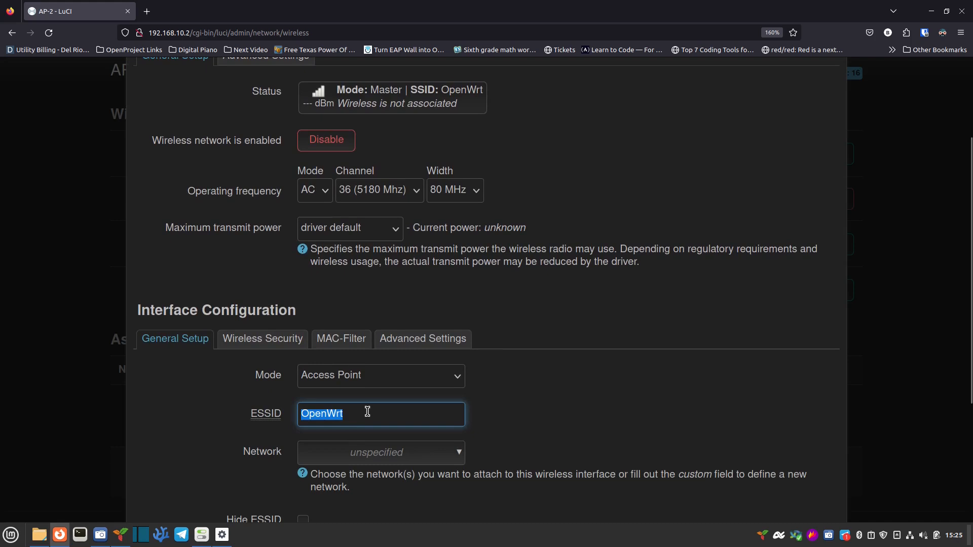
{"action": "type", "text": "MyMedia"}
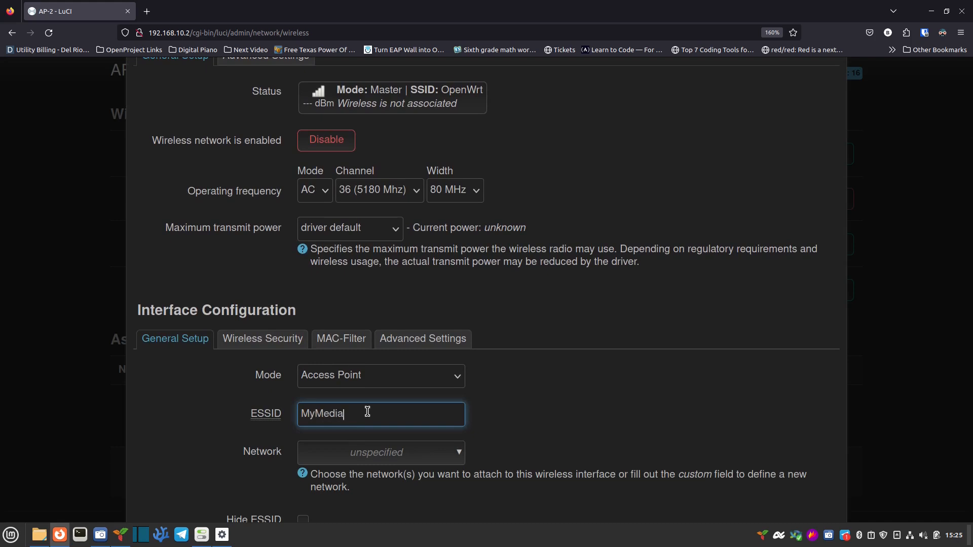
{"action": "left_click", "coordinate": [399, 453]}
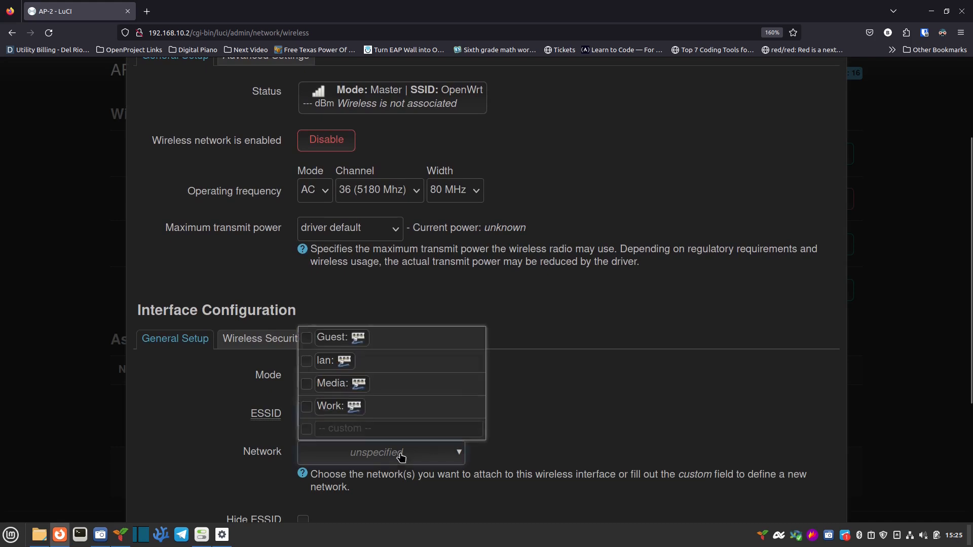
{"action": "left_click", "coordinate": [326, 386]}
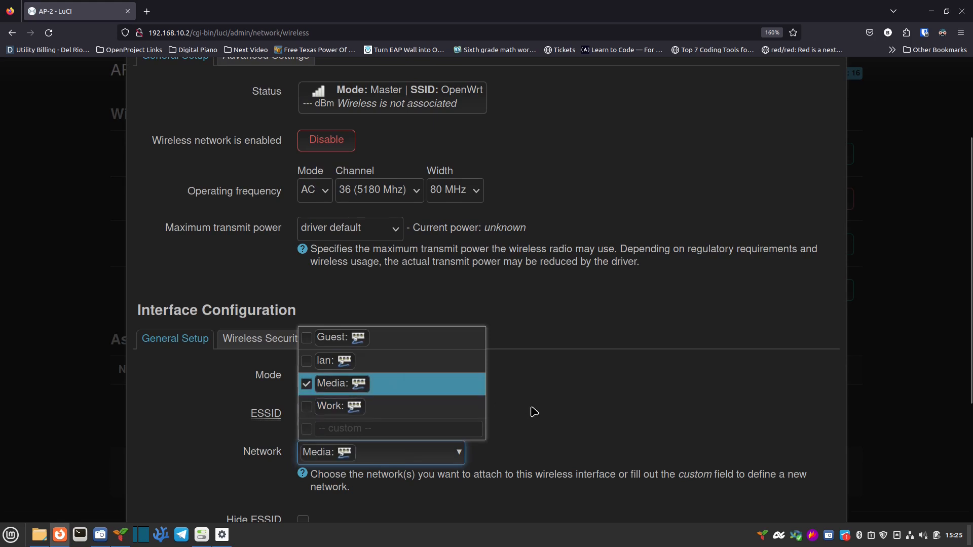
{"action": "left_click", "coordinate": [534, 428]}
{"action": "scroll", "coordinate": [530, 428], "scroll_direction": "down", "scroll_amount": 3}
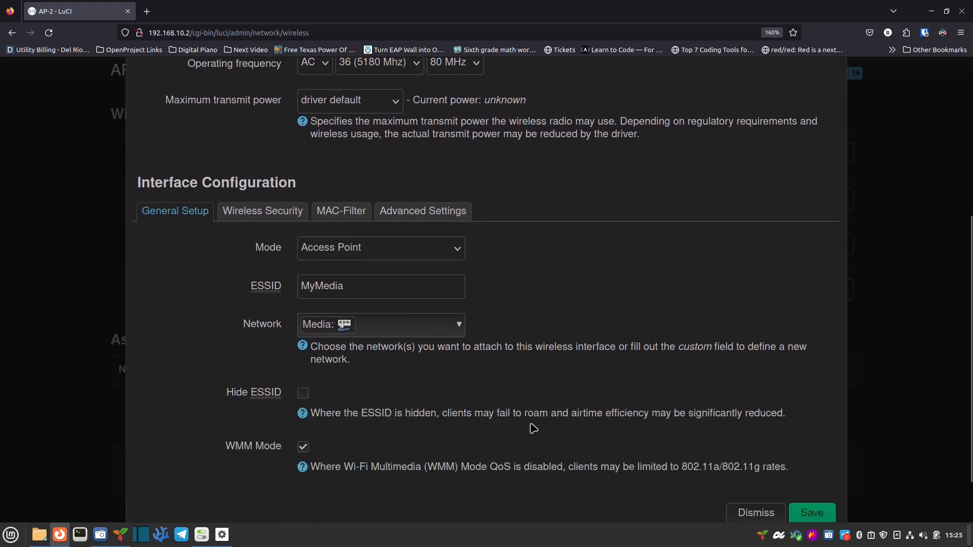
{"action": "left_click", "coordinate": [257, 210]}
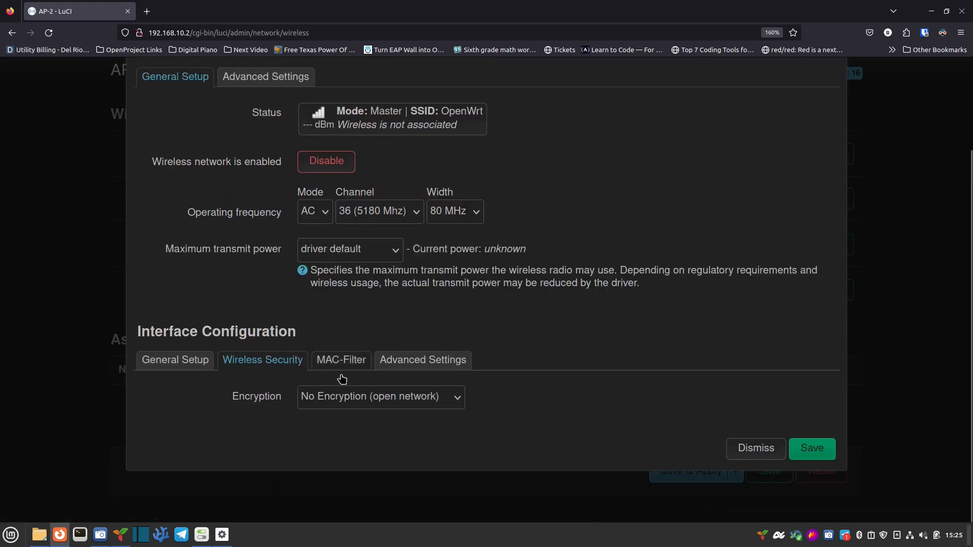
Step: Set the wireless encryption to WPA2-PSK/WPA3-SAE mixed mode and enter the passphrase
{"action": "left_click", "coordinate": [340, 403]}
{"action": "left_click", "coordinate": [353, 320]}
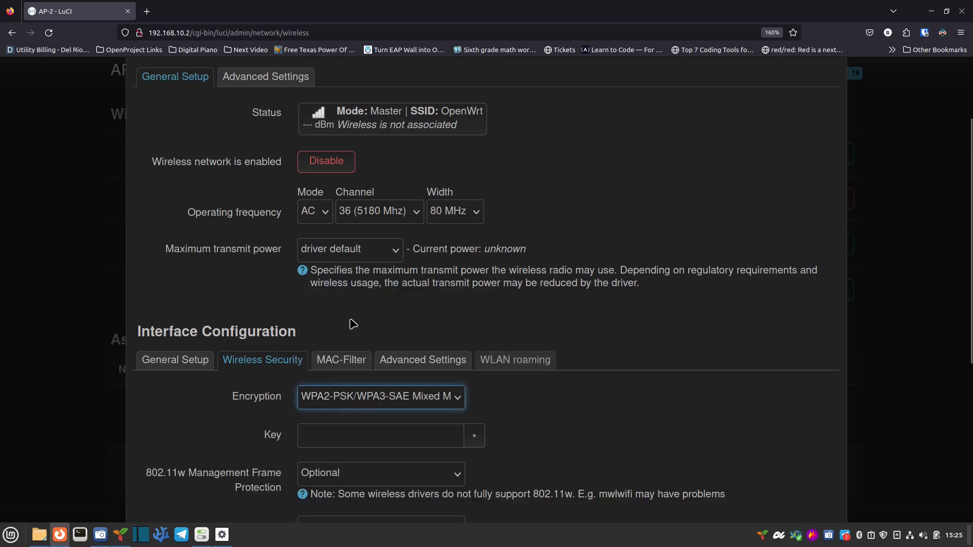
{"action": "left_click", "coordinate": [357, 439]}
{"action": "type", "text": "••••••••••"}
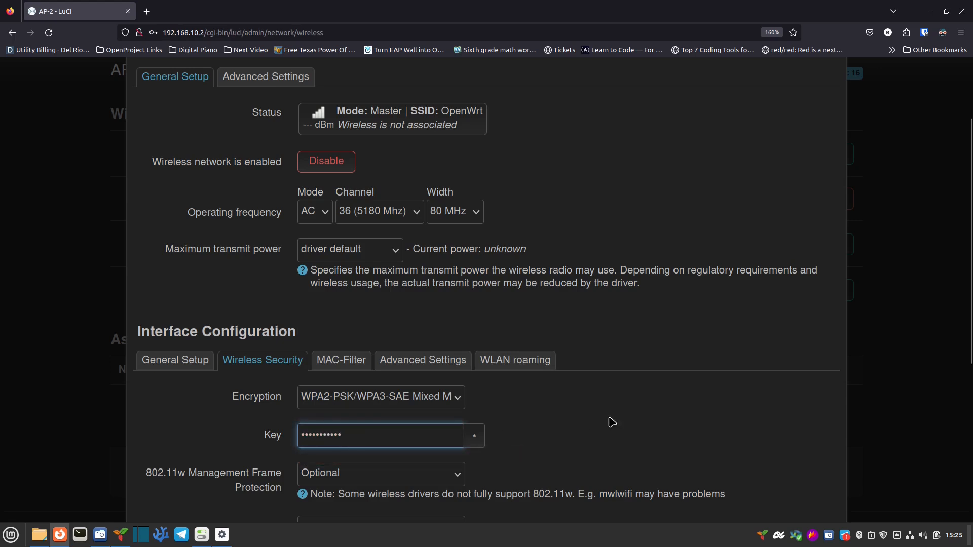
{"action": "left_click", "coordinate": [628, 419]}
Step: Enable 802.11r Fast Transition with Mobility Domain 108f and save the wireless network
{"action": "scroll", "coordinate": [587, 439], "scroll_direction": "down", "scroll_amount": 2}
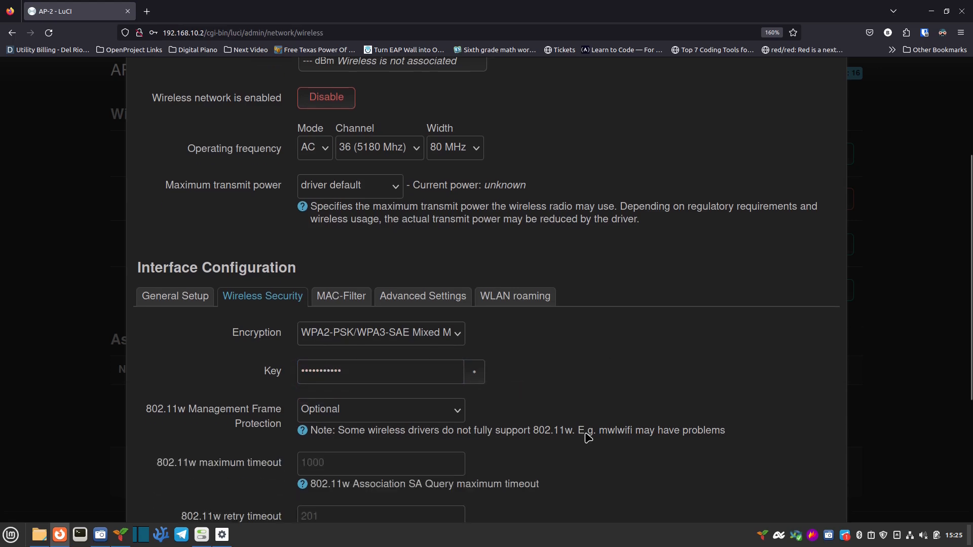
{"action": "left_click", "coordinate": [529, 303]}
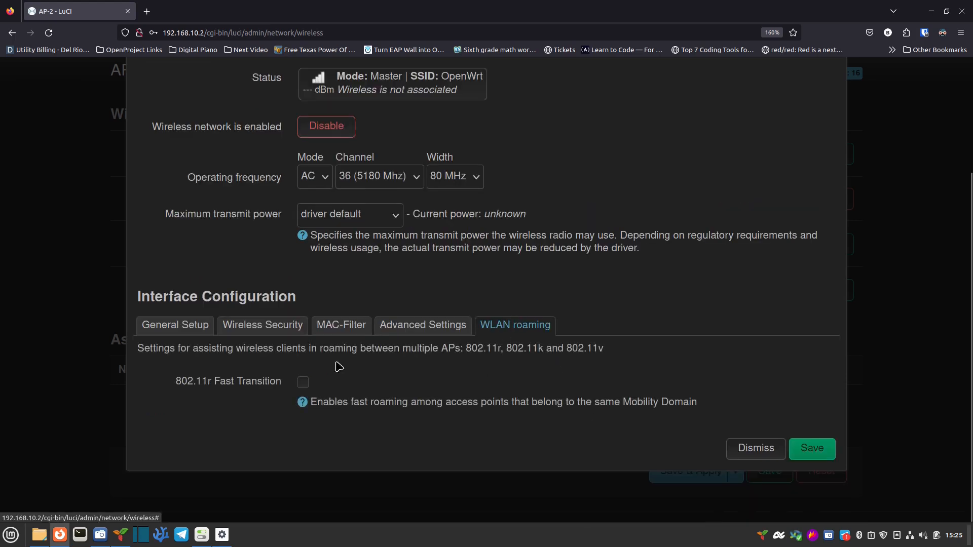
{"action": "left_click", "coordinate": [301, 384]}
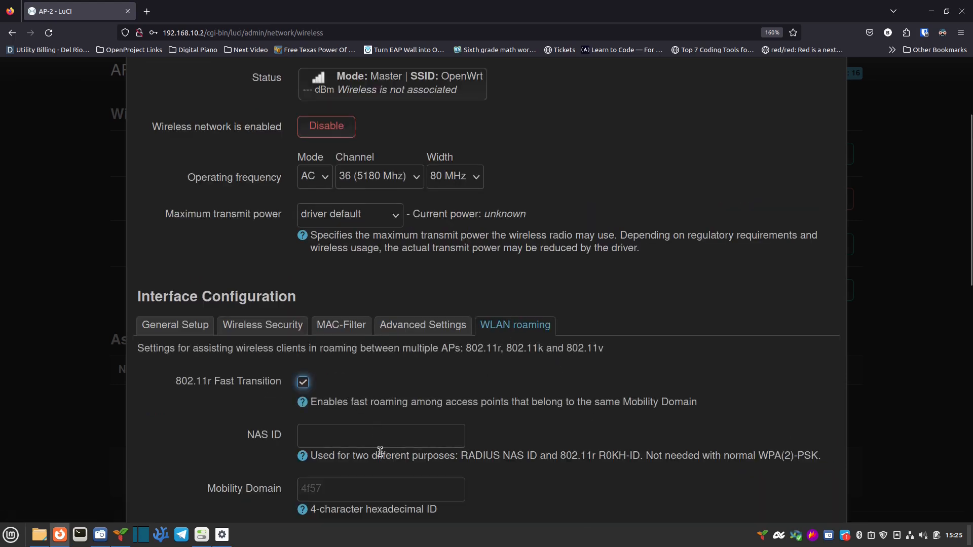
{"action": "scroll", "coordinate": [380, 451], "scroll_direction": "down", "scroll_amount": 2}
{"action": "left_click", "coordinate": [351, 428]}
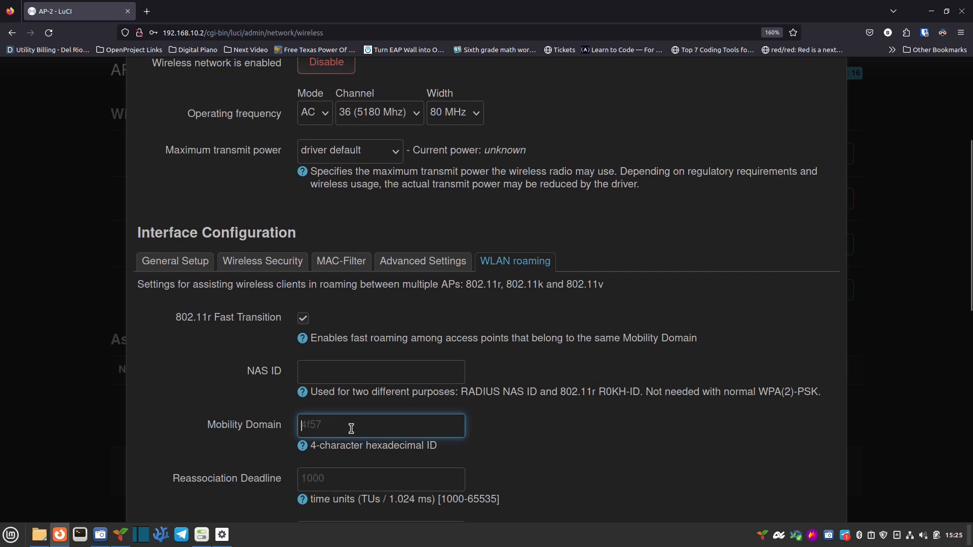
{"action": "type", "text": "108f"}
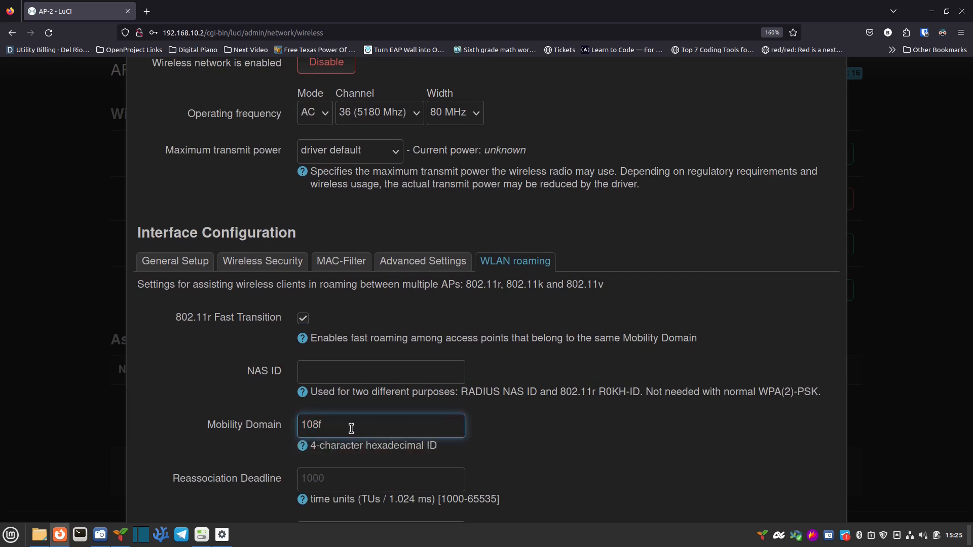
{"action": "scroll", "coordinate": [733, 440], "scroll_direction": "down", "scroll_amount": 4}
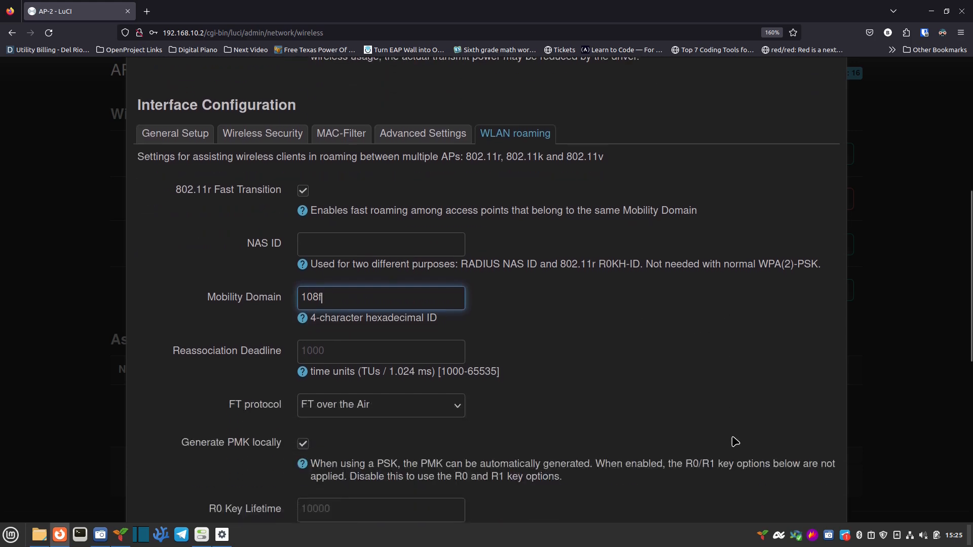
{"action": "scroll", "coordinate": [733, 440], "scroll_direction": "down", "scroll_amount": 6}
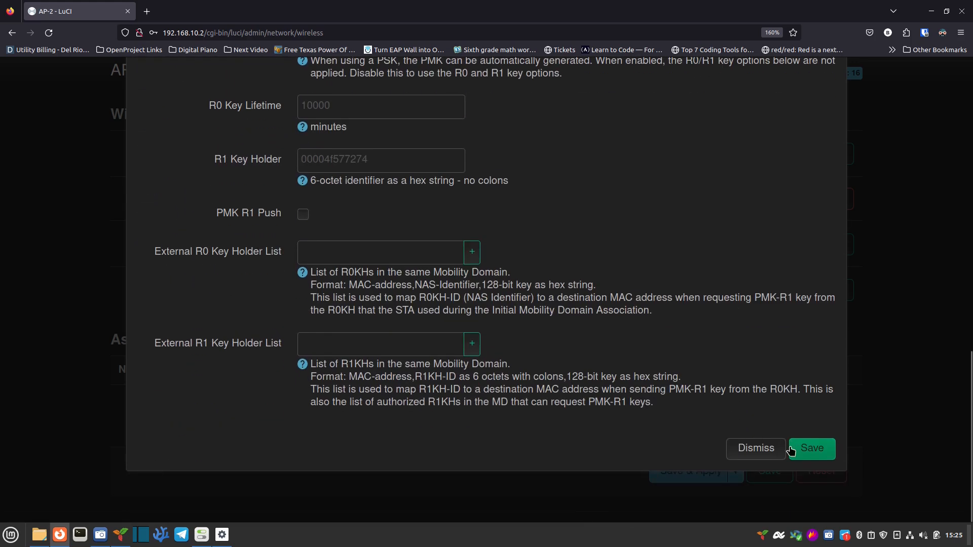
{"action": "left_click", "coordinate": [809, 450]}
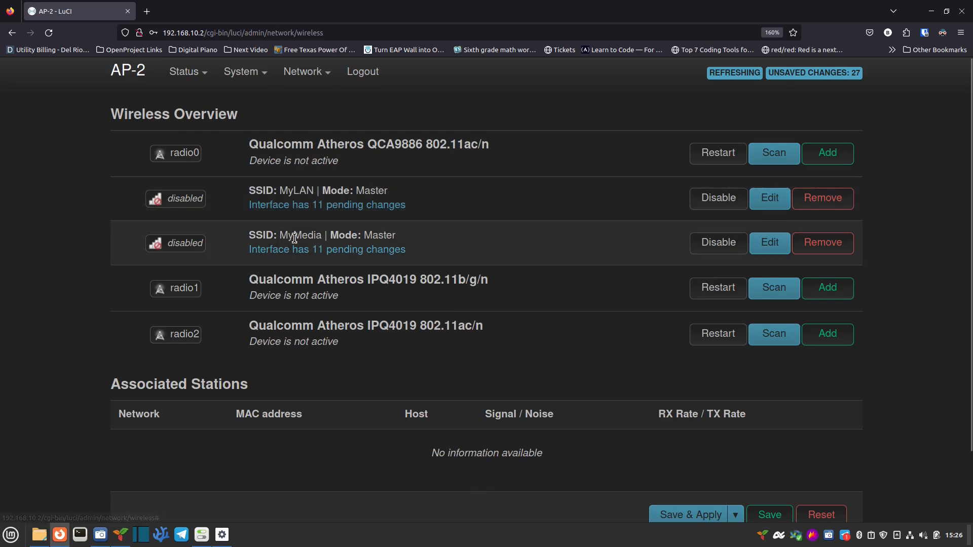
Step: Save & Apply the pending changes so radio0 broadcasts MyLAN and MyMedia with WPA2/WPA3
{"action": "scroll", "coordinate": [699, 440], "scroll_direction": "down", "scroll_amount": 2}
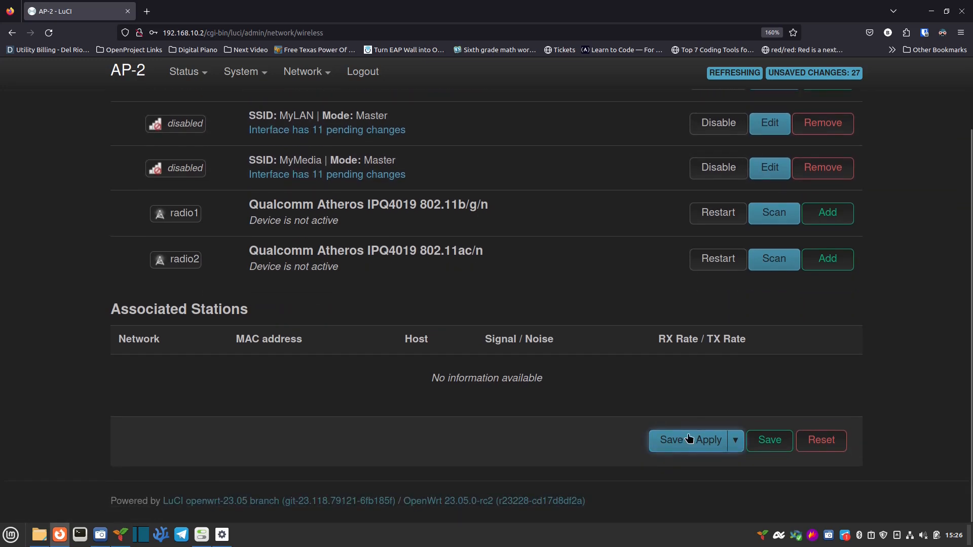
{"action": "left_click", "coordinate": [688, 442]}
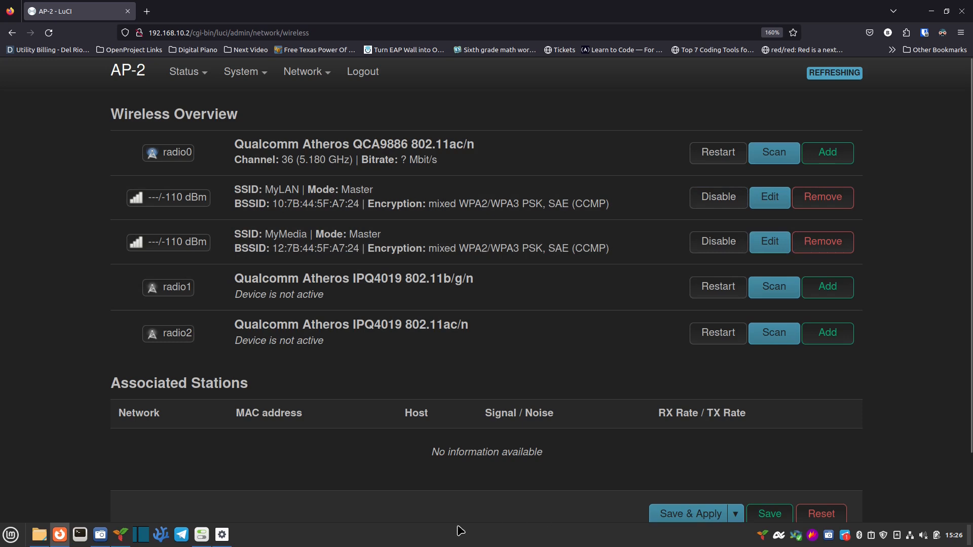
Step: Turn Wi-Fi on in the computer's System Settings
{"action": "left_click", "coordinate": [202, 534]}
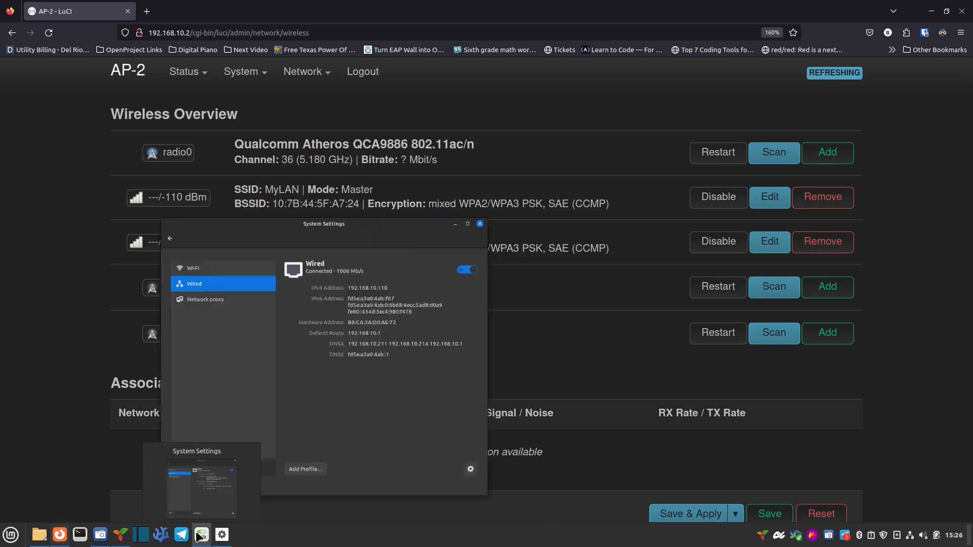
{"action": "left_click", "coordinate": [213, 202]}
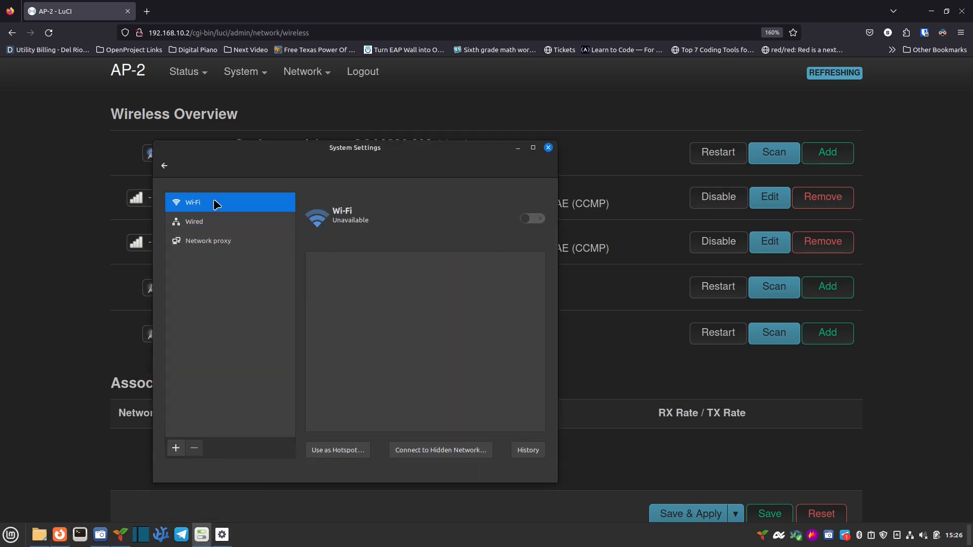
{"action": "left_click", "coordinate": [538, 221]}
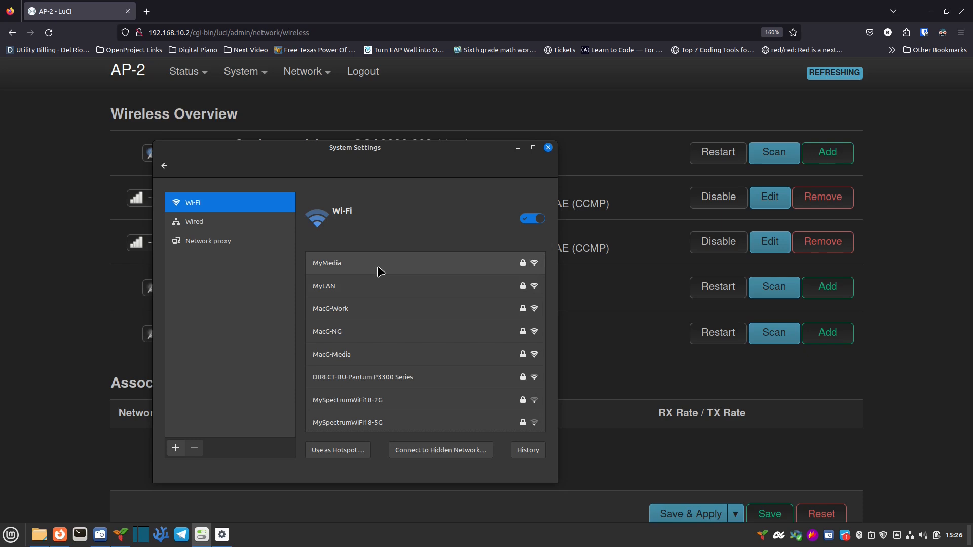
{"action": "left_click", "coordinate": [219, 223]}
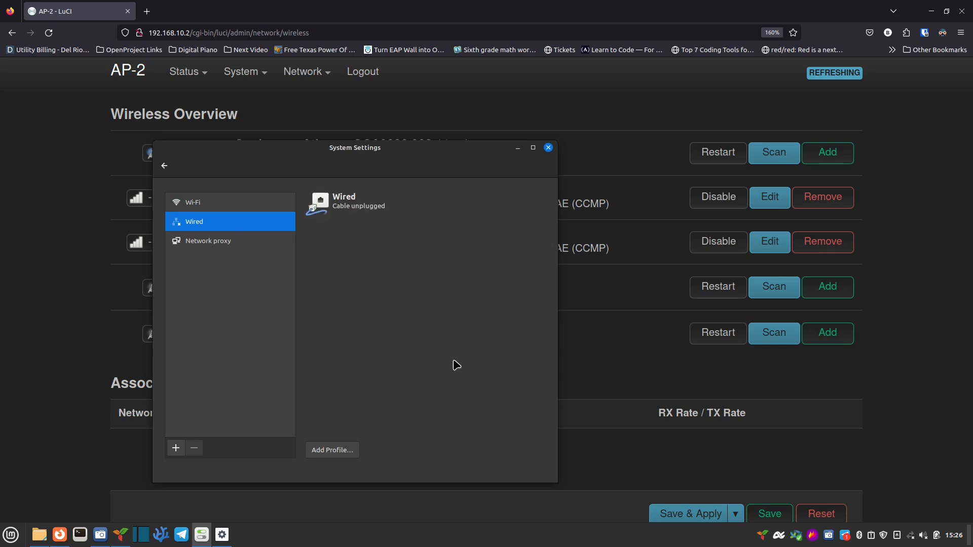
{"action": "left_click", "coordinate": [220, 200]}
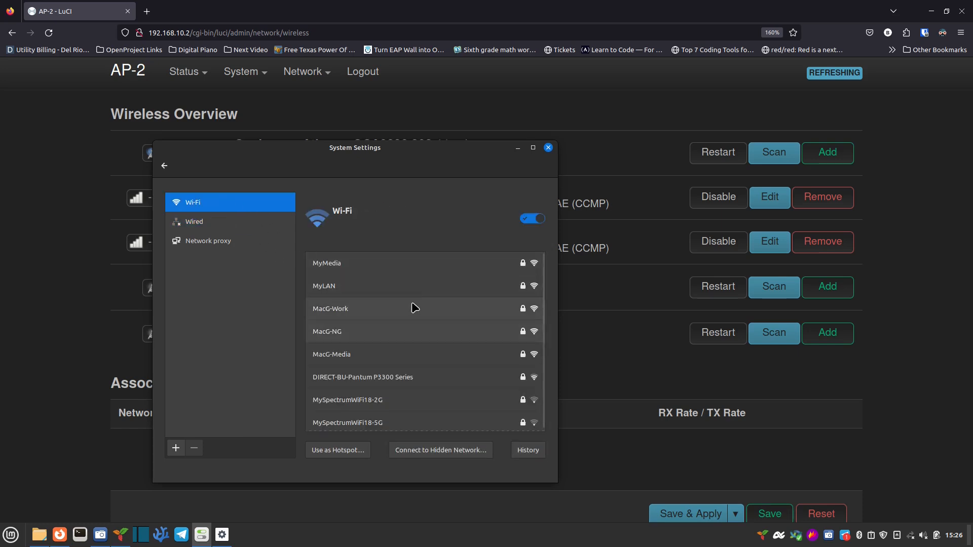
Step: Connect to the MyMedia network with its password and return to the AP-2 LuCI page
{"action": "left_click", "coordinate": [398, 264]}
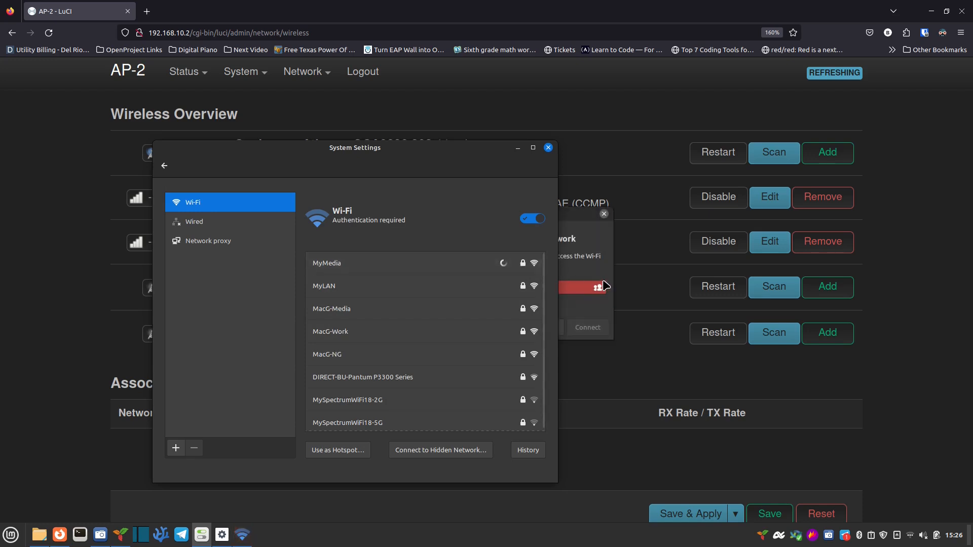
{"action": "left_click", "coordinate": [578, 282]}
{"action": "left_click", "coordinate": [555, 285]}
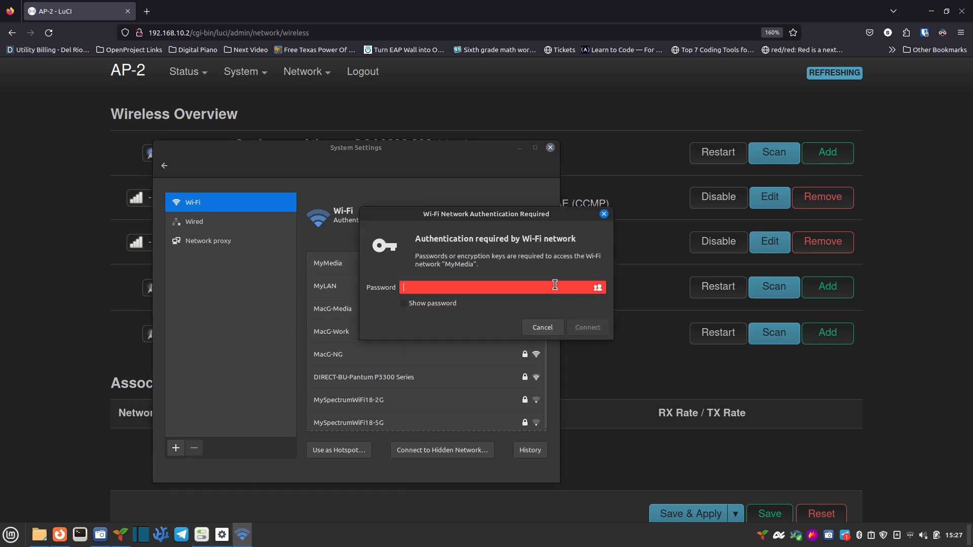
{"action": "type", "text": "•••••••••"}
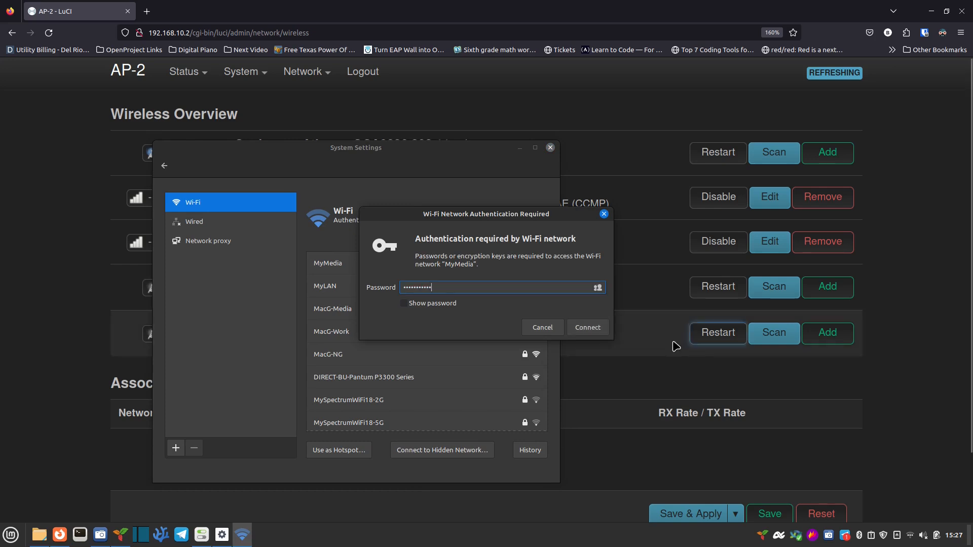
{"action": "left_click", "coordinate": [588, 327]}
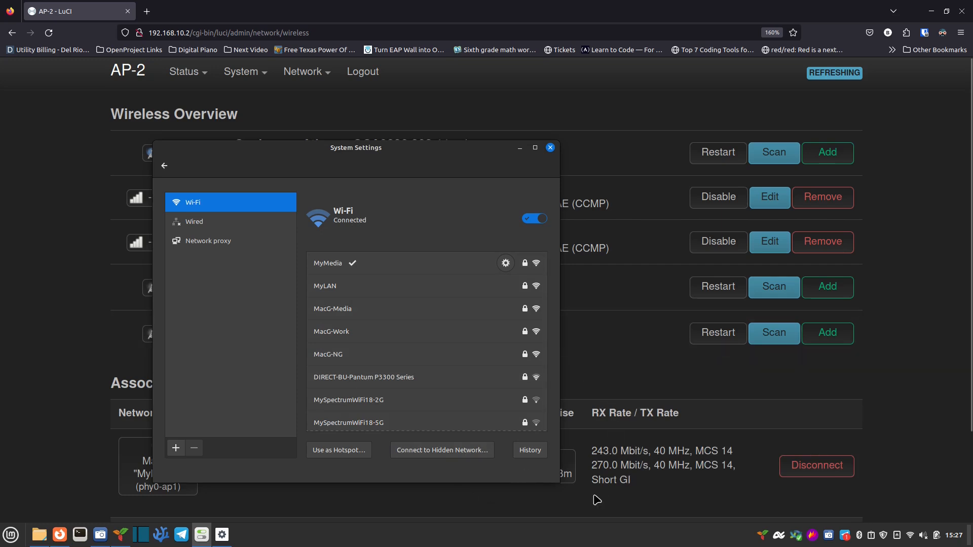
{"action": "left_click", "coordinate": [529, 504]}
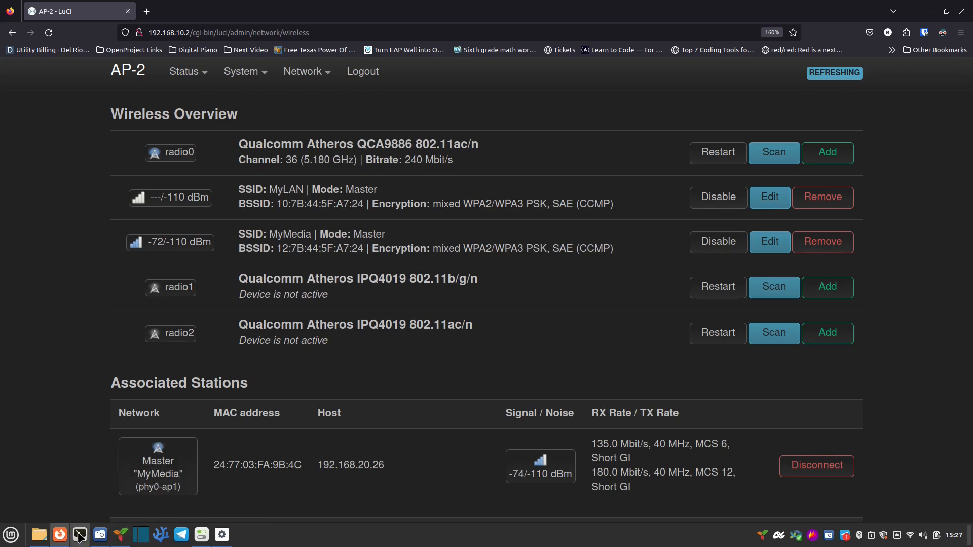
Step: Run ip -br -c a in a terminal to confirm wlp2s0 has 192.168.20.26/24, then open a new tab
{"action": "left_click", "coordinate": [79, 535]}
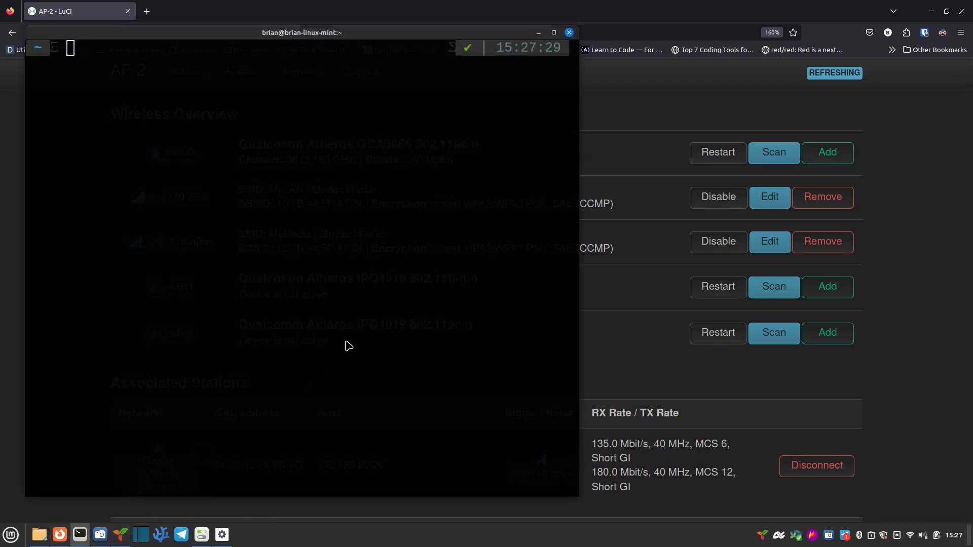
{"action": "type", "text": "ip addr"}
{"action": "key", "text": "BackSpace"}
{"action": "key", "text": "BackSpace"}
{"action": "key", "text": "BackSpace"}
{"action": "key", "text": "BackSpace"}
{"action": "type", "text": "-br -c "}
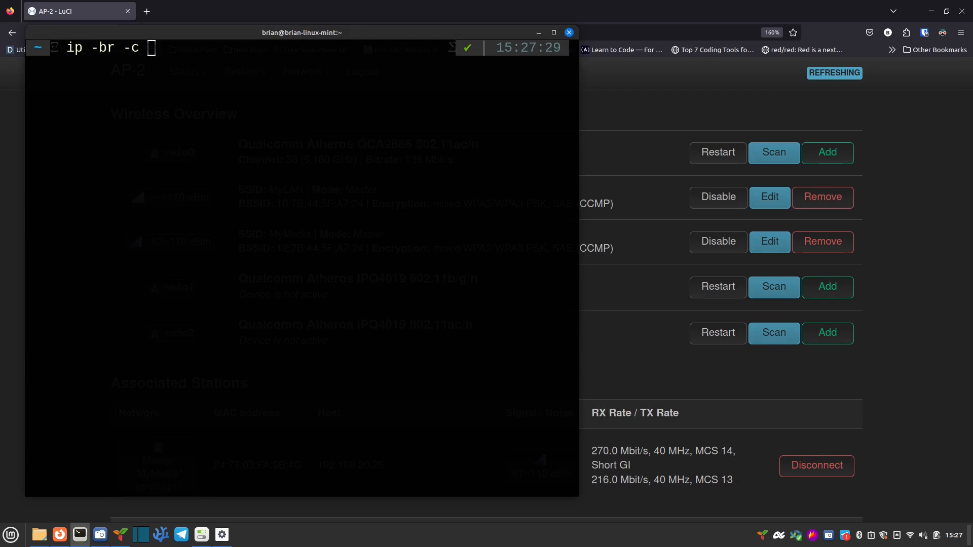
{"action": "type", "text": "a"}
{"action": "key", "text": "Return"}
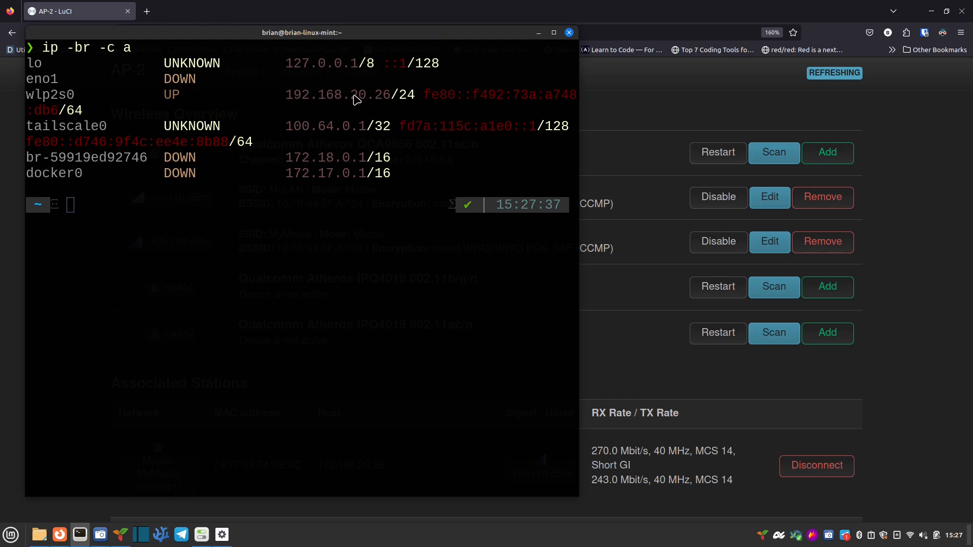
{"action": "left_click_drag", "start_coordinate": [284, 95], "coordinate": [366, 97]}
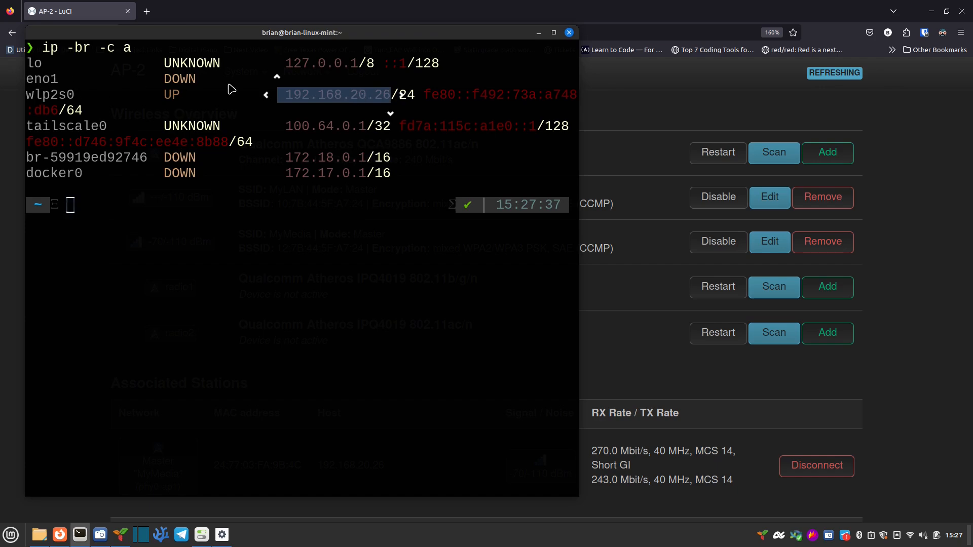
{"action": "left_click", "coordinate": [569, 33]}
{"action": "left_click", "coordinate": [147, 11]}
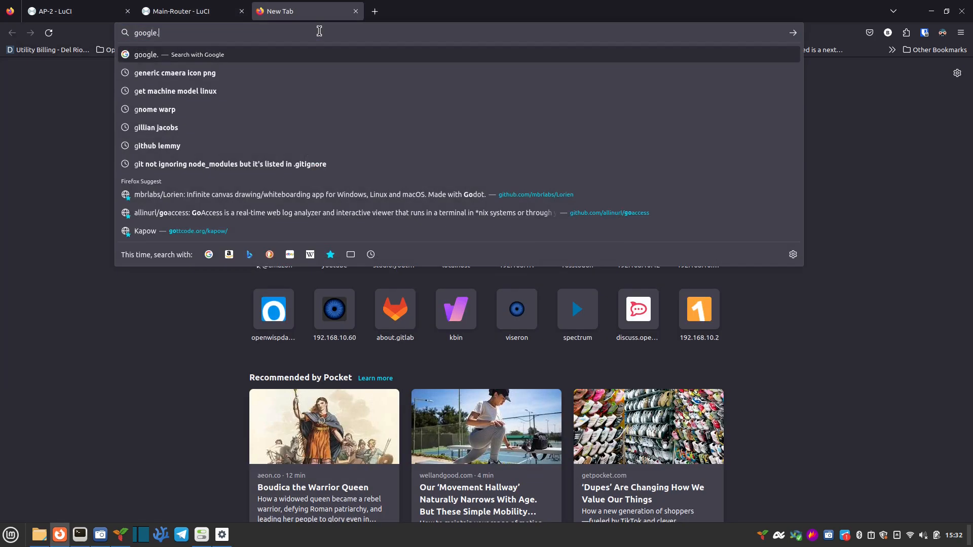
Step: Load google.com in the new tab to confirm internet access over MyMedia
{"action": "type", "text": "com"}
{"action": "key", "text": "Return"}
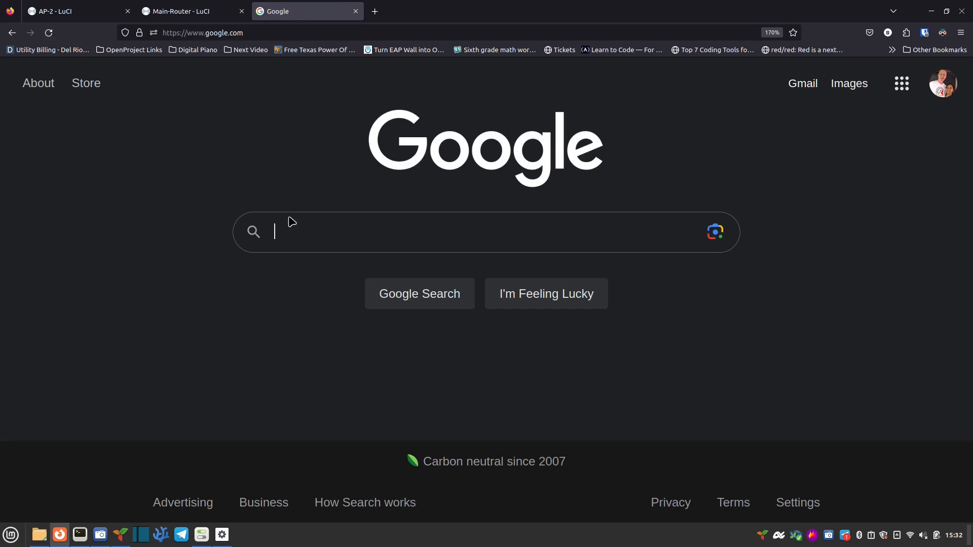
Step: Forget the MyMedia Wi-Fi network from its connection settings
{"action": "mouse_move", "coordinate": [202, 535]}
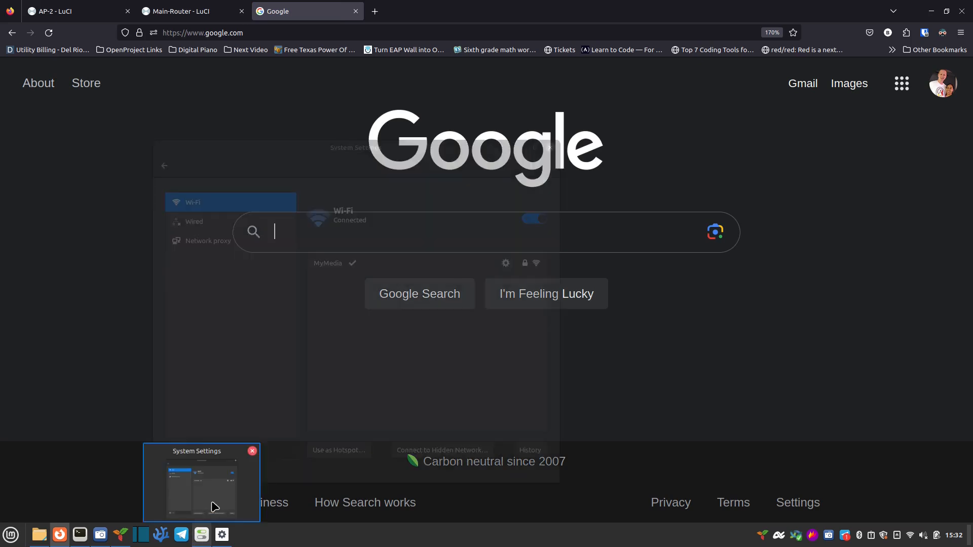
{"action": "left_click", "coordinate": [215, 507]}
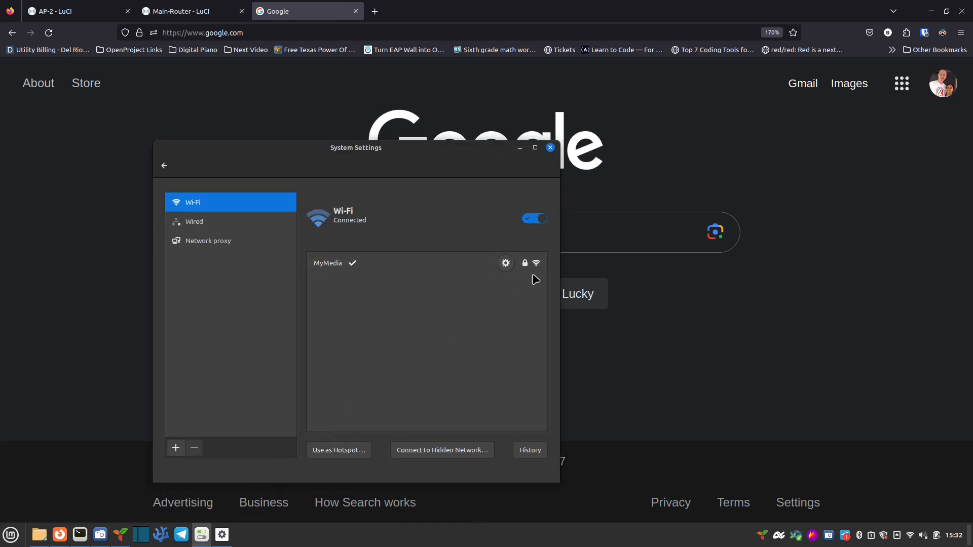
{"action": "left_click", "coordinate": [506, 263]}
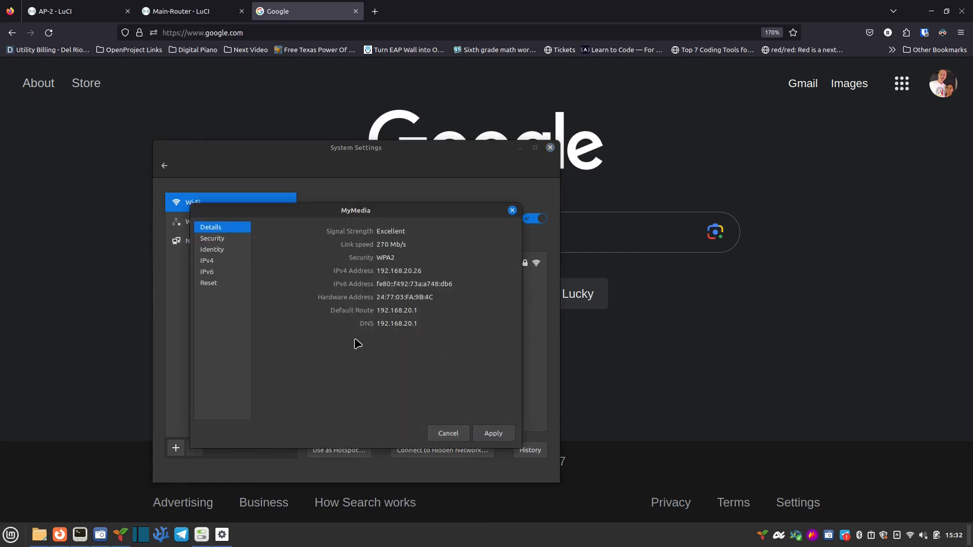
{"action": "left_click", "coordinate": [212, 283]}
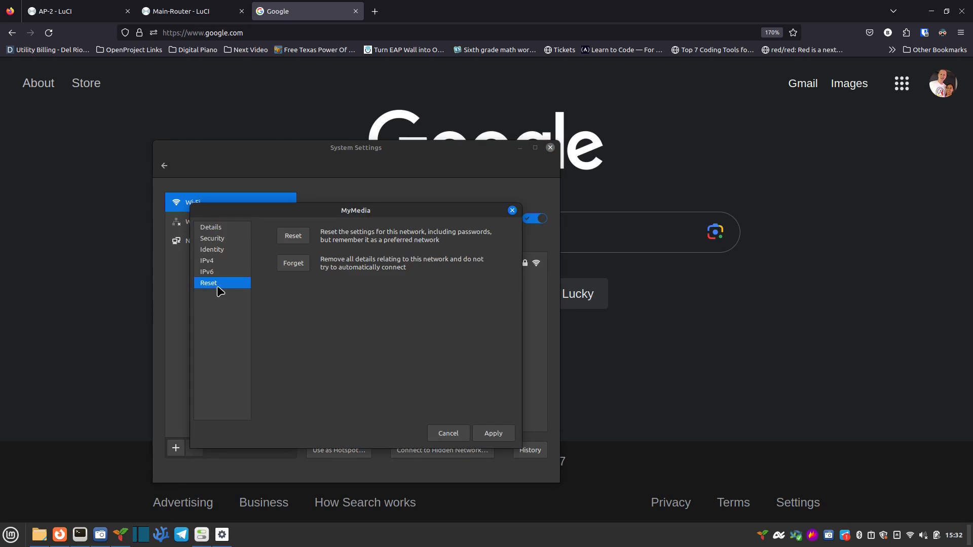
{"action": "left_click", "coordinate": [290, 264]}
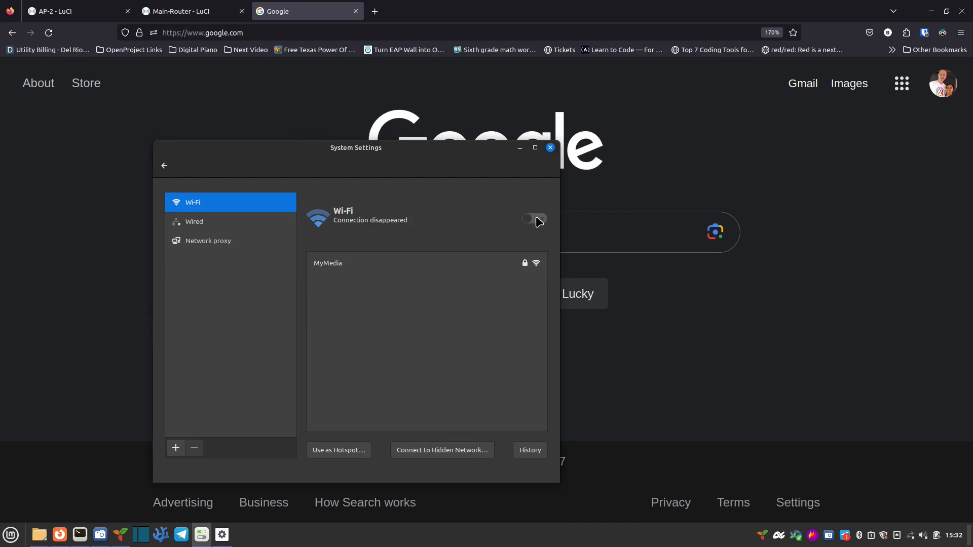
Step: Connect to the MyLAN Wi-Fi network with its password
{"action": "left_click", "coordinate": [370, 287]}
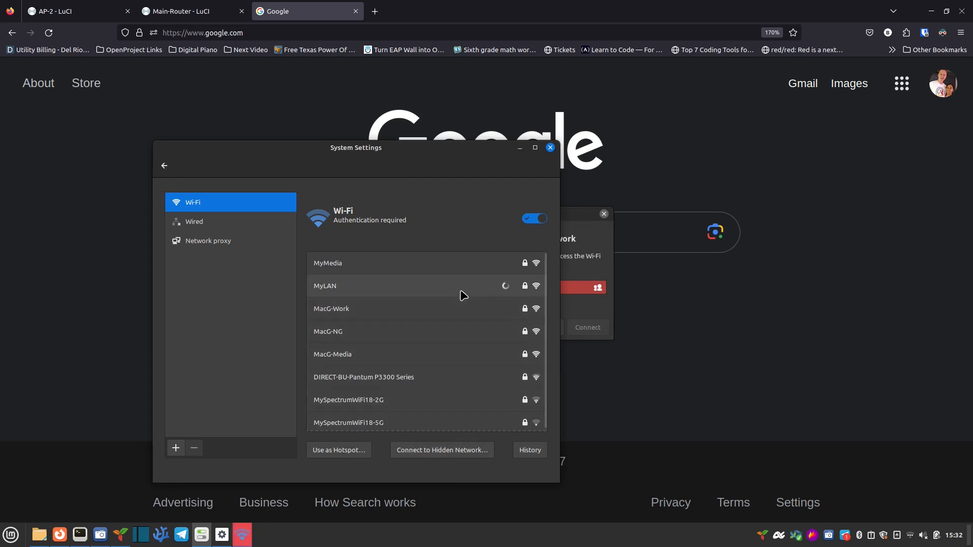
{"action": "left_click", "coordinate": [568, 287]}
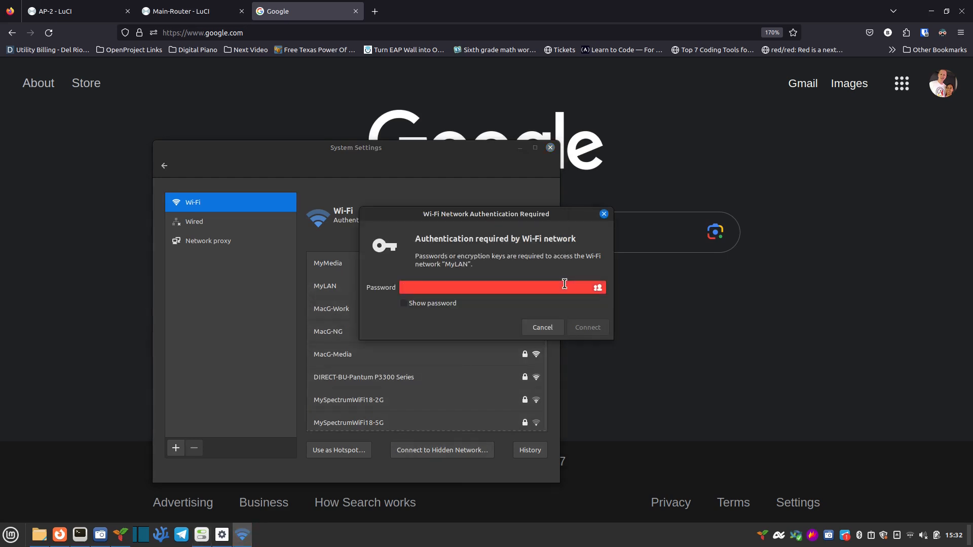
{"action": "type", "text": "•••••••••"}
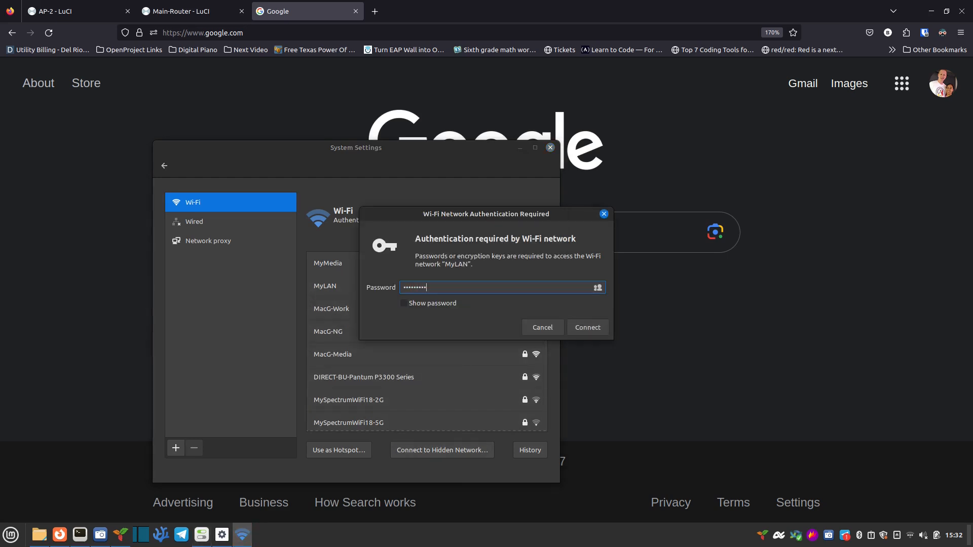
{"action": "left_click", "coordinate": [587, 328]}
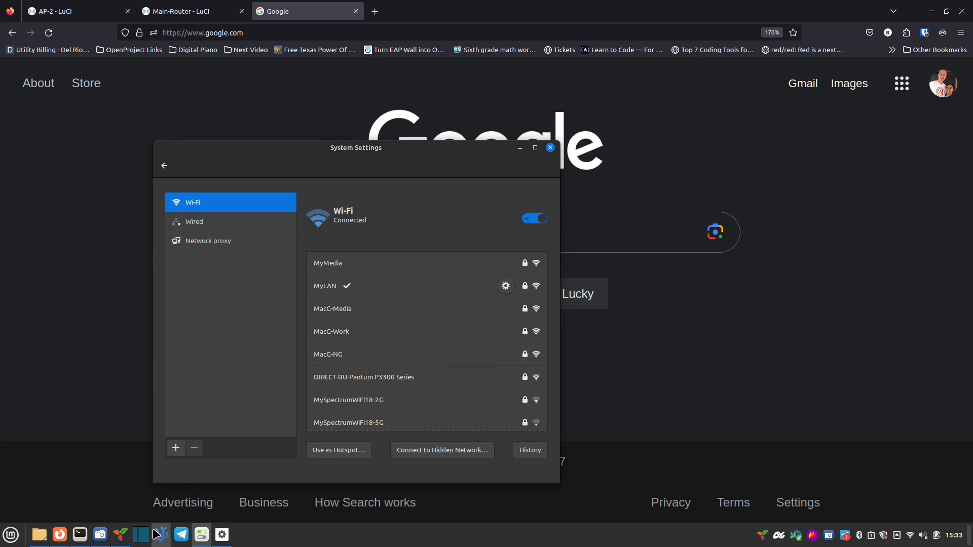
Step: Run ip -br -c a again and confirm wlp2s0 now holds 192.168.10.76/24
{"action": "left_click", "coordinate": [80, 535]}
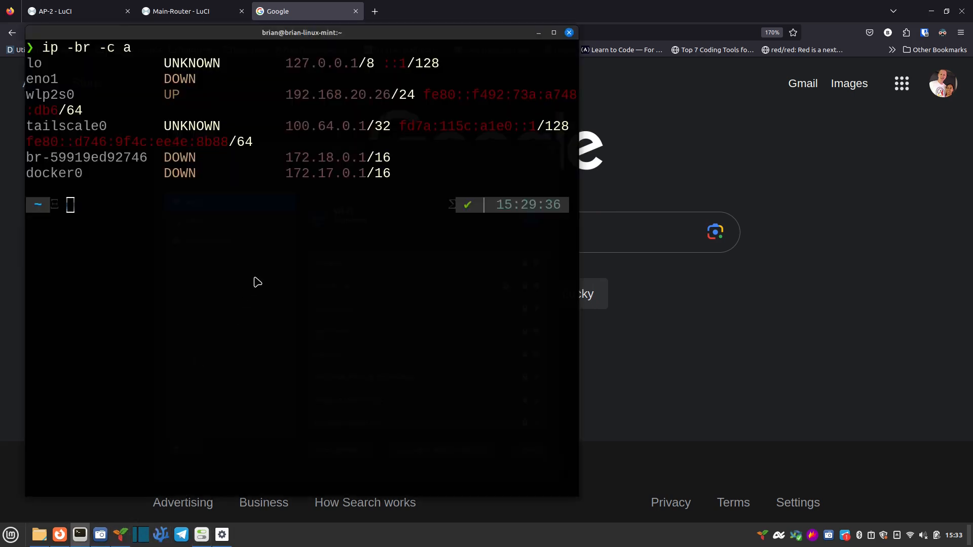
{"action": "type", "text": "ip -br -c a"}
{"action": "key", "text": "Return"}
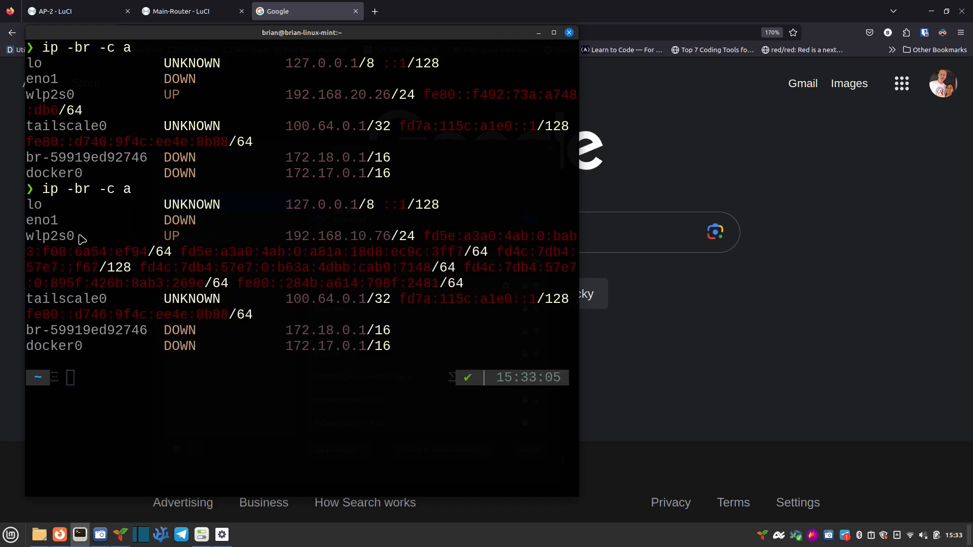
{"action": "left_click_drag", "start_coordinate": [285, 236], "coordinate": [398, 236]}
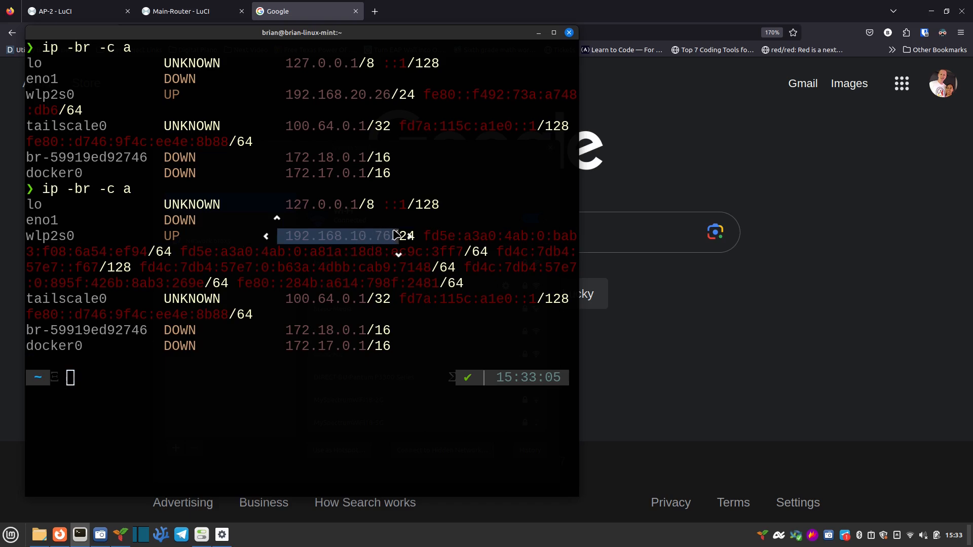
{"action": "left_click", "coordinate": [660, 166]}
{"action": "left_click", "coordinate": [328, 32]}
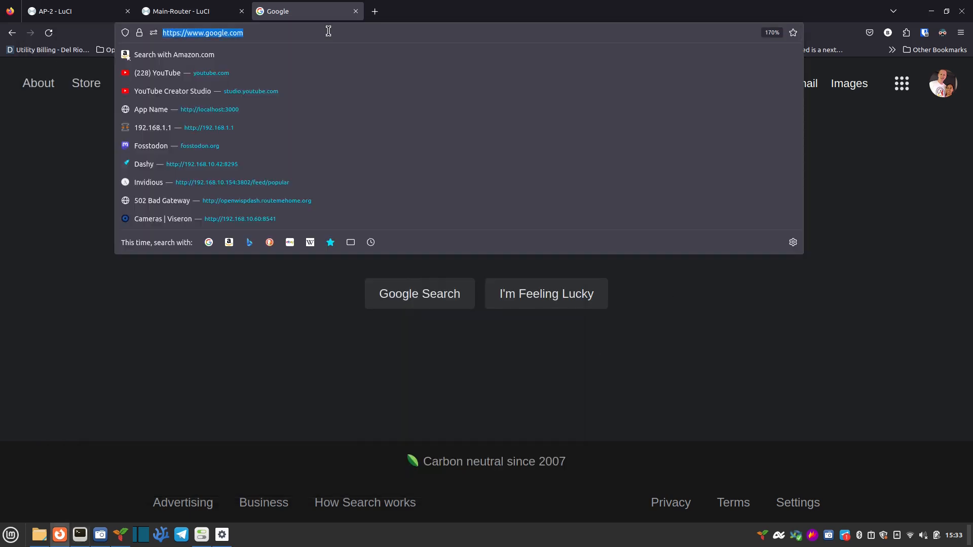
Step: Load yahoo.com to confirm internet access over MyLAN
{"action": "type", "text": "yahoo.com"}
{"action": "key", "text": "Return"}
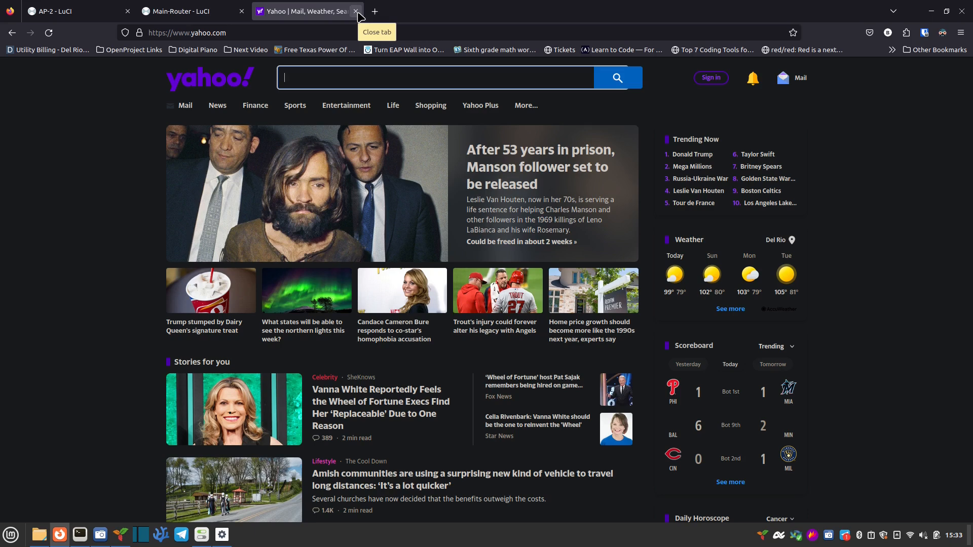
Step: In AP-2's LuCI, view System > Backup / Flash Firmware, then System > System
{"action": "left_click", "coordinate": [99, 12]}
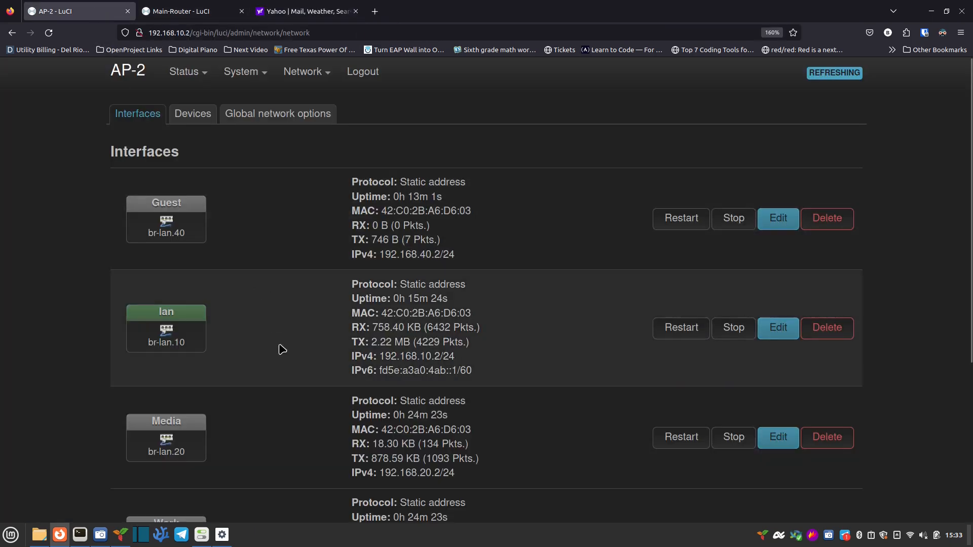
{"action": "mouse_move", "coordinate": [258, 92]}
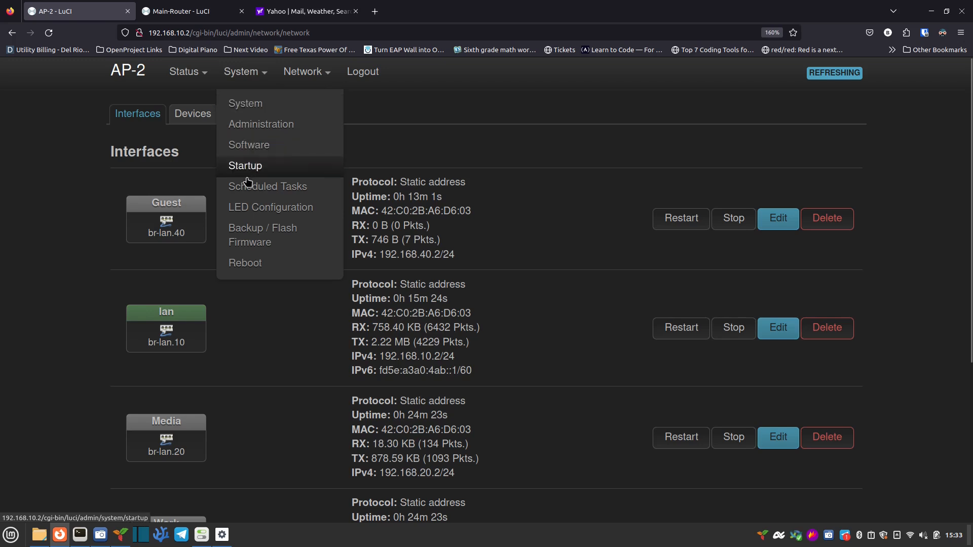
{"action": "left_click", "coordinate": [252, 247]}
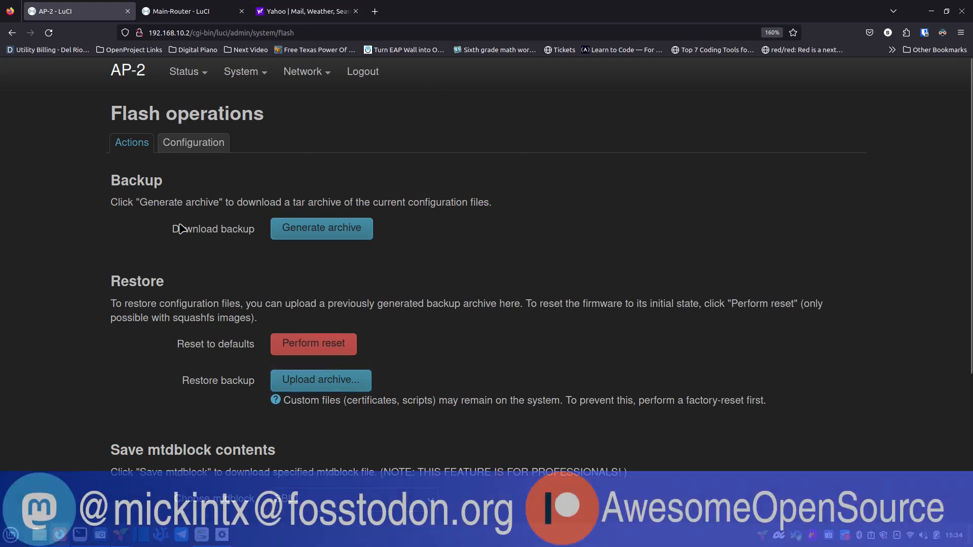
{"action": "mouse_move", "coordinate": [234, 74]}
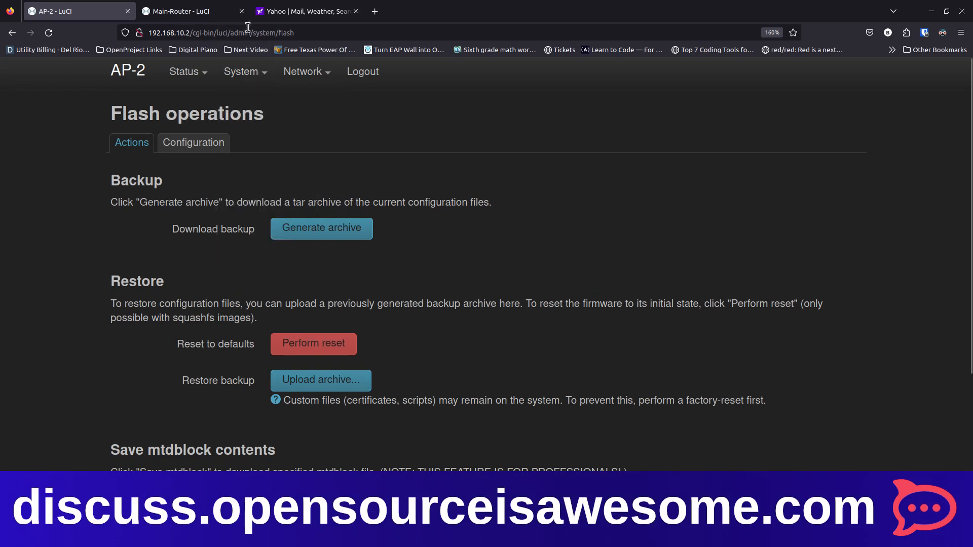
{"action": "left_click", "coordinate": [247, 112]}
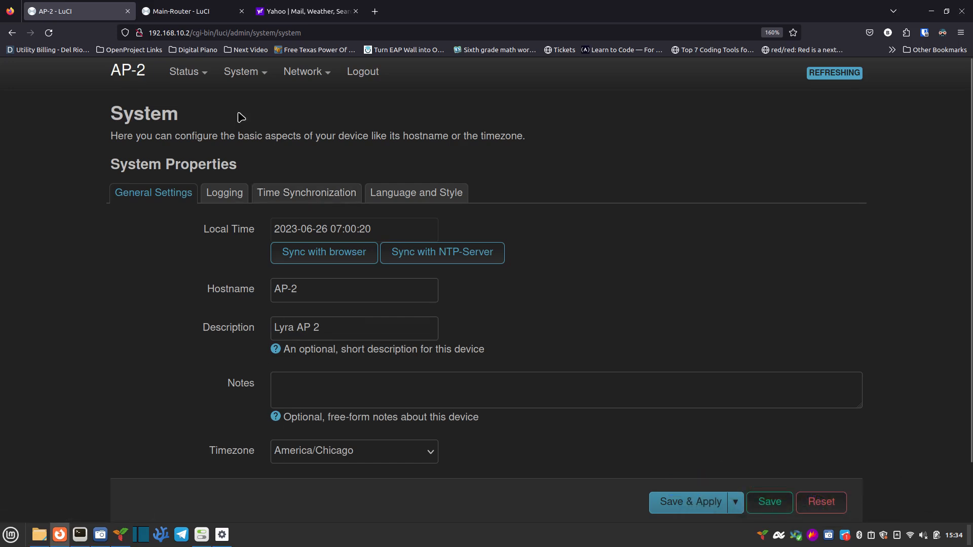
Step: Open Network > Interfaces, view and dismiss Guest's settings, and scroll through Guest, lan, Media and Work
{"action": "mouse_move", "coordinate": [290, 76]}
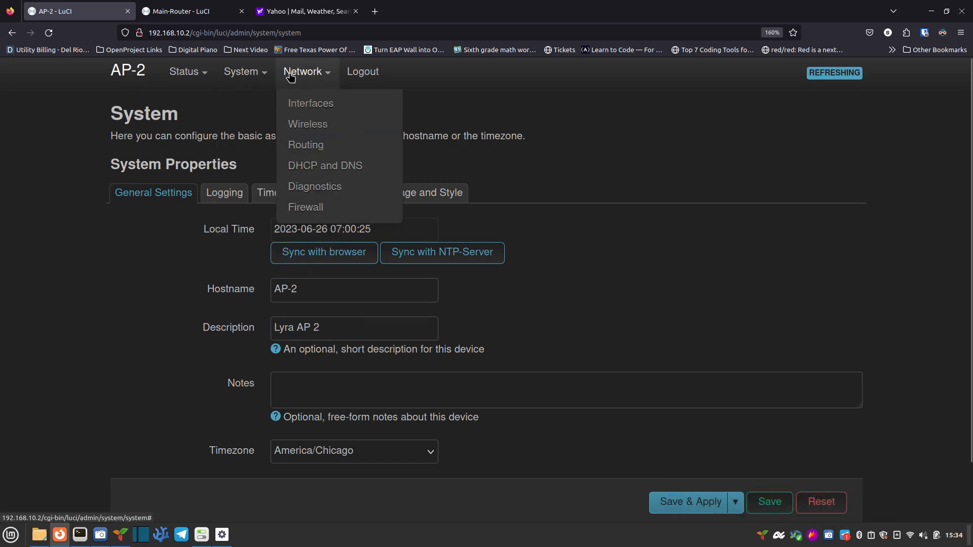
{"action": "left_click", "coordinate": [300, 108]}
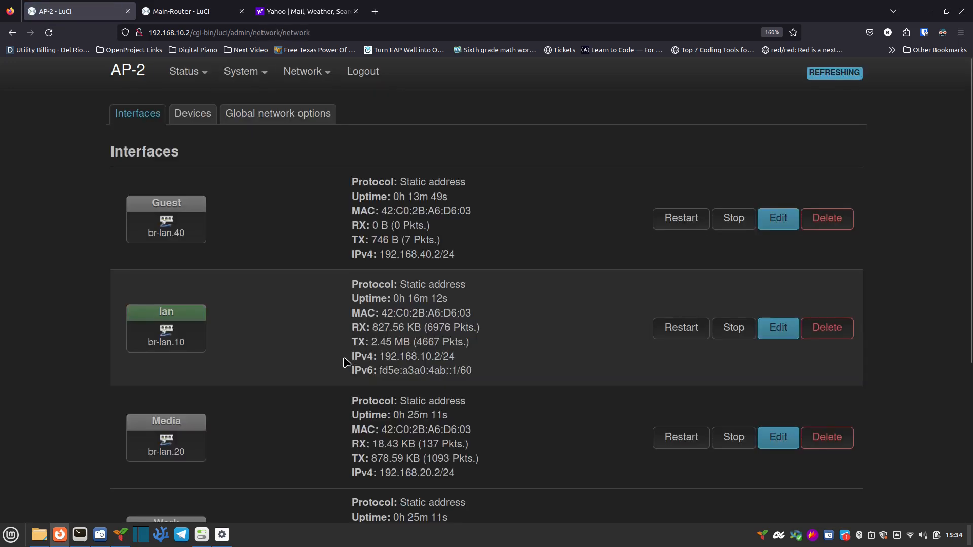
{"action": "left_click", "coordinate": [778, 221]}
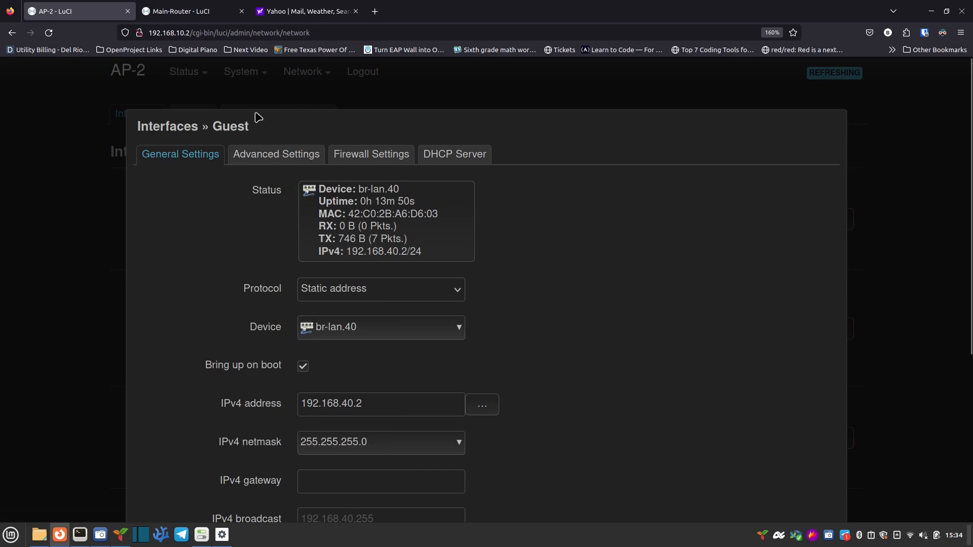
{"action": "scroll", "coordinate": [608, 354], "scroll_direction": "down", "scroll_amount": 5}
{"action": "left_click", "coordinate": [756, 448]}
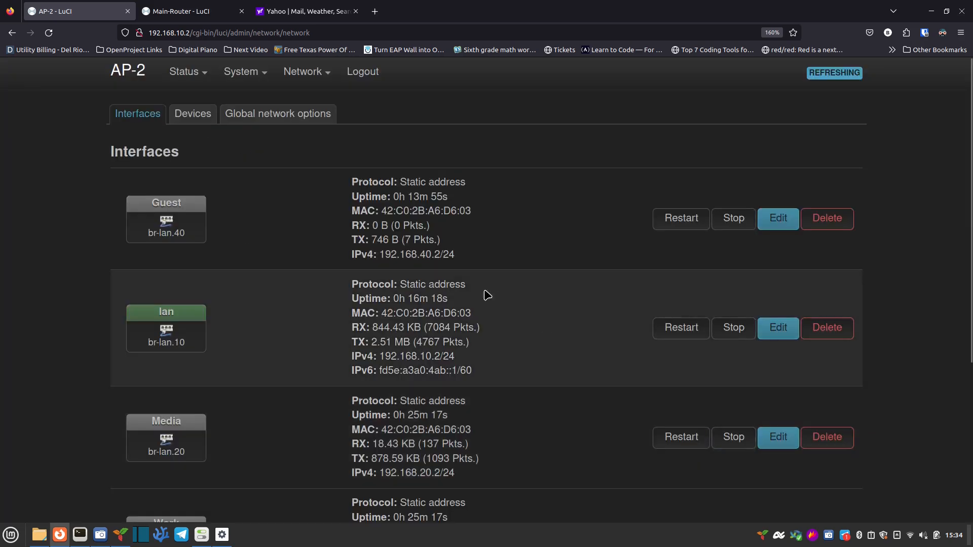
{"action": "scroll", "coordinate": [527, 407], "scroll_direction": "down", "scroll_amount": 3}
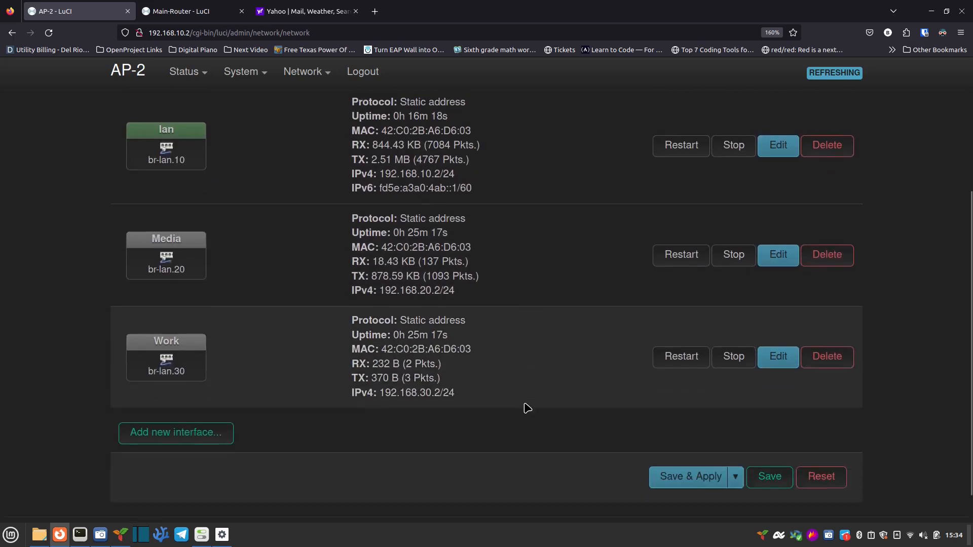
{"action": "scroll", "coordinate": [527, 407], "scroll_direction": "down", "scroll_amount": 1}
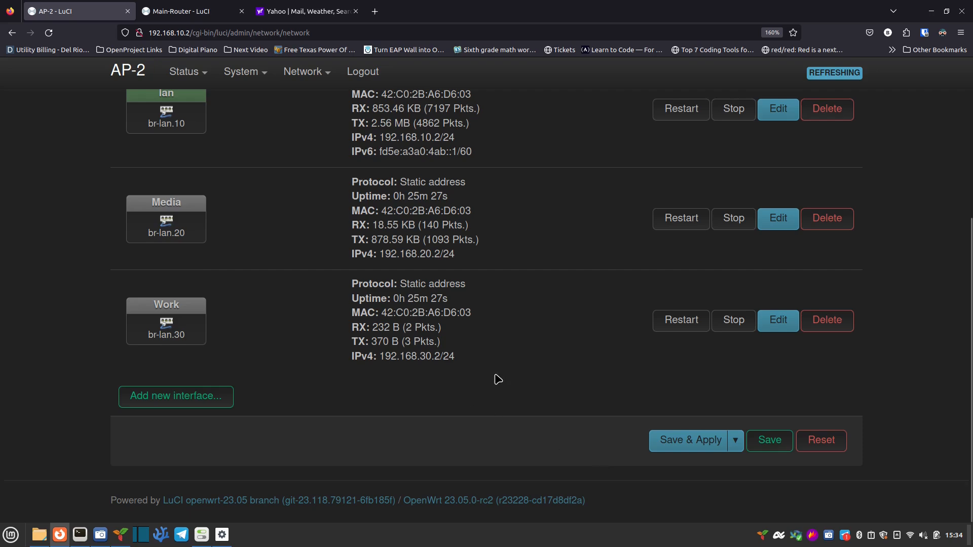
{"action": "scroll", "coordinate": [496, 391], "scroll_direction": "up", "scroll_amount": 1}
{"action": "scroll", "coordinate": [481, 354], "scroll_direction": "up", "scroll_amount": 5}
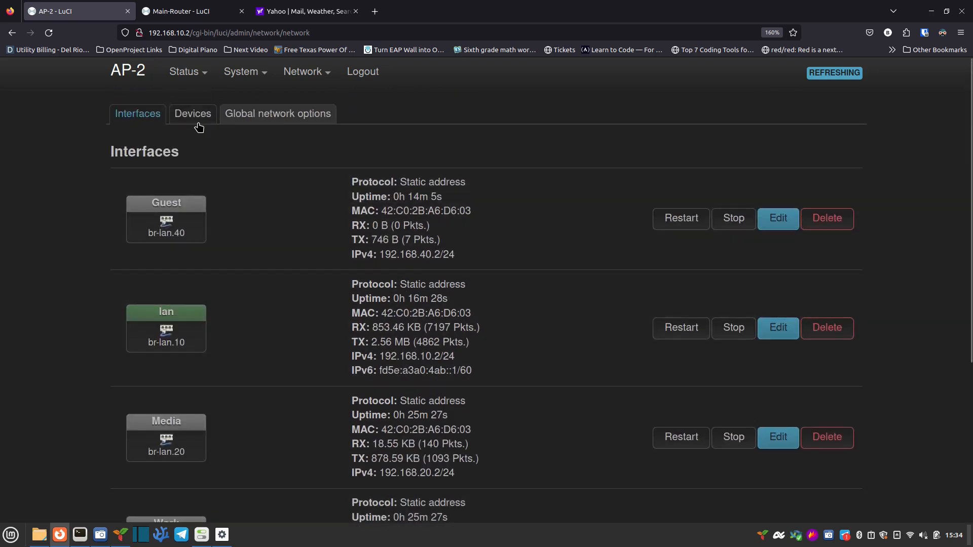
{"action": "mouse_move", "coordinate": [299, 74]}
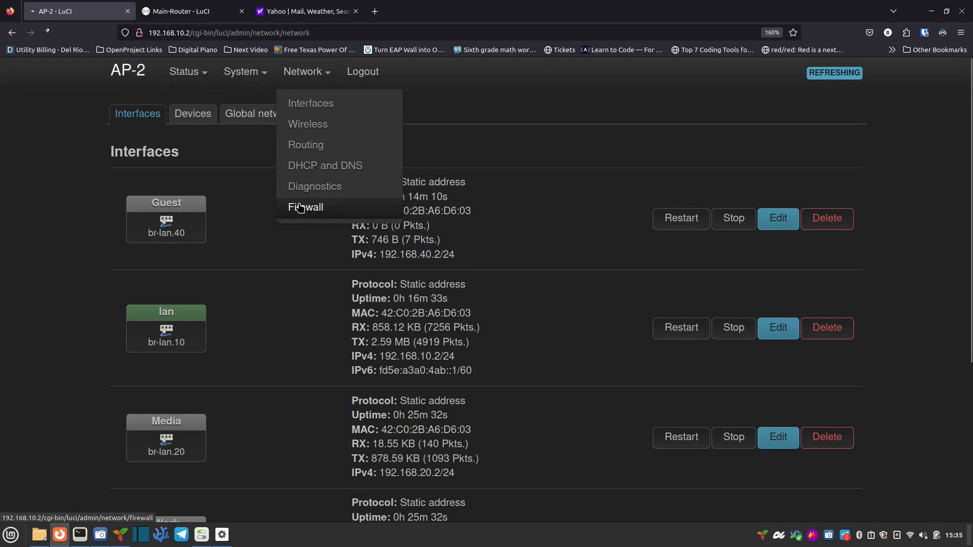
Step: Open AP-2's Firewall page and review the Zones table: lan forwarding to wan, wan masquerading
{"action": "left_click", "coordinate": [300, 208]}
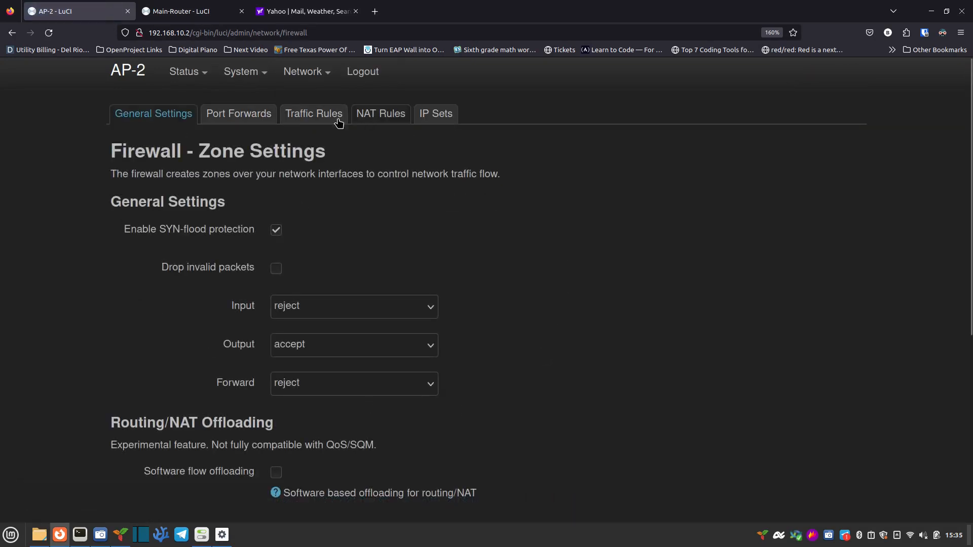
{"action": "scroll", "coordinate": [168, 295], "scroll_direction": "down", "scroll_amount": 4}
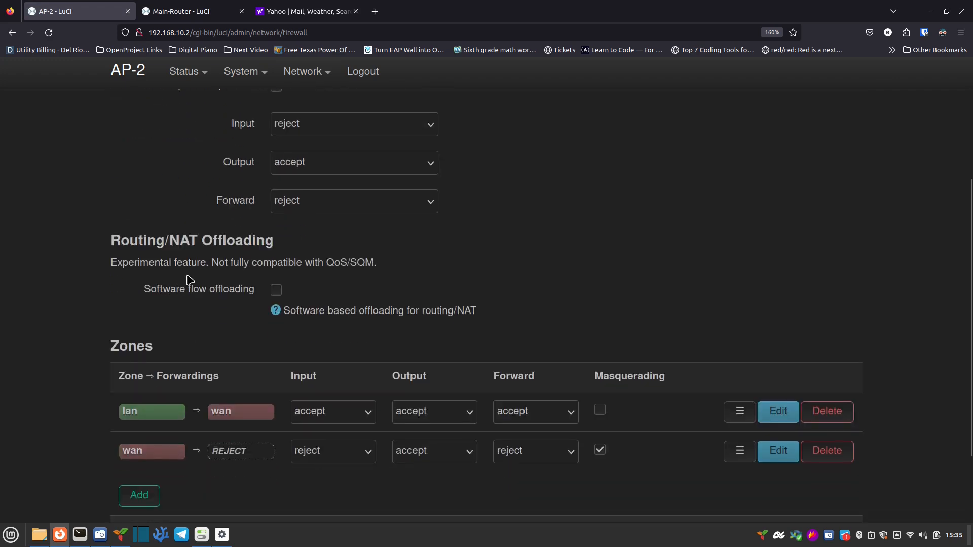
{"action": "scroll", "coordinate": [192, 248], "scroll_direction": "up", "scroll_amount": 2}
{"action": "scroll", "coordinate": [192, 253], "scroll_direction": "up", "scroll_amount": 2}
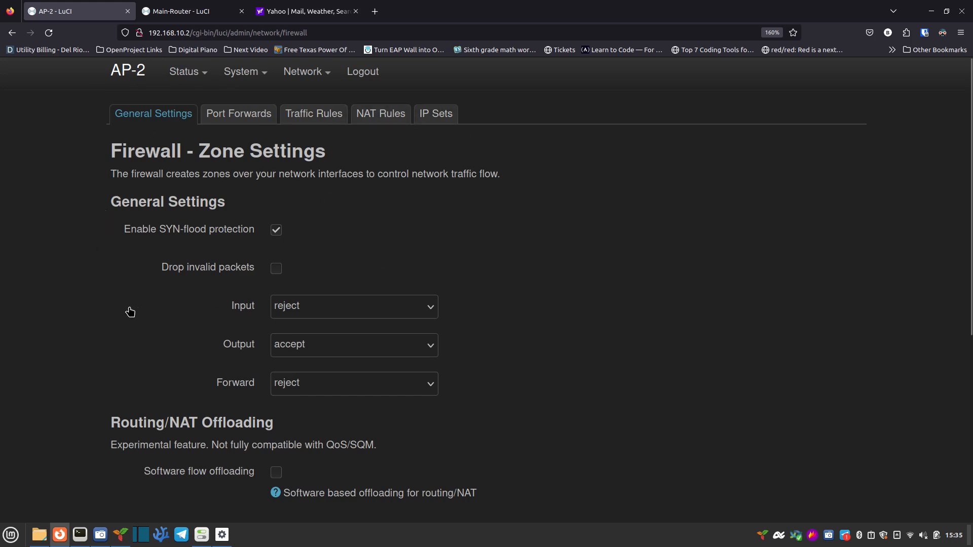
{"action": "scroll", "coordinate": [130, 312], "scroll_direction": "down", "scroll_amount": 3}
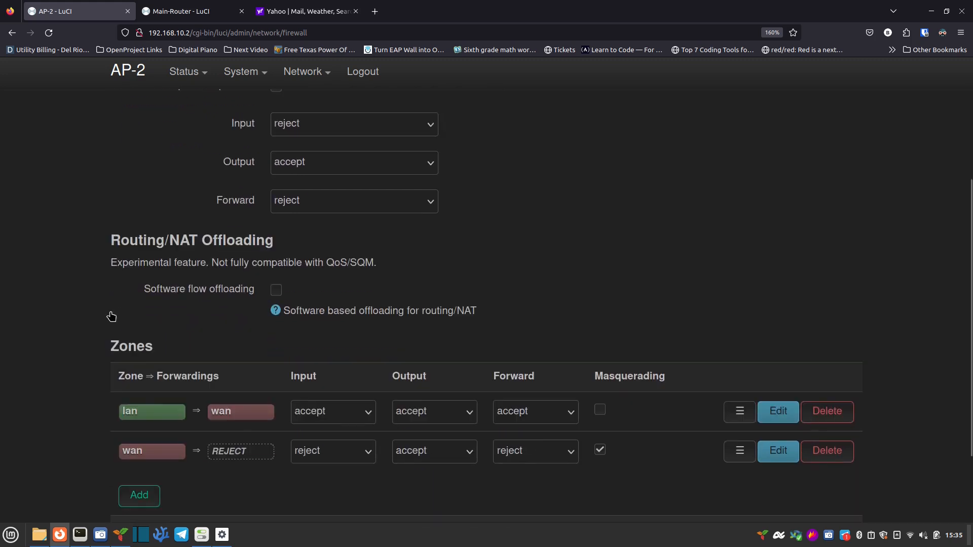
{"action": "scroll", "coordinate": [110, 316], "scroll_direction": "down", "scroll_amount": 2}
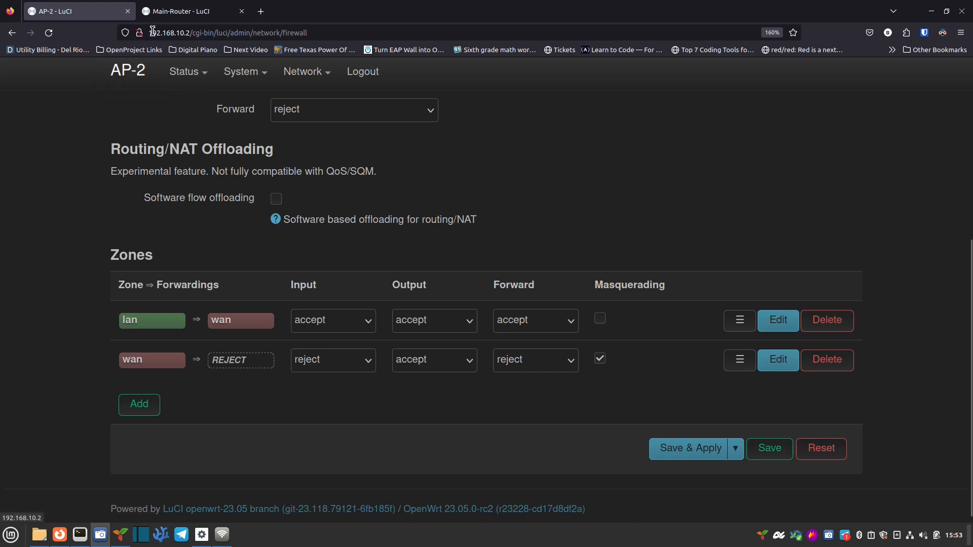
Step: On the Main-Router, open Network > Firewall and review its lan and wan zones
{"action": "left_click", "coordinate": [178, 14]}
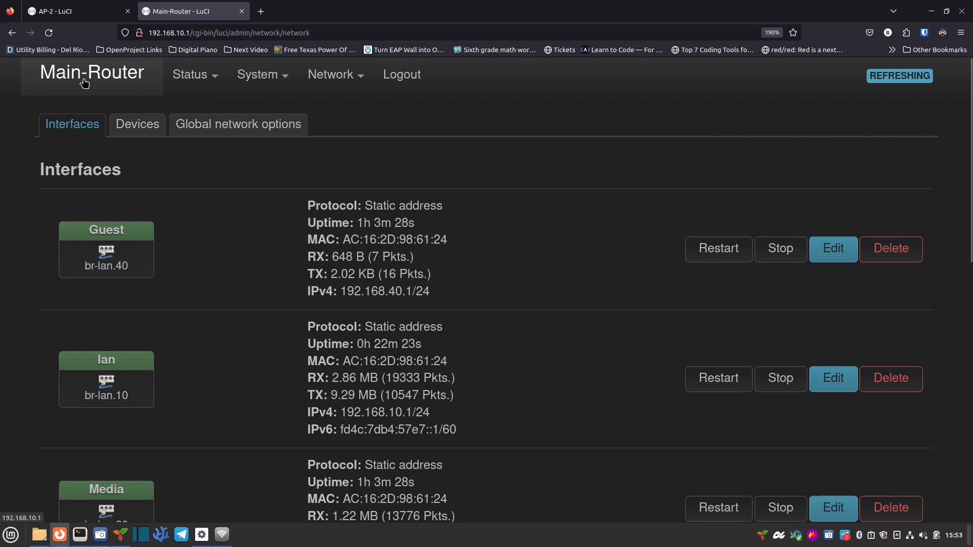
{"action": "mouse_move", "coordinate": [332, 76]}
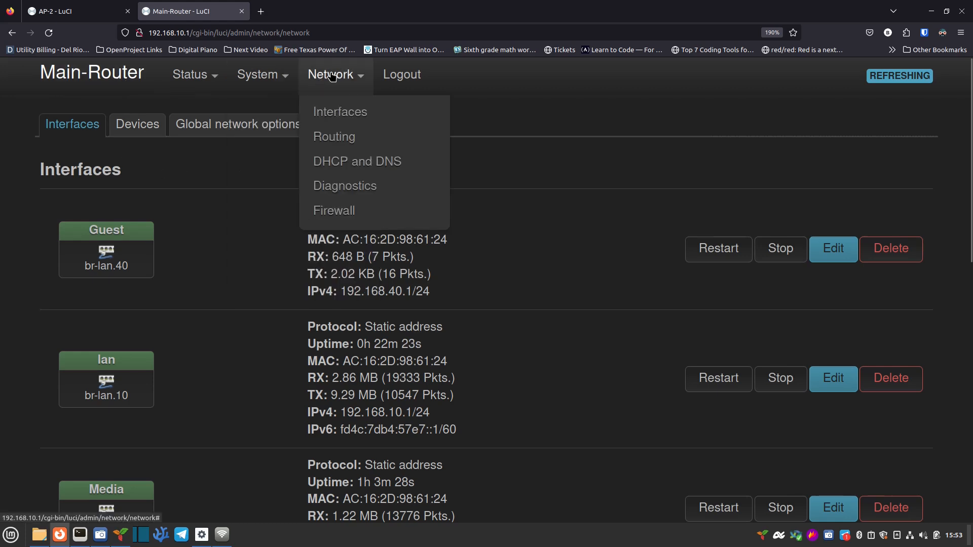
{"action": "left_click", "coordinate": [360, 217]}
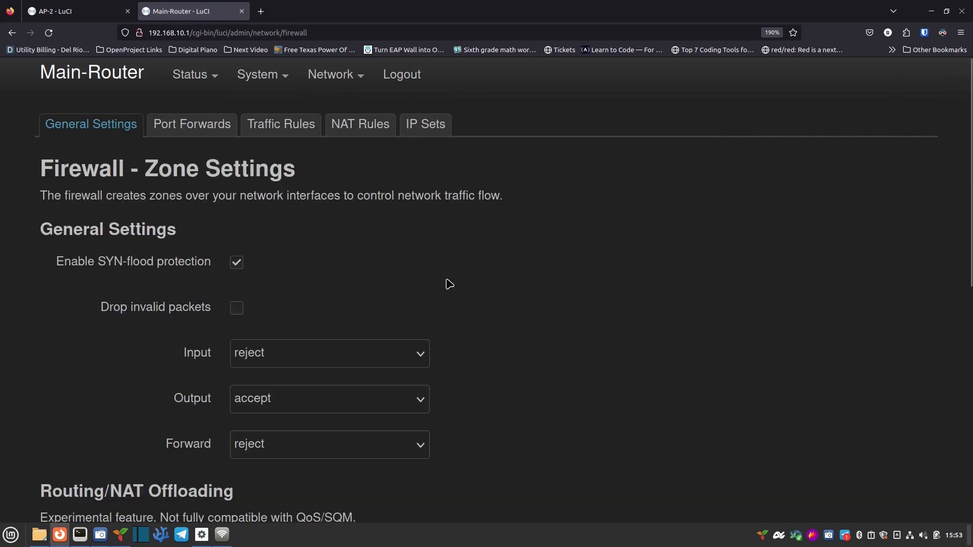
{"action": "scroll", "coordinate": [449, 284], "scroll_direction": "down", "scroll_amount": 8}
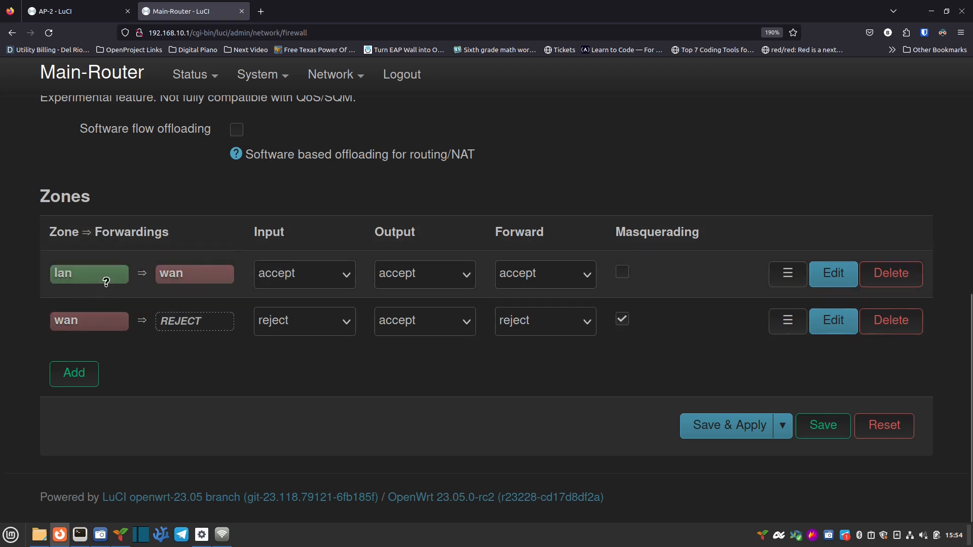
{"action": "mouse_move", "coordinate": [108, 275]}
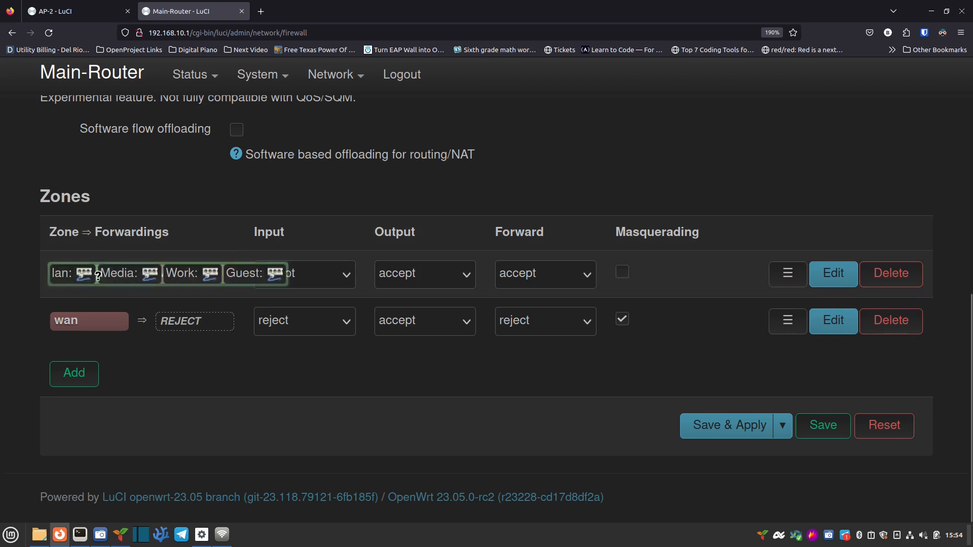
{"action": "mouse_move", "coordinate": [186, 275]}
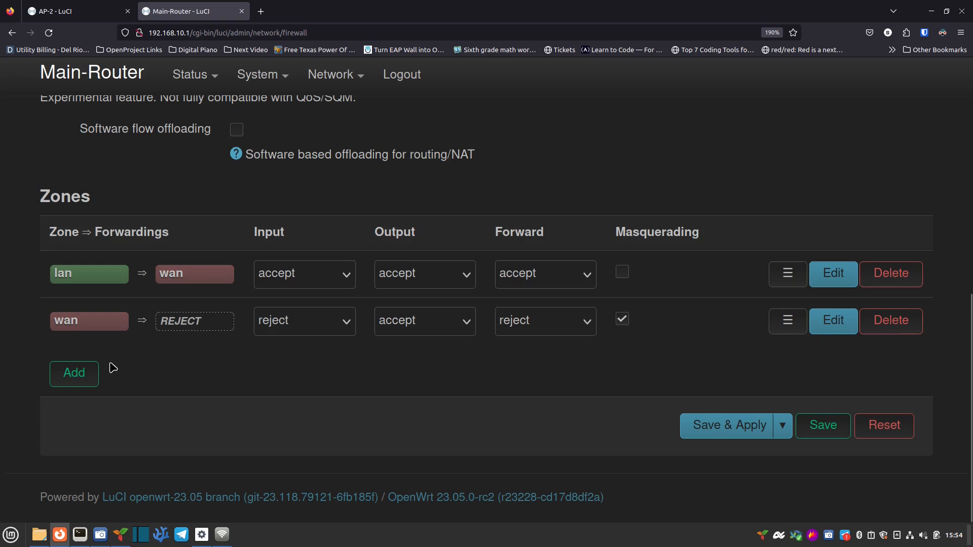
Step: Add a new zone named MediaFW with Input and Forward policies set to accept
{"action": "left_click", "coordinate": [75, 375]}
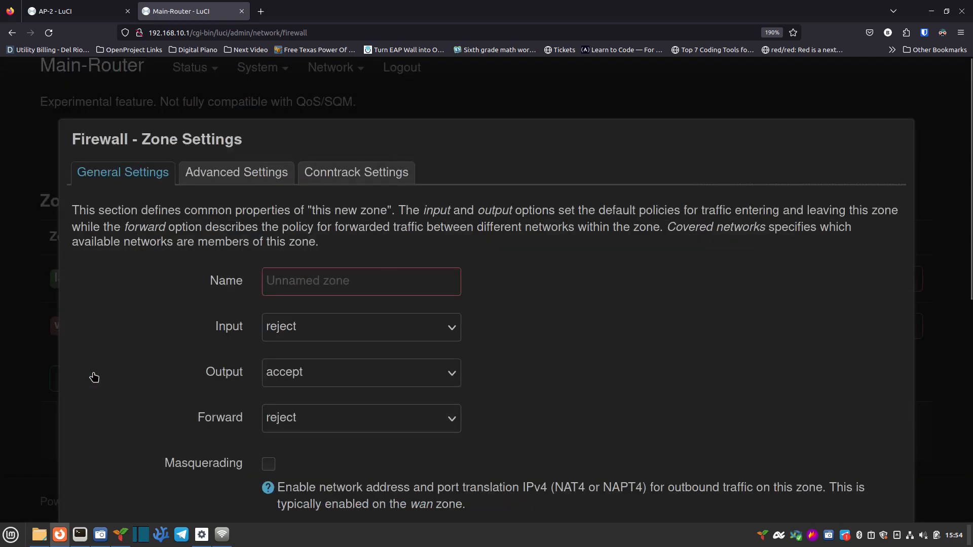
{"action": "left_click", "coordinate": [369, 280]}
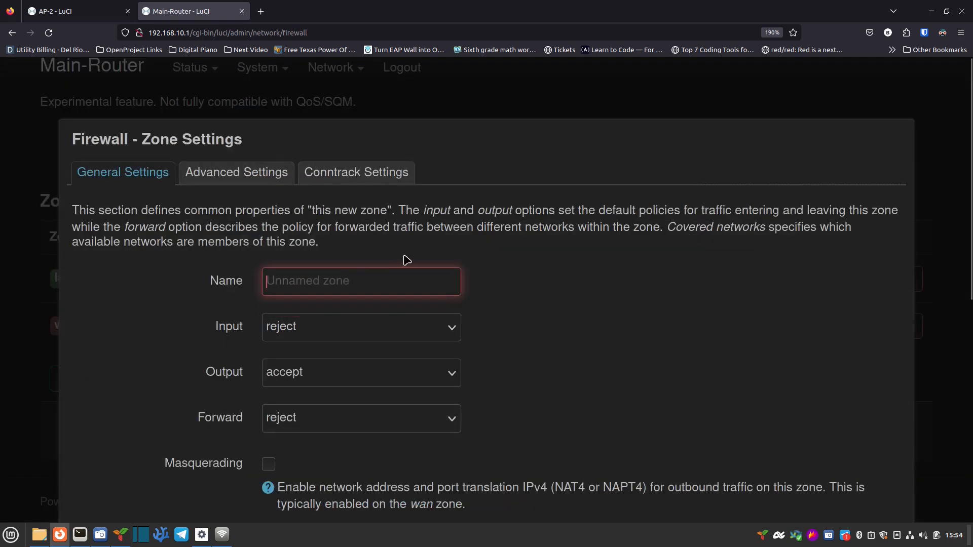
{"action": "type", "text": "MediaFW"}
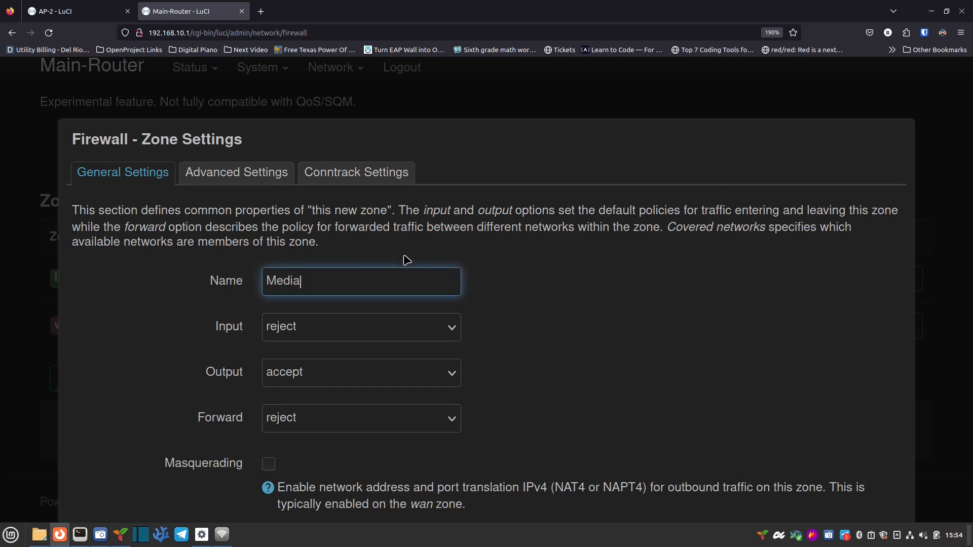
{"action": "left_click", "coordinate": [329, 330]}
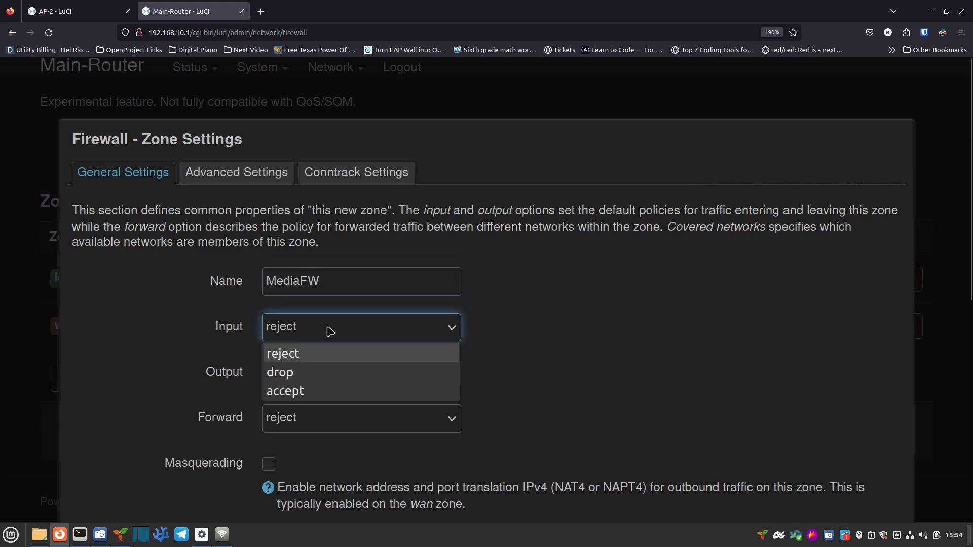
{"action": "left_click", "coordinate": [315, 391]}
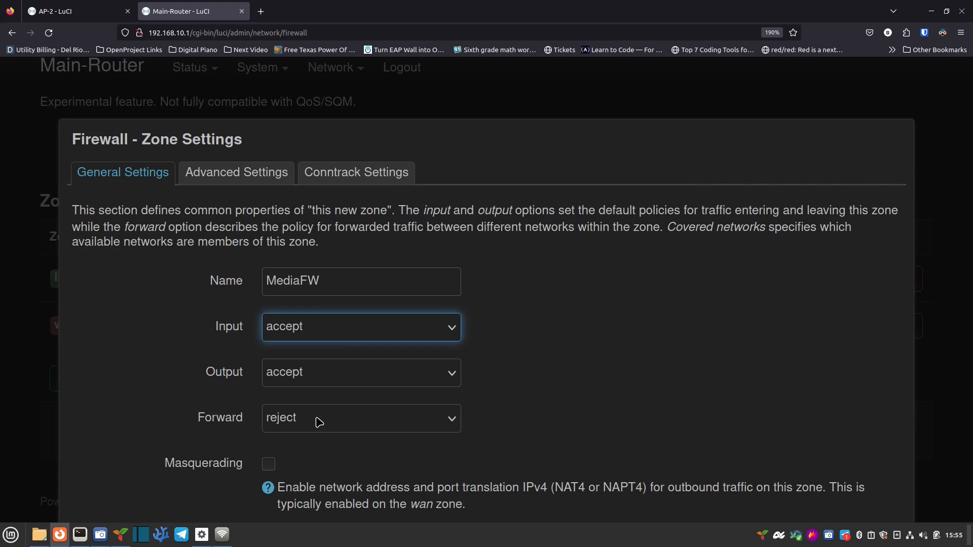
{"action": "left_click", "coordinate": [321, 420]}
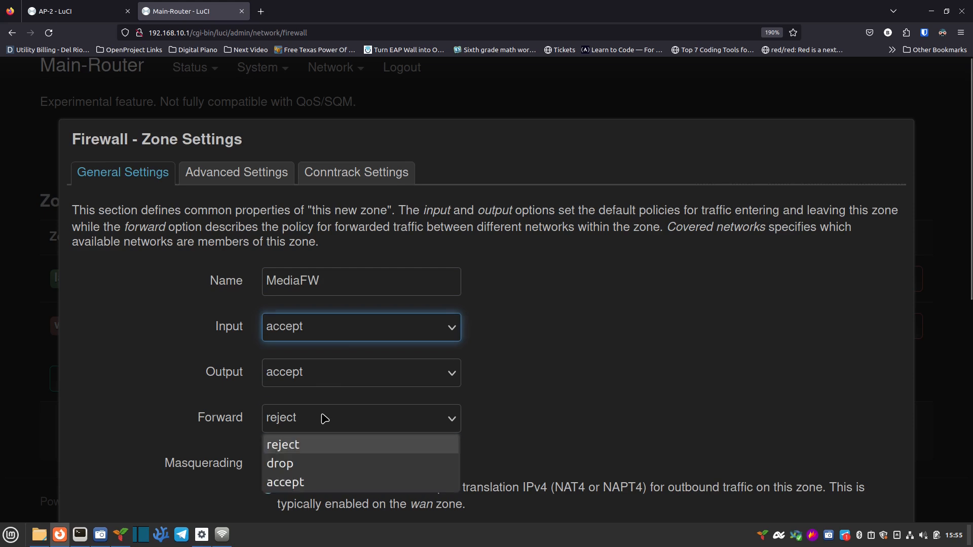
{"action": "left_click", "coordinate": [322, 483]}
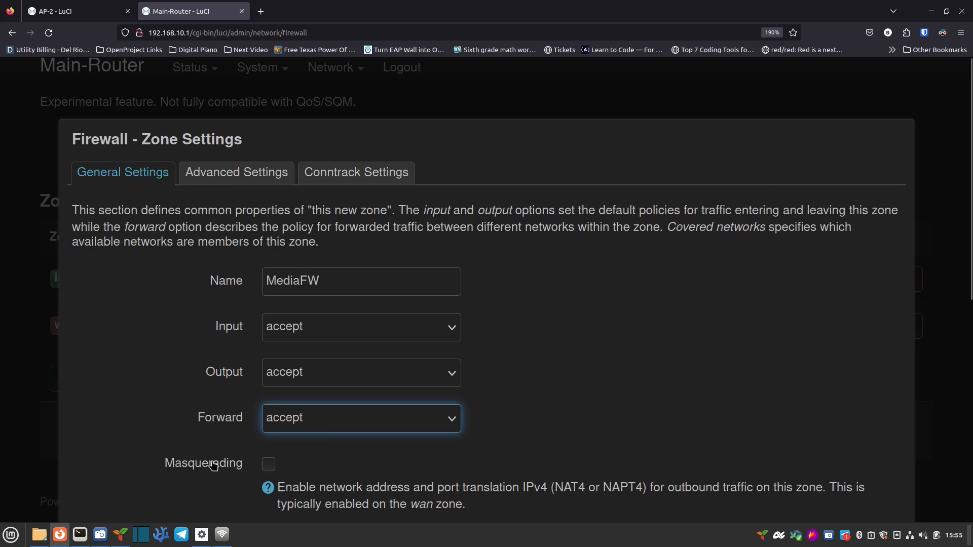
Step: Make MediaFW cover the Media network, allow forwarding to wan, and save the zone
{"action": "scroll", "coordinate": [243, 462], "scroll_direction": "down", "scroll_amount": 3}
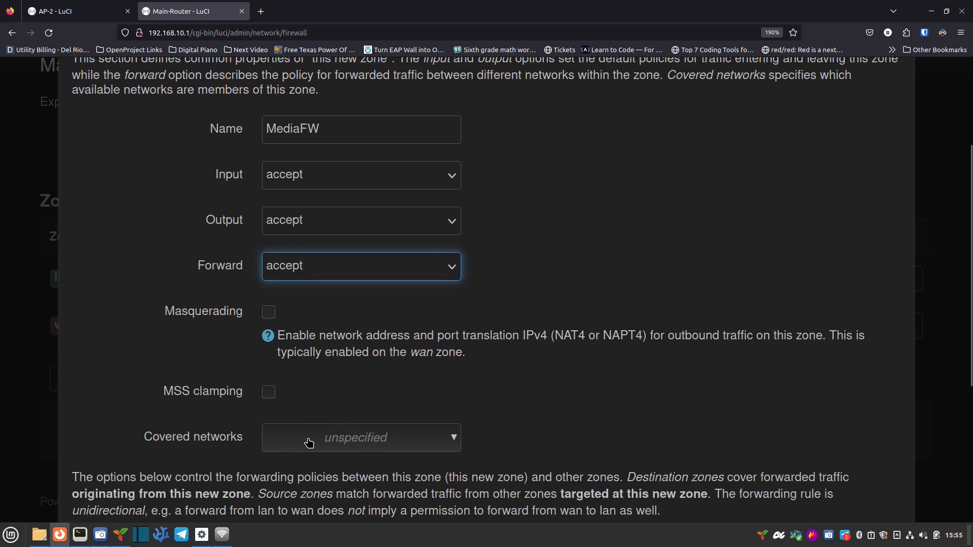
{"action": "left_click", "coordinate": [324, 441]}
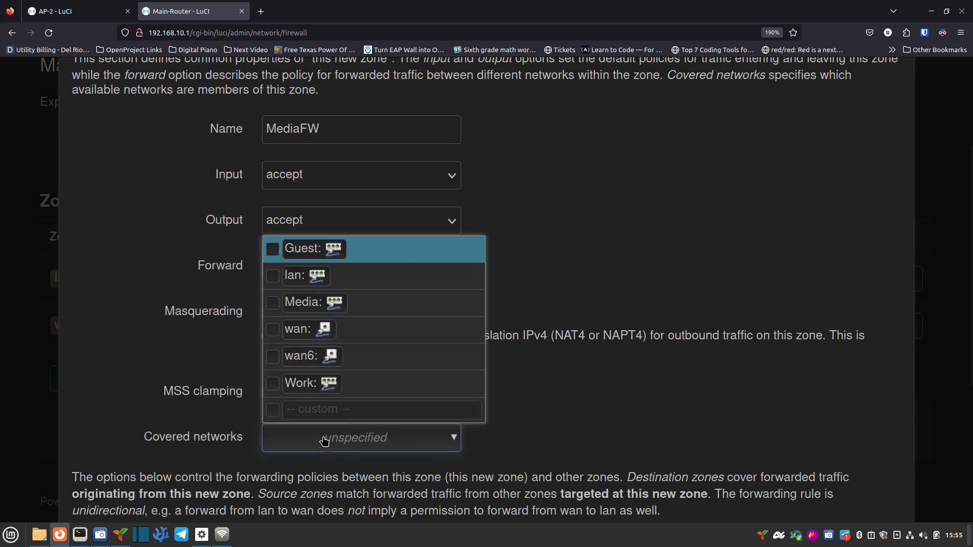
{"action": "left_click", "coordinate": [274, 303]}
{"action": "left_click", "coordinate": [545, 419]}
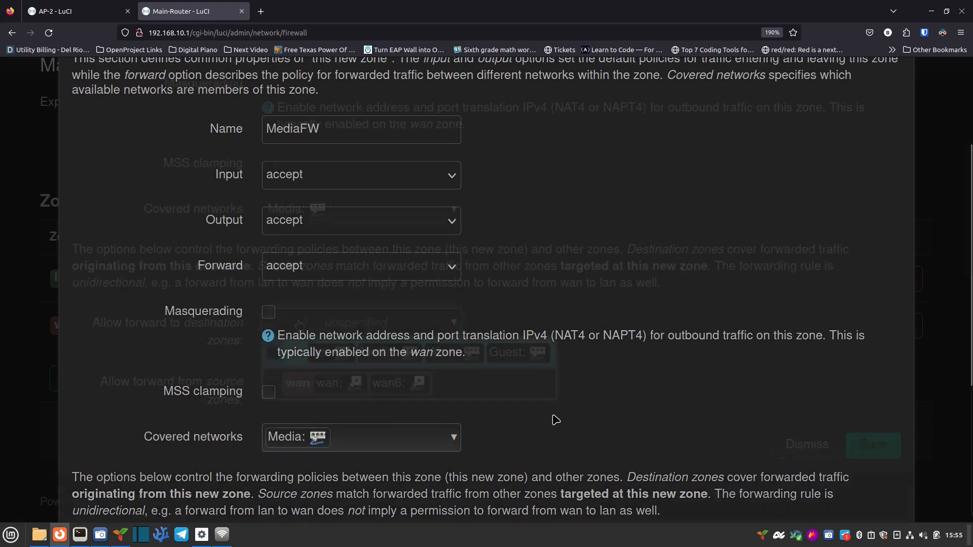
{"action": "scroll", "coordinate": [554, 419], "scroll_direction": "down", "scroll_amount": 4}
{"action": "left_click", "coordinate": [298, 322]}
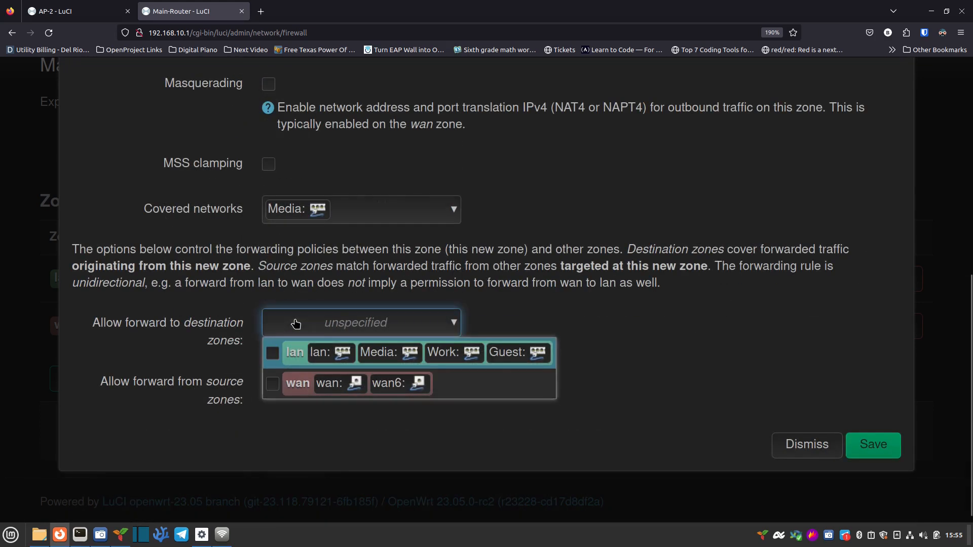
{"action": "left_click", "coordinate": [273, 385]}
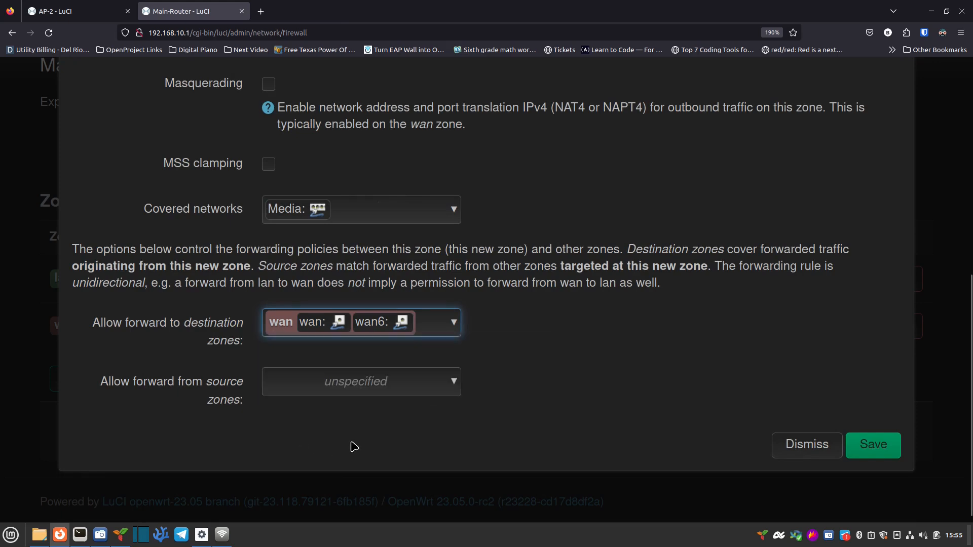
{"action": "left_click", "coordinate": [868, 447]}
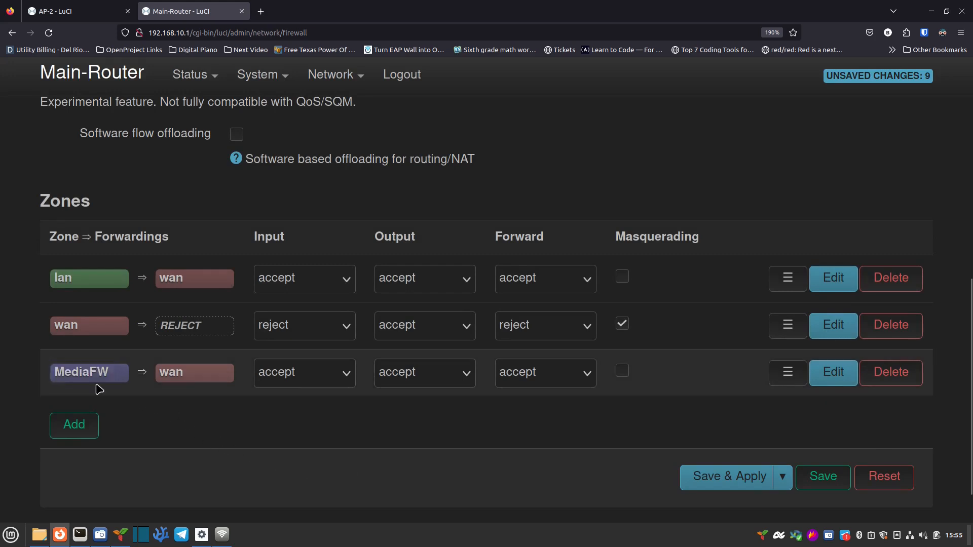
{"action": "mouse_move", "coordinate": [128, 279]}
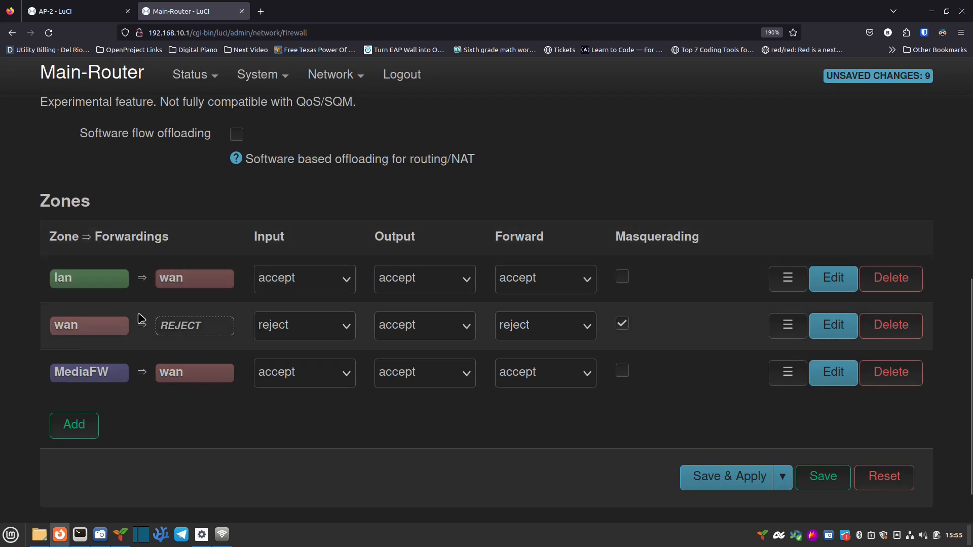
{"action": "mouse_move", "coordinate": [101, 374]}
{"action": "mouse_move", "coordinate": [186, 374]}
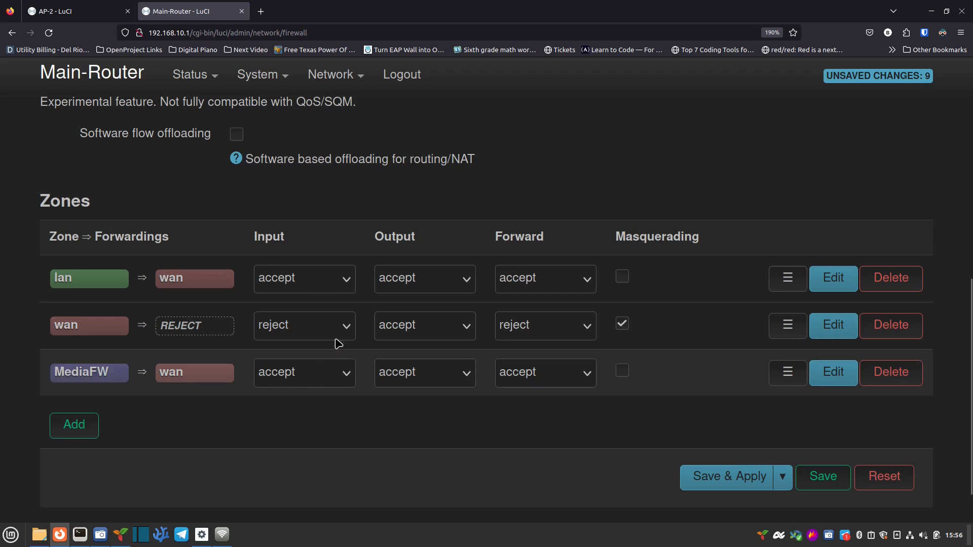
Step: Add another firewall zone and begin entering the name GuestFW
{"action": "left_click", "coordinate": [74, 435]}
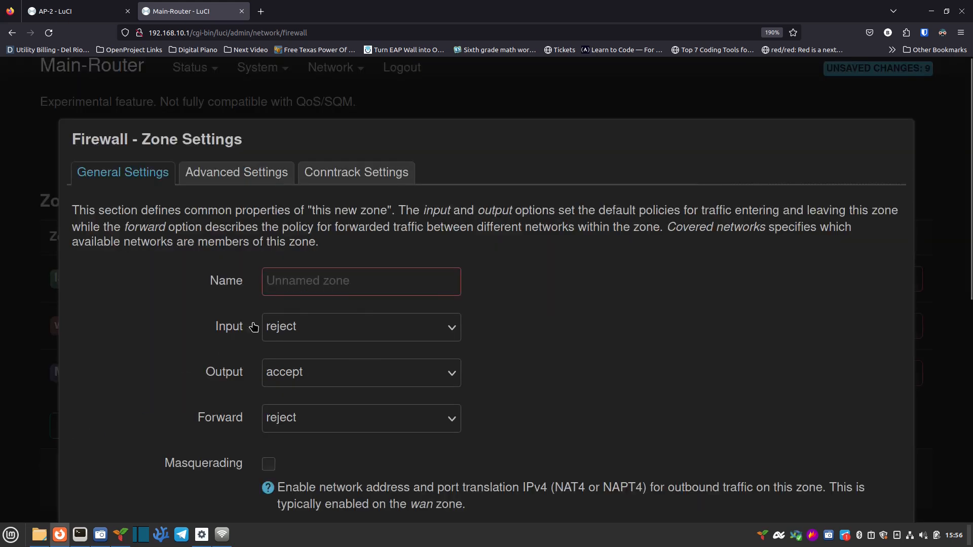
{"action": "left_click", "coordinate": [326, 278]}
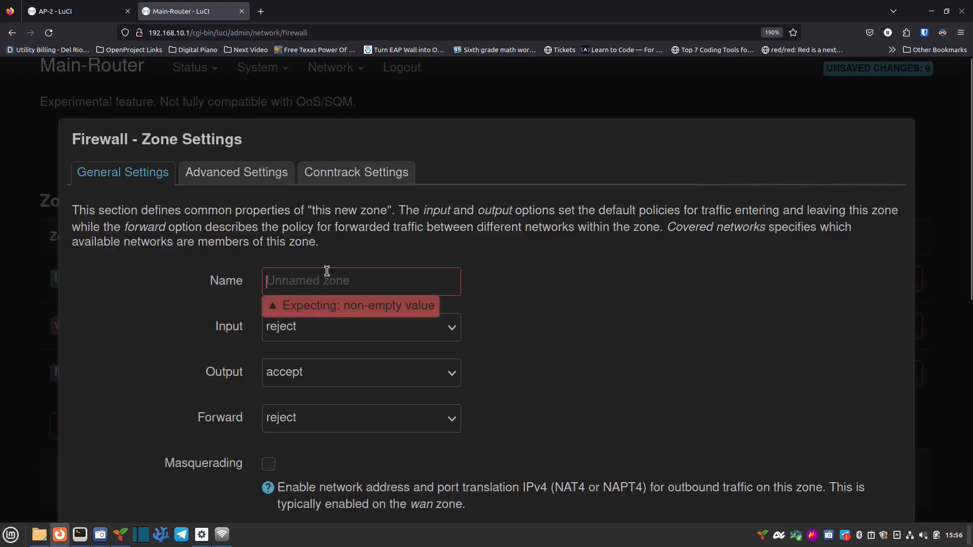
{"action": "type", "text": "GuestFW"}
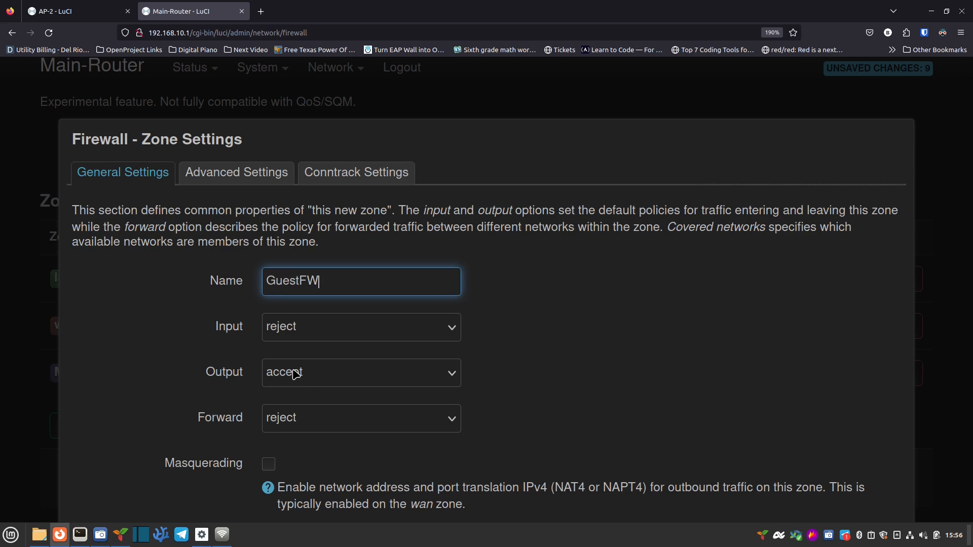
Step: Finish naming the zone GuestFW and make it cover the Guest network
{"action": "left_click", "coordinate": [240, 437]}
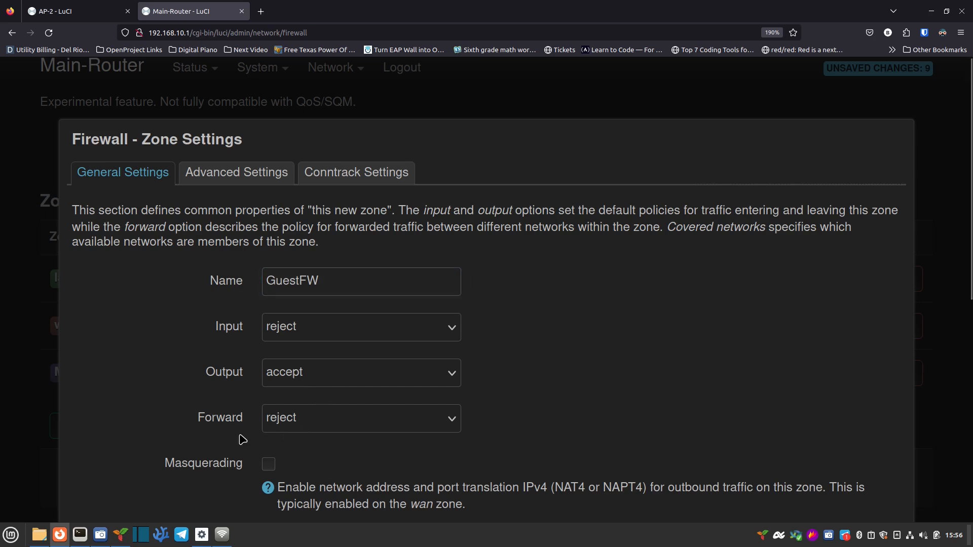
{"action": "scroll", "coordinate": [239, 436], "scroll_direction": "down", "scroll_amount": 3}
{"action": "scroll", "coordinate": [239, 436], "scroll_direction": "down", "scroll_amount": 2}
{"action": "left_click", "coordinate": [293, 372]}
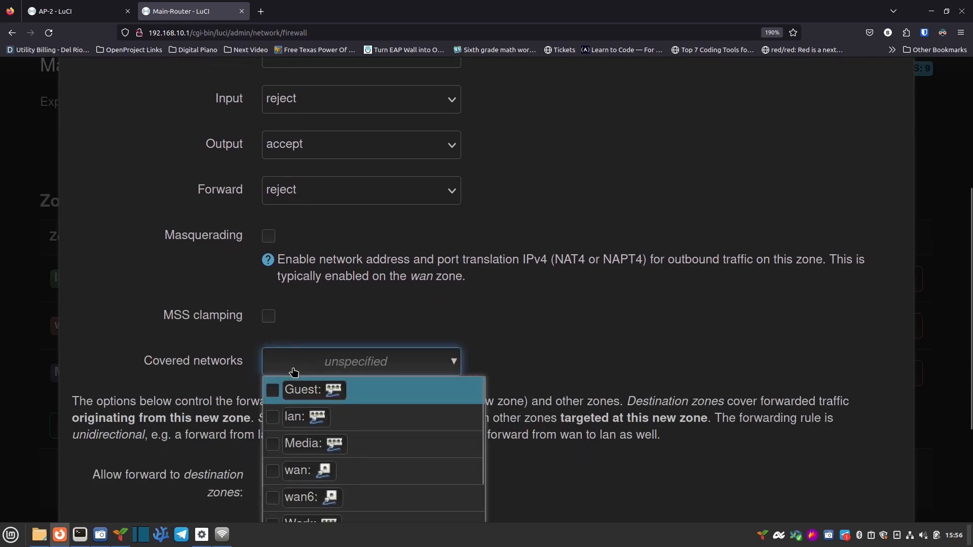
{"action": "left_click", "coordinate": [272, 390]}
{"action": "left_click", "coordinate": [226, 386]}
{"action": "scroll", "coordinate": [215, 383], "scroll_direction": "down", "scroll_amount": 1}
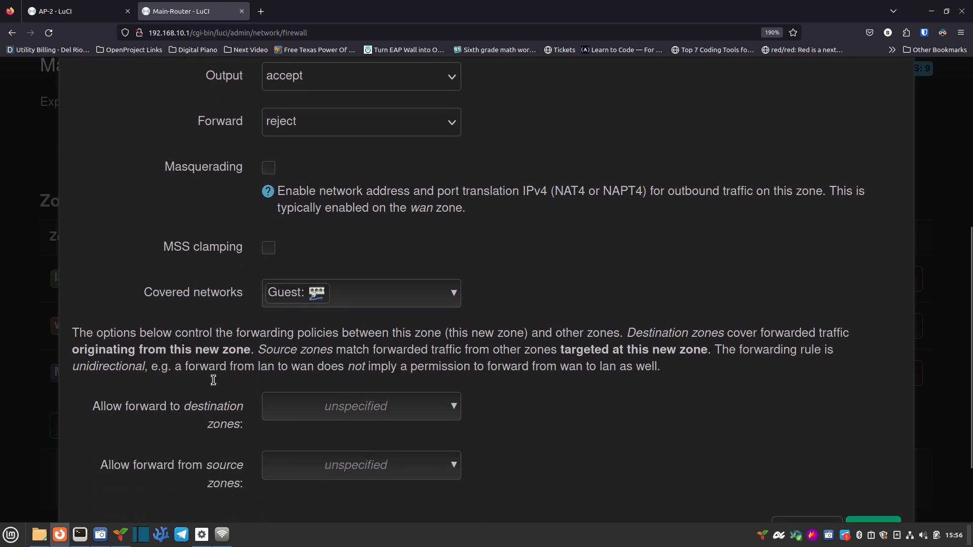
{"action": "scroll", "coordinate": [213, 380], "scroll_direction": "down", "scroll_amount": 2}
Step: Allow GuestFW to forward to wan and save the zone
{"action": "left_click", "coordinate": [303, 332]}
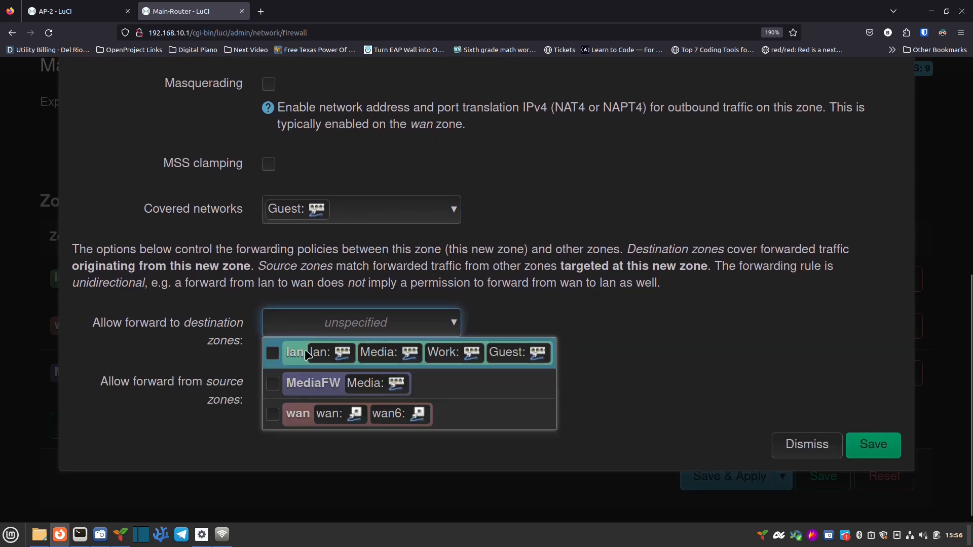
{"action": "left_click", "coordinate": [273, 413]}
{"action": "left_click", "coordinate": [386, 487]}
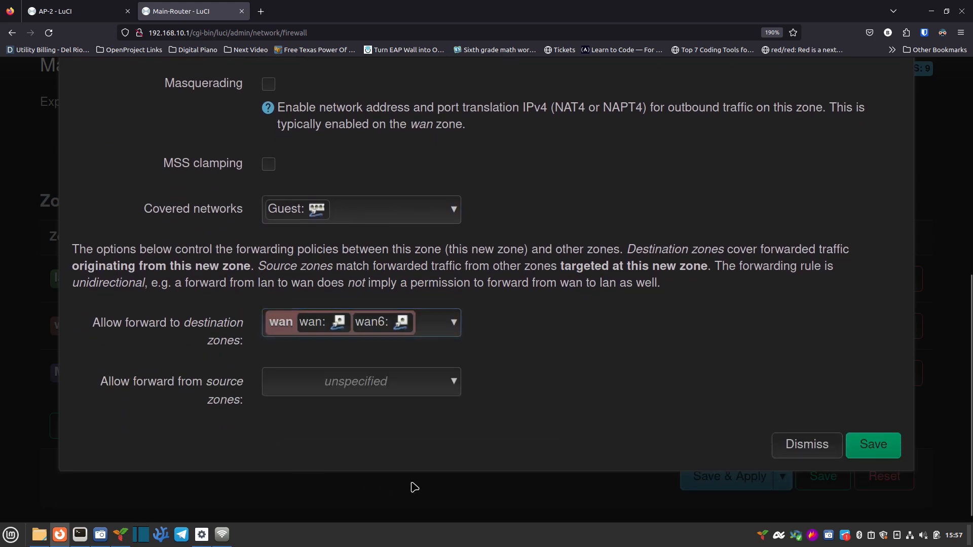
{"action": "left_click", "coordinate": [872, 449]}
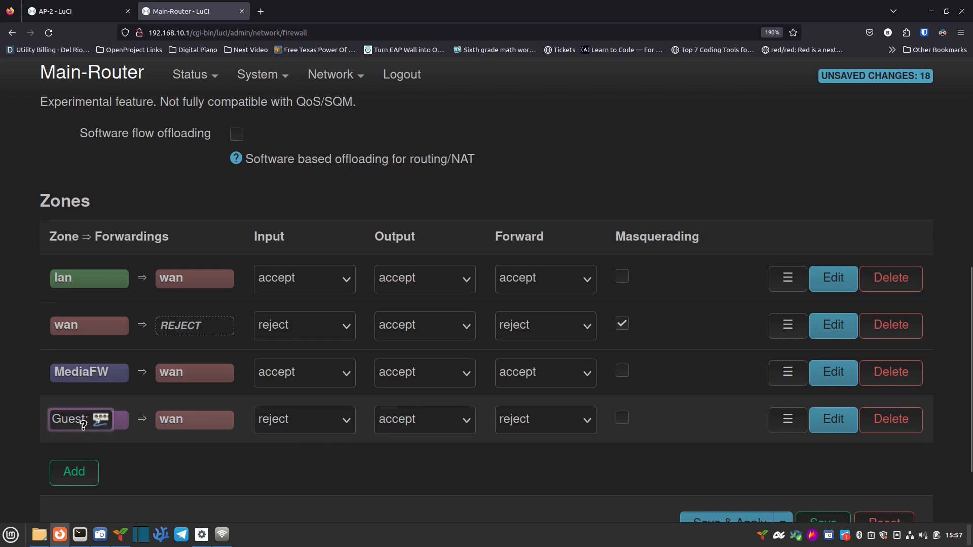
{"action": "scroll", "coordinate": [152, 430], "scroll_direction": "up", "scroll_amount": 5}
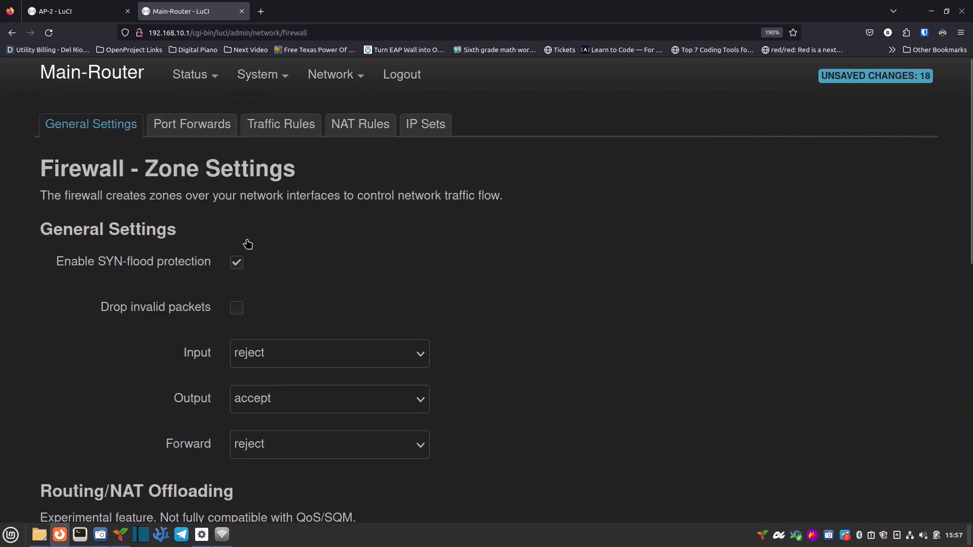
Step: Under Traffic Rules, add a new rule named 'Guest DHCP and DNS'
{"action": "left_click", "coordinate": [299, 135]}
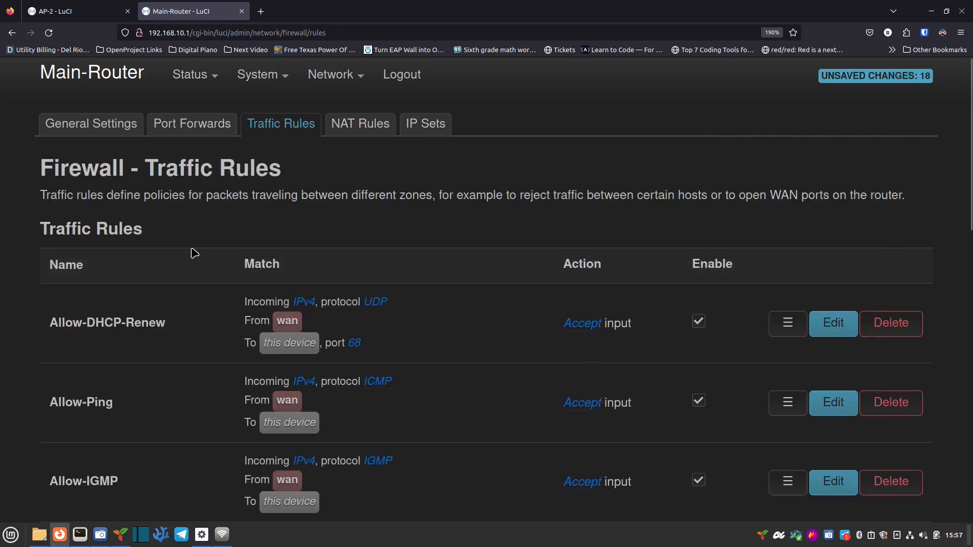
{"action": "scroll", "coordinate": [194, 253], "scroll_direction": "down", "scroll_amount": 2}
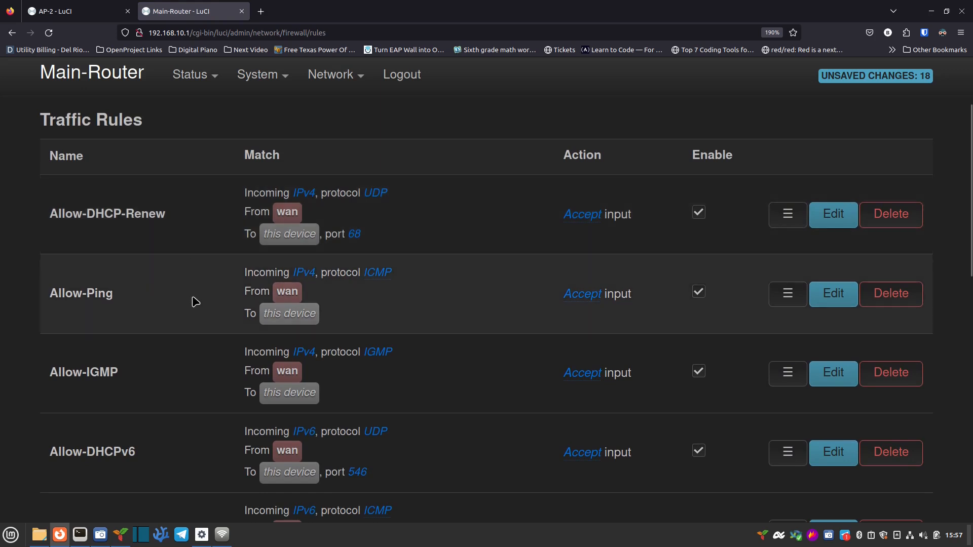
{"action": "scroll", "coordinate": [194, 320], "scroll_direction": "down", "scroll_amount": 2}
{"action": "scroll", "coordinate": [194, 321], "scroll_direction": "down", "scroll_amount": 2}
{"action": "scroll", "coordinate": [194, 320], "scroll_direction": "down", "scroll_amount": 2}
{"action": "scroll", "coordinate": [194, 320], "scroll_direction": "down", "scroll_amount": 5}
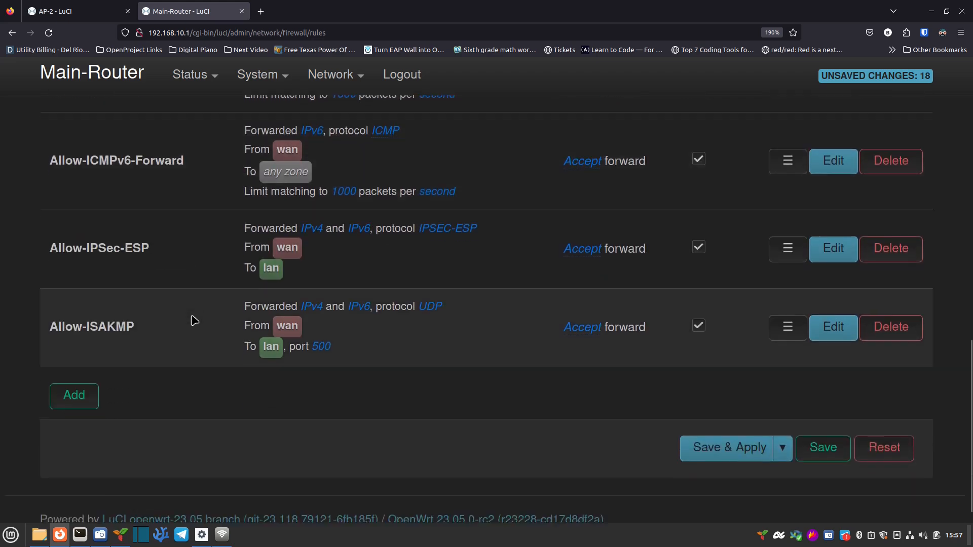
{"action": "left_click", "coordinate": [83, 373]}
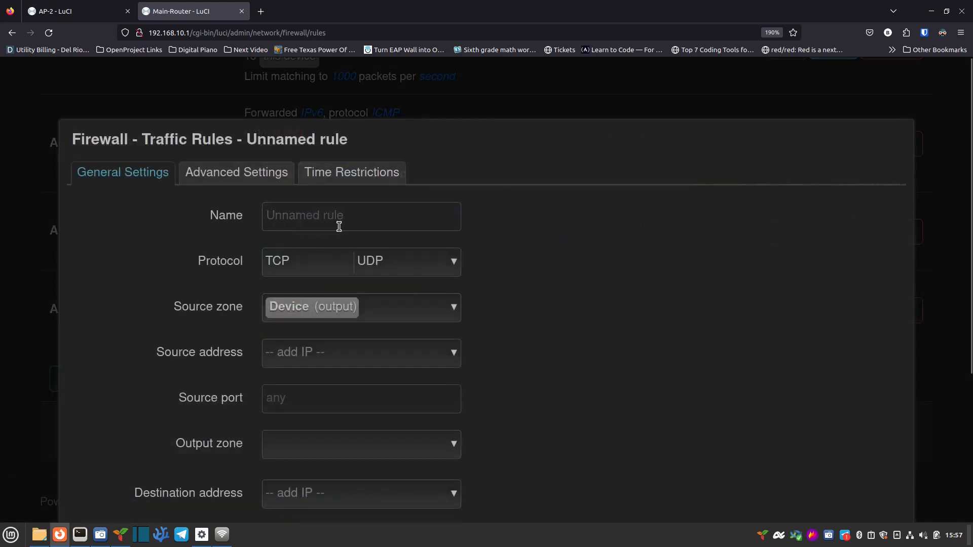
{"action": "left_click", "coordinate": [362, 220]}
{"action": "type", "text": "GUE"}
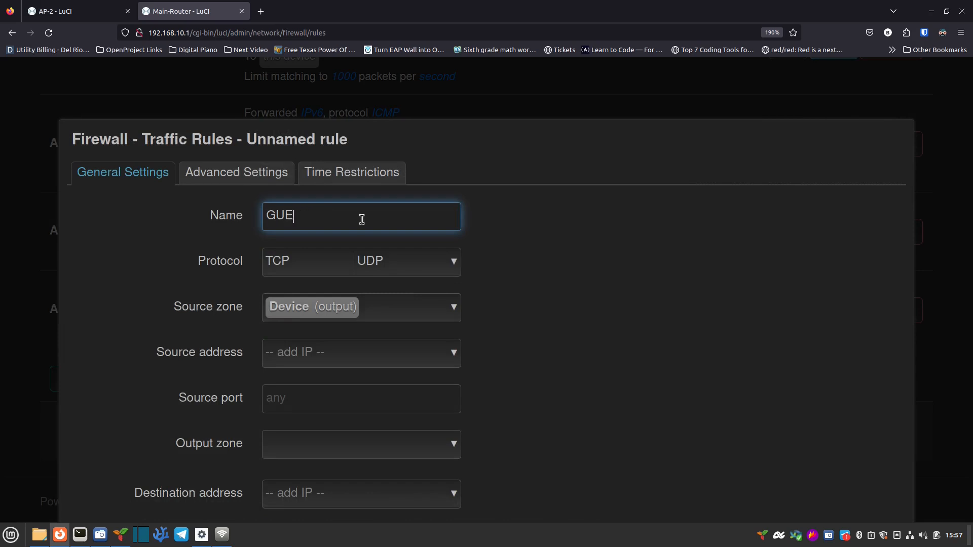
{"action": "type", "text": "St DHCP and DNS"}
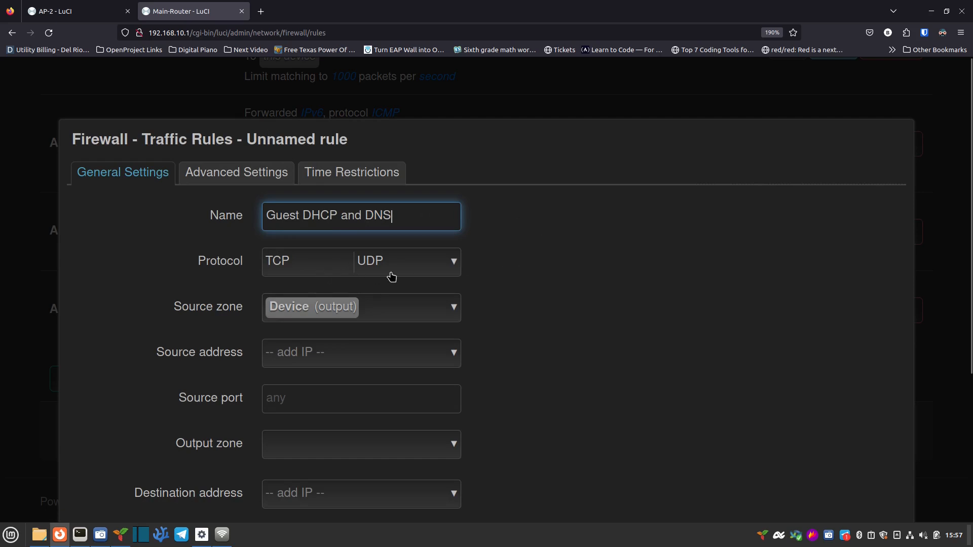
Step: Set source GuestFW, destination Device (input), ports 53 67 68; save and apply the changes
{"action": "left_click", "coordinate": [362, 318]}
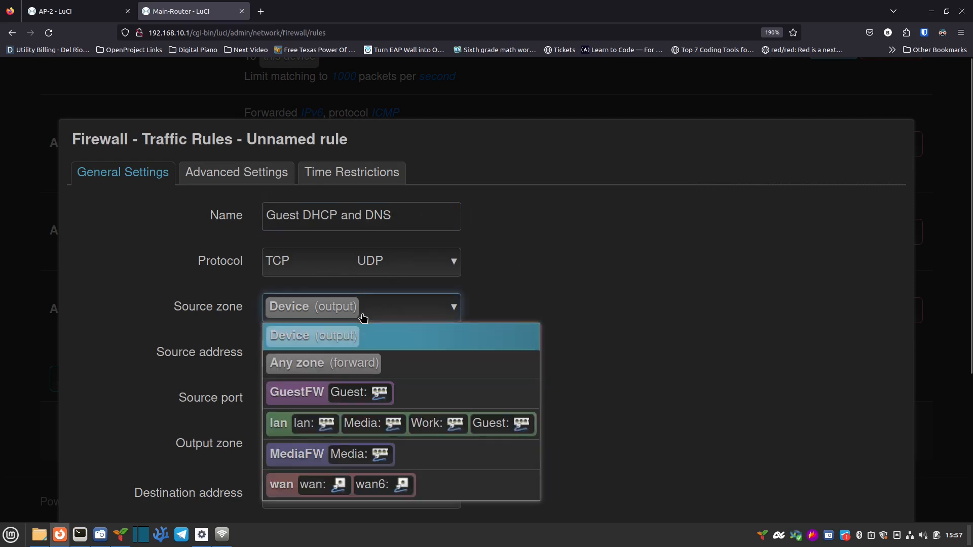
{"action": "left_click", "coordinate": [293, 396]}
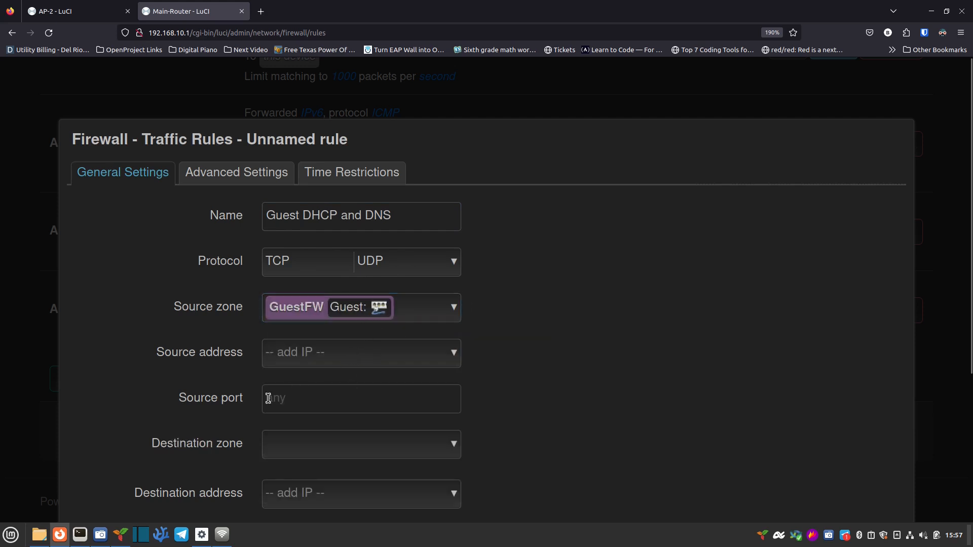
{"action": "scroll", "coordinate": [186, 358], "scroll_direction": "down", "scroll_amount": 3}
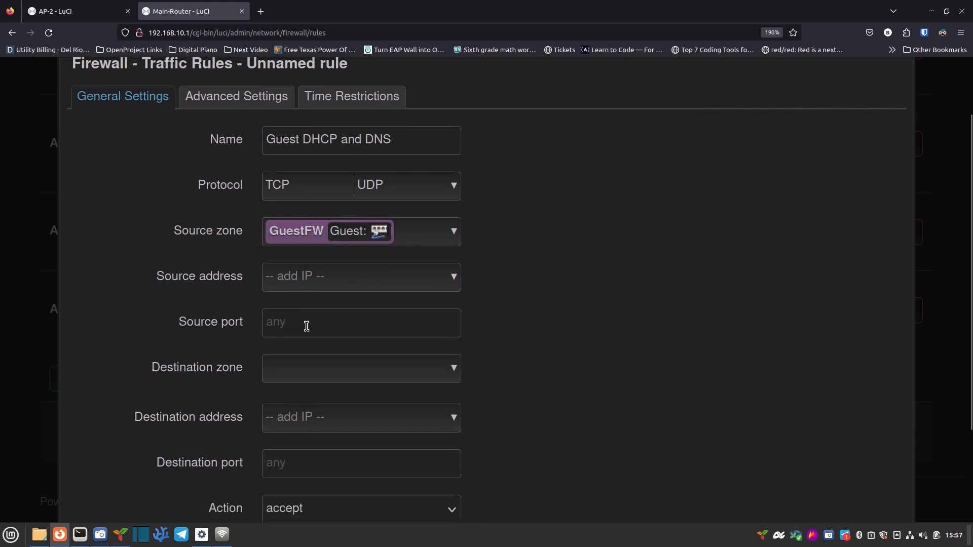
{"action": "scroll", "coordinate": [243, 376], "scroll_direction": "down", "scroll_amount": 3}
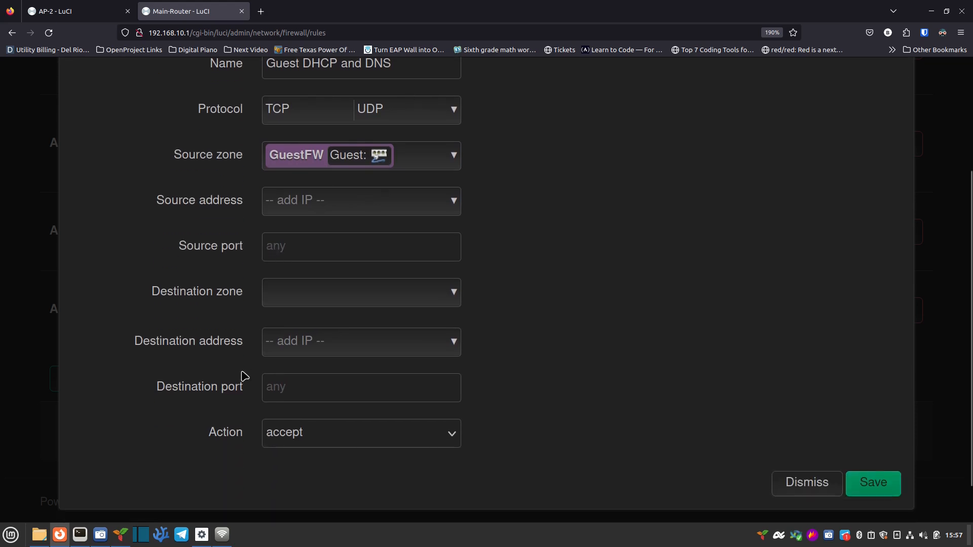
{"action": "left_click", "coordinate": [307, 298]}
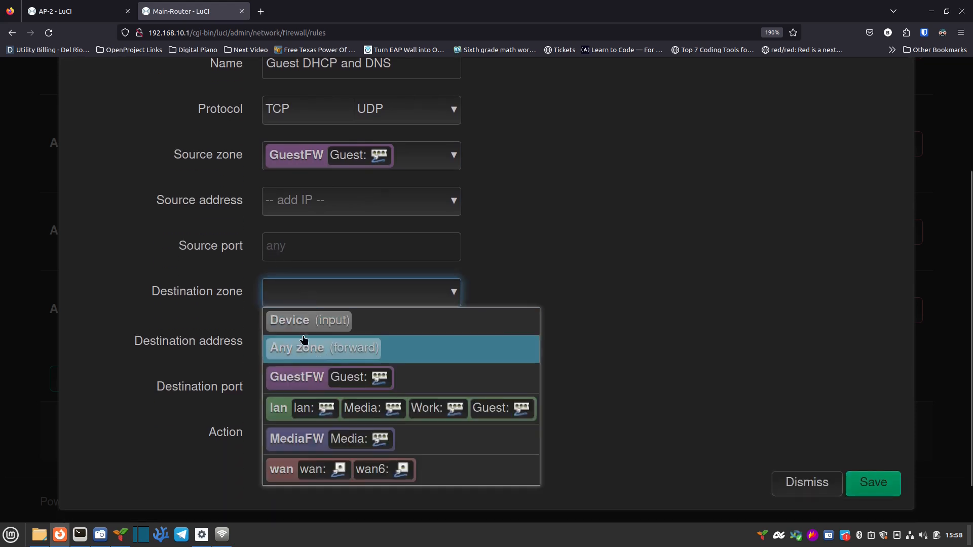
{"action": "left_click", "coordinate": [314, 324]}
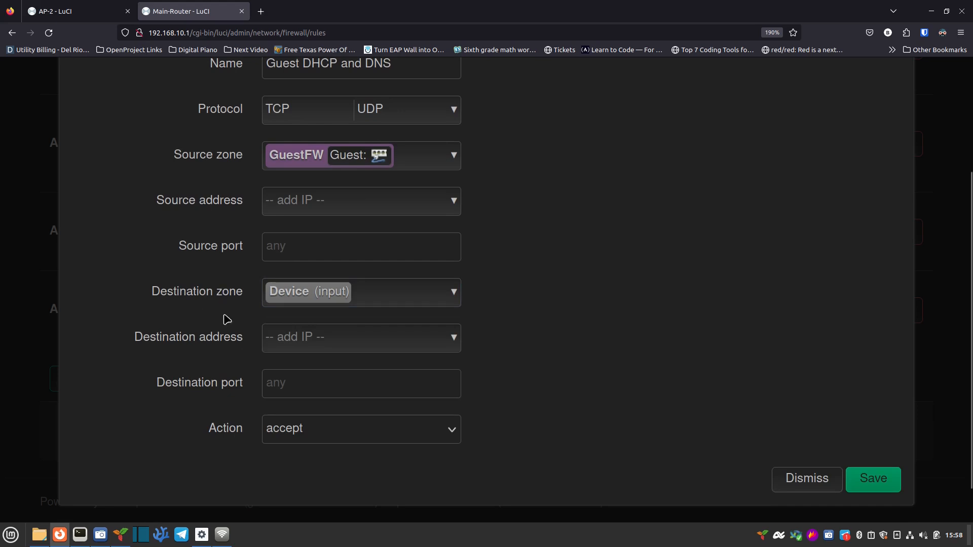
{"action": "left_click", "coordinate": [303, 381]}
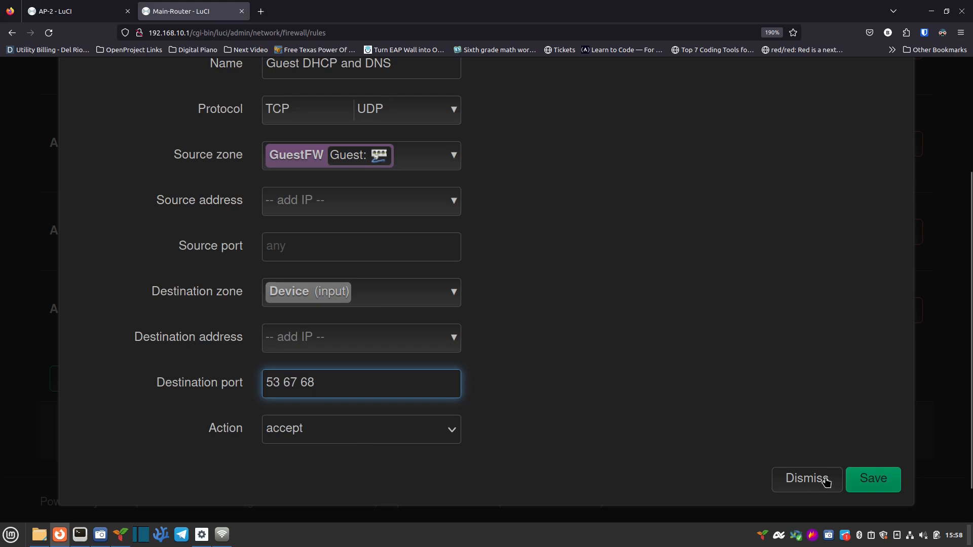
{"action": "left_click", "coordinate": [872, 489]}
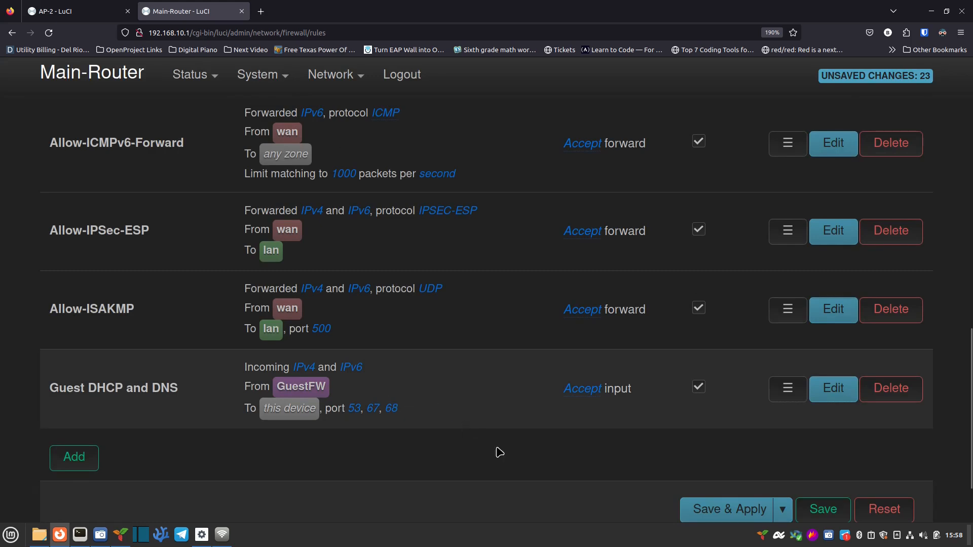
{"action": "left_click", "coordinate": [707, 509]}
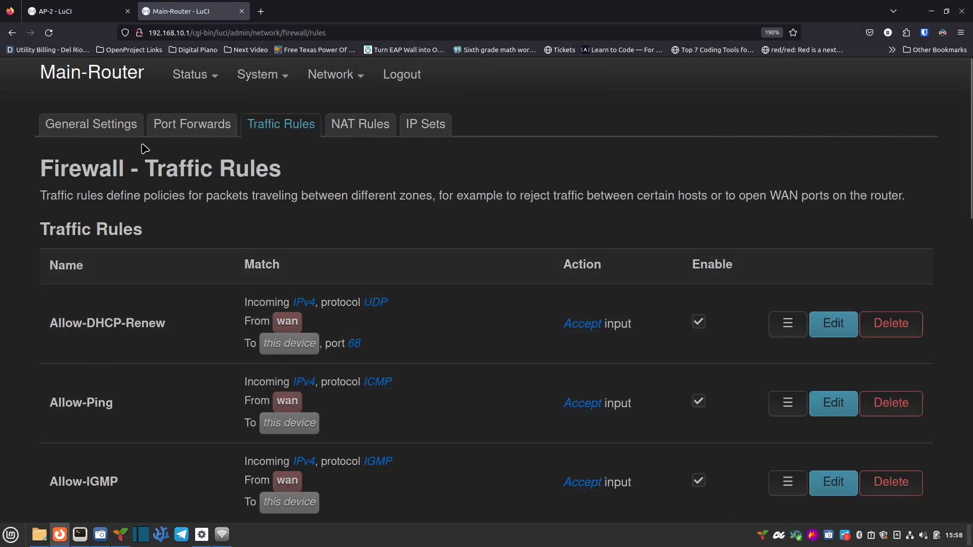
Step: Return to the firewall General Settings and scroll down to the Zones table
{"action": "left_click", "coordinate": [106, 131]}
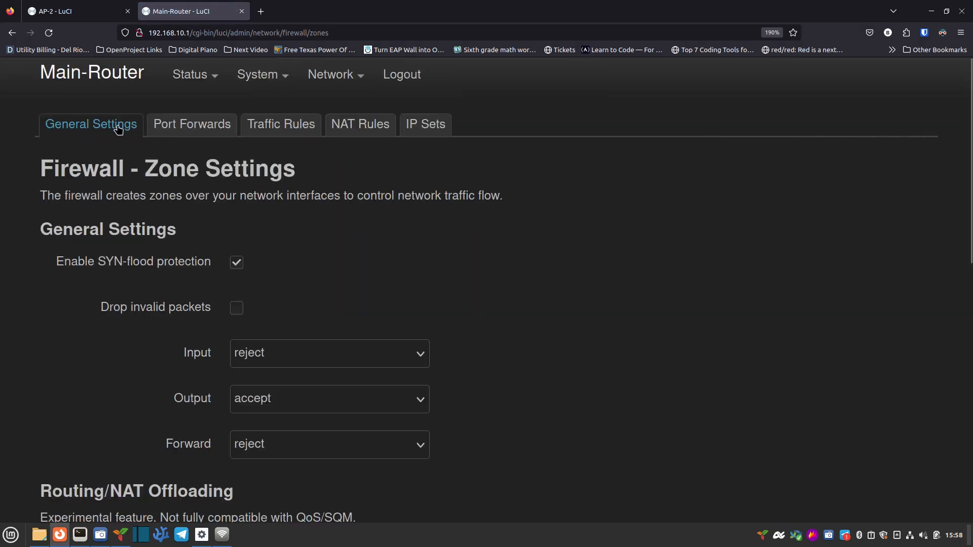
{"action": "scroll", "coordinate": [81, 275], "scroll_direction": "down", "scroll_amount": 10}
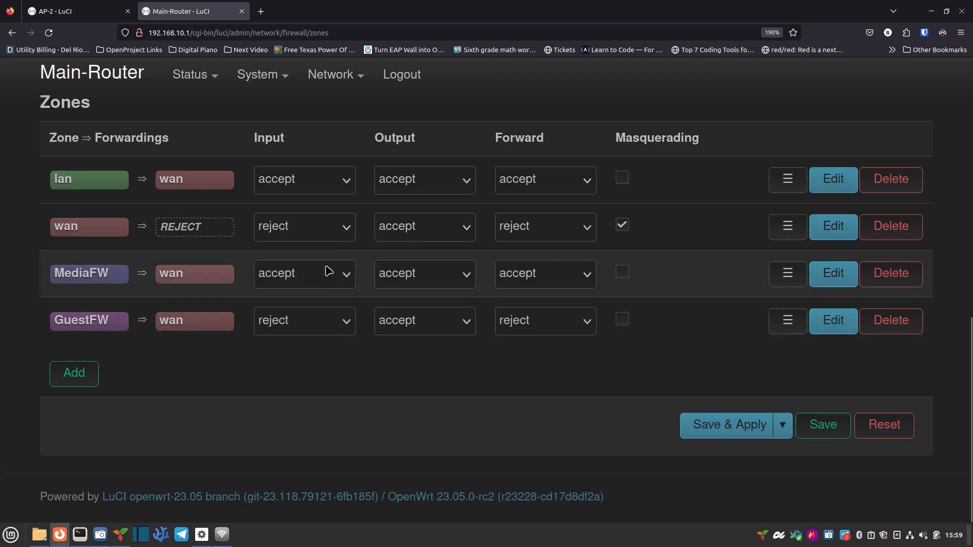
Step: Add a zone named Work with Input and Forward policies set to accept, masquerading off
{"action": "left_click", "coordinate": [78, 383]}
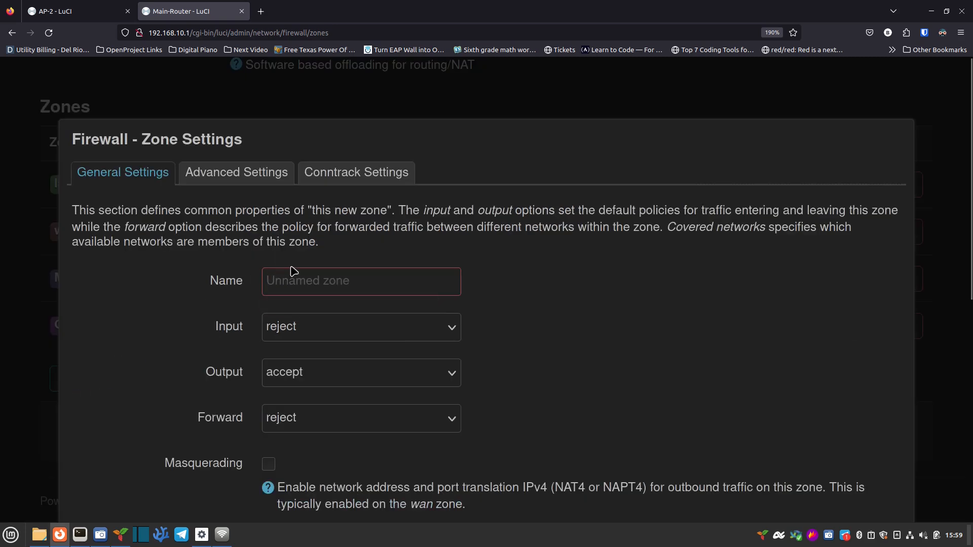
{"action": "left_click", "coordinate": [304, 276]}
{"action": "type", "text": "Work"}
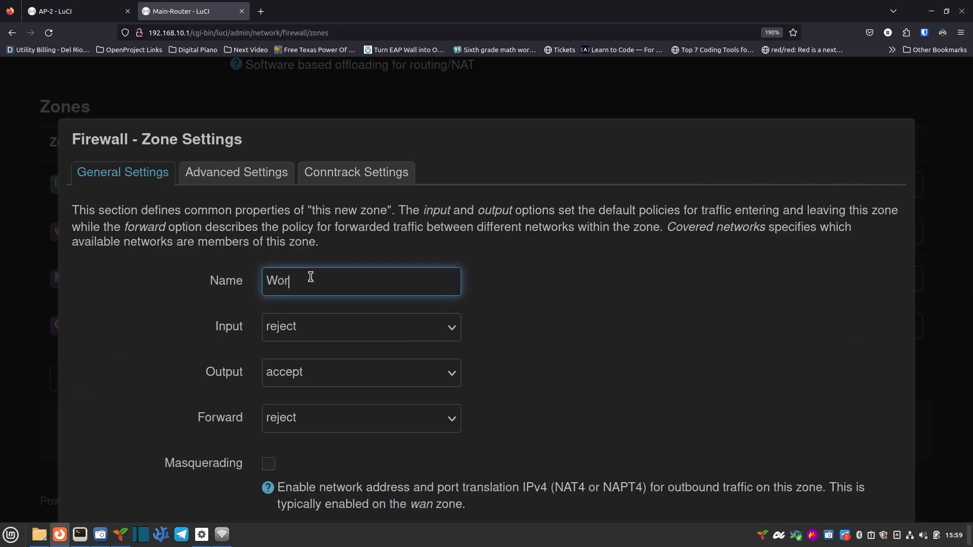
{"action": "left_click", "coordinate": [351, 337]}
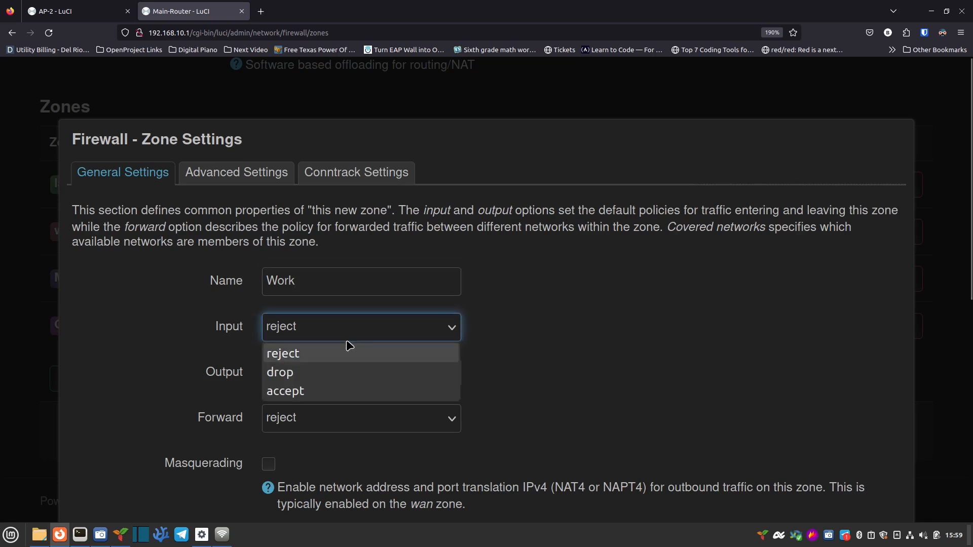
{"action": "left_click", "coordinate": [330, 375]}
{"action": "left_click", "coordinate": [328, 339]}
{"action": "left_click", "coordinate": [318, 396]}
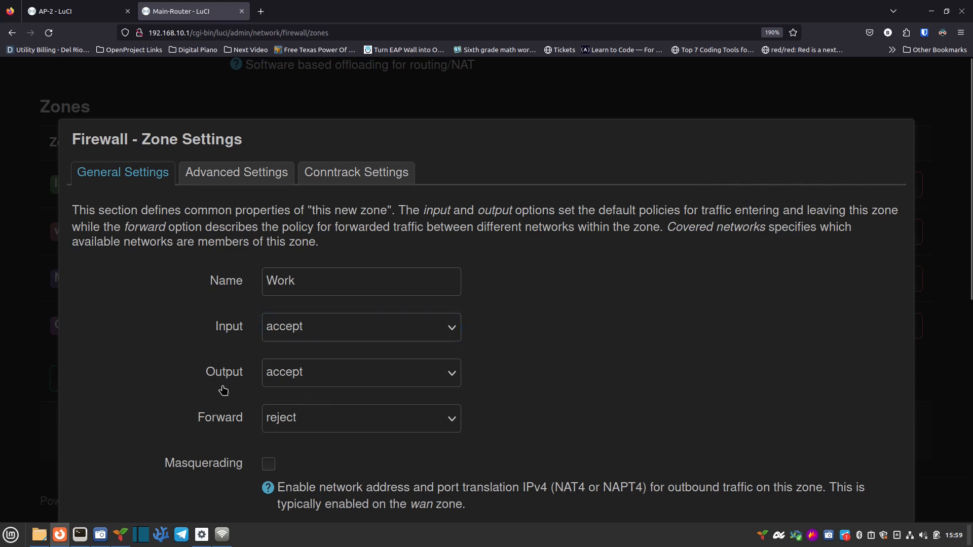
{"action": "scroll", "coordinate": [227, 390], "scroll_direction": "down", "scroll_amount": 2}
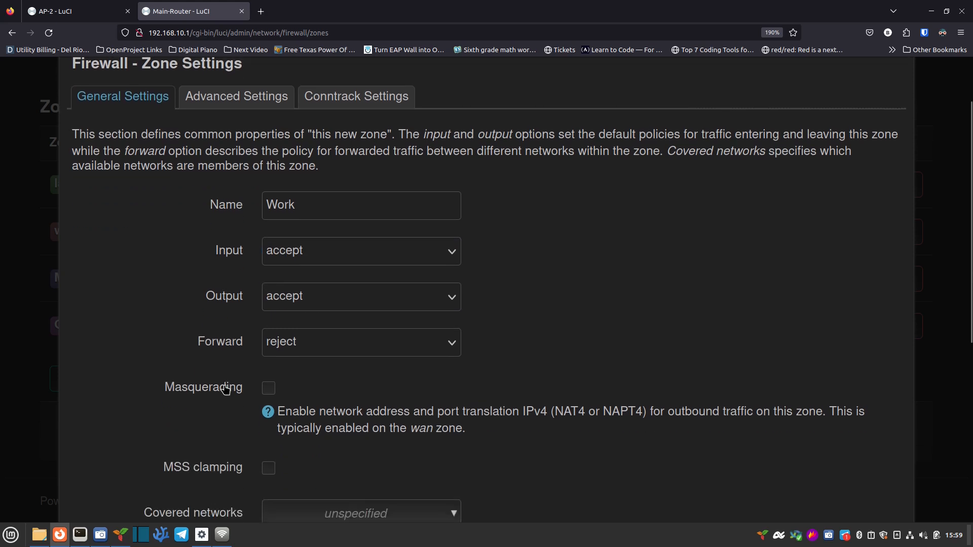
{"action": "scroll", "coordinate": [226, 389], "scroll_direction": "down", "scroll_amount": 2}
{"action": "left_click", "coordinate": [336, 274]}
{"action": "left_click", "coordinate": [322, 331]}
{"action": "key", "text": "Tab"}
{"action": "key", "text": "space"}
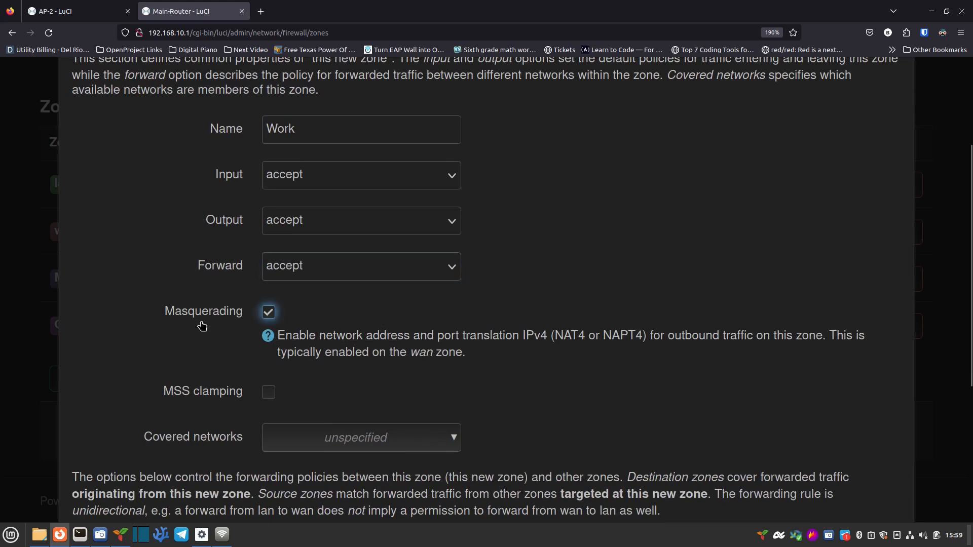
{"action": "left_click", "coordinate": [268, 312]}
Step: Make the Work zone cover the Work network, allow forwarding to wan, and save
{"action": "scroll", "coordinate": [486, 392], "scroll_direction": "down", "scroll_amount": 3}
{"action": "left_click", "coordinate": [321, 289]}
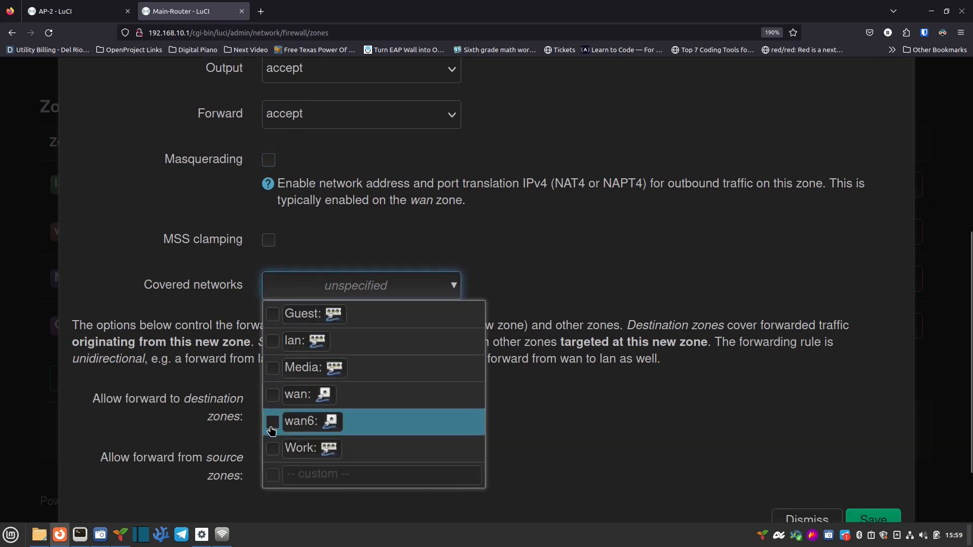
{"action": "left_click", "coordinate": [272, 448]}
{"action": "left_click", "coordinate": [173, 349]}
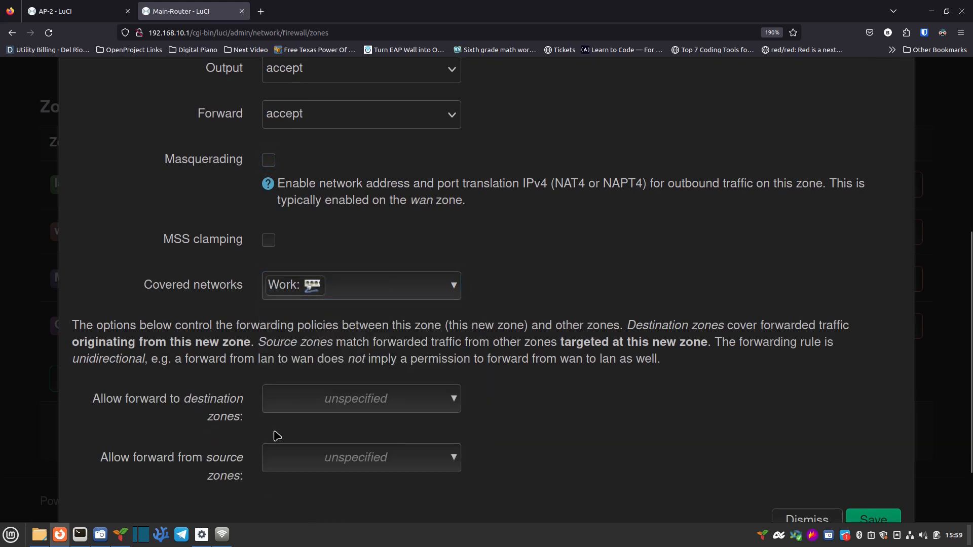
{"action": "scroll", "coordinate": [307, 412], "scroll_direction": "down", "scroll_amount": 3}
{"action": "left_click", "coordinate": [315, 331]}
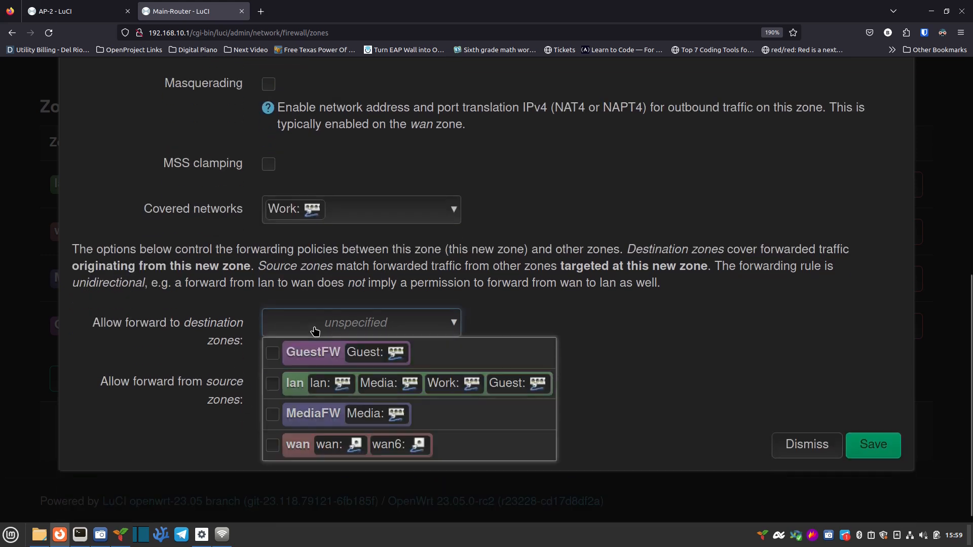
{"action": "left_click", "coordinate": [272, 444]}
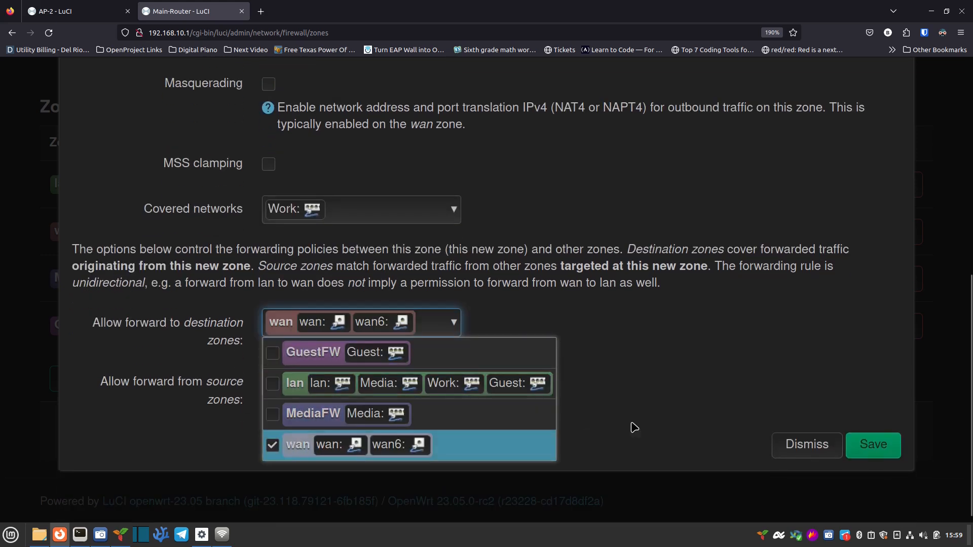
{"action": "left_click", "coordinate": [871, 444]}
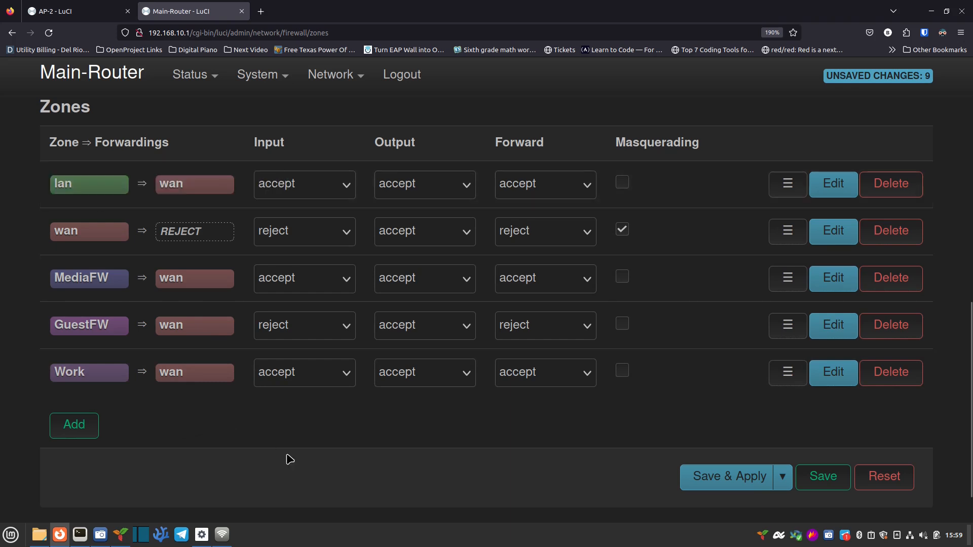
{"action": "mouse_move", "coordinate": [87, 185]}
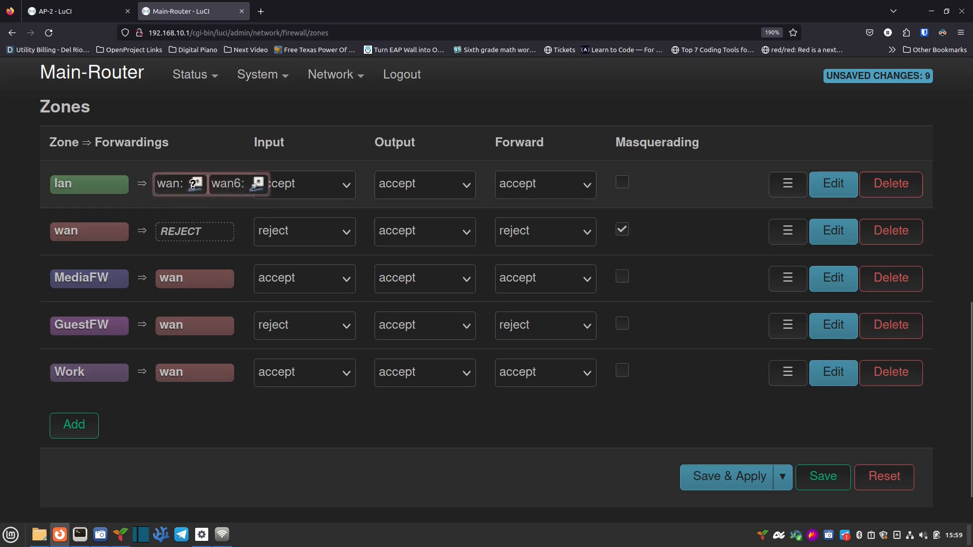
Step: Edit the lan zone to also forward to MediaFW and Work, then save
{"action": "left_click", "coordinate": [848, 184]}
{"action": "scroll", "coordinate": [226, 299], "scroll_direction": "down", "scroll_amount": 5}
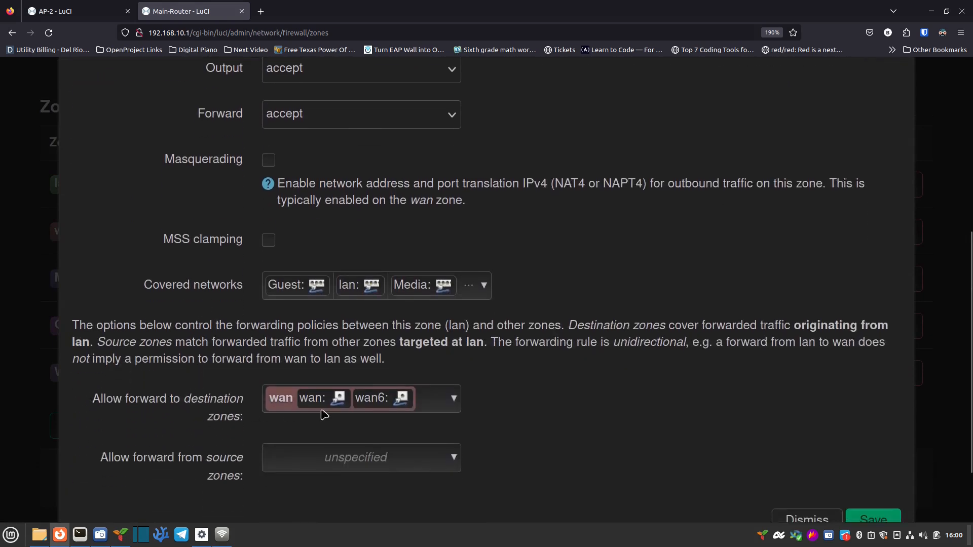
{"action": "left_click", "coordinate": [424, 404]}
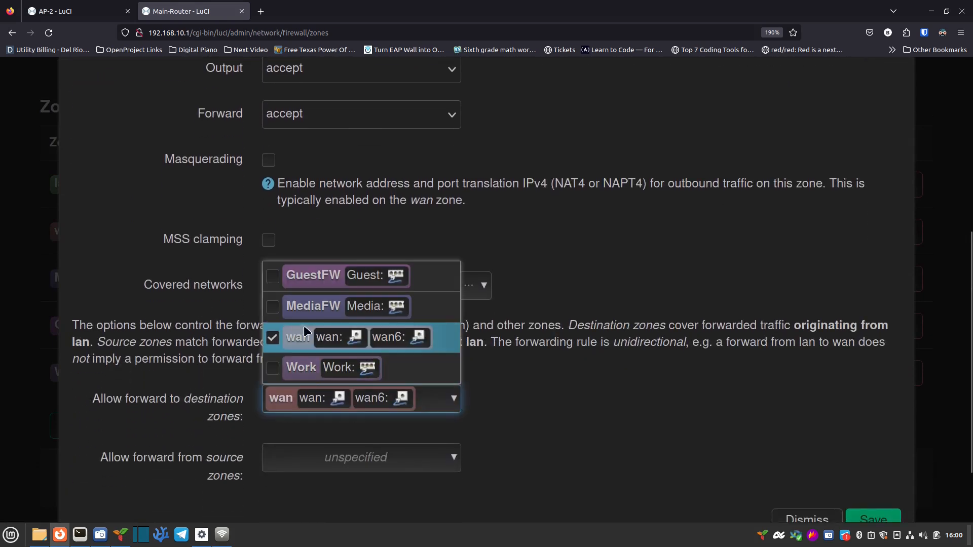
{"action": "left_click", "coordinate": [274, 279]}
{"action": "left_click", "coordinate": [272, 279]}
{"action": "left_click", "coordinate": [269, 306]}
{"action": "left_click", "coordinate": [273, 368]}
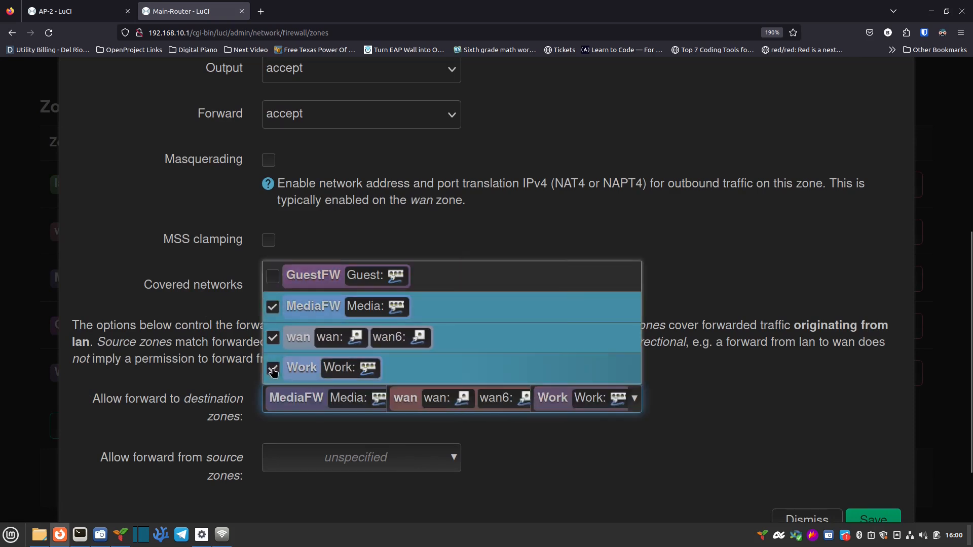
{"action": "left_click", "coordinate": [863, 516]}
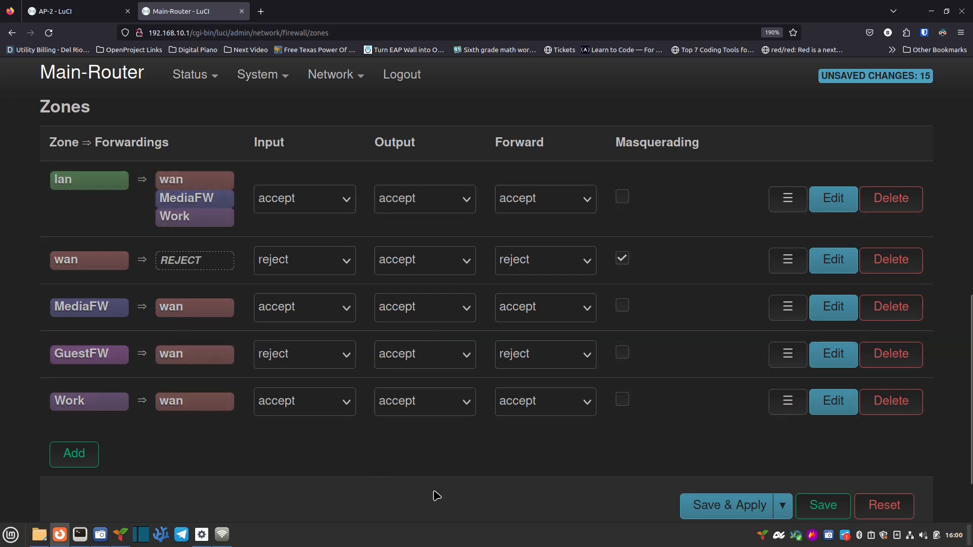
Step: Save & Apply the 15 pending firewall zone changes
{"action": "left_click", "coordinate": [722, 507]}
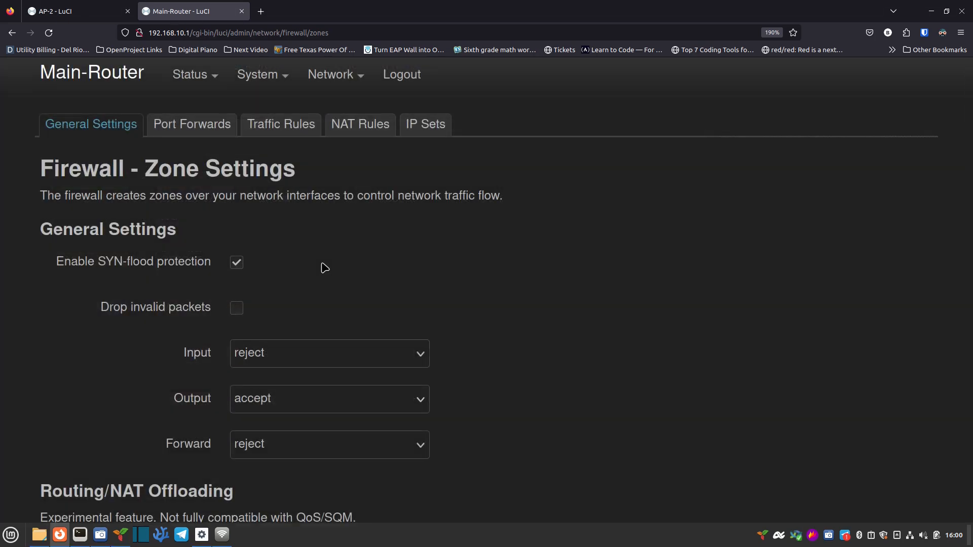
Step: Reassign the Guest interface's firewall zone from lan to GuestFW and save
{"action": "mouse_move", "coordinate": [334, 86]}
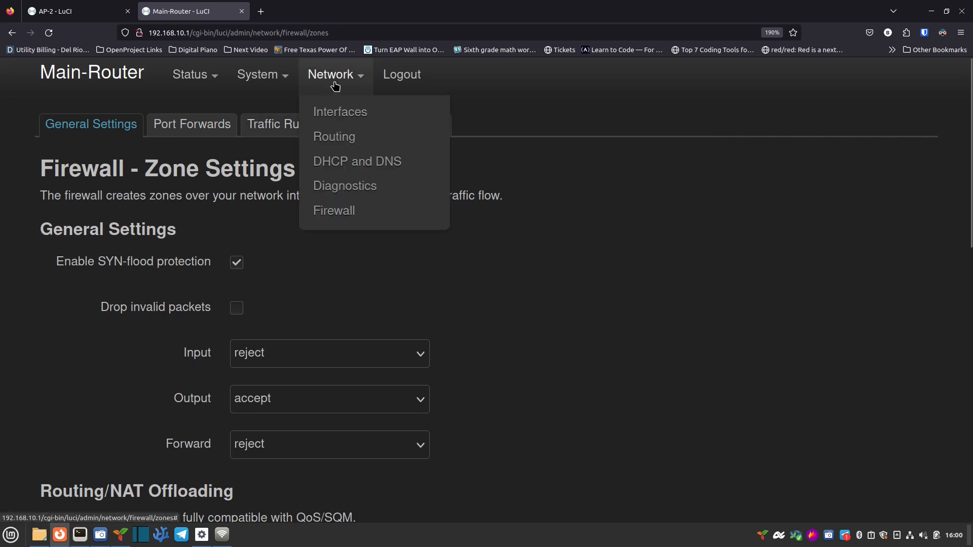
{"action": "left_click", "coordinate": [345, 112]}
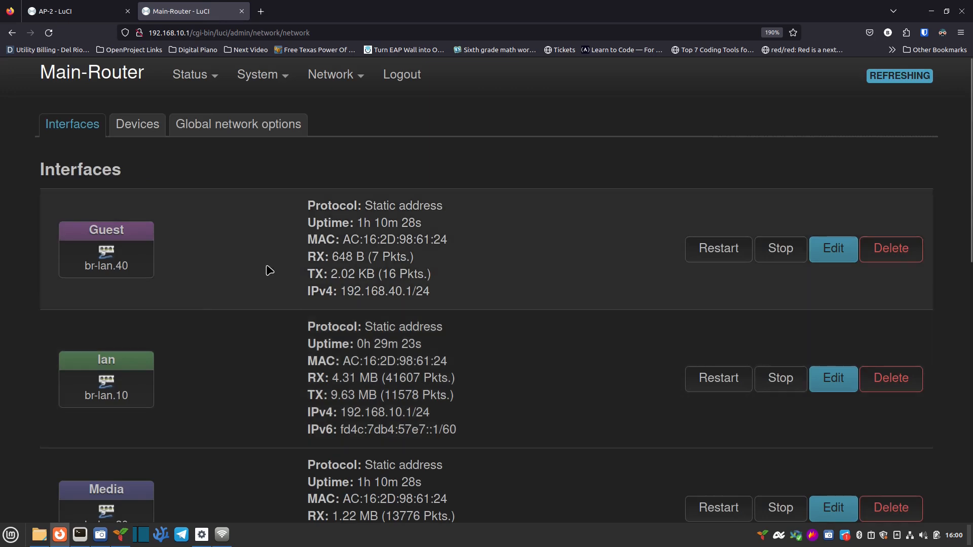
{"action": "left_click", "coordinate": [833, 255]}
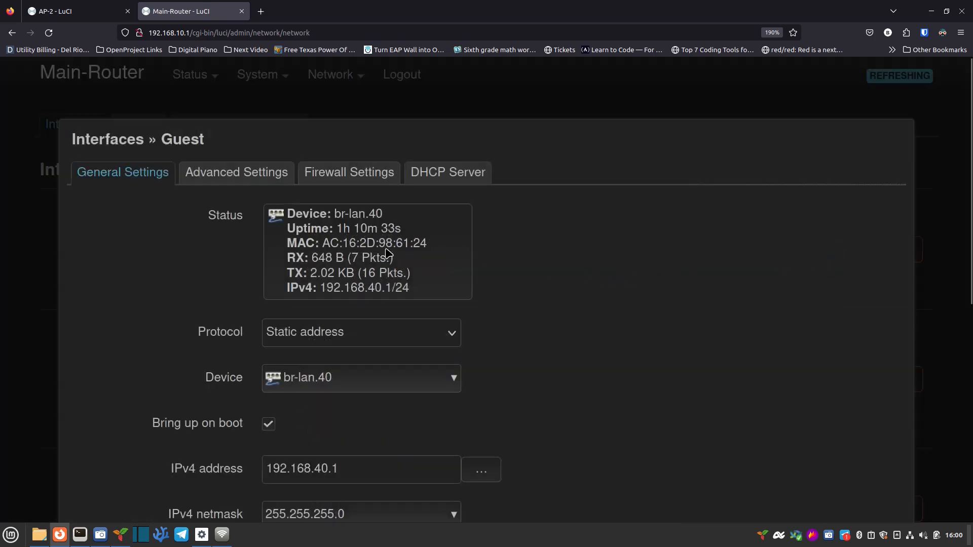
{"action": "left_click", "coordinate": [335, 174]}
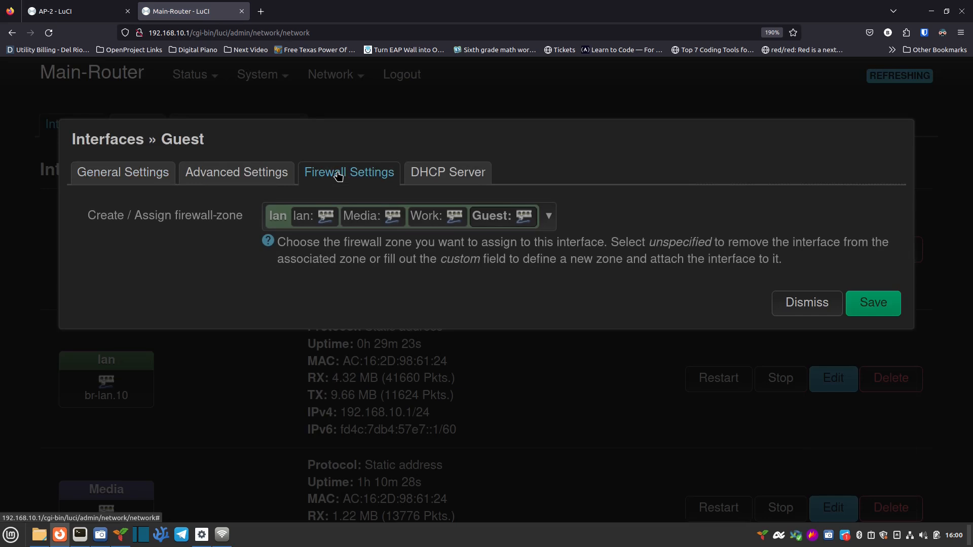
{"action": "left_click", "coordinate": [422, 222]}
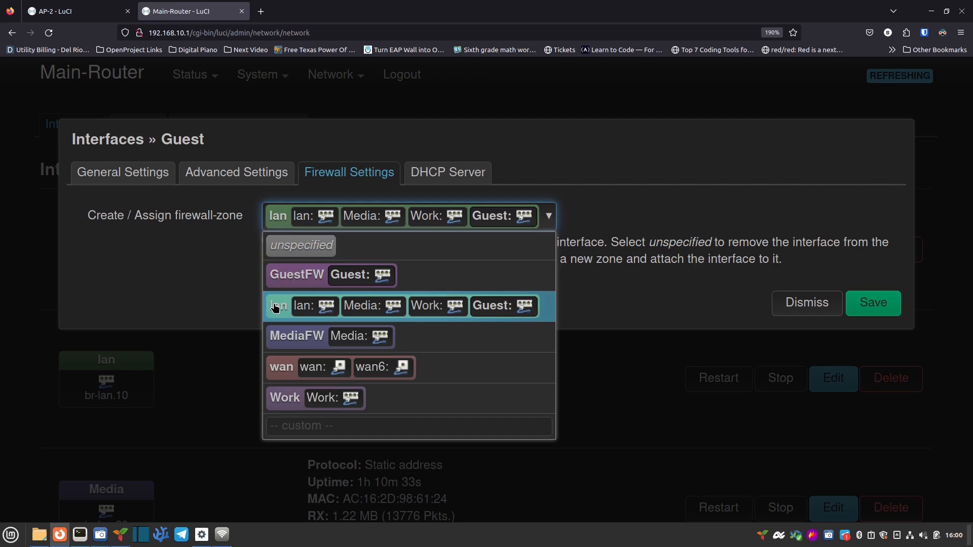
{"action": "left_click", "coordinate": [291, 278]}
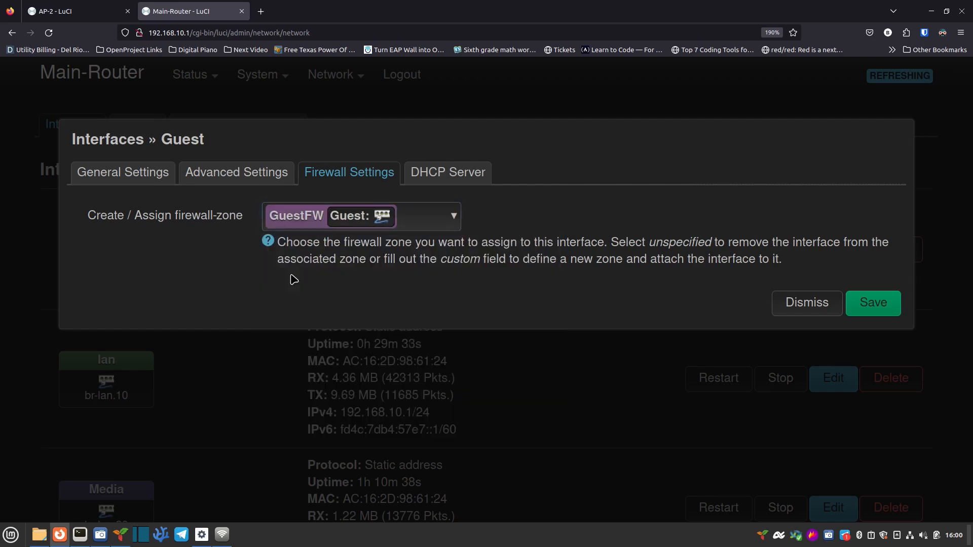
{"action": "left_click", "coordinate": [866, 304]}
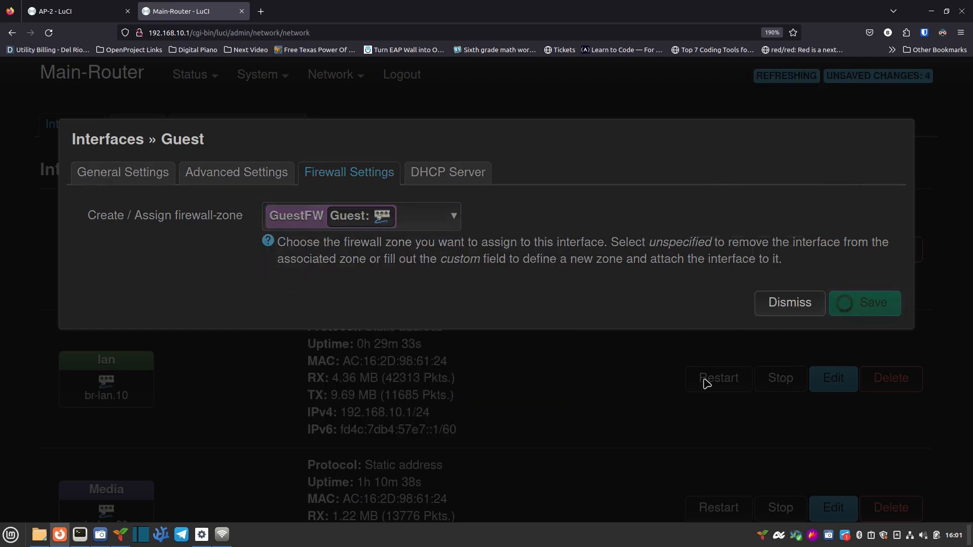
{"action": "scroll", "coordinate": [533, 372], "scroll_direction": "down", "scroll_amount": 2}
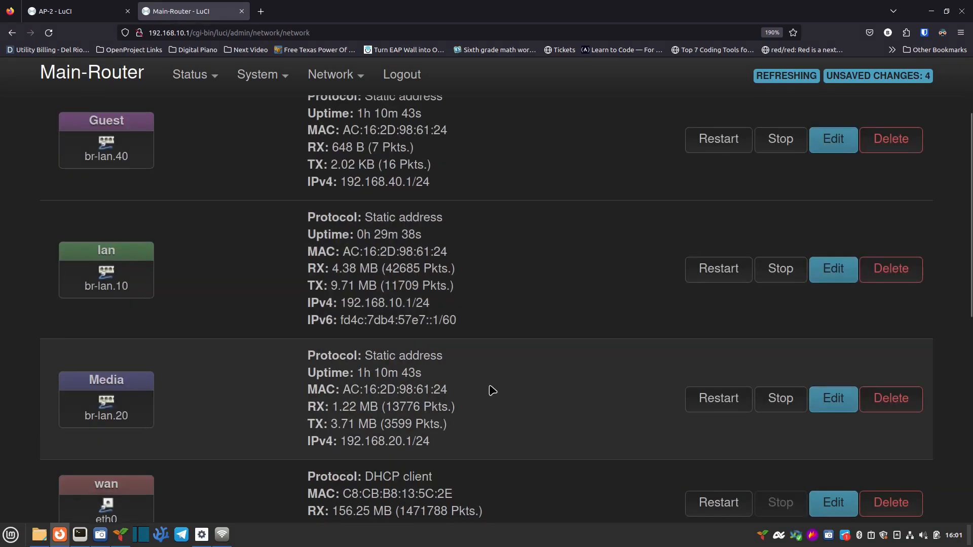
Step: Put the Media interface in the MediaFW firewall zone and save
{"action": "left_click", "coordinate": [832, 409]}
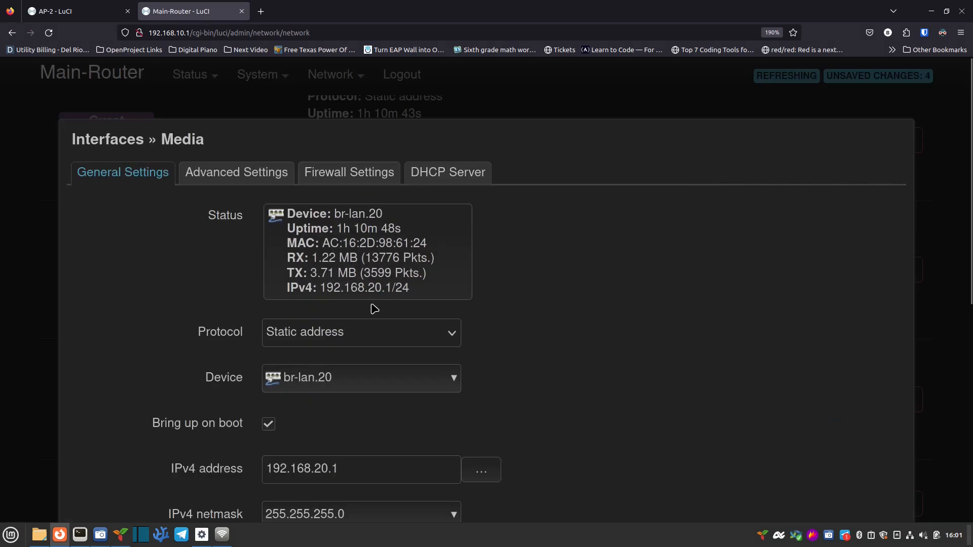
{"action": "left_click", "coordinate": [352, 175]}
{"action": "left_click", "coordinate": [359, 219]}
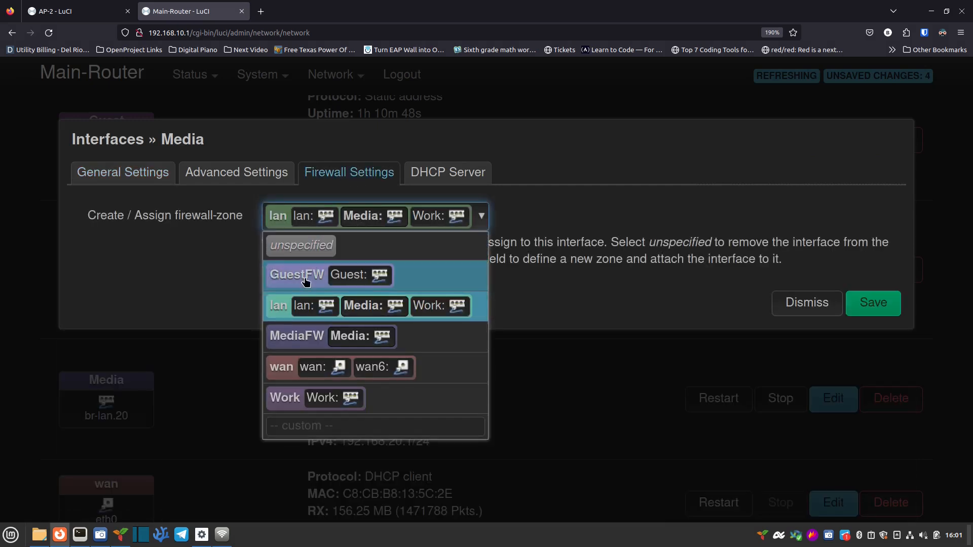
{"action": "left_click", "coordinate": [293, 339]}
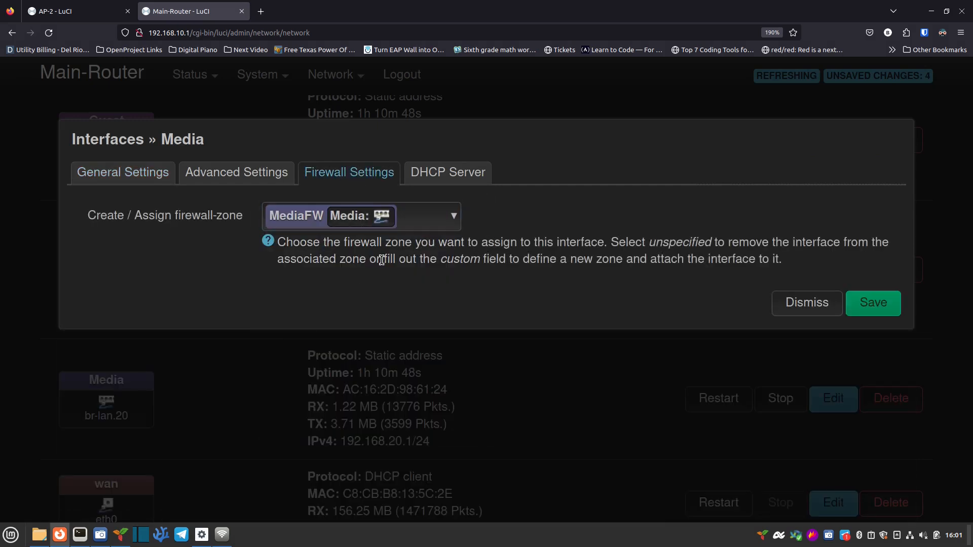
{"action": "left_click", "coordinate": [870, 304]}
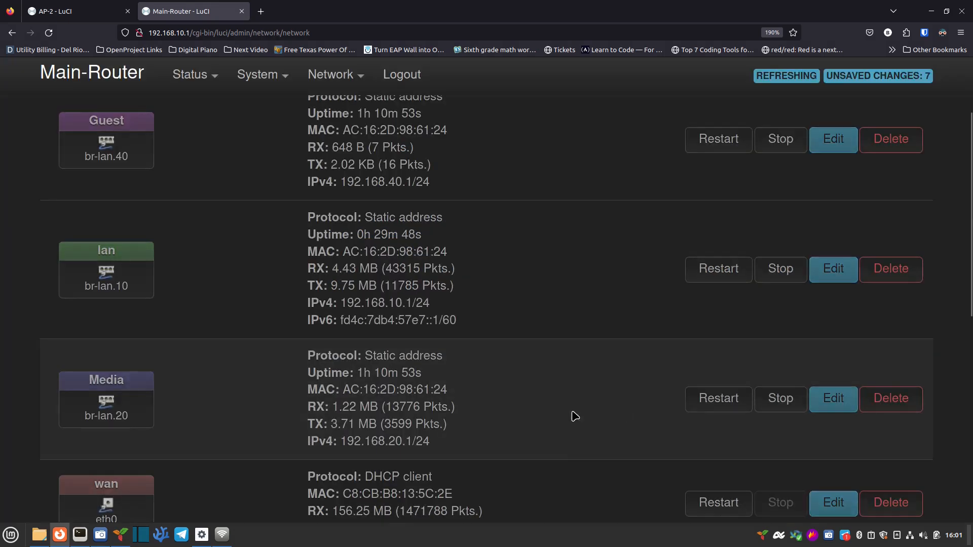
{"action": "scroll", "coordinate": [413, 390], "scroll_direction": "down", "scroll_amount": 2}
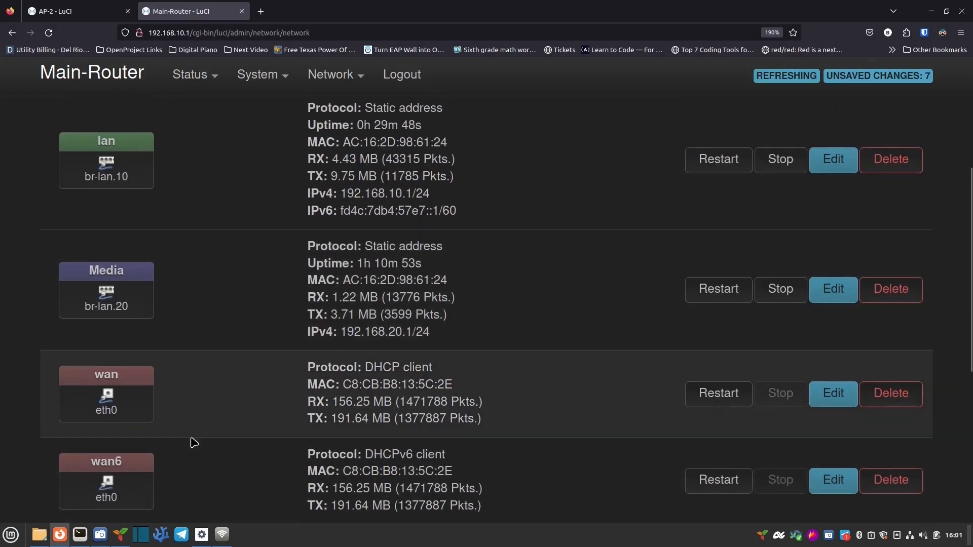
{"action": "scroll", "coordinate": [195, 439], "scroll_direction": "down", "scroll_amount": 2}
Step: Put the Work interface in the Work firewall zone and save
{"action": "left_click", "coordinate": [833, 479]}
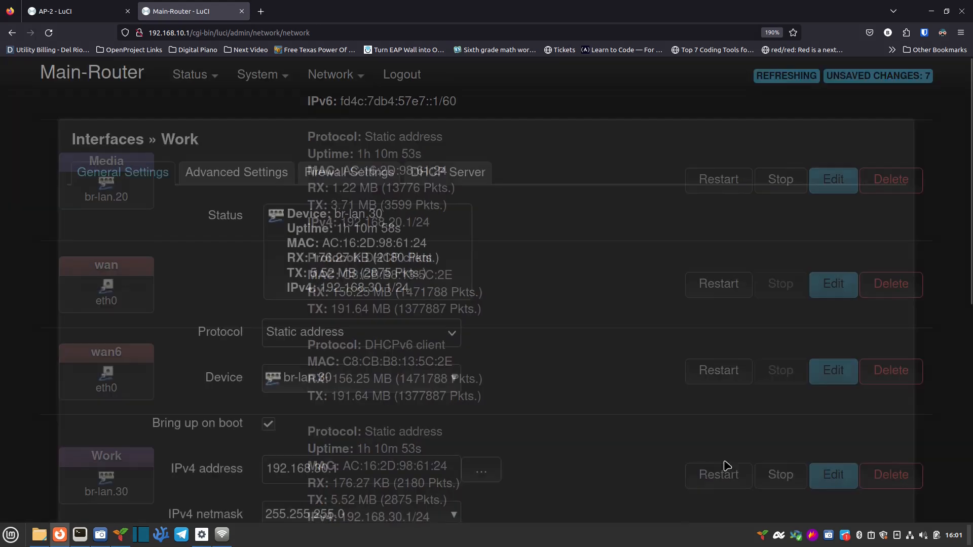
{"action": "left_click", "coordinate": [362, 179]}
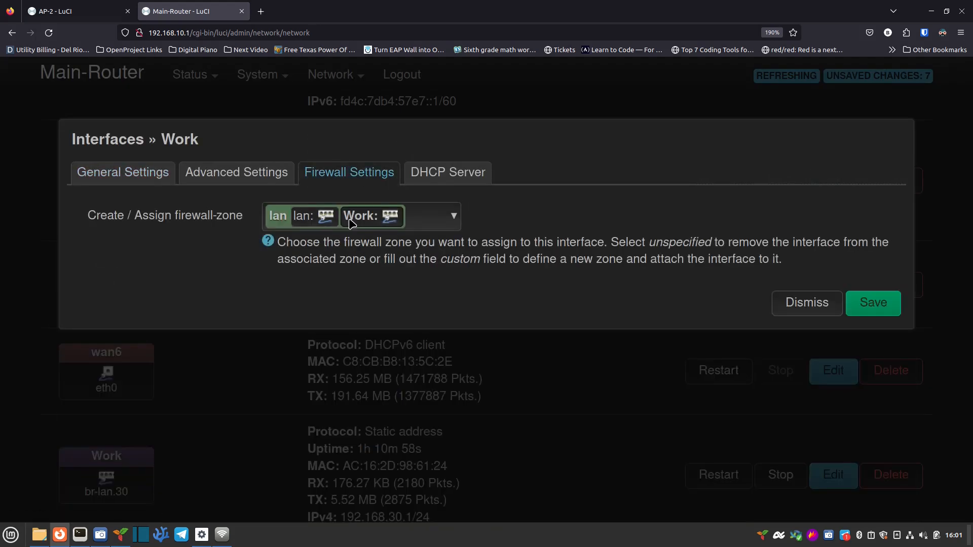
{"action": "left_click", "coordinate": [352, 218]}
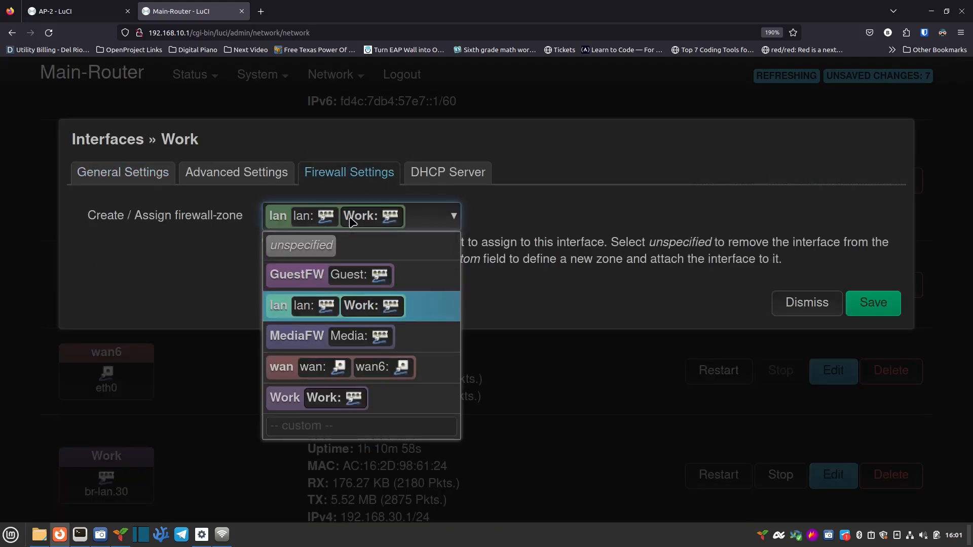
{"action": "left_click", "coordinate": [284, 371]}
{"action": "left_click", "coordinate": [381, 224]}
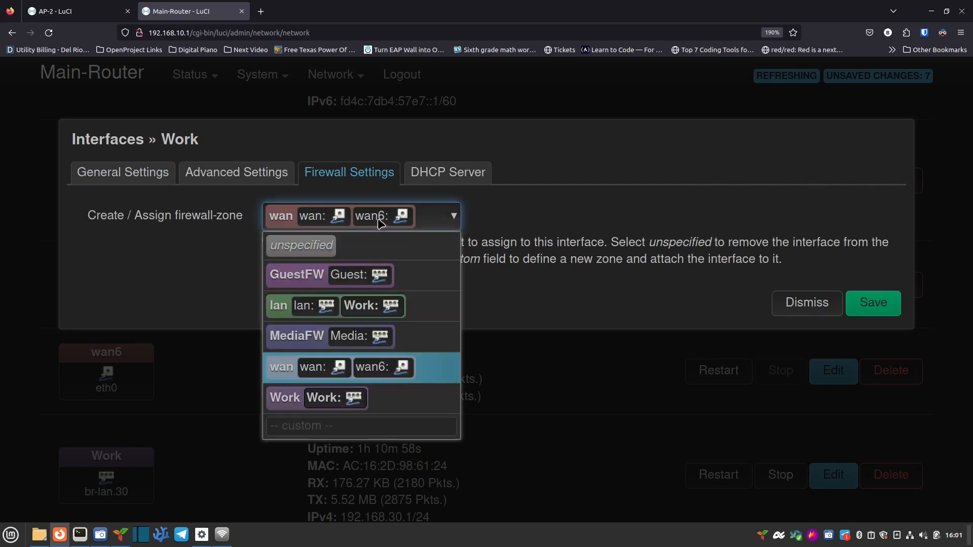
{"action": "left_click", "coordinate": [288, 402]}
{"action": "left_click", "coordinate": [852, 306]}
{"action": "scroll", "coordinate": [587, 458], "scroll_direction": "down", "scroll_amount": 2}
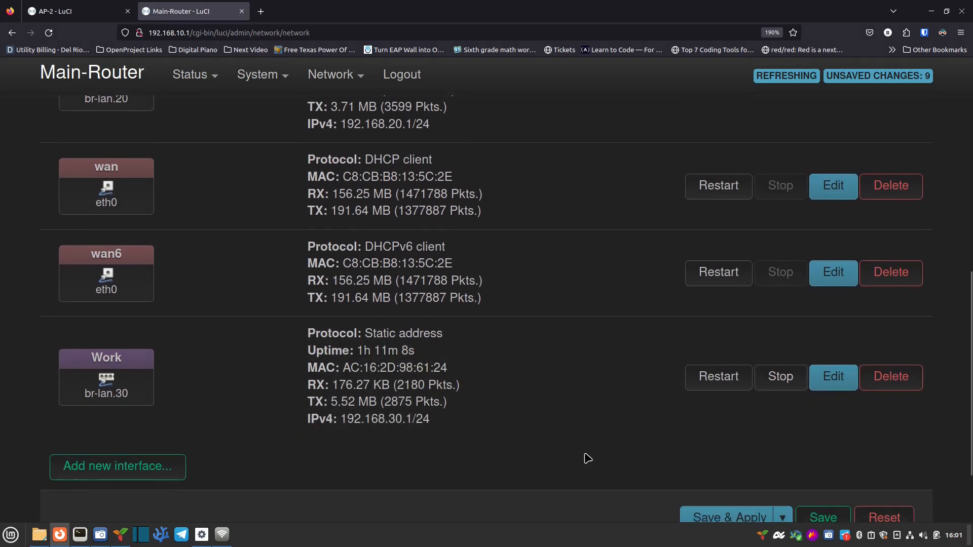
{"action": "scroll", "coordinate": [614, 458], "scroll_direction": "down", "scroll_amount": 2}
{"action": "scroll", "coordinate": [633, 375], "scroll_direction": "up", "scroll_amount": 9}
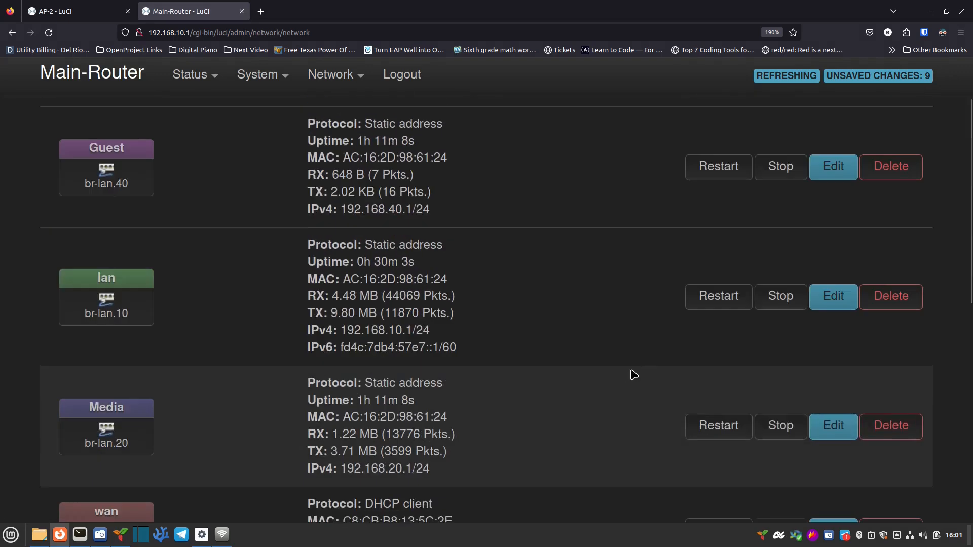
Step: Review the Guest and lan interfaces' firewall zones unchanged, then Save & Apply pending changes
{"action": "left_click", "coordinate": [829, 169]}
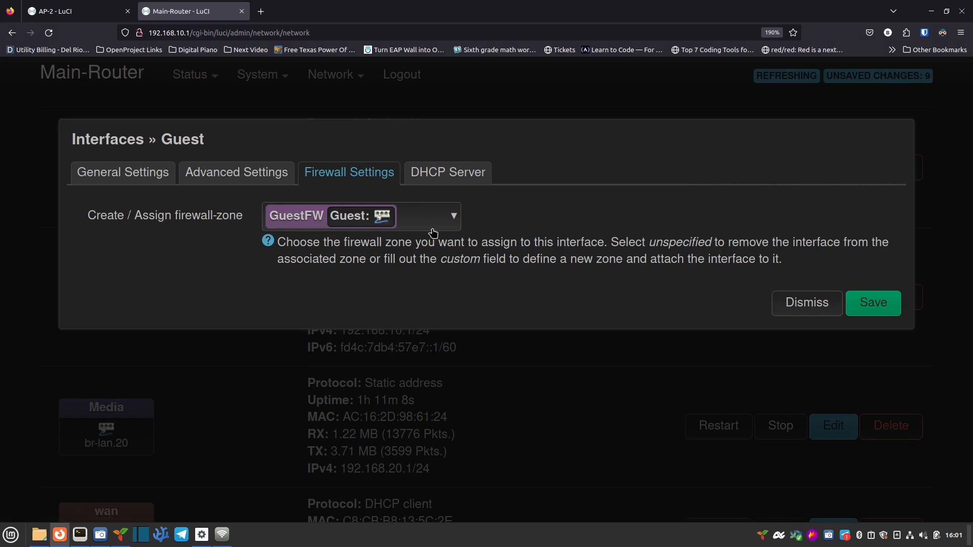
{"action": "left_click", "coordinate": [791, 303]}
{"action": "left_click", "coordinate": [824, 304]}
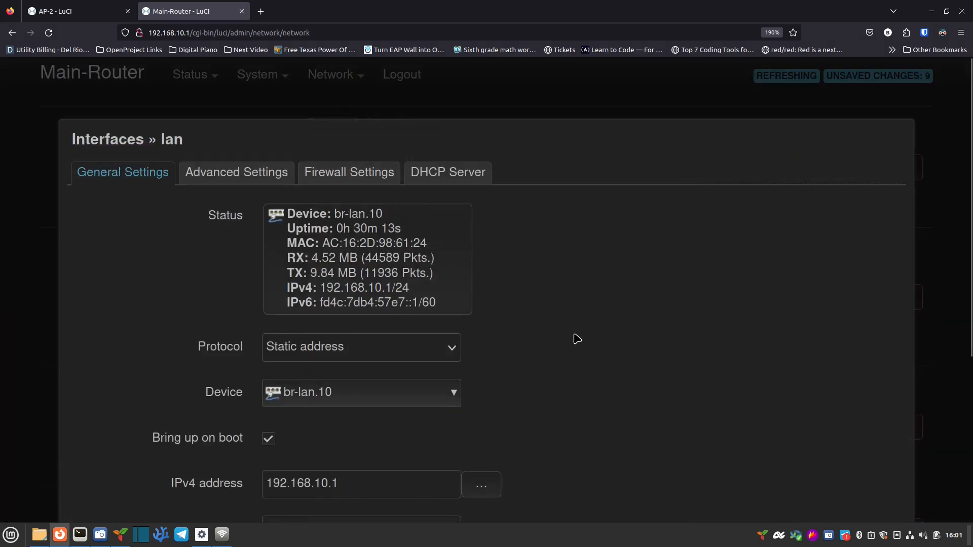
{"action": "left_click", "coordinate": [350, 174]}
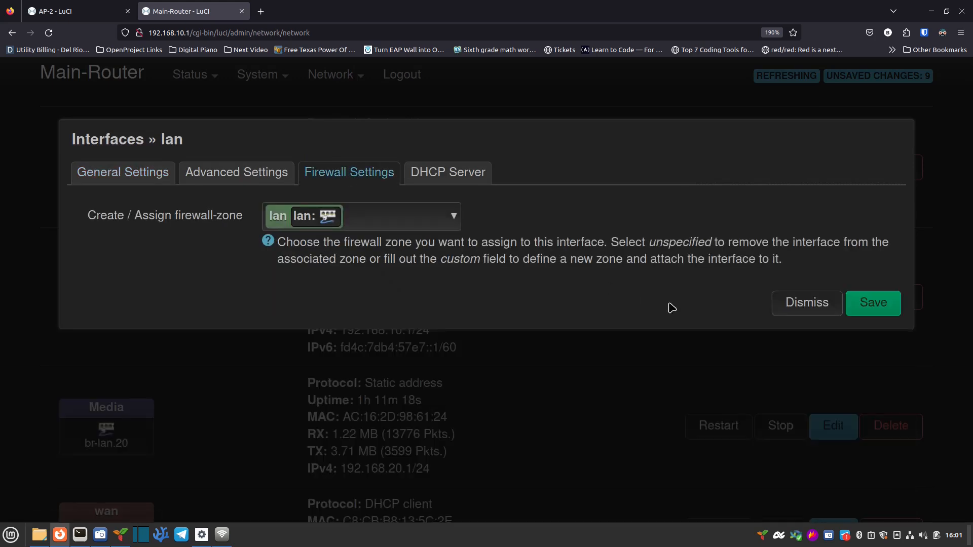
{"action": "left_click", "coordinate": [806, 305]}
{"action": "scroll", "coordinate": [739, 360], "scroll_direction": "down", "scroll_amount": 6}
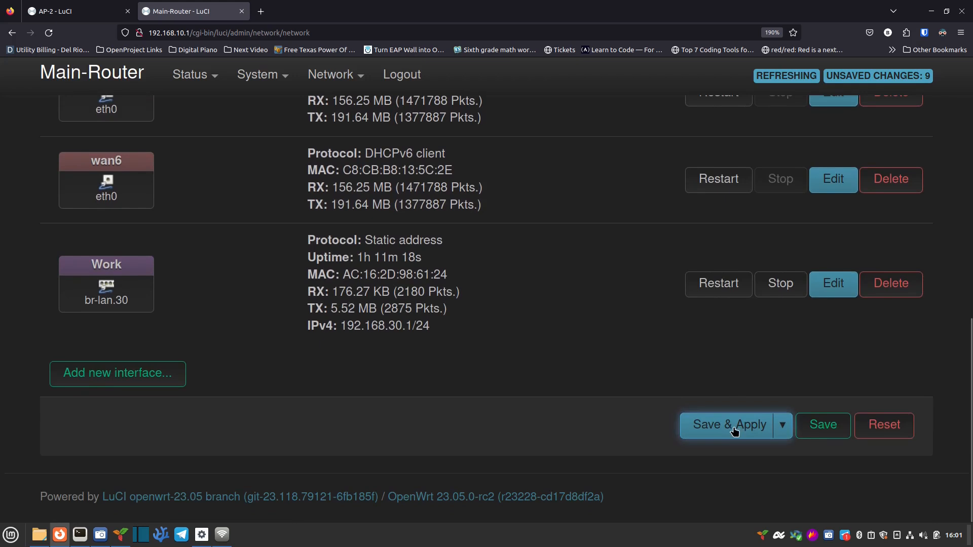
{"action": "left_click", "coordinate": [734, 432]}
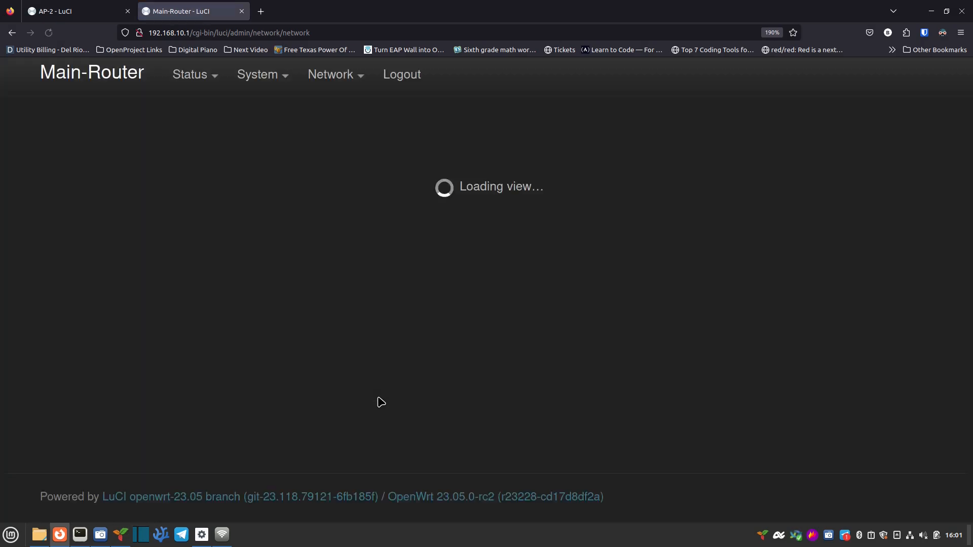
{"action": "scroll", "coordinate": [223, 410], "scroll_direction": "down", "scroll_amount": 10}
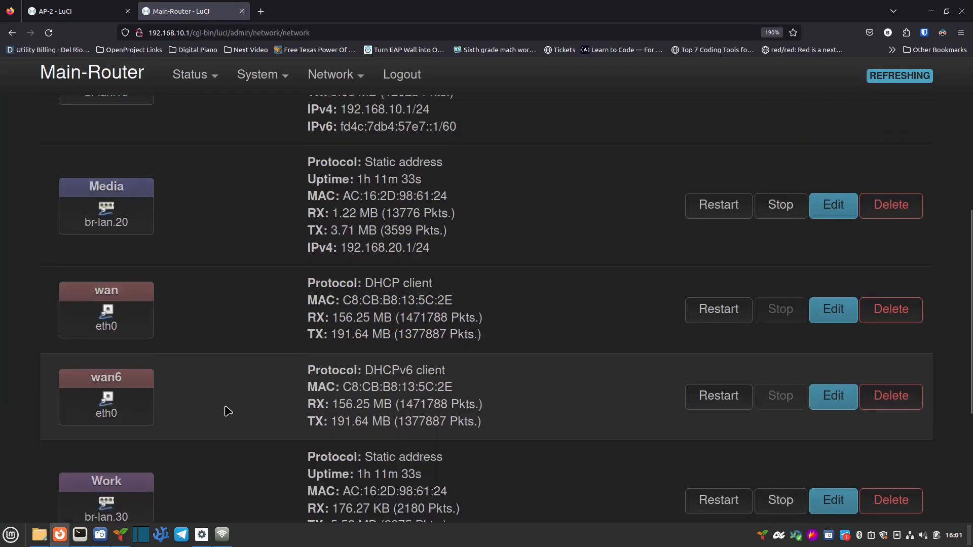
{"action": "scroll", "coordinate": [317, 445], "scroll_direction": "up", "scroll_amount": 10}
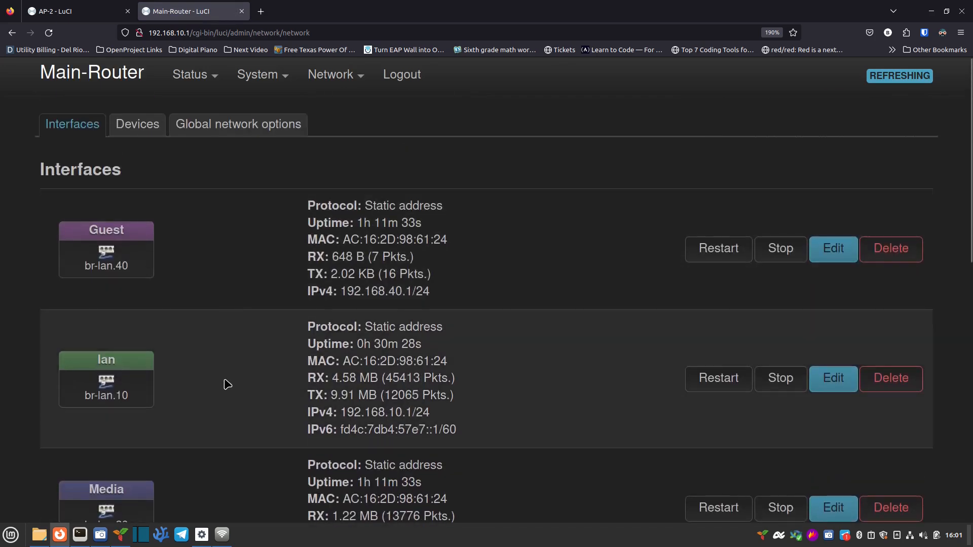
{"action": "scroll", "coordinate": [225, 384], "scroll_direction": "down", "scroll_amount": 4}
{"action": "scroll", "coordinate": [240, 386], "scroll_direction": "down", "scroll_amount": 4}
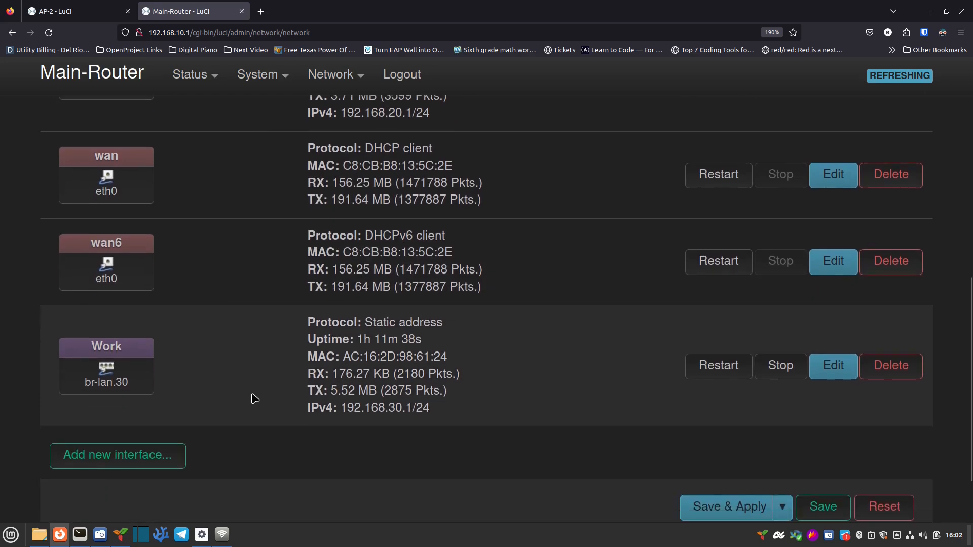
{"action": "scroll", "coordinate": [259, 390], "scroll_direction": "up", "scroll_amount": 4}
{"action": "scroll", "coordinate": [260, 387], "scroll_direction": "up", "scroll_amount": 2}
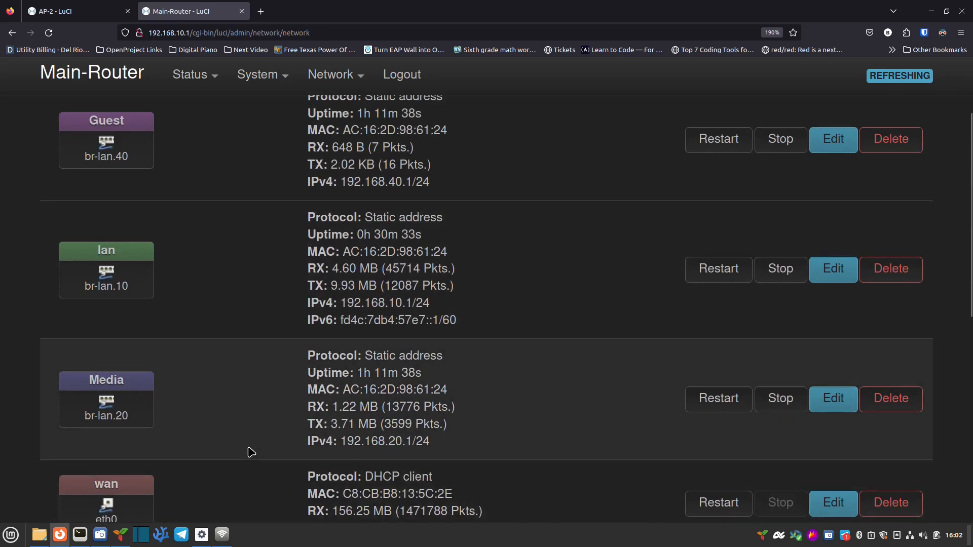
{"action": "scroll", "coordinate": [250, 453], "scroll_direction": "down", "scroll_amount": 2}
{"action": "scroll", "coordinate": [245, 504], "scroll_direction": "down", "scroll_amount": 4}
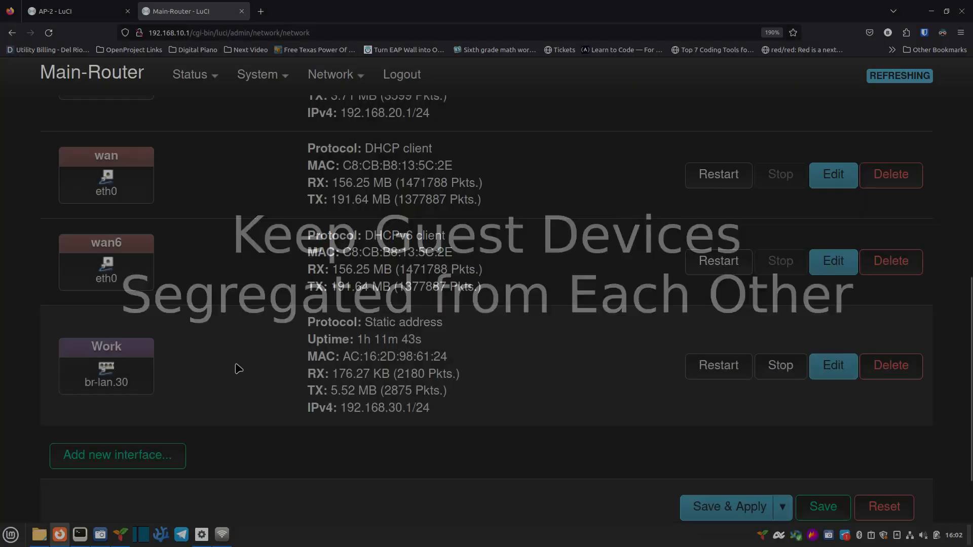
{"action": "scroll", "coordinate": [235, 370], "scroll_direction": "up", "scroll_amount": 7}
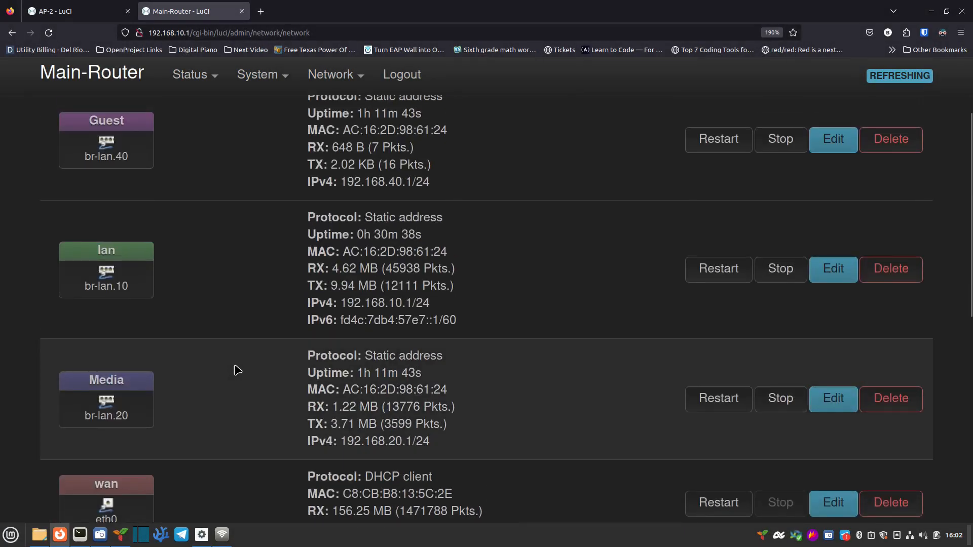
{"action": "scroll", "coordinate": [249, 353], "scroll_direction": "up", "scroll_amount": 2}
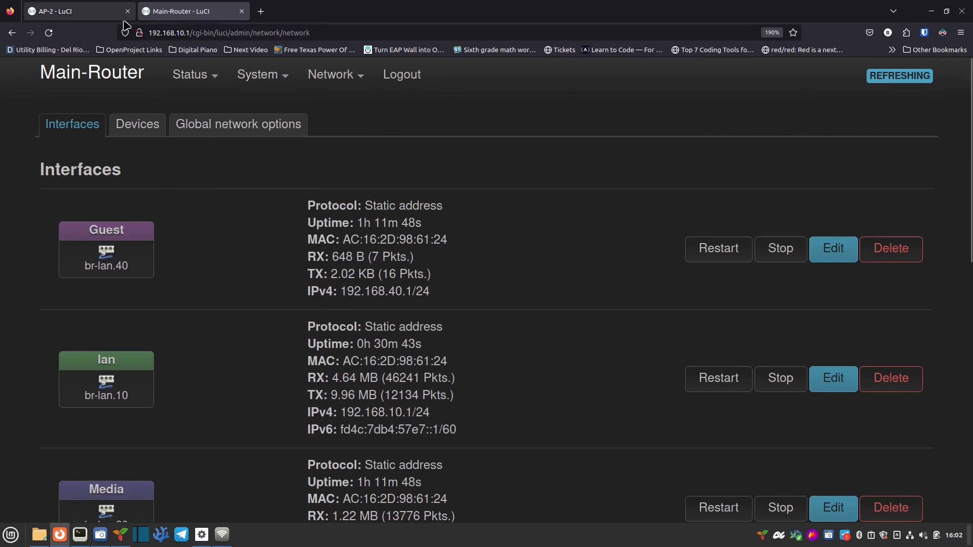
Step: Switch to the AP-2 access point and view its Network > Wireless overview
{"action": "left_click", "coordinate": [96, 15]}
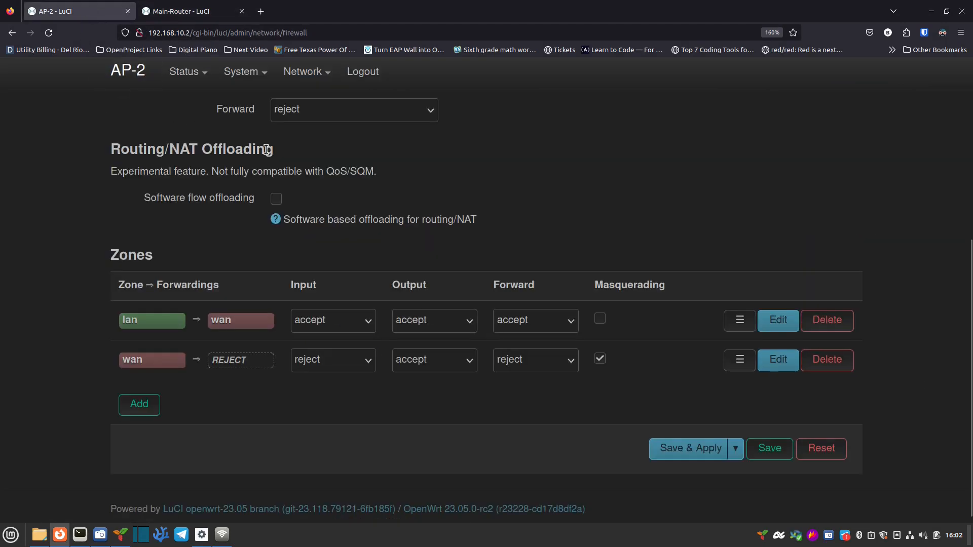
{"action": "mouse_move", "coordinate": [304, 78]}
{"action": "left_click", "coordinate": [306, 124]}
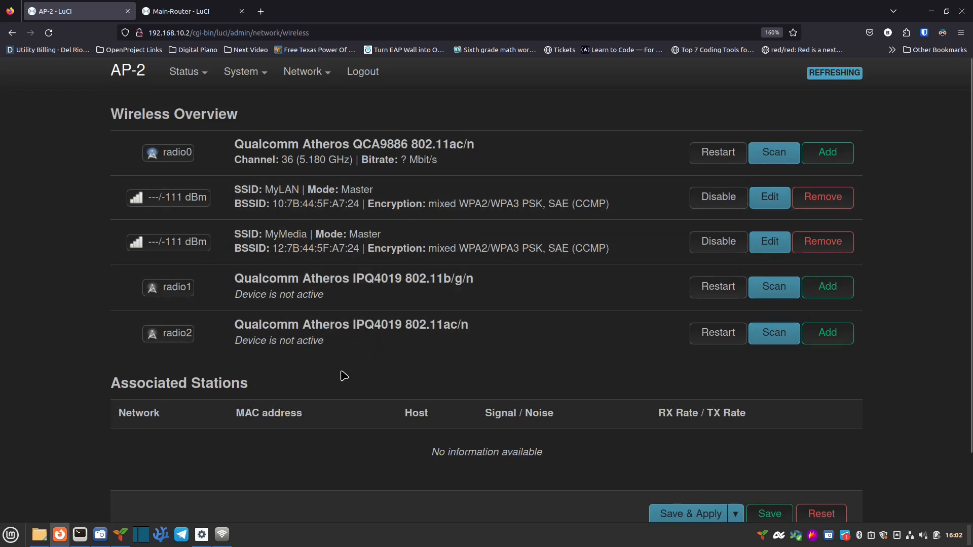
Step: Add a radio1 wireless network with ESSID 'MyGuest' attached to the Guest network
{"action": "left_click", "coordinate": [828, 290]}
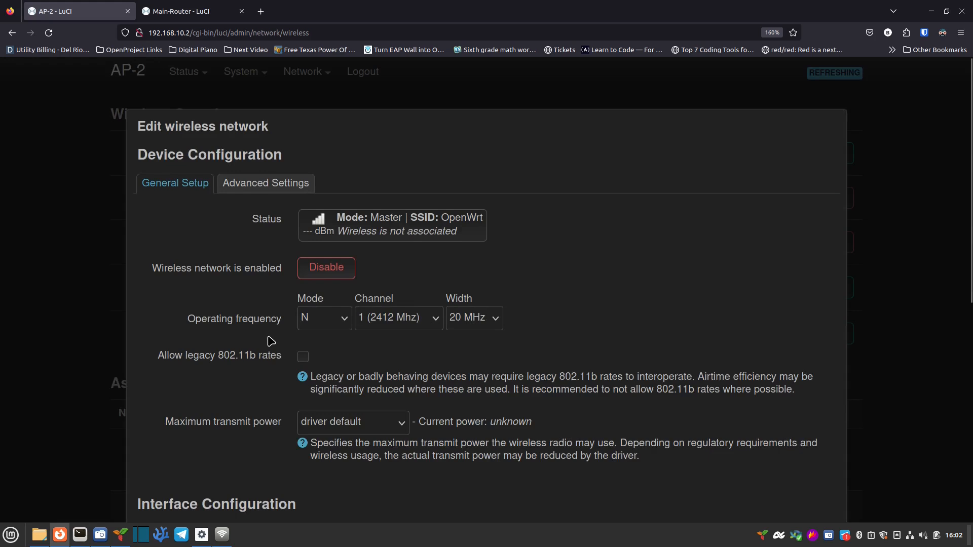
{"action": "scroll", "coordinate": [272, 341], "scroll_direction": "down", "scroll_amount": 4}
{"action": "double_click", "coordinate": [372, 412]}
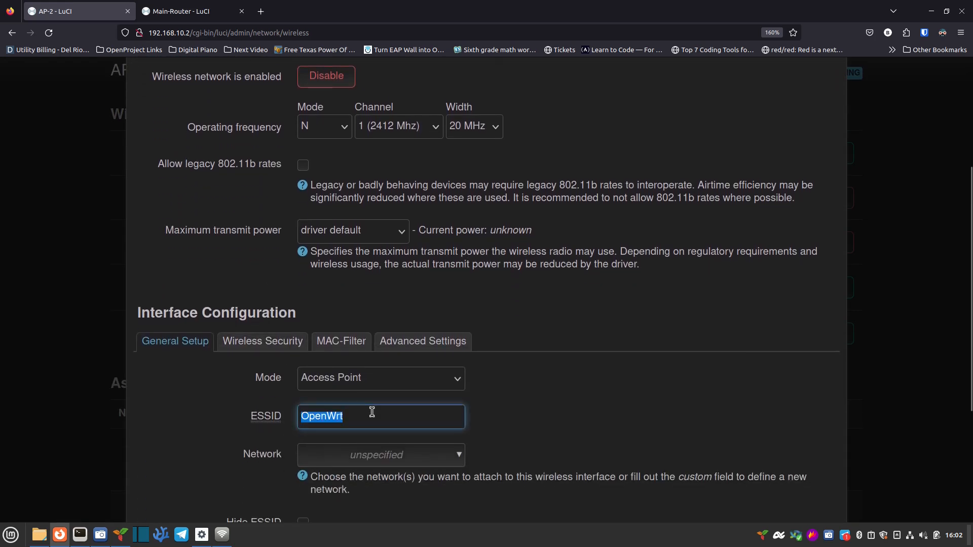
{"action": "type", "text": "MyGuest"}
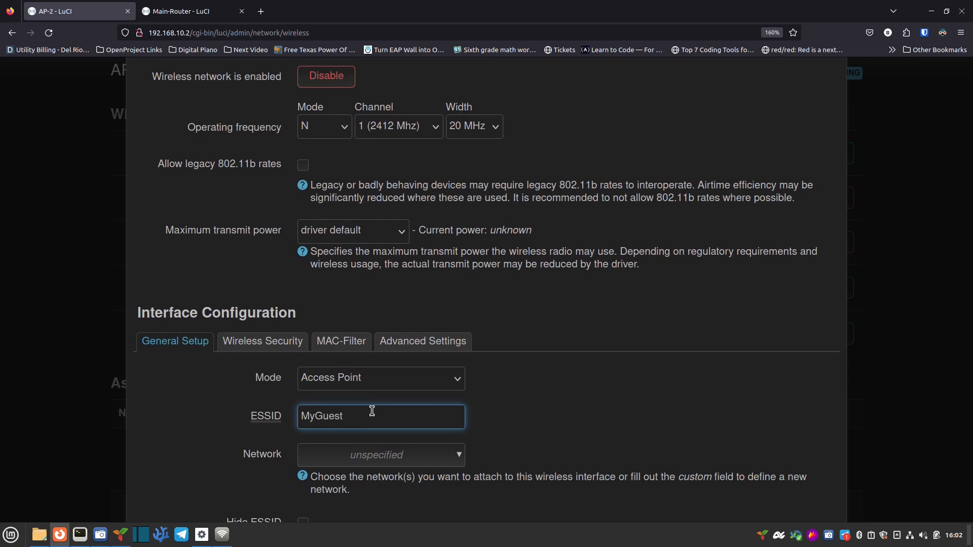
{"action": "left_click", "coordinate": [411, 456]}
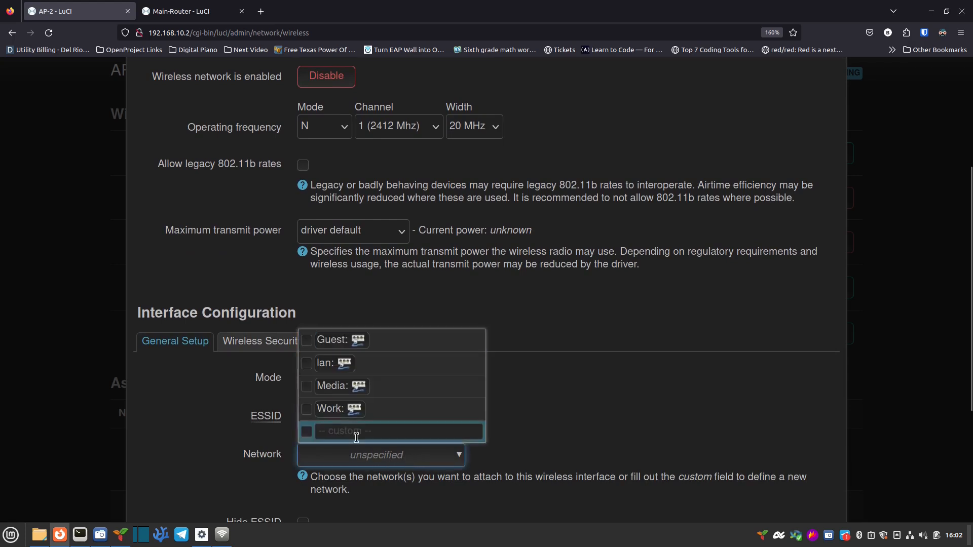
{"action": "left_click", "coordinate": [306, 343]}
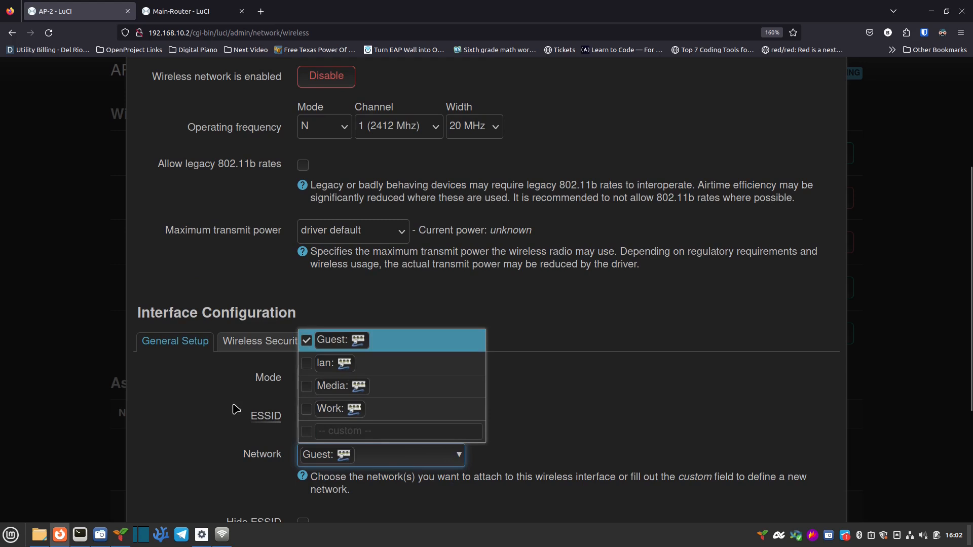
{"action": "left_click", "coordinate": [243, 447]}
{"action": "scroll", "coordinate": [430, 442], "scroll_direction": "down", "scroll_amount": 3}
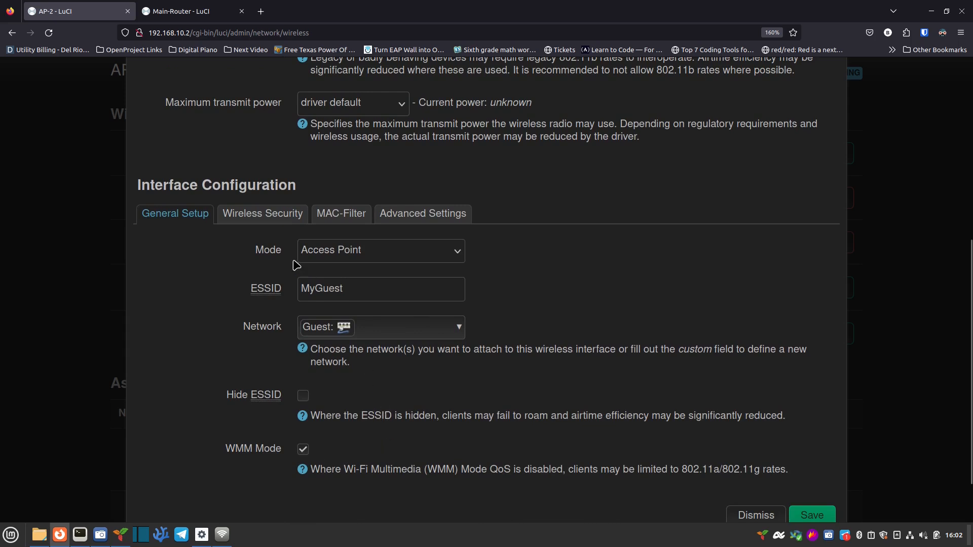
{"action": "left_click", "coordinate": [263, 213]}
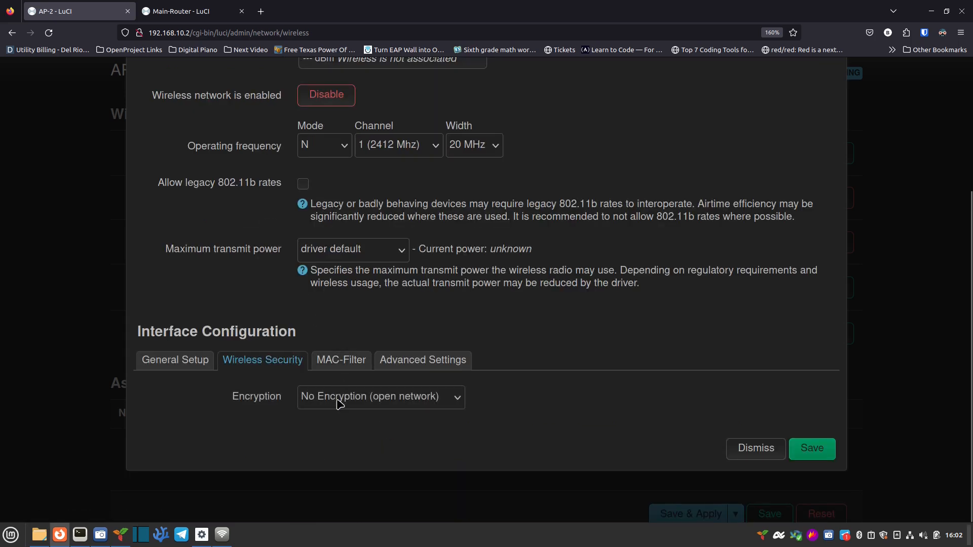
Step: Set MyGuest's encryption to WPA2-PSK/WPA3-SAE Mixed Mode and enter its key
{"action": "left_click", "coordinate": [339, 404]}
{"action": "key", "text": "Escape"}
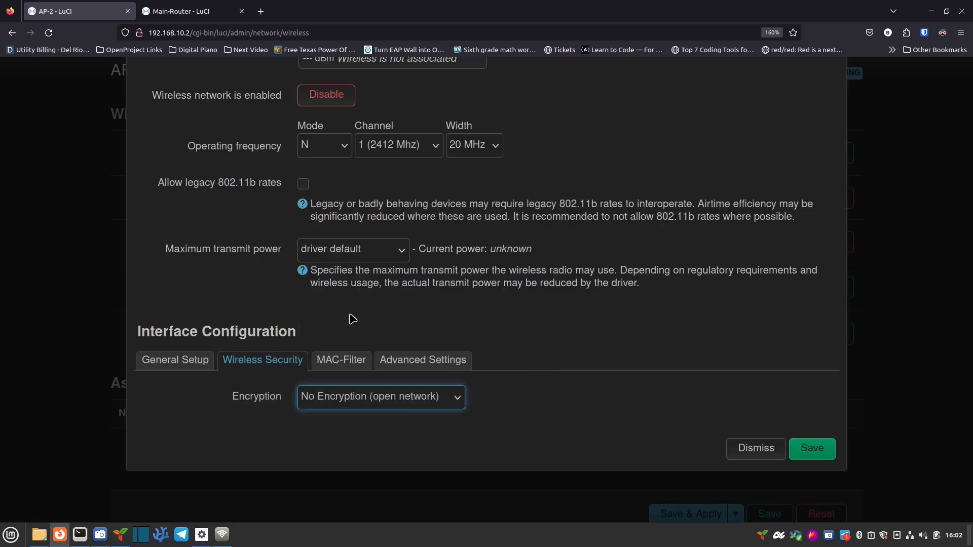
{"action": "left_click", "coordinate": [329, 431]}
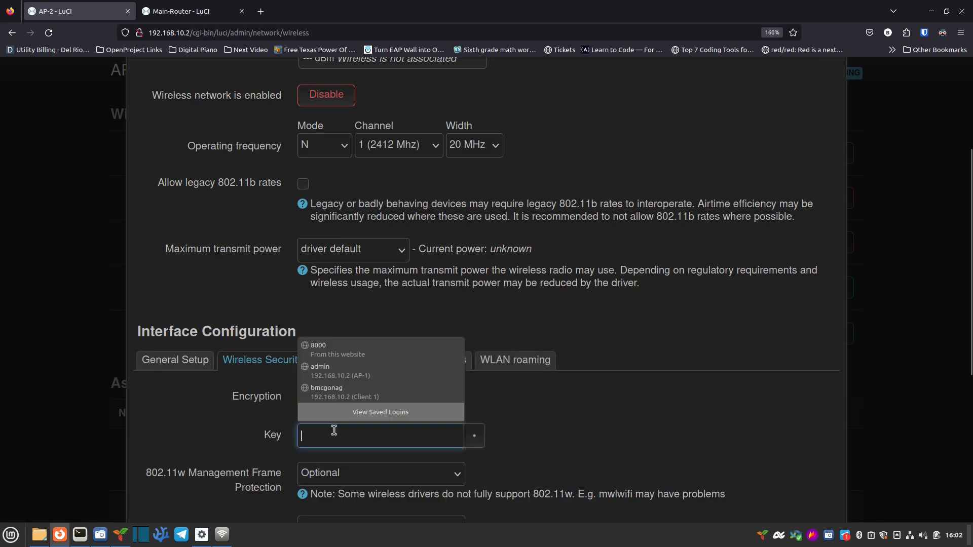
{"action": "type", "text": "******"}
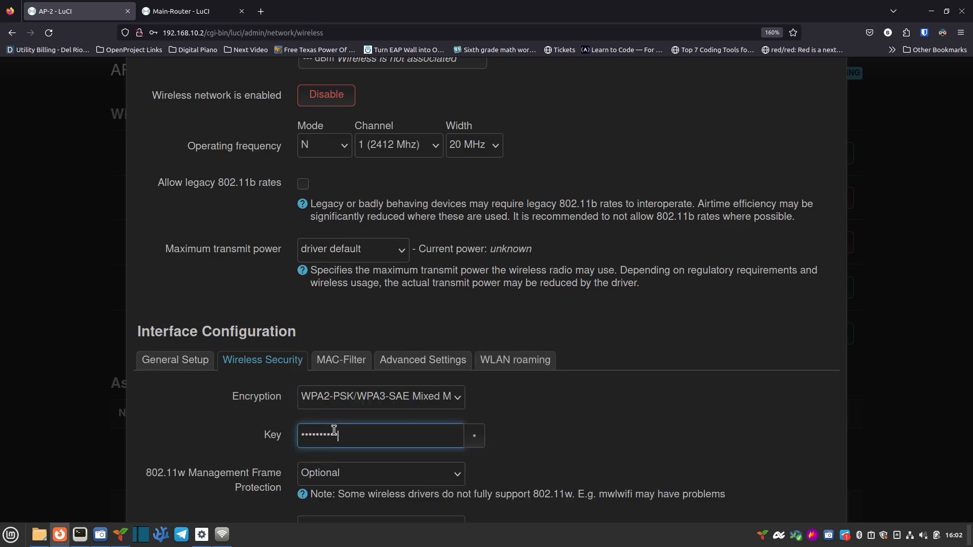
{"action": "left_click", "coordinate": [653, 408]}
Step: Enable Isolate Clients in MyGuest's advanced wireless settings
{"action": "scroll", "coordinate": [616, 412], "scroll_direction": "down", "scroll_amount": 1}
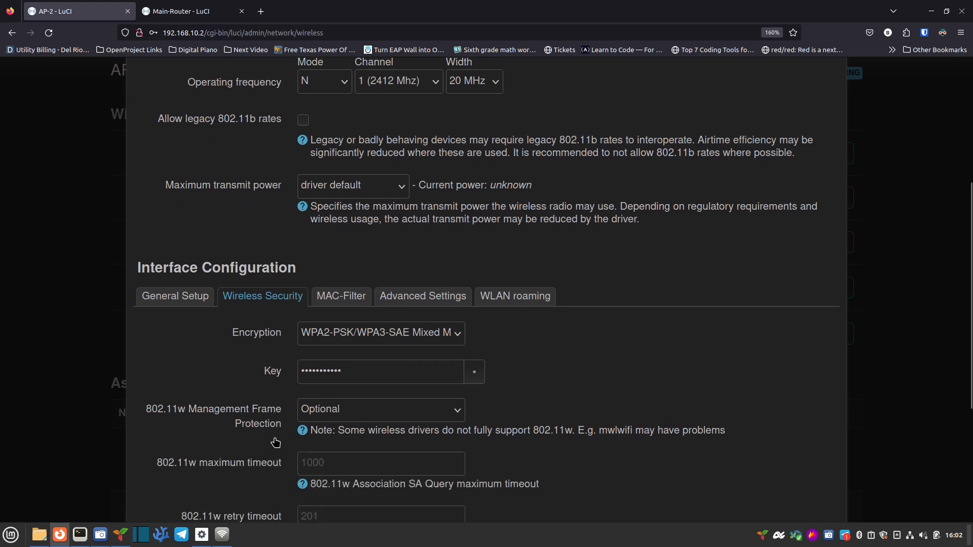
{"action": "scroll", "coordinate": [278, 443], "scroll_direction": "down", "scroll_amount": 2}
{"action": "scroll", "coordinate": [281, 442], "scroll_direction": "down", "scroll_amount": 1}
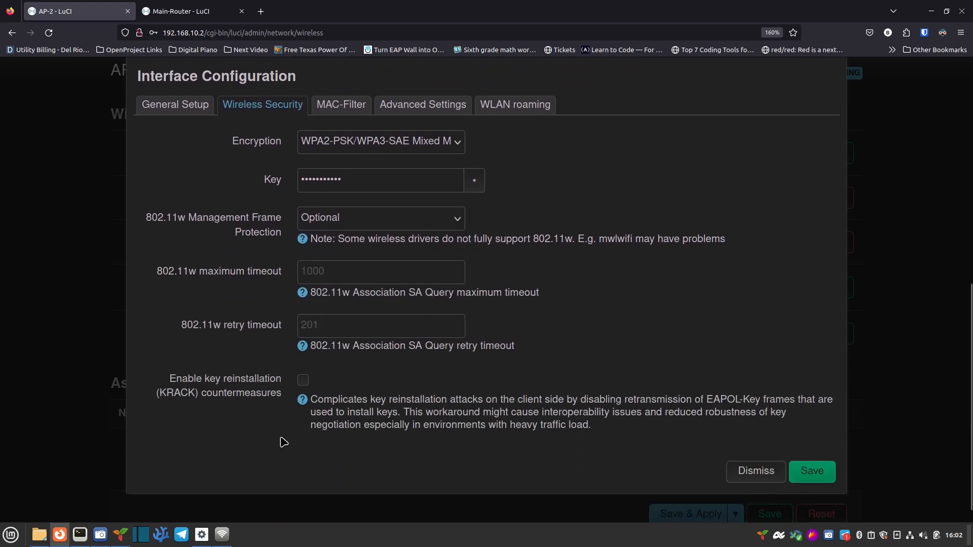
{"action": "left_click", "coordinate": [341, 105]}
{"action": "left_click", "coordinate": [422, 360]}
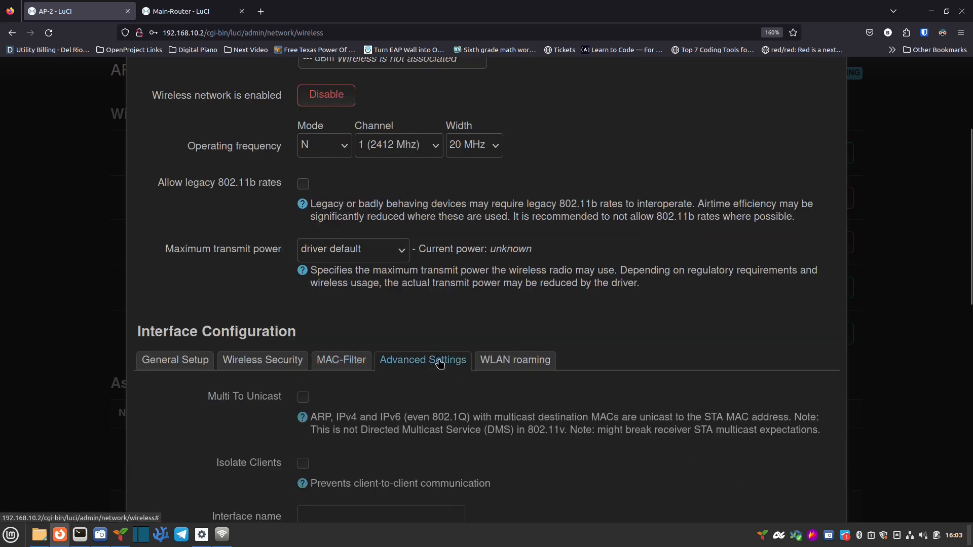
{"action": "scroll", "coordinate": [189, 419], "scroll_direction": "down", "scroll_amount": 1}
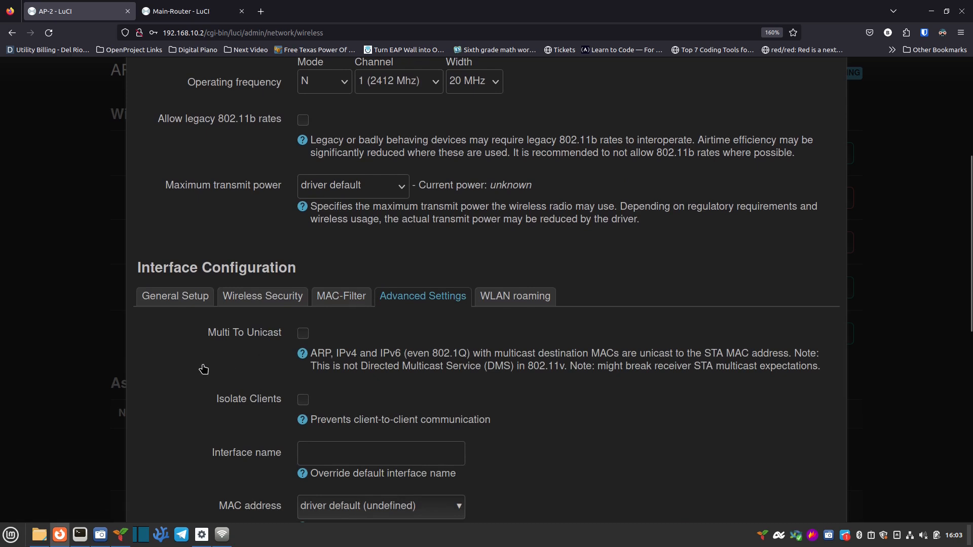
{"action": "scroll", "coordinate": [205, 369], "scroll_direction": "down", "scroll_amount": 1}
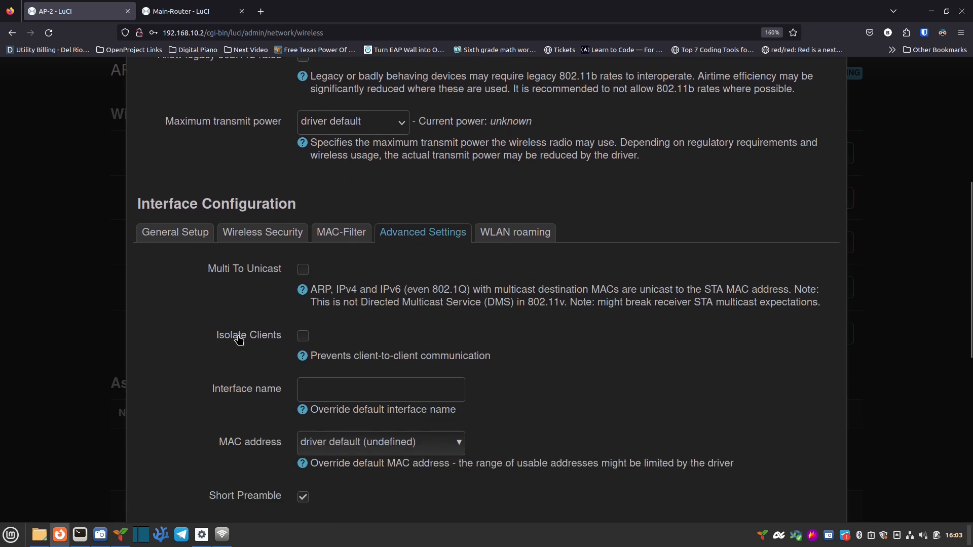
{"action": "left_click", "coordinate": [303, 337]}
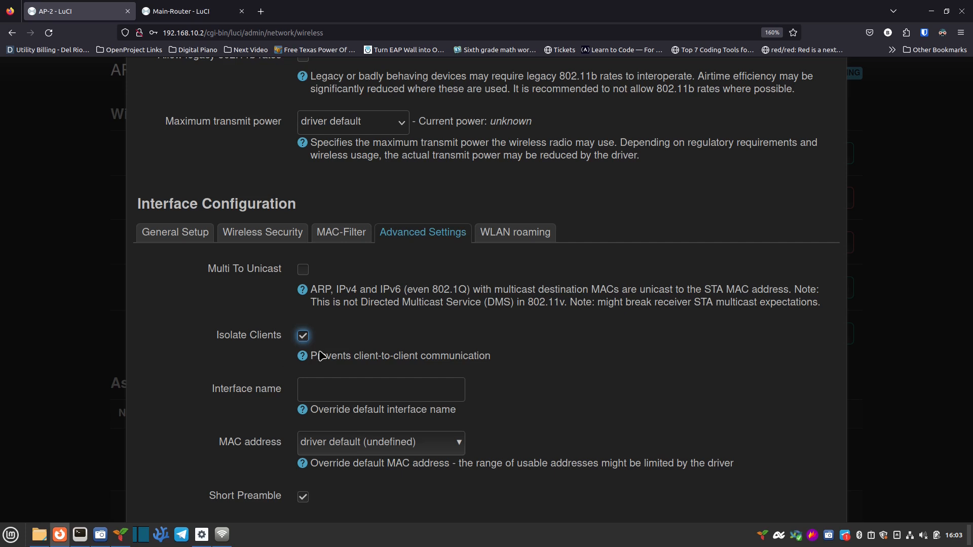
Step: Save the MyGuest network and apply the pending AP-2 wireless changes
{"action": "scroll", "coordinate": [710, 330], "scroll_direction": "down", "scroll_amount": 3}
{"action": "scroll", "coordinate": [709, 330], "scroll_direction": "down", "scroll_amount": 5}
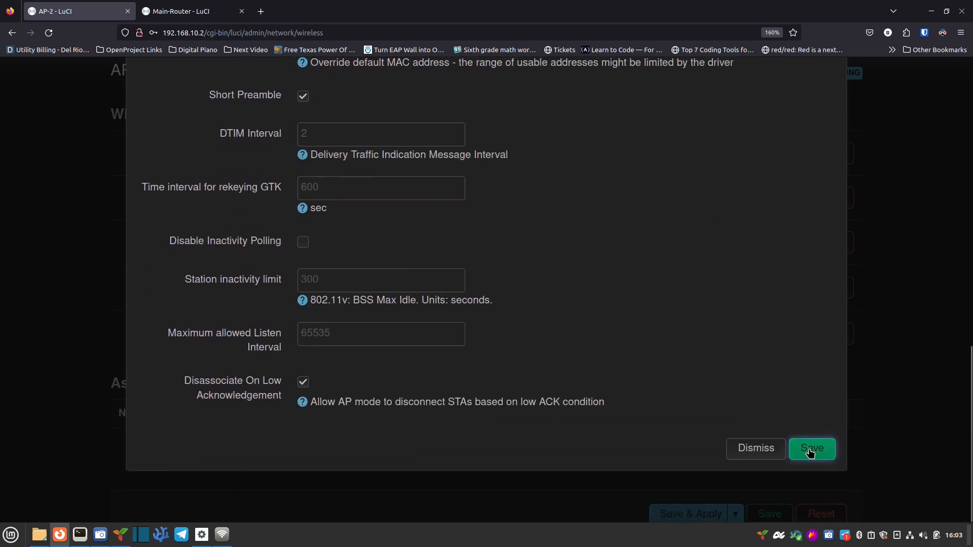
{"action": "left_click", "coordinate": [809, 450]}
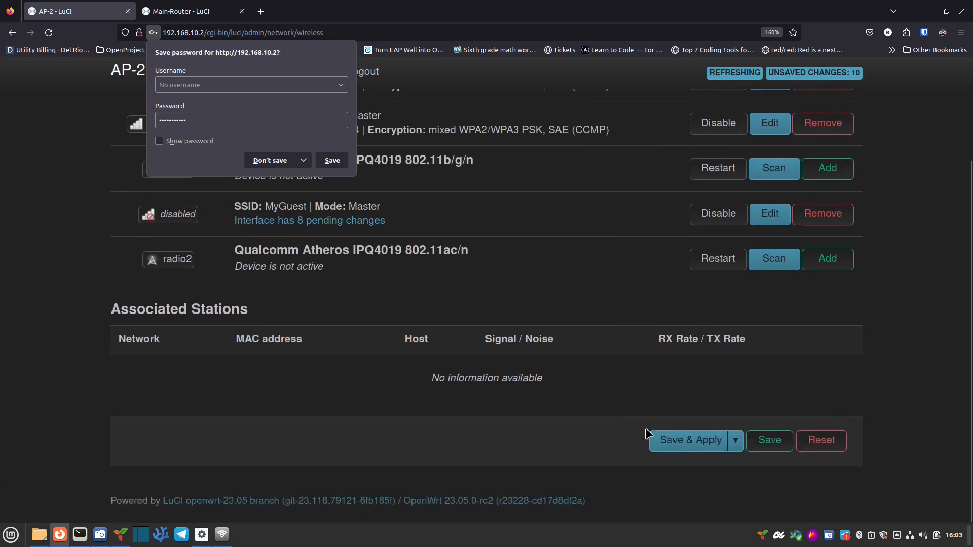
{"action": "left_click", "coordinate": [674, 439]}
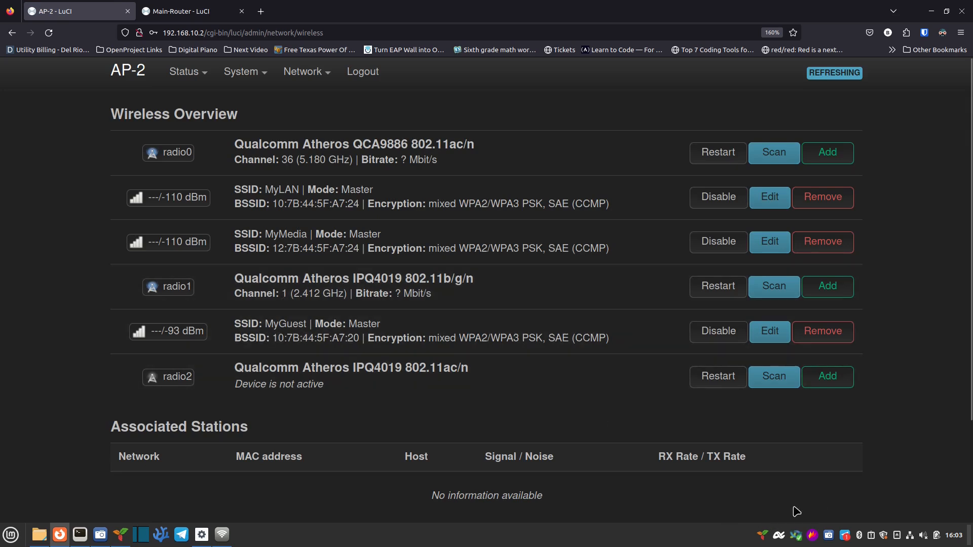
Step: Forget the saved MyLAN Wi-Fi network in Linux Mint's Network settings
{"action": "left_click", "coordinate": [222, 534]}
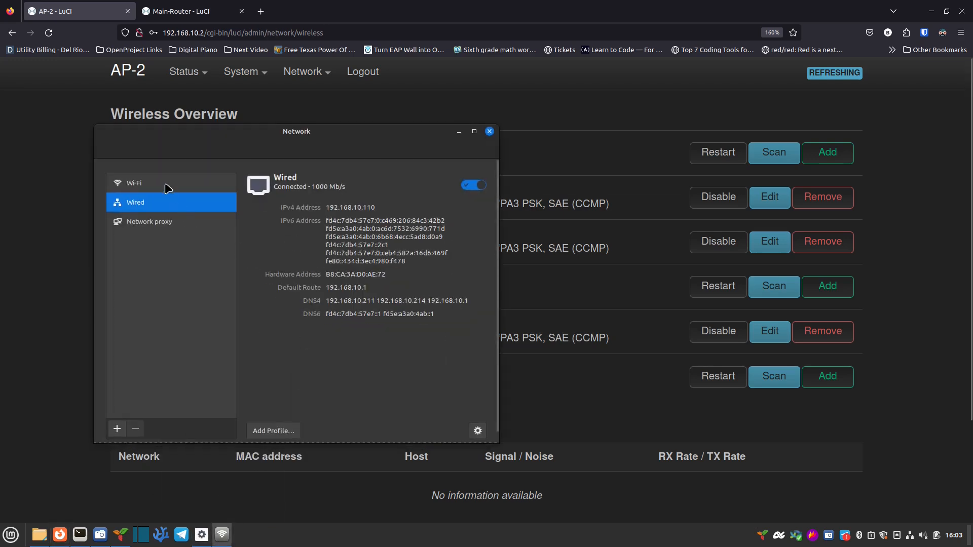
{"action": "left_click", "coordinate": [163, 186]}
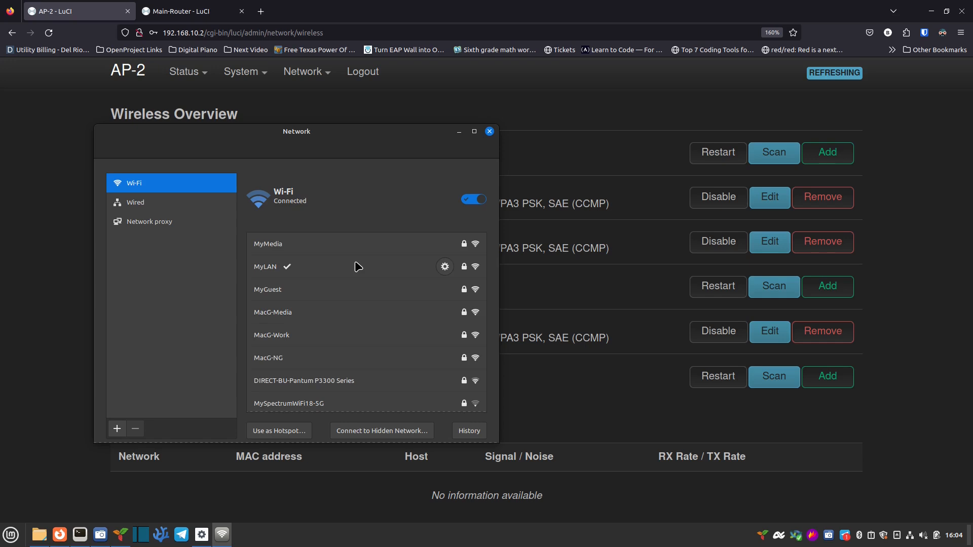
{"action": "left_click", "coordinate": [443, 268]}
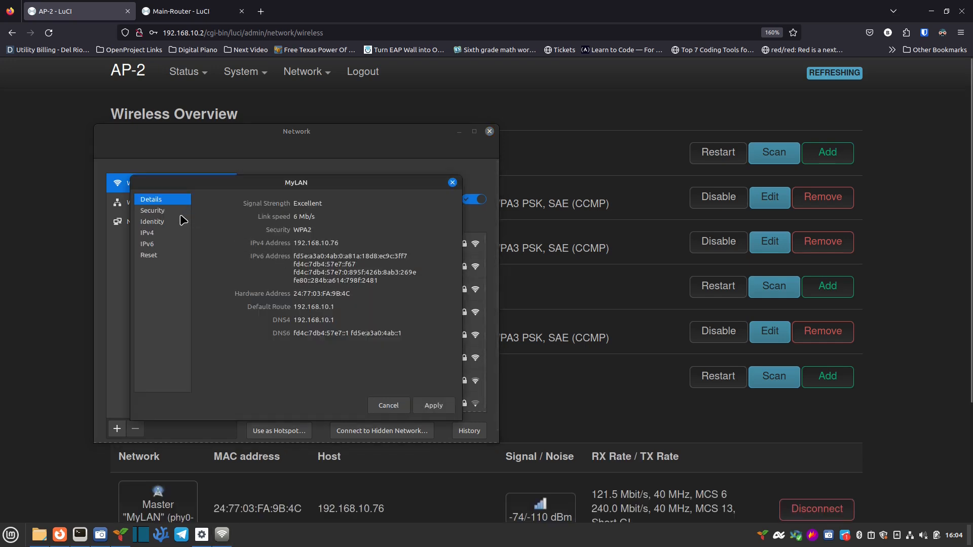
{"action": "left_click", "coordinate": [152, 255]}
{"action": "left_click", "coordinate": [232, 236]}
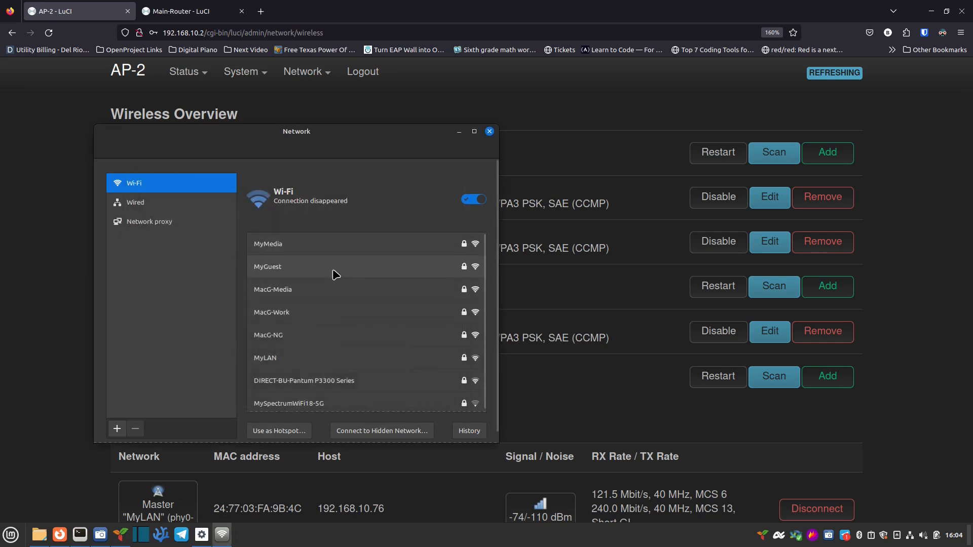
Step: Connect the laptop to MyGuest by entering its Wi-Fi password
{"action": "left_click", "coordinate": [384, 270]}
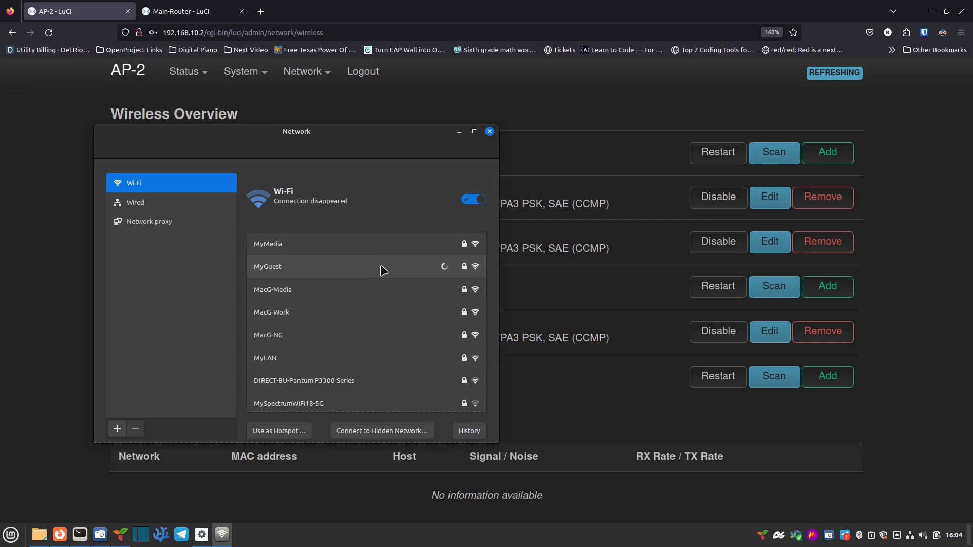
{"action": "mouse_move", "coordinate": [227, 537]}
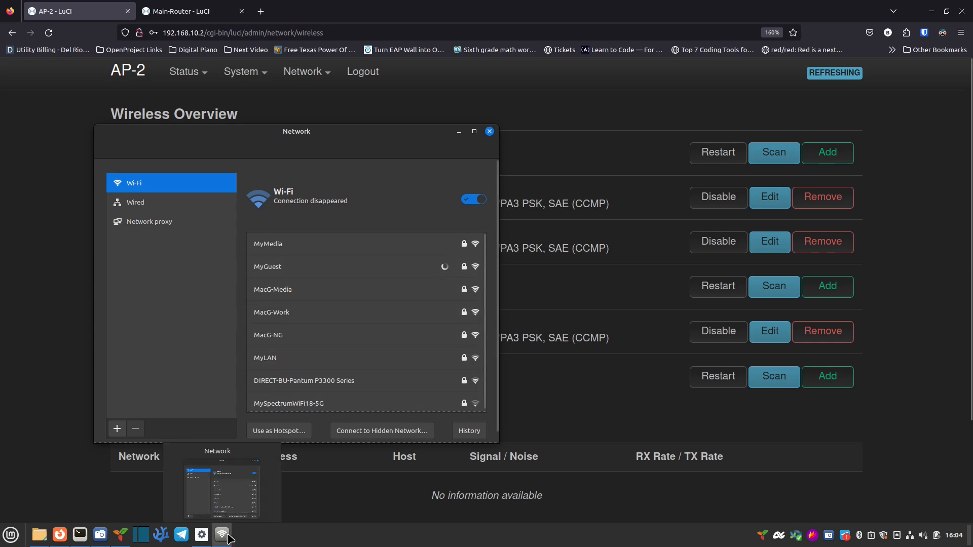
{"action": "left_click", "coordinate": [540, 288]}
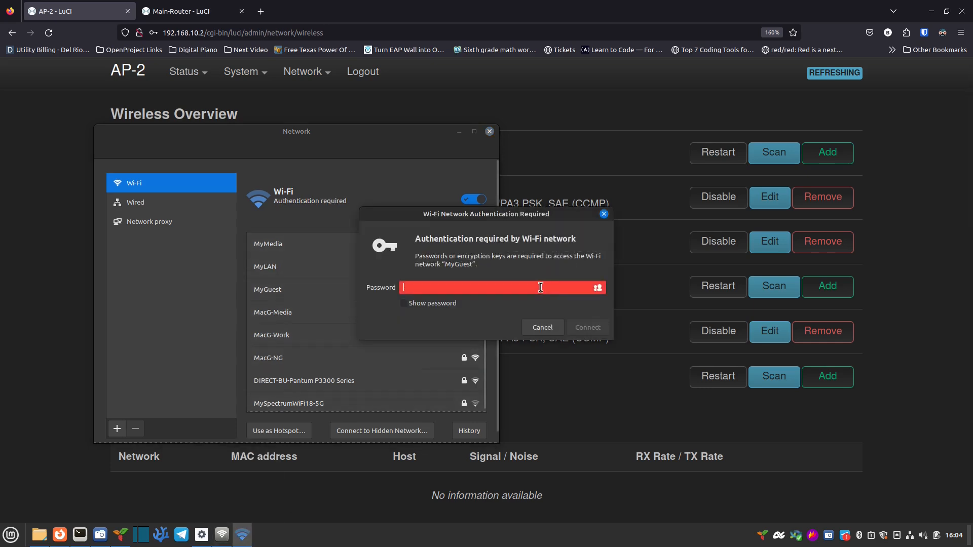
{"action": "type", "text": "••••••••"}
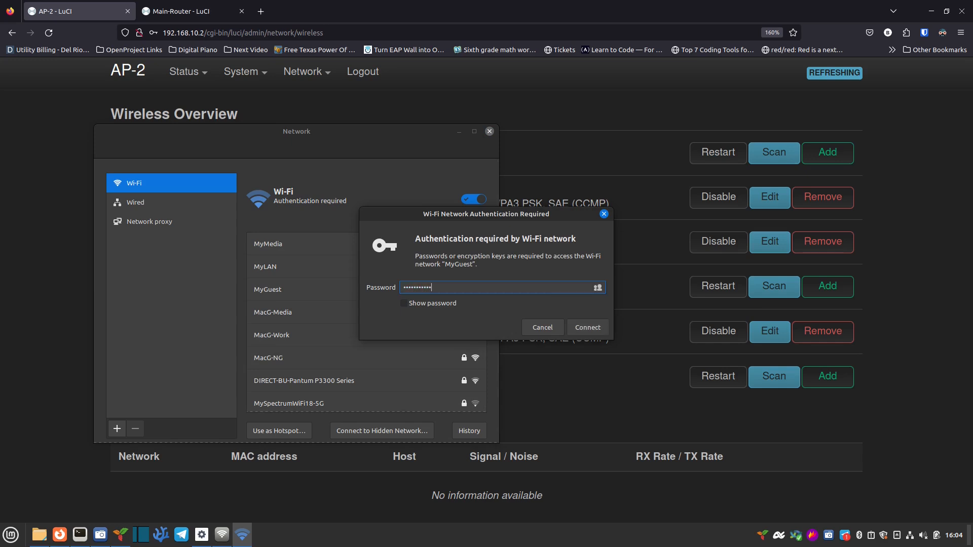
{"action": "left_click", "coordinate": [586, 327]}
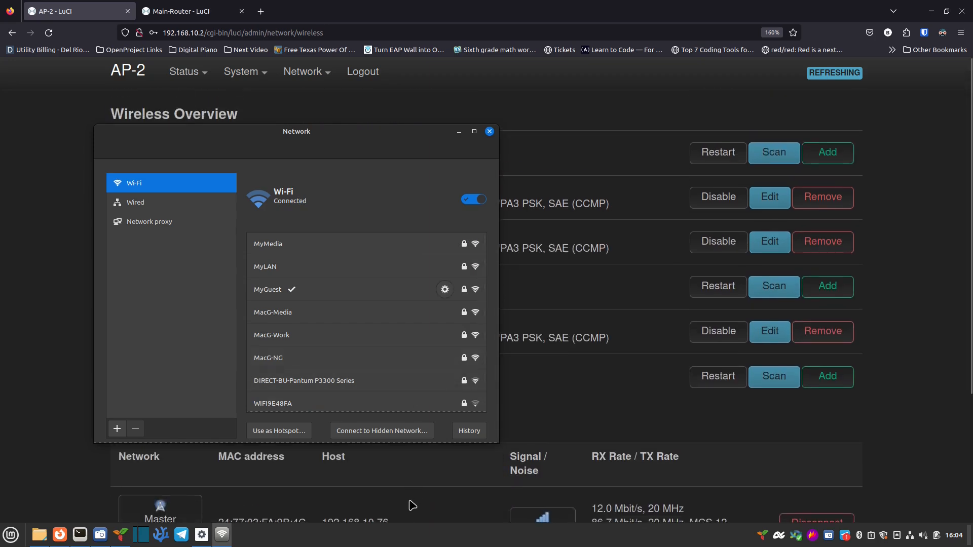
{"action": "scroll", "coordinate": [412, 506], "scroll_direction": "down", "scroll_amount": 2}
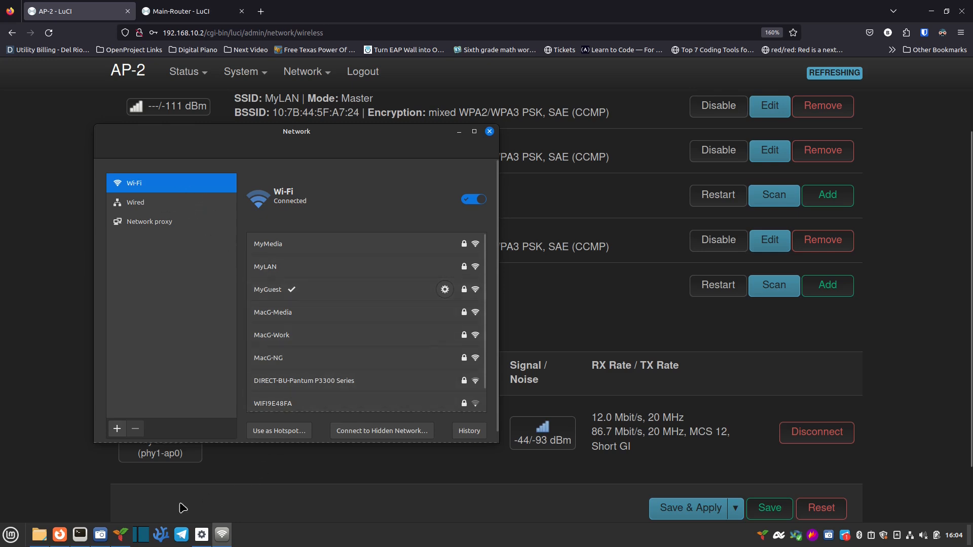
Step: Run 'ip -br -c a' to confirm wlp2s0 has 192.168.40.215, then minimize the terminal
{"action": "left_click", "coordinate": [79, 534]}
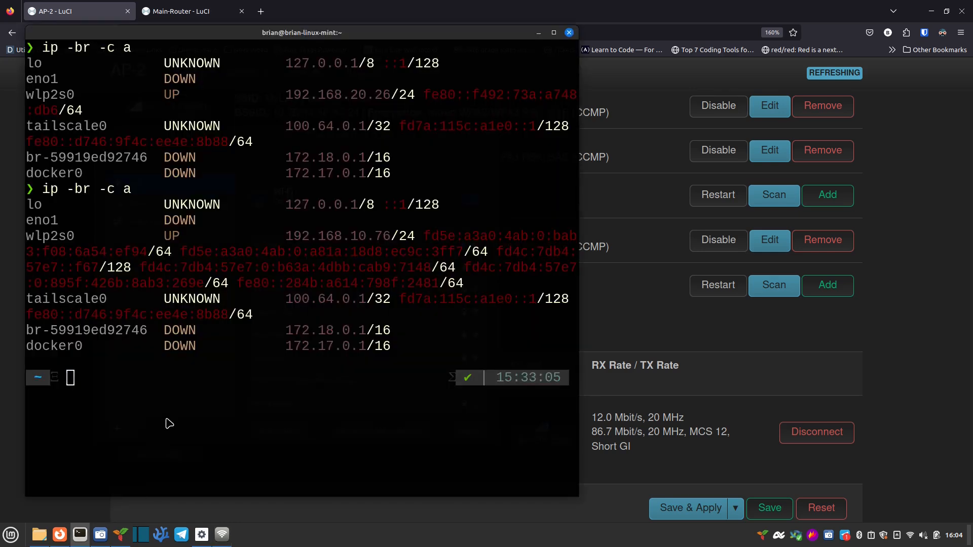
{"action": "key", "text": "ctrl+l"}
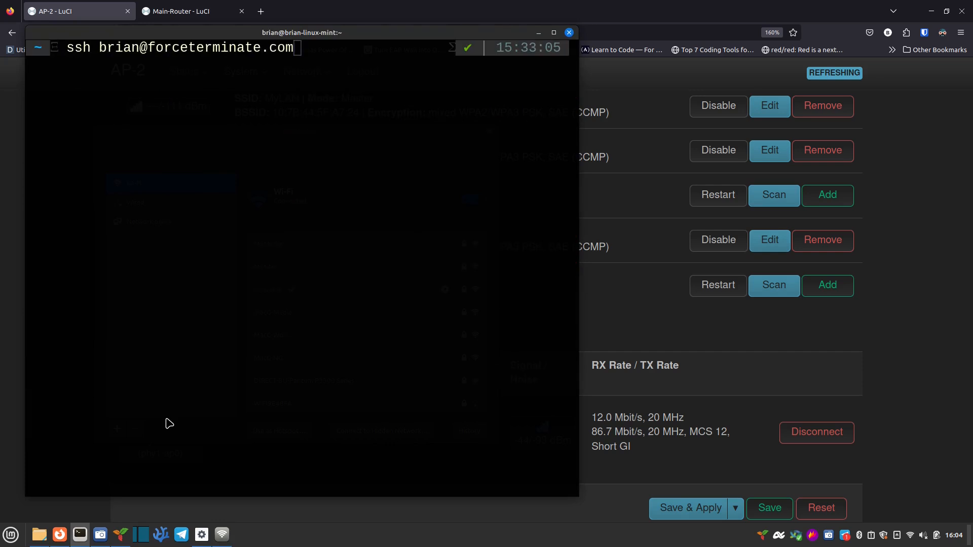
{"action": "key", "text": "Up"}
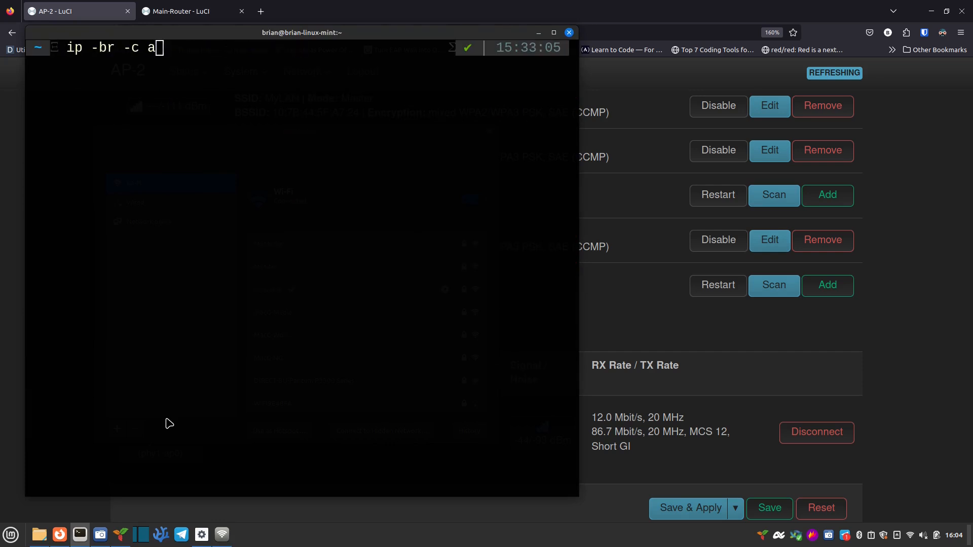
{"action": "key", "text": "Return"}
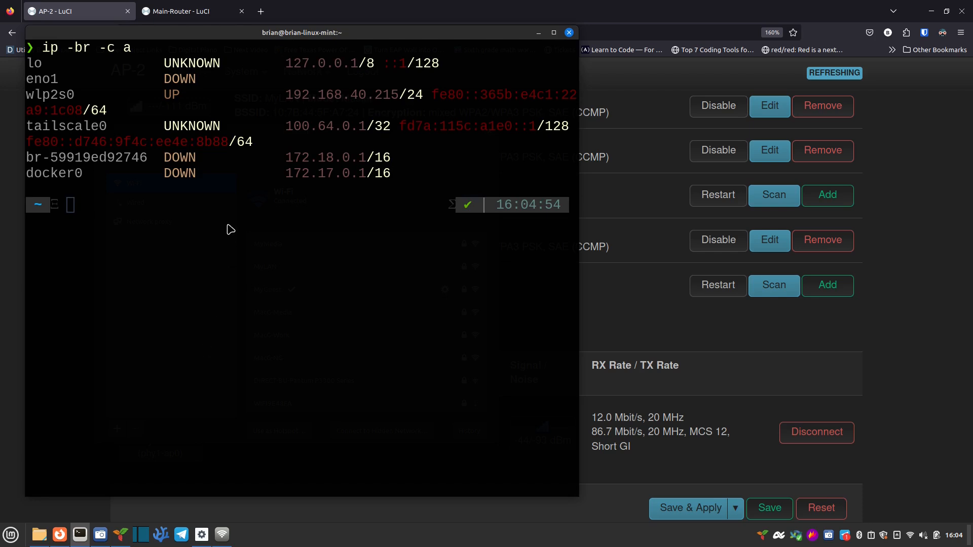
{"action": "mouse_move", "coordinate": [366, 95]}
{"action": "left_mouse_down"}
{"action": "mouse_move", "coordinate": [304, 94]}
{"action": "mouse_move", "coordinate": [364, 97]}
{"action": "left_mouse_up"}
{"action": "left_click", "coordinate": [538, 33]}
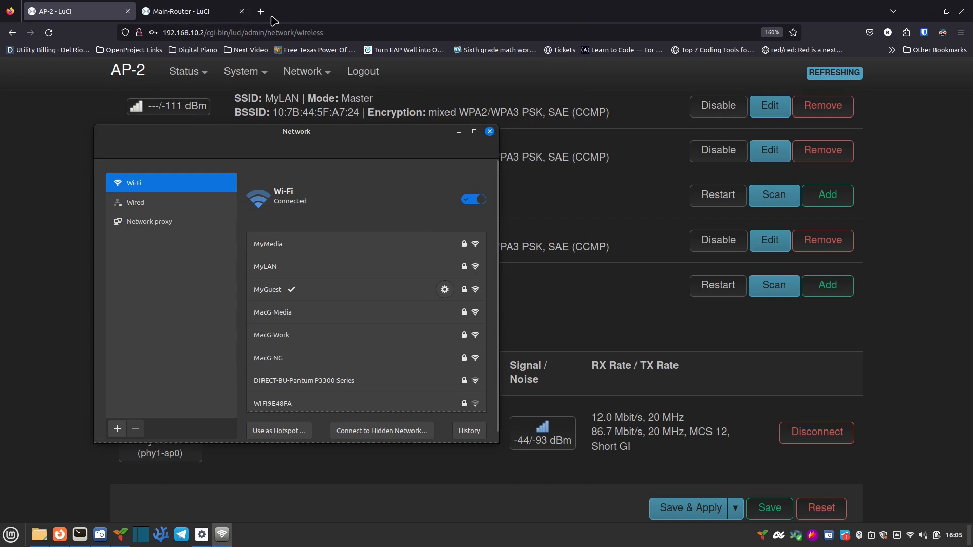
Step: Load the Dashy Home Lab dashboard at 192.168.10.42:8295 in a new Firefox tab
{"action": "left_click", "coordinate": [200, 205]}
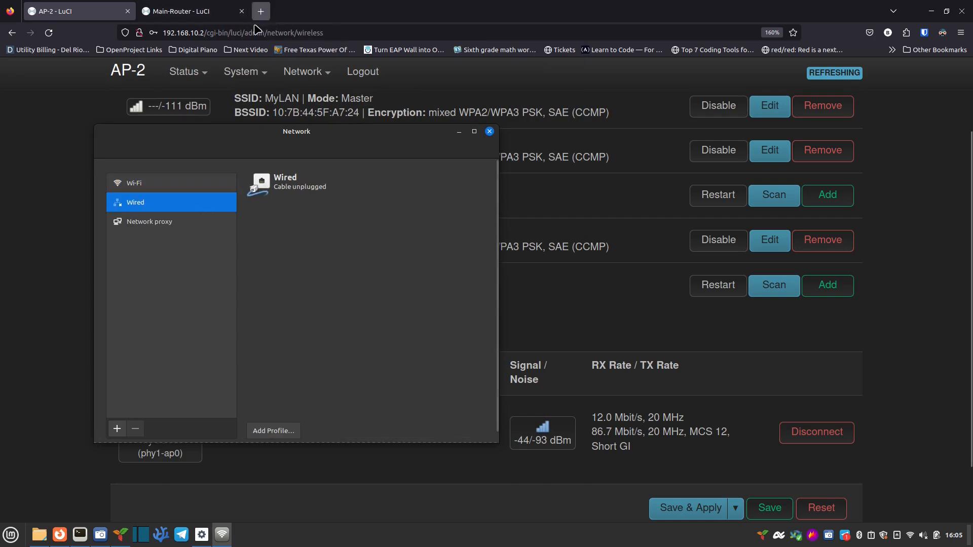
{"action": "left_click", "coordinate": [261, 11]}
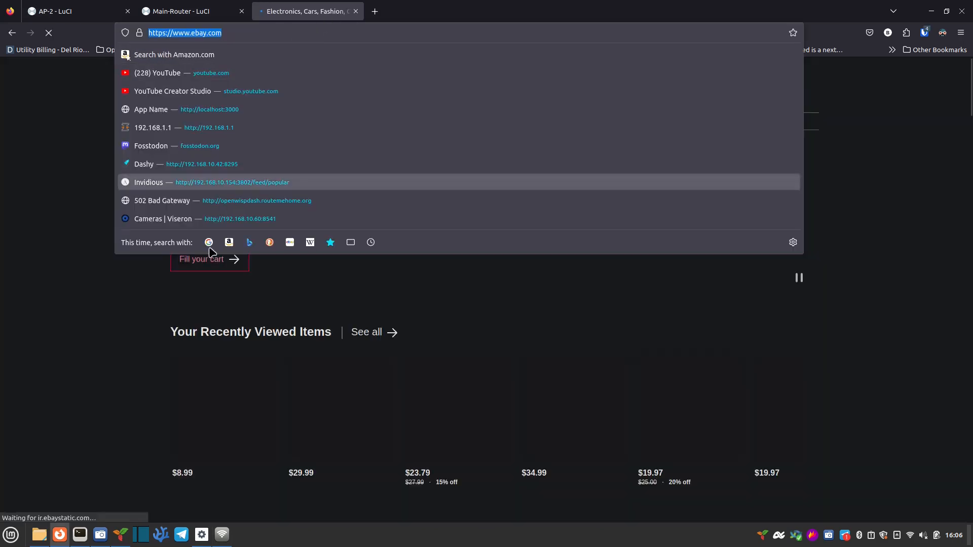
{"action": "left_click", "coordinate": [124, 294]}
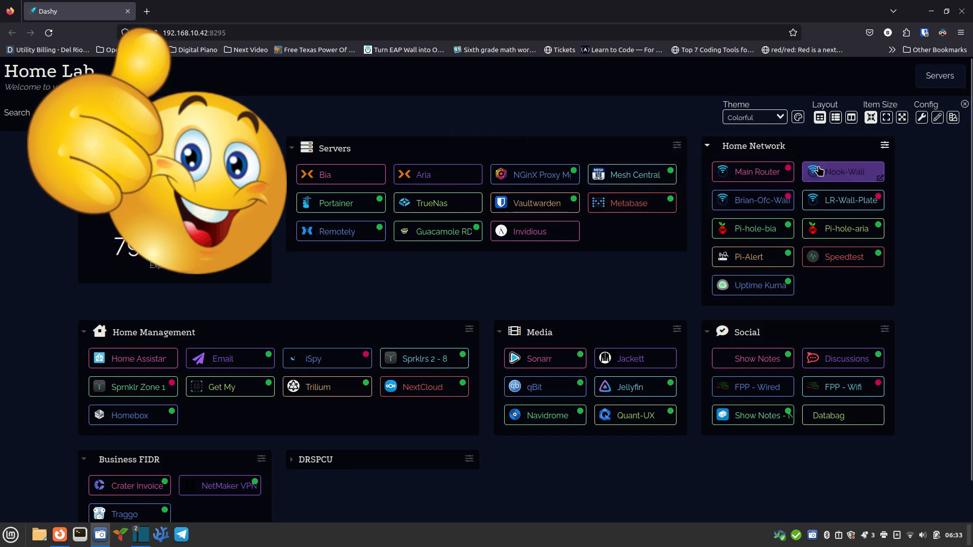
Step: Log in to Main-Router's LuCI from the Dashy Main Router tile with the root password
{"action": "left_click", "coordinate": [763, 183]}
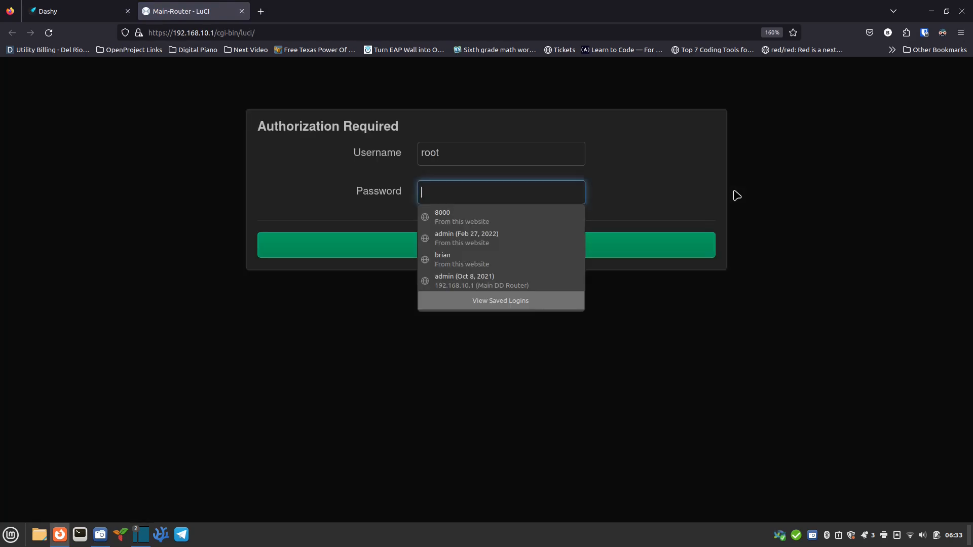
{"action": "type", "text": "••"}
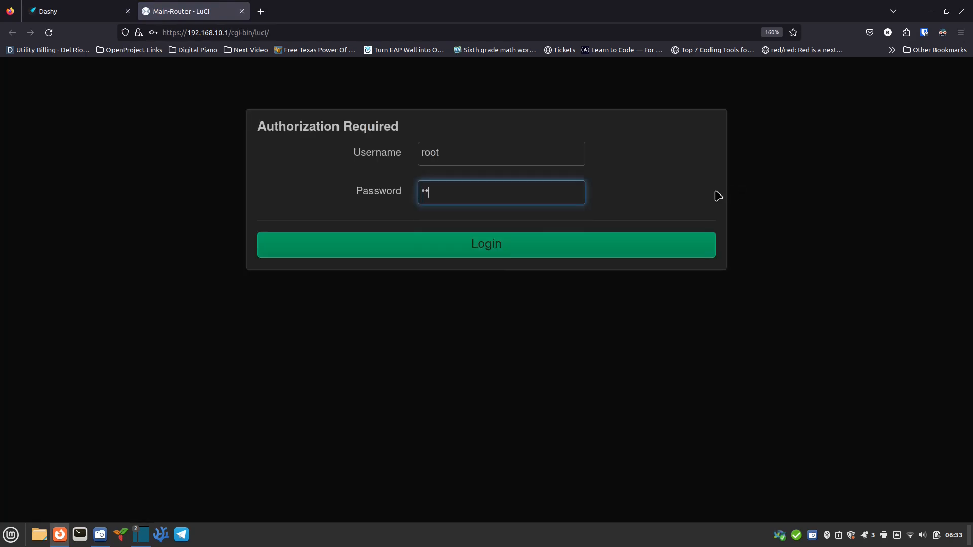
{"action": "type", "text": "•••••••"}
{"action": "key", "text": "Return"}
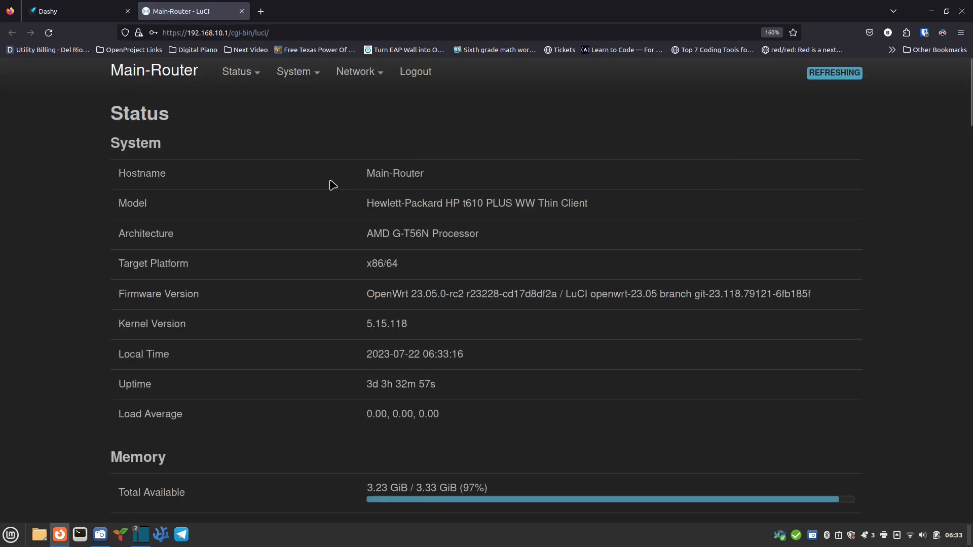
Step: Scroll through Main-Router's Status page reviewing memory, storage and active DHCP leases
{"action": "scroll", "coordinate": [329, 216], "scroll_direction": "down", "scroll_amount": 3}
{"action": "scroll", "coordinate": [329, 217], "scroll_direction": "down", "scroll_amount": 2}
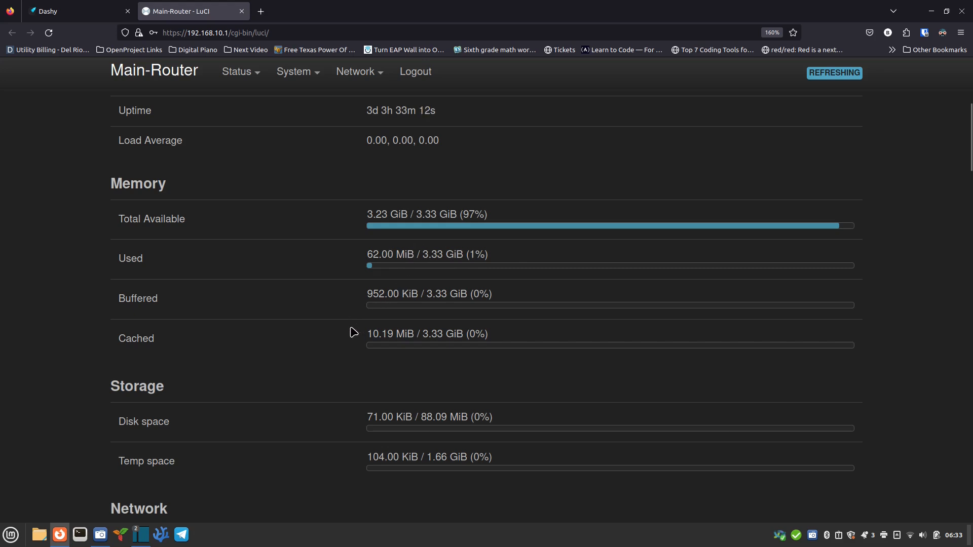
{"action": "scroll", "coordinate": [353, 332], "scroll_direction": "down", "scroll_amount": 2}
{"action": "scroll", "coordinate": [353, 332], "scroll_direction": "down", "scroll_amount": 2}
{"action": "scroll", "coordinate": [353, 332], "scroll_direction": "down", "scroll_amount": 3}
{"action": "scroll", "coordinate": [354, 331], "scroll_direction": "down", "scroll_amount": 10}
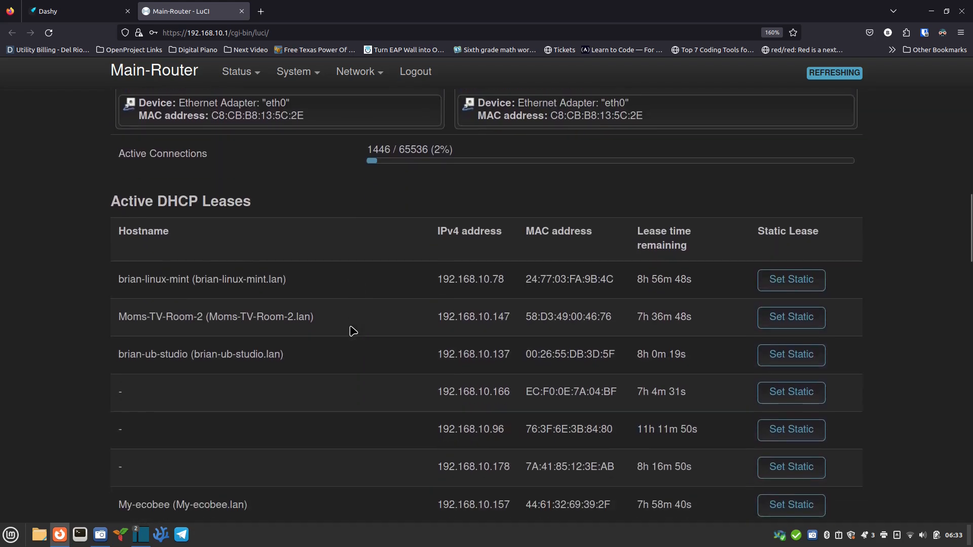
{"action": "scroll", "coordinate": [353, 328], "scroll_direction": "down", "scroll_amount": 10}
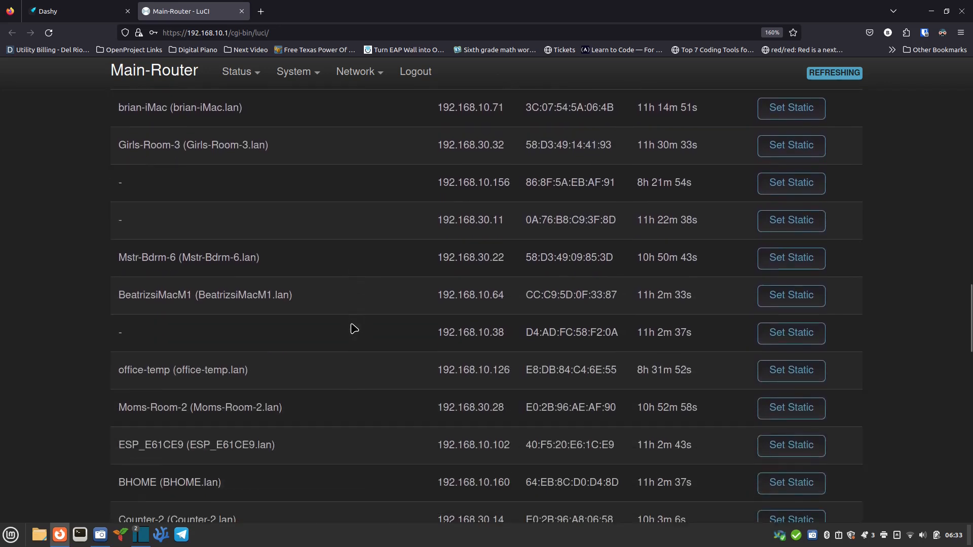
{"action": "scroll", "coordinate": [353, 328], "scroll_direction": "down", "scroll_amount": 9}
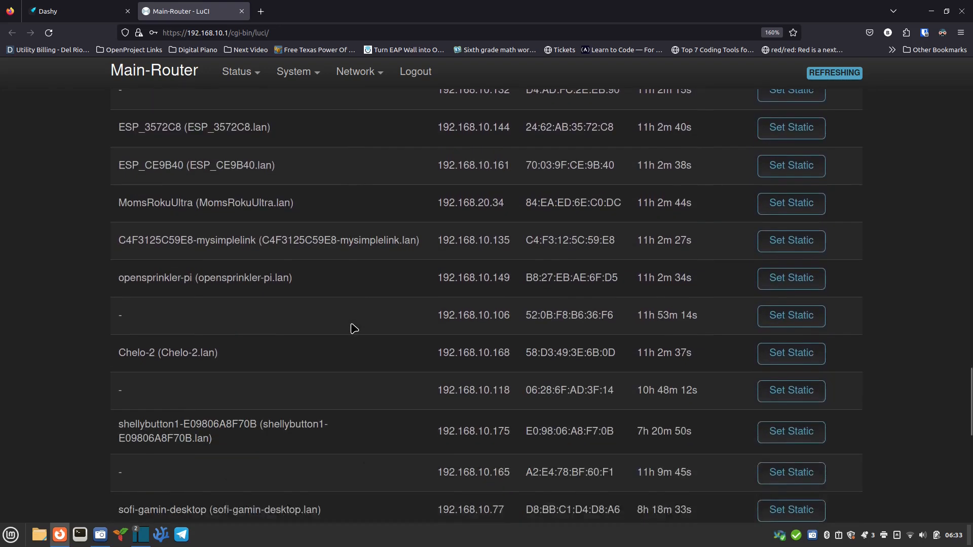
{"action": "scroll", "coordinate": [354, 328], "scroll_direction": "down", "scroll_amount": 3}
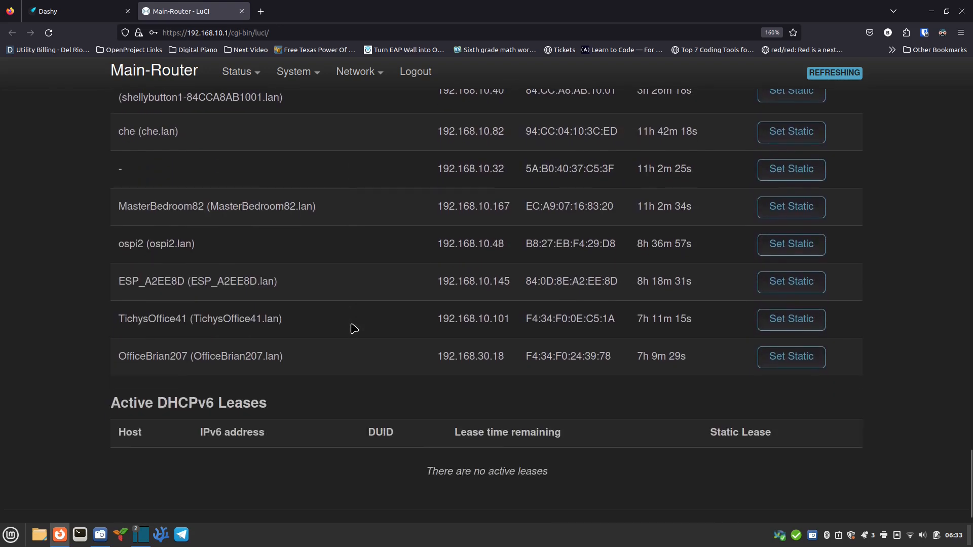
{"action": "scroll", "coordinate": [354, 327], "scroll_direction": "up", "scroll_amount": 20}
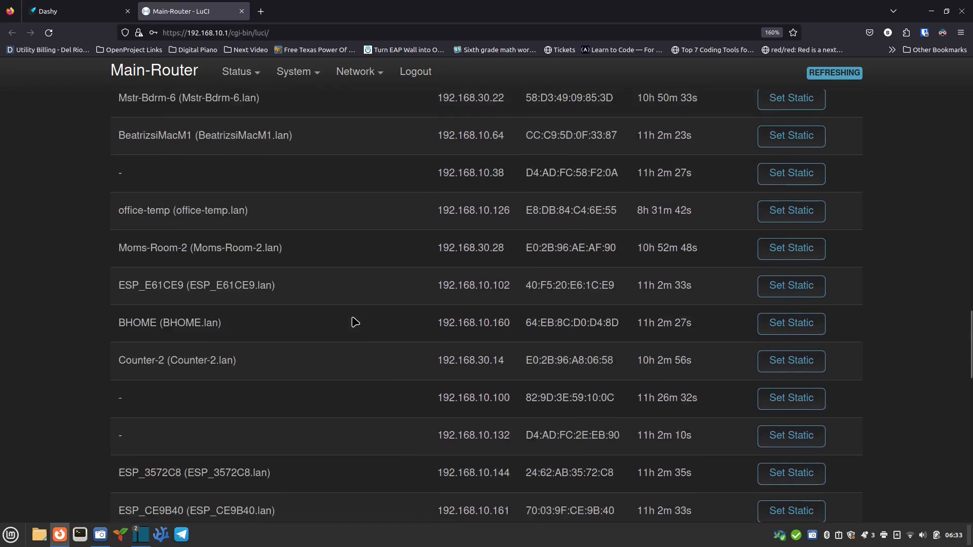
{"action": "scroll", "coordinate": [355, 323], "scroll_direction": "up", "scroll_amount": 15}
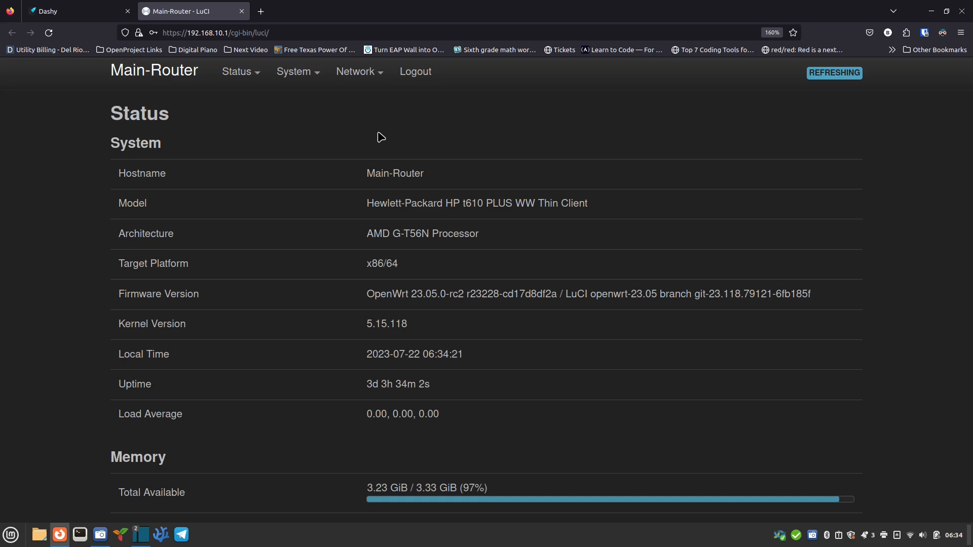
{"action": "mouse_move", "coordinate": [368, 87]}
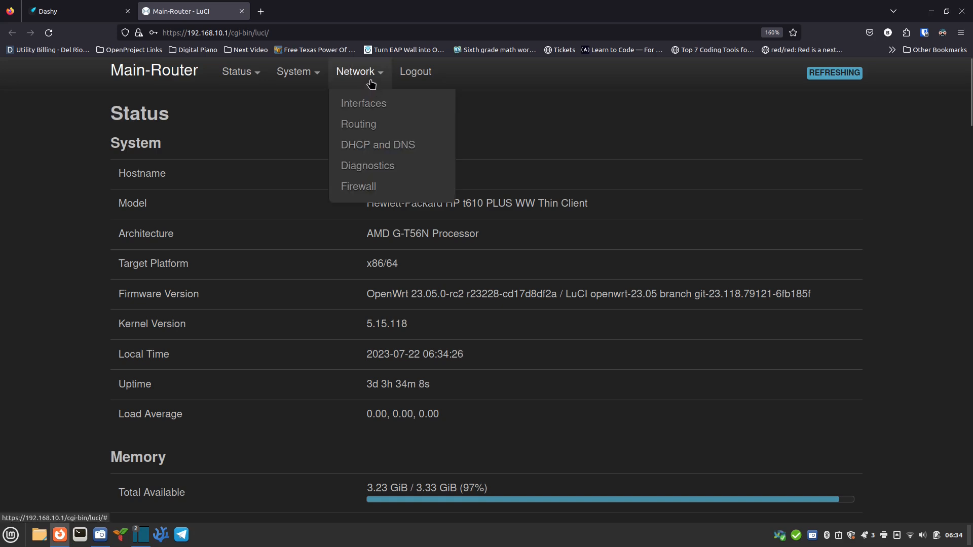
{"action": "left_click", "coordinate": [366, 109]}
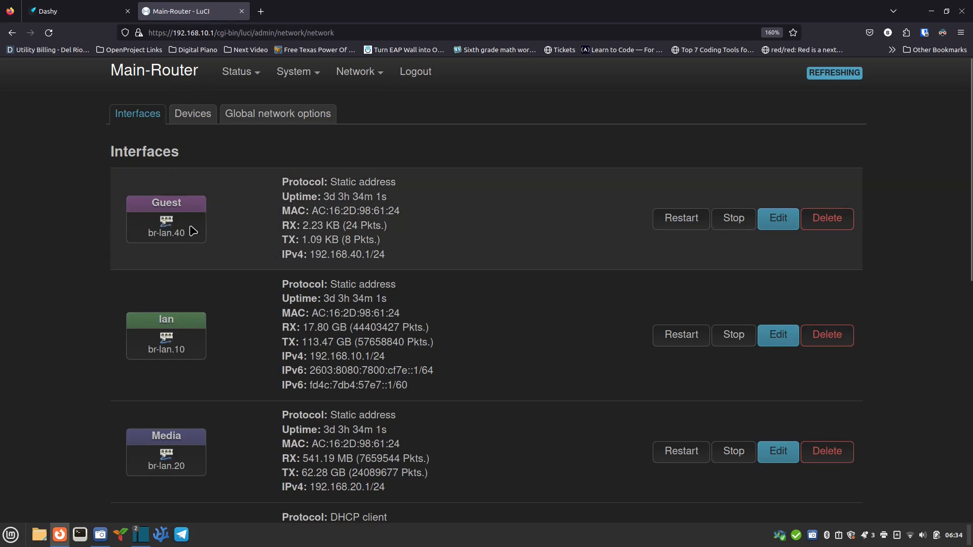
{"action": "scroll", "coordinate": [219, 317], "scroll_direction": "down", "scroll_amount": 3}
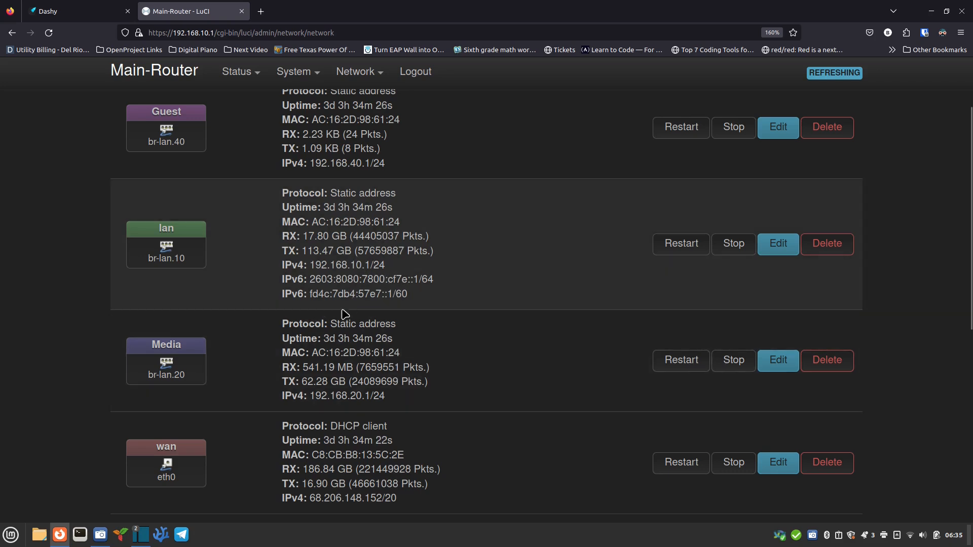
{"action": "scroll", "coordinate": [252, 322], "scroll_direction": "down", "scroll_amount": 2}
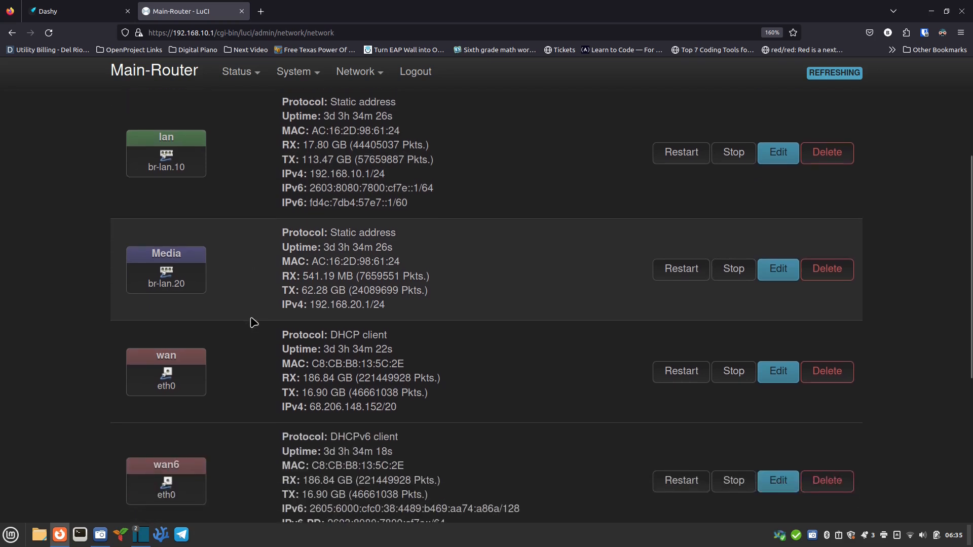
{"action": "scroll", "coordinate": [254, 323], "scroll_direction": "down", "scroll_amount": 2}
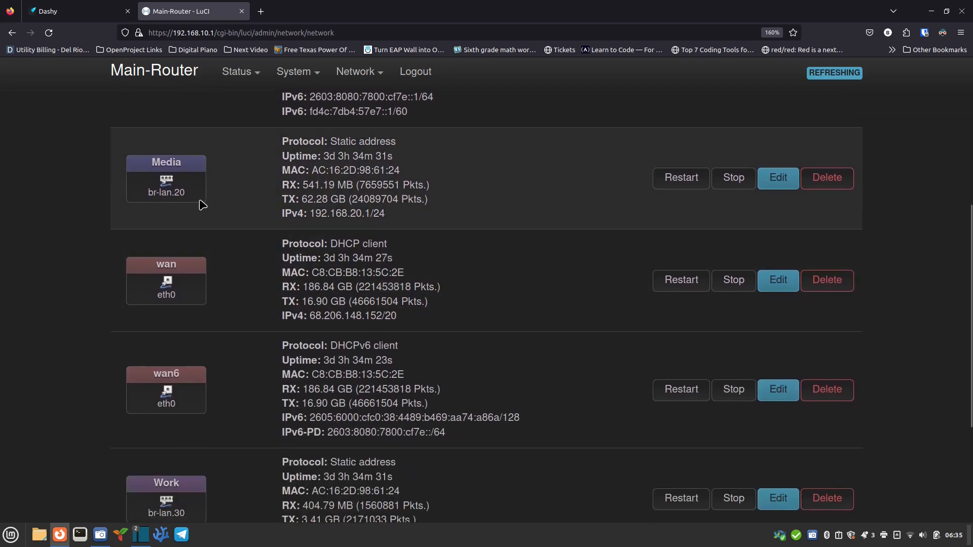
{"action": "scroll", "coordinate": [257, 283], "scroll_direction": "down", "scroll_amount": 2}
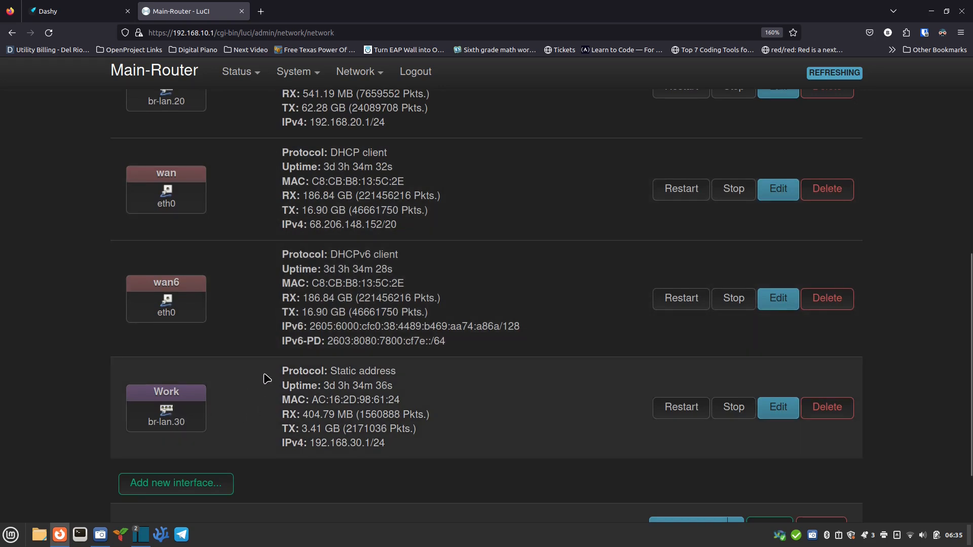
{"action": "scroll", "coordinate": [267, 379], "scroll_direction": "up", "scroll_amount": 8}
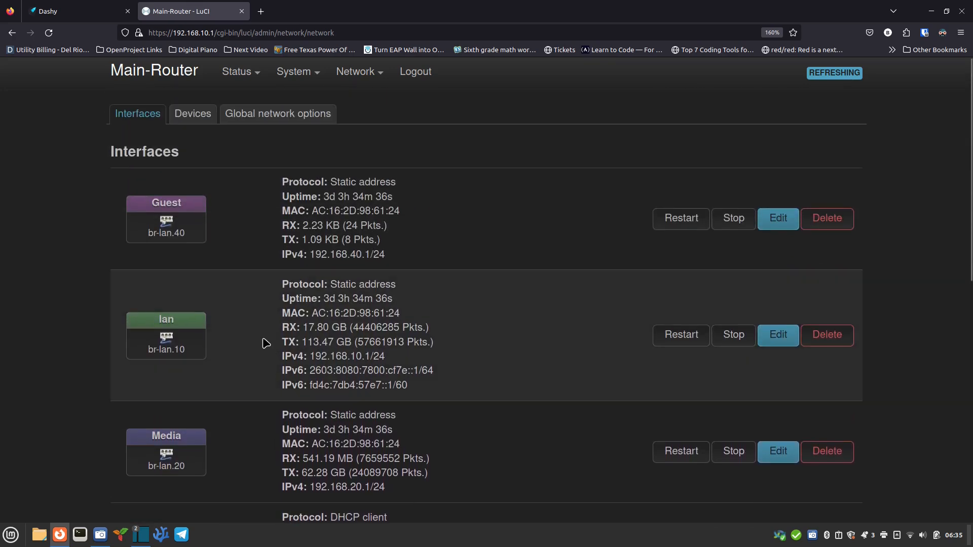
{"action": "mouse_move", "coordinate": [240, 59]}
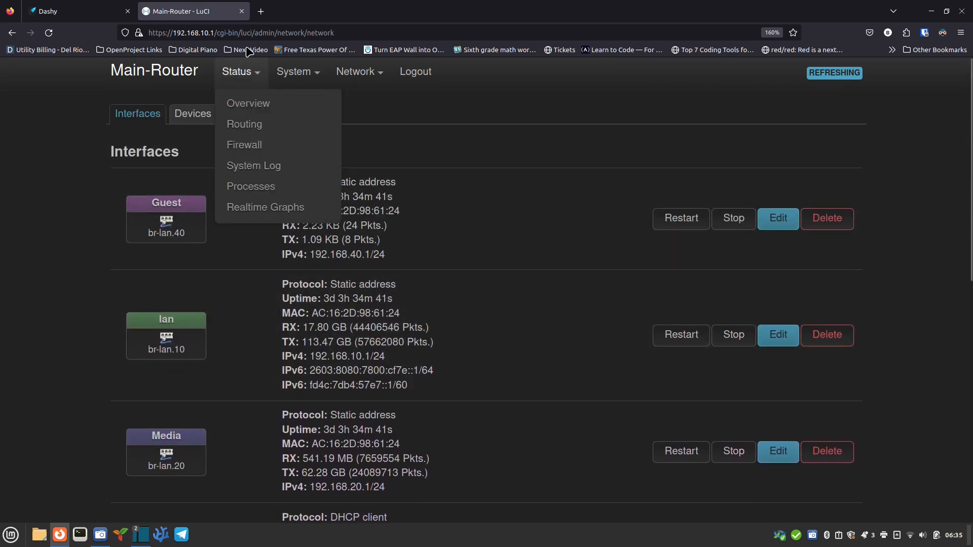
Step: Open Wall-Plate-Nook's LuCI login at 192.168.10.3 via Dashy's Nook-Wall tile
{"action": "left_click", "coordinate": [76, 11]}
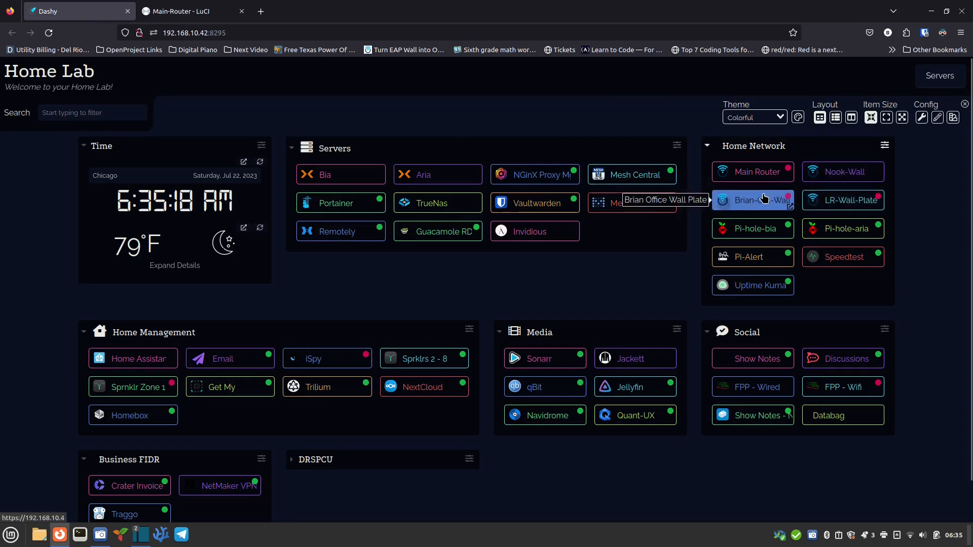
{"action": "left_click", "coordinate": [815, 171]}
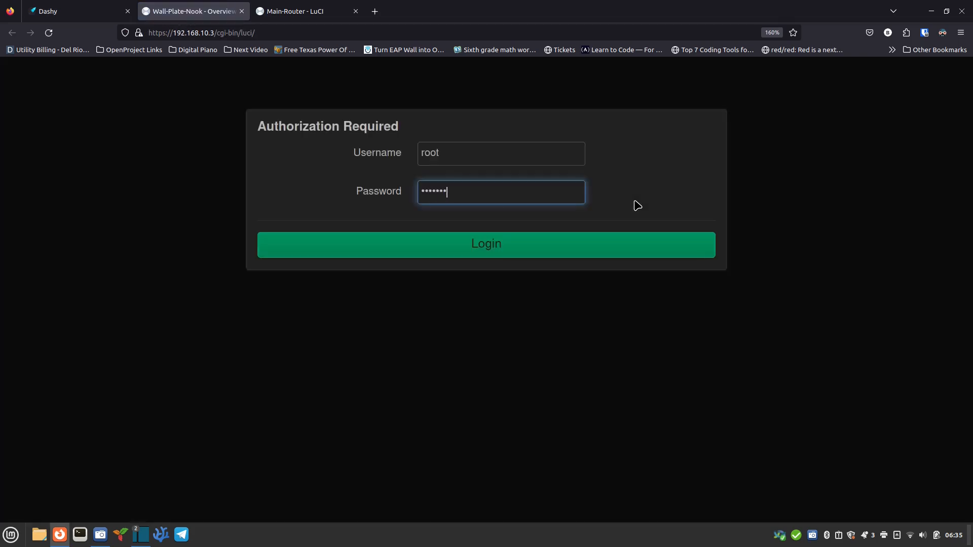
Step: Log in to Wall-Plate-Nook, review its Interfaces, then list Devices showing br-lan and VLANs 10-40
{"action": "key", "text": "Return"}
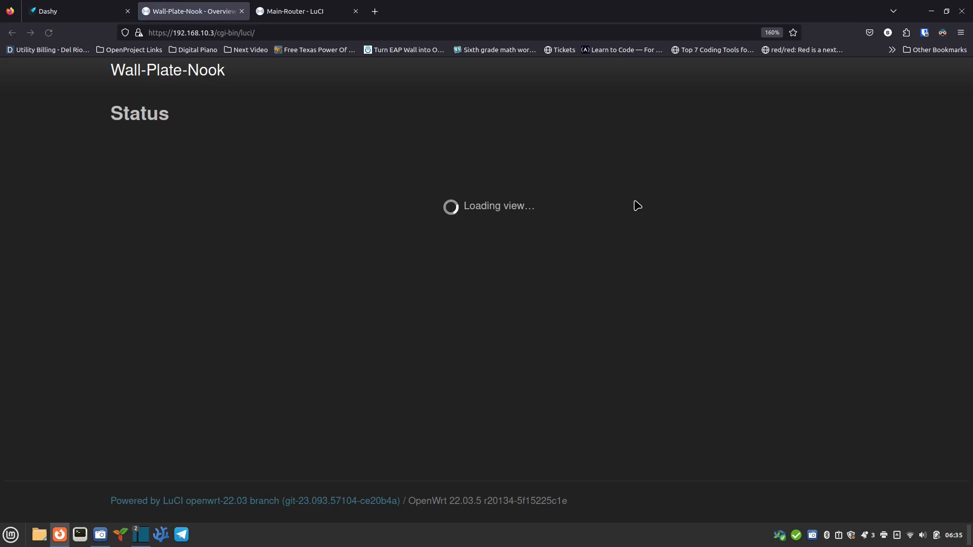
{"action": "left_click", "coordinate": [373, 103]}
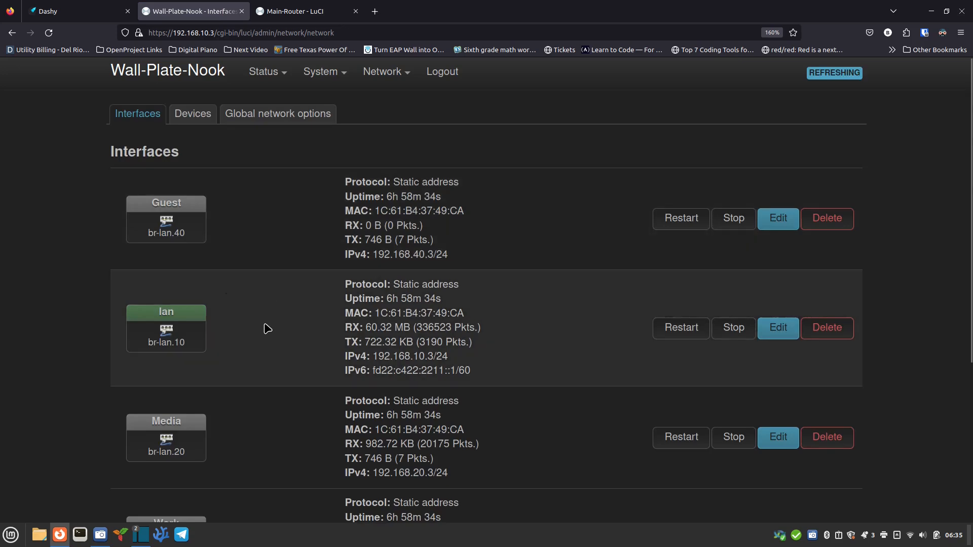
{"action": "scroll", "coordinate": [263, 323], "scroll_direction": "down", "scroll_amount": 3}
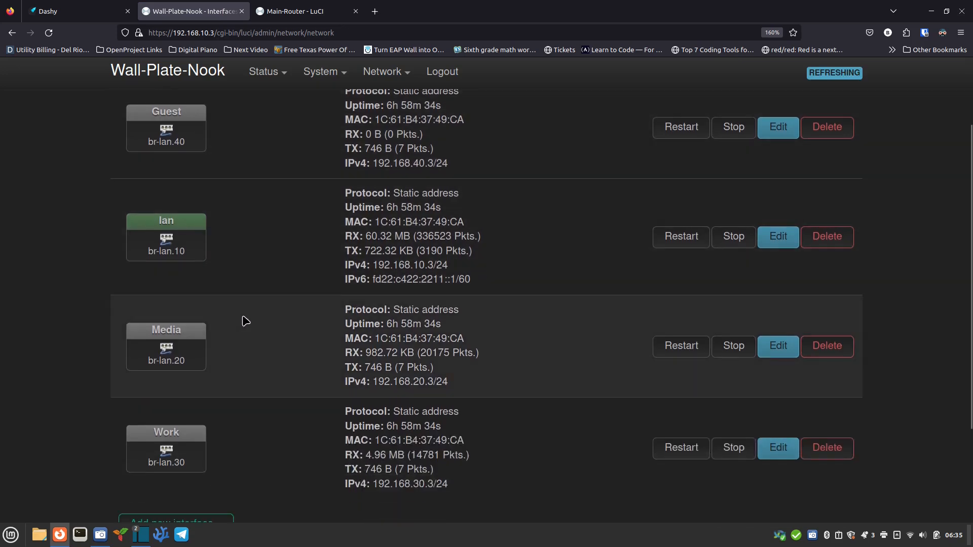
{"action": "scroll", "coordinate": [246, 319], "scroll_direction": "down", "scroll_amount": 3}
{"action": "scroll", "coordinate": [258, 220], "scroll_direction": "up", "scroll_amount": 6}
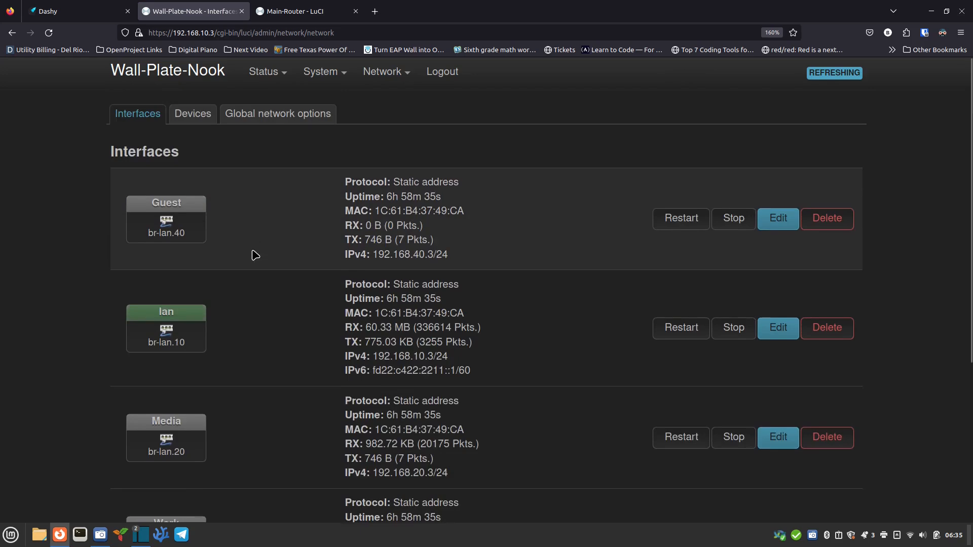
{"action": "scroll", "coordinate": [246, 304], "scroll_direction": "down", "scroll_amount": 3}
{"action": "scroll", "coordinate": [260, 241], "scroll_direction": "up", "scroll_amount": 3}
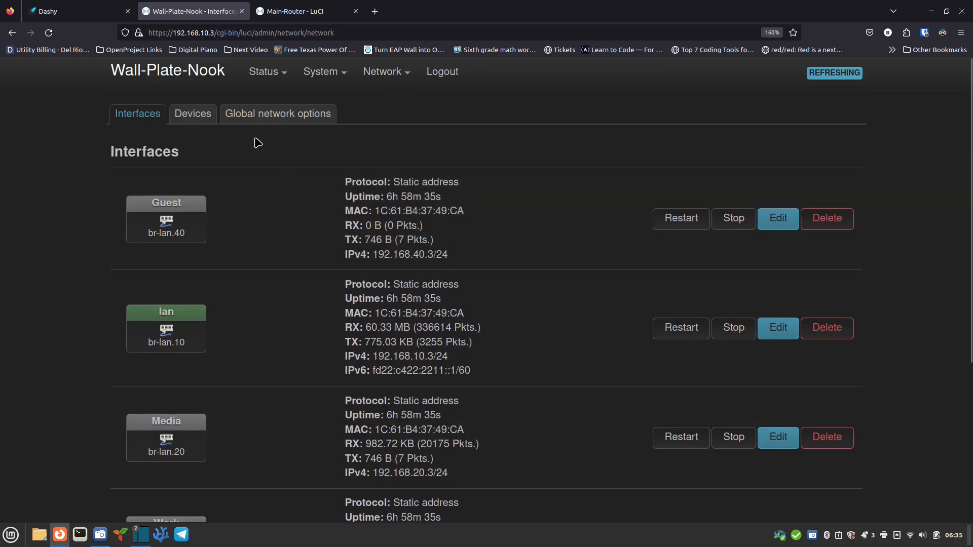
{"action": "left_click", "coordinate": [207, 120]}
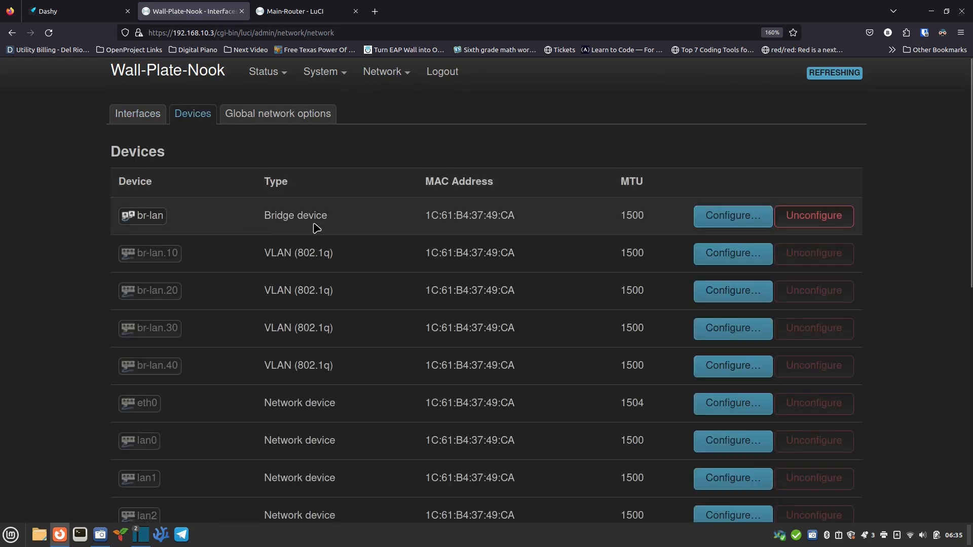
Step: Browse br-lan's General, Advanced and Bridge VLAN filtering tabs, then dismiss without saving
{"action": "left_click", "coordinate": [710, 223]}
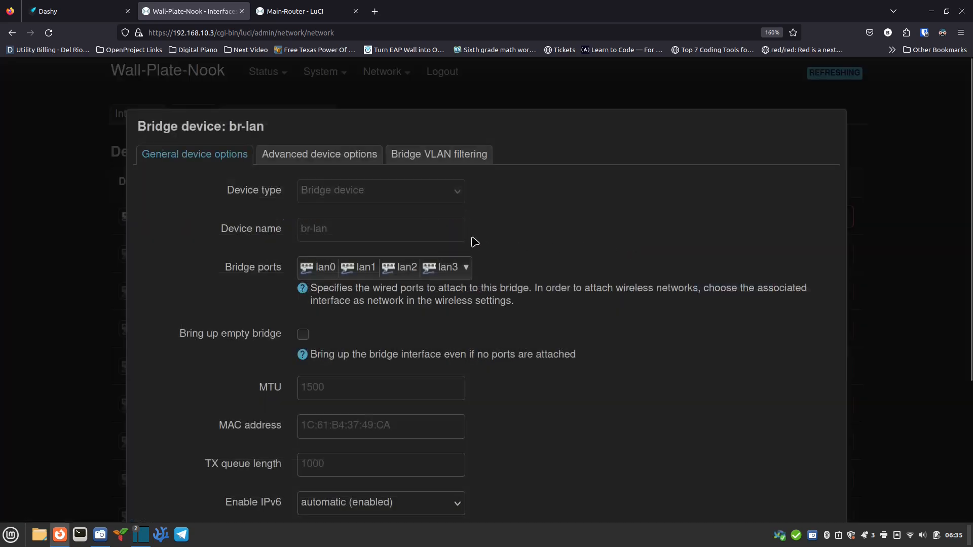
{"action": "left_click", "coordinate": [440, 156]}
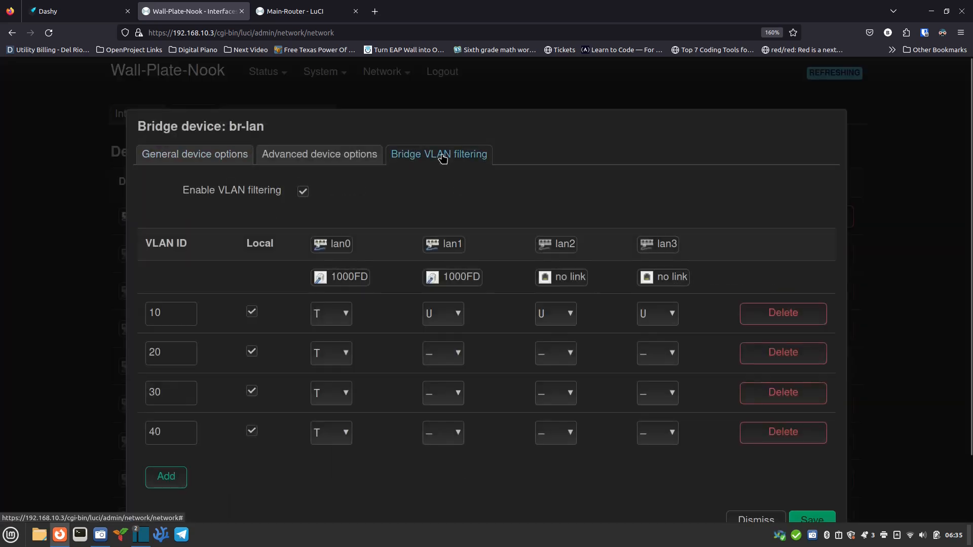
{"action": "left_click", "coordinate": [197, 156]}
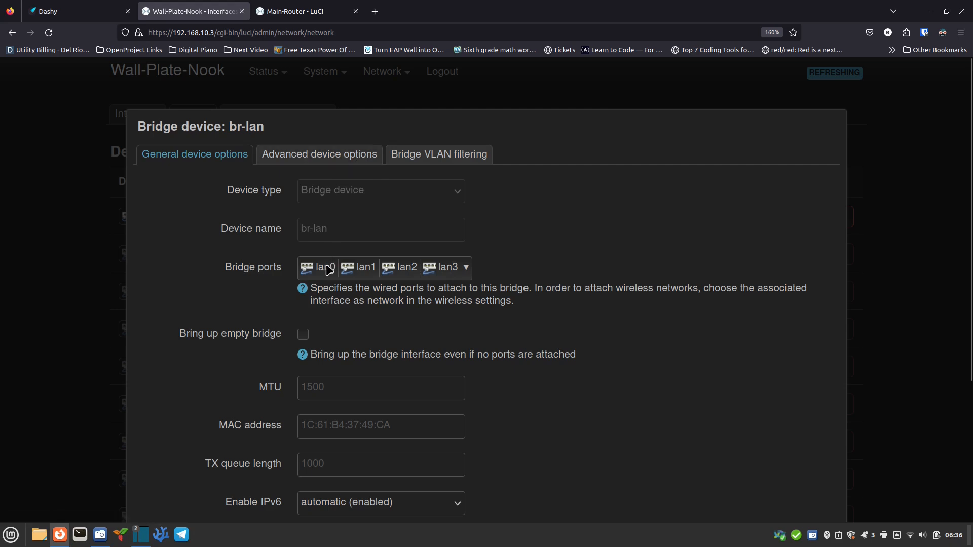
{"action": "left_click", "coordinate": [347, 161]}
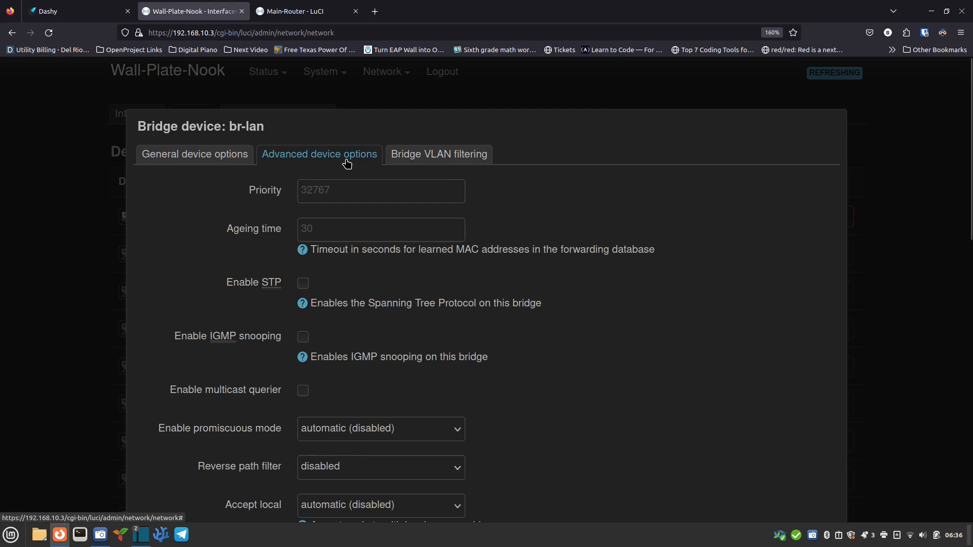
{"action": "left_click", "coordinate": [433, 160]}
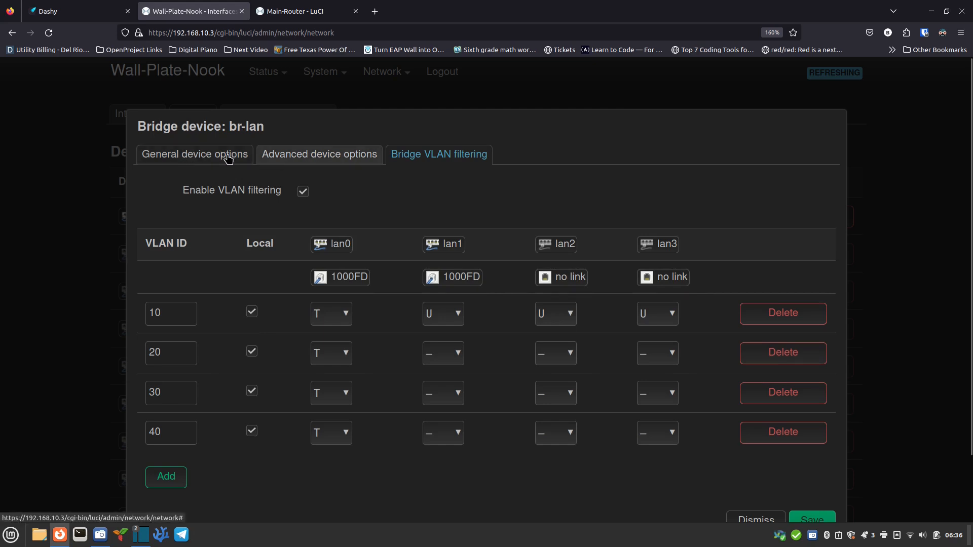
{"action": "scroll", "coordinate": [615, 436], "scroll_direction": "down", "scroll_amount": 2}
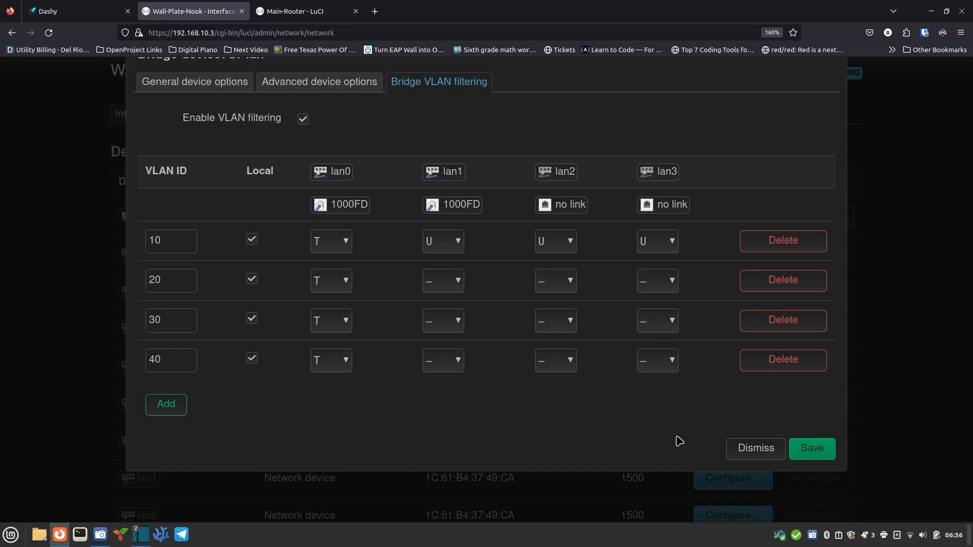
{"action": "left_click", "coordinate": [756, 459]}
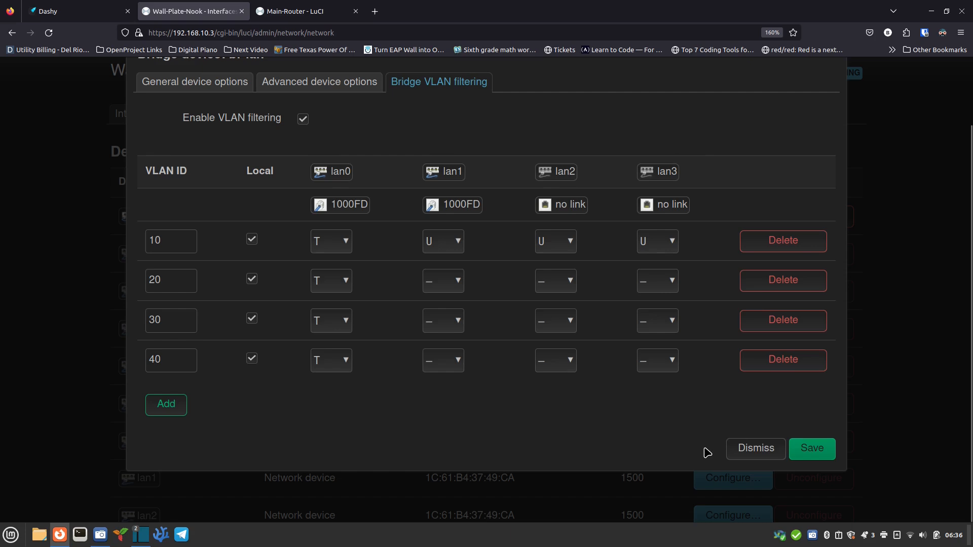
{"action": "scroll", "coordinate": [688, 454], "scroll_direction": "up", "scroll_amount": 2}
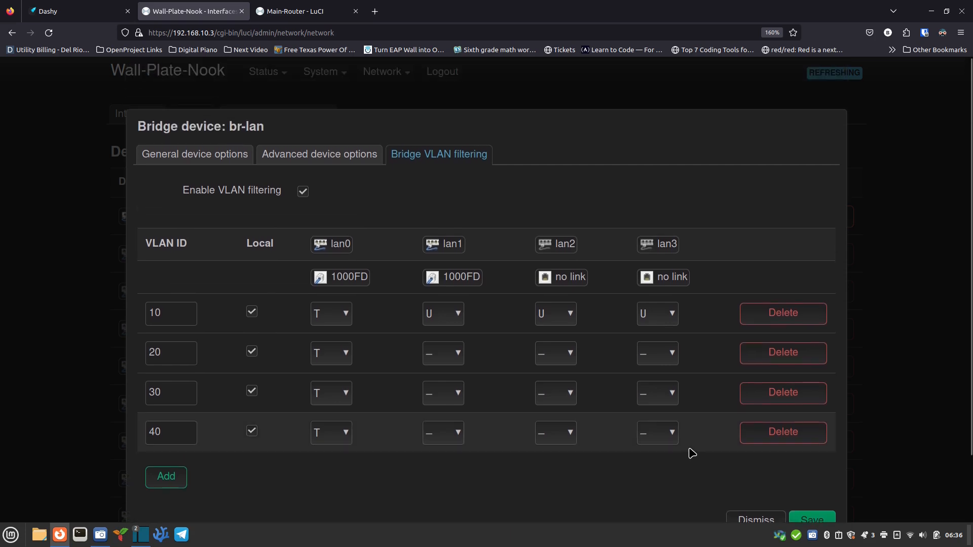
{"action": "scroll", "coordinate": [692, 452], "scroll_direction": "down", "scroll_amount": 2}
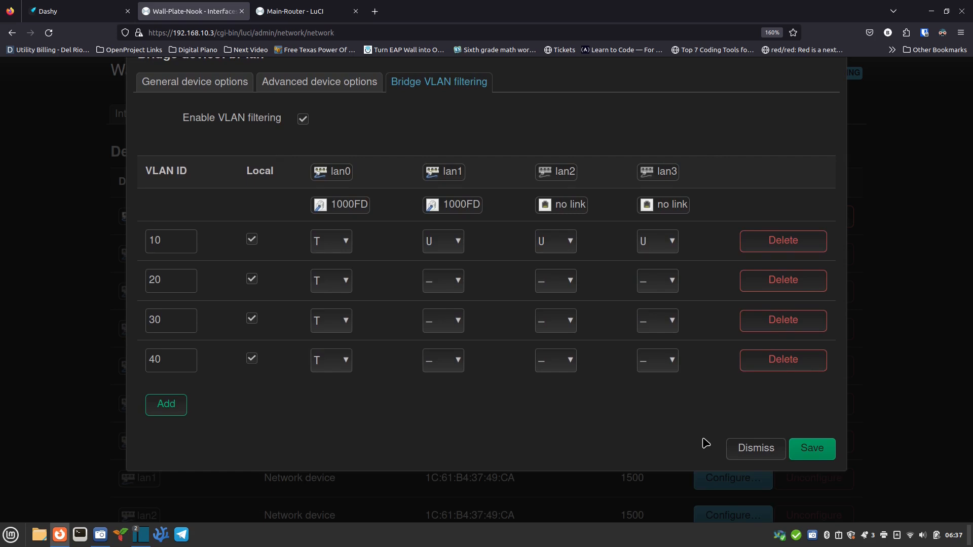
{"action": "left_click", "coordinate": [754, 452]}
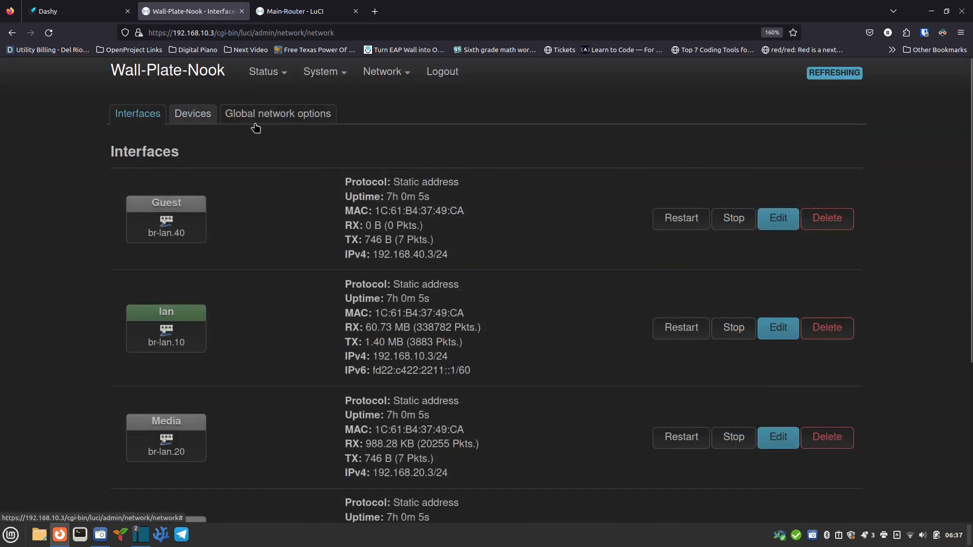
Step: View Wall-Plate-Nook's firewall zone settings, then return to the Main-Router tab
{"action": "mouse_move", "coordinate": [377, 75]}
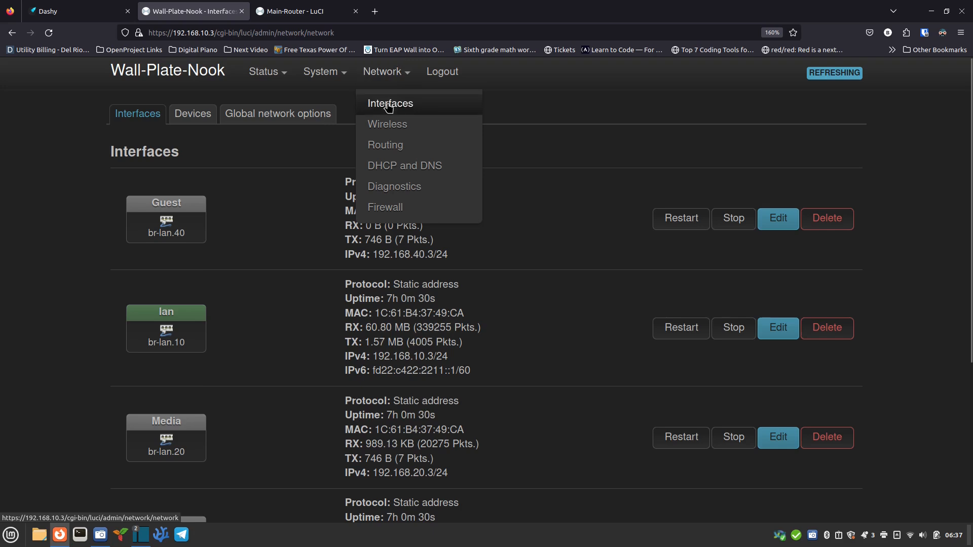
{"action": "left_click", "coordinate": [385, 209]}
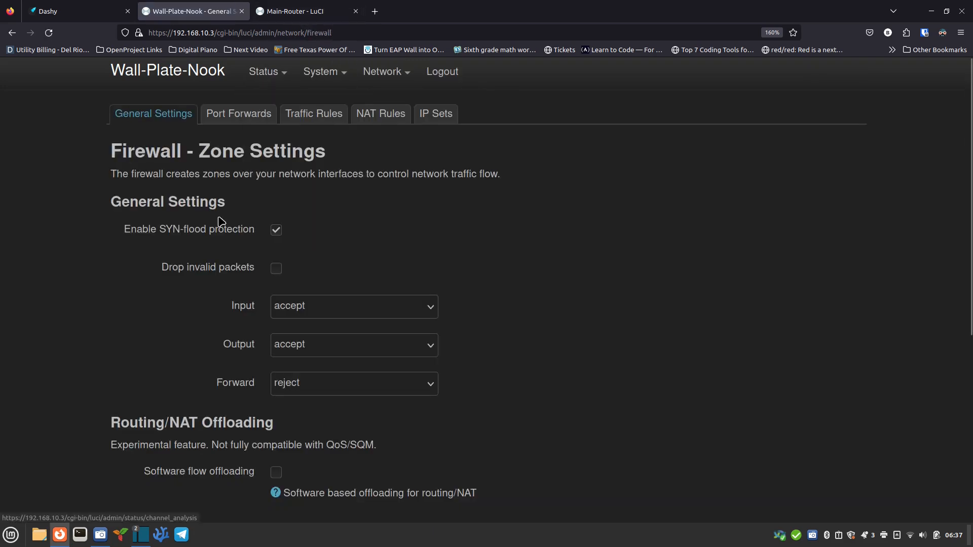
{"action": "left_click", "coordinate": [284, 11]}
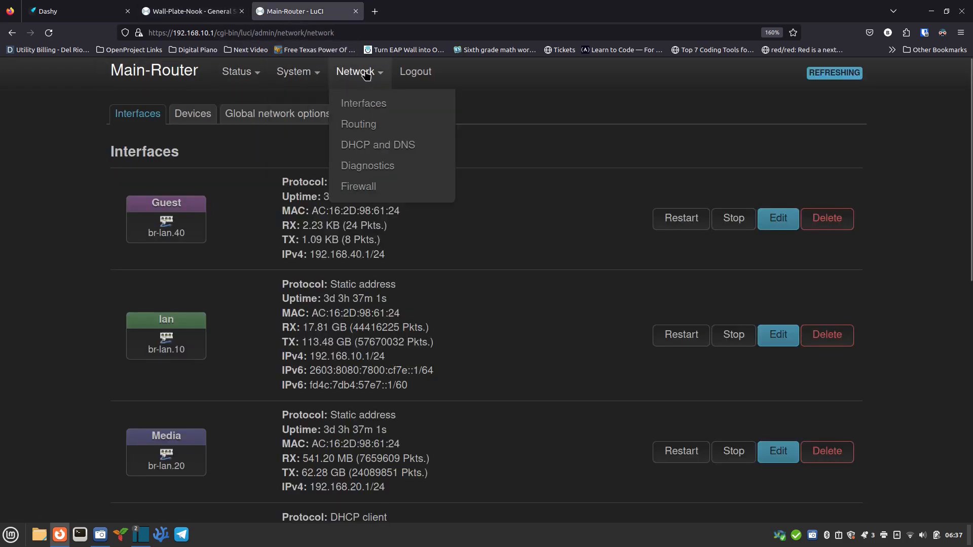
Step: Inspect Main-Router's firewall zones, including GuestFW (input reject, output accept, forward reject), then compare with Wall-Plate-Nook
{"action": "left_click", "coordinate": [383, 187]}
{"action": "scroll", "coordinate": [215, 274], "scroll_direction": "down", "scroll_amount": 5}
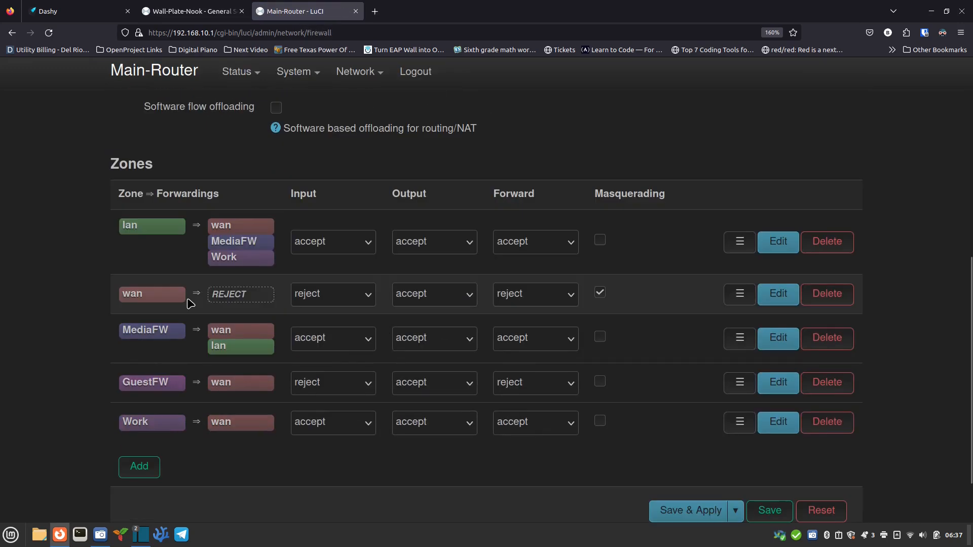
{"action": "mouse_move", "coordinate": [161, 232]}
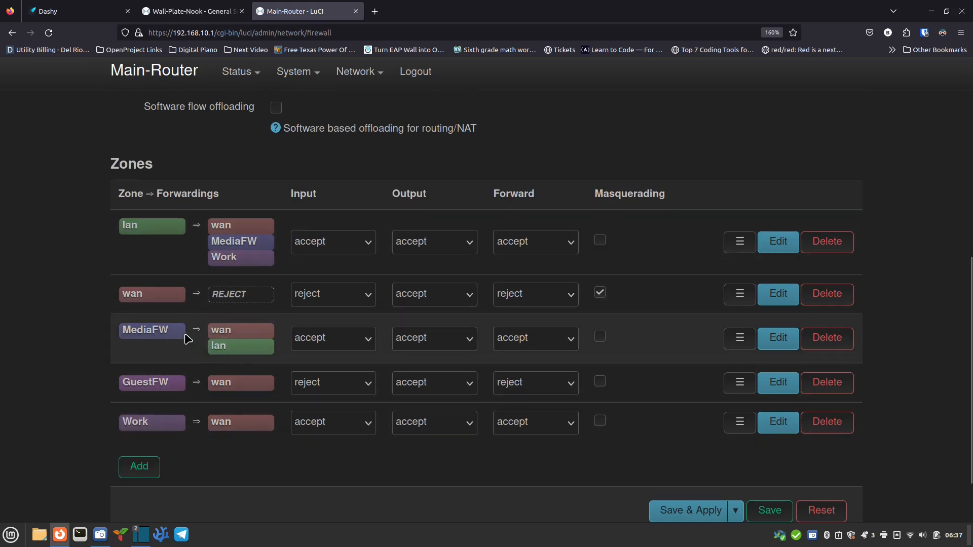
{"action": "mouse_move", "coordinate": [163, 332]}
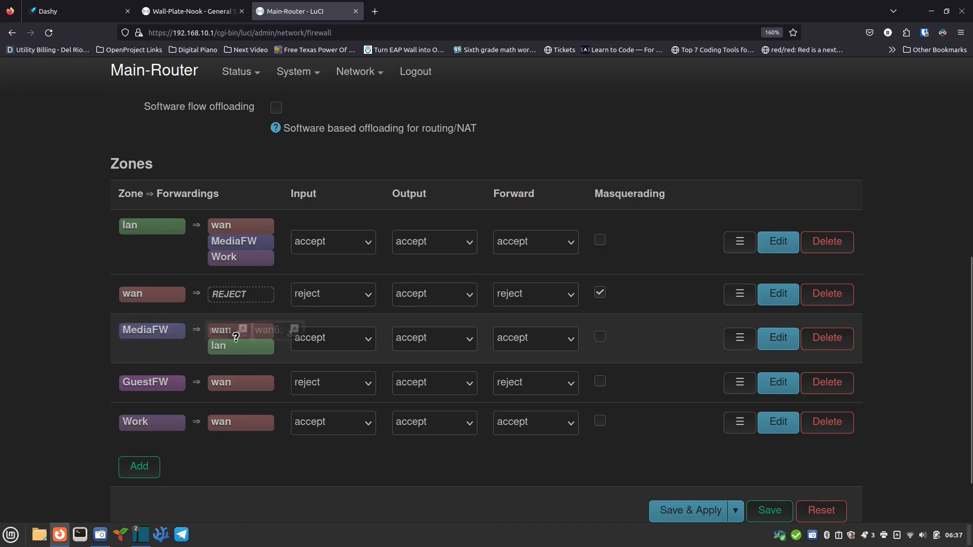
{"action": "mouse_move", "coordinate": [235, 353]}
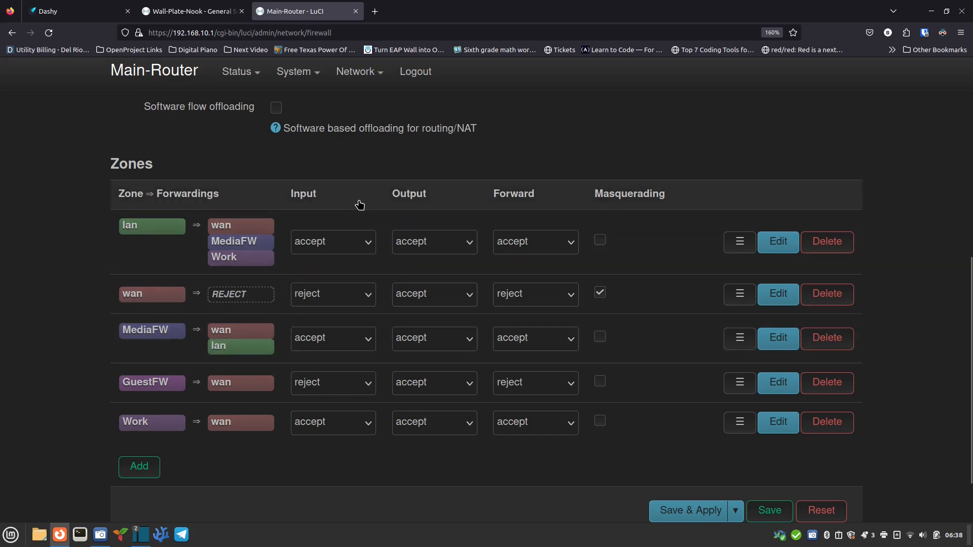
{"action": "scroll", "coordinate": [369, 246], "scroll_direction": "up", "scroll_amount": 5}
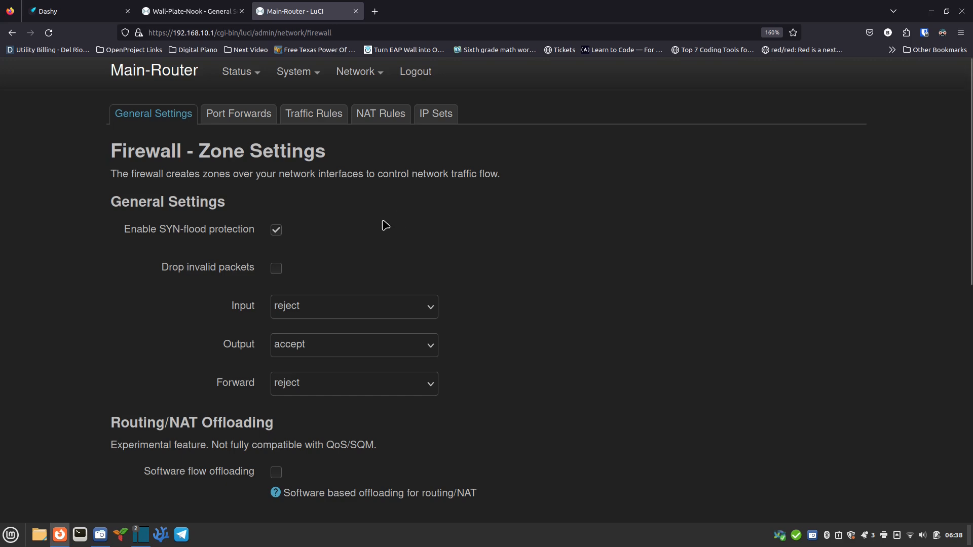
{"action": "left_click", "coordinate": [213, 17]}
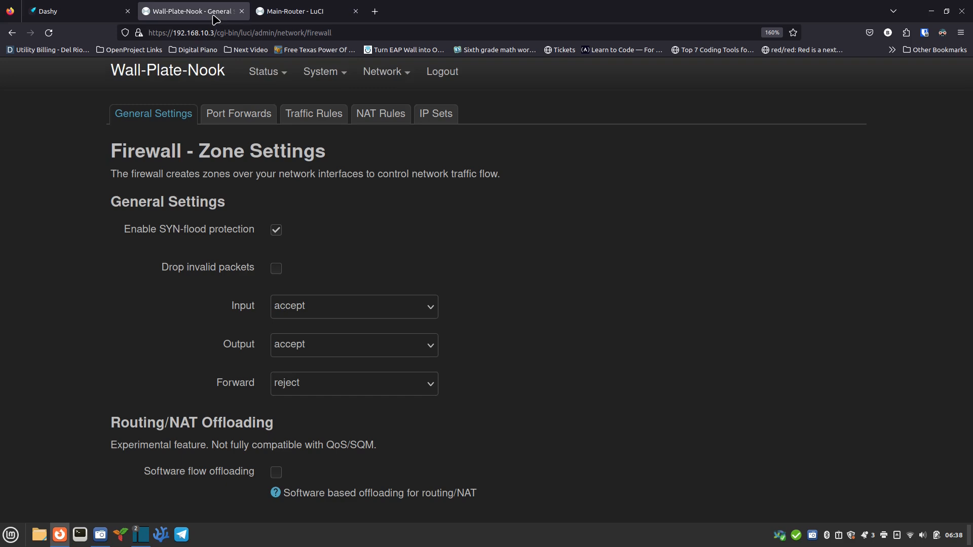